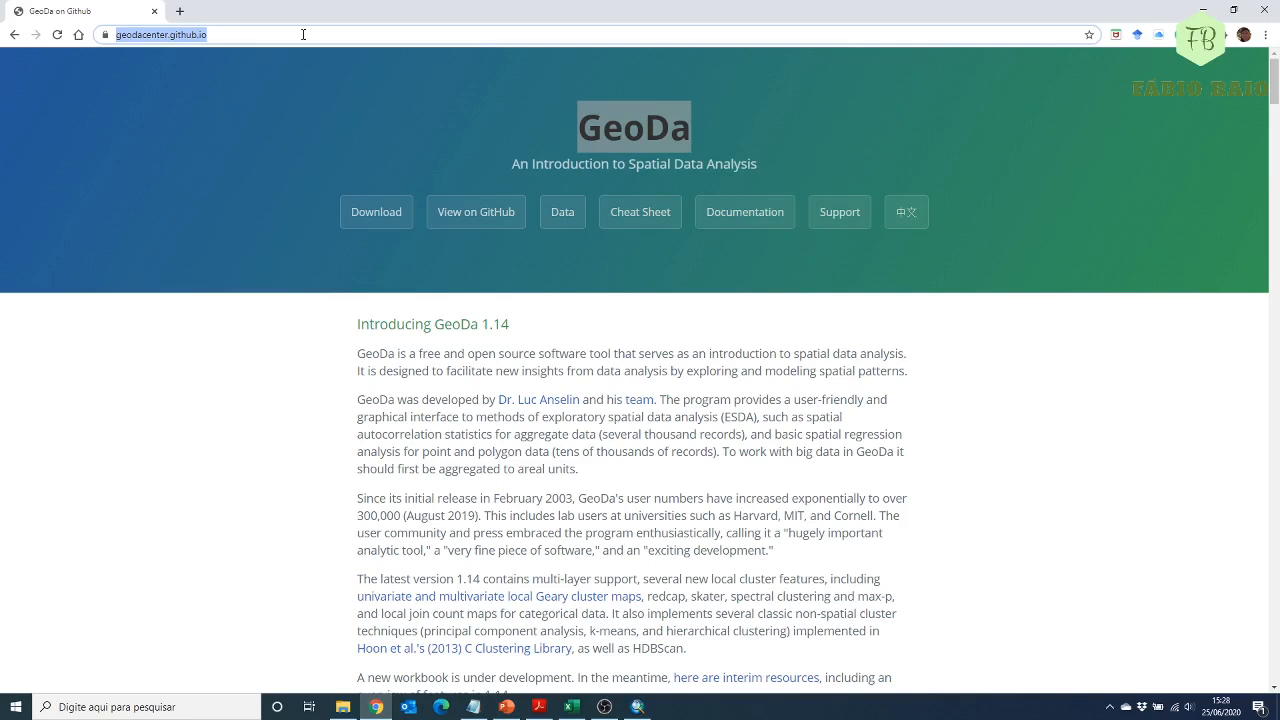
Examine the GeoDa home page, from the title through the multivariate scatter plot and spatial cluster sections.
left_click_drag(698, 130, 584, 131)
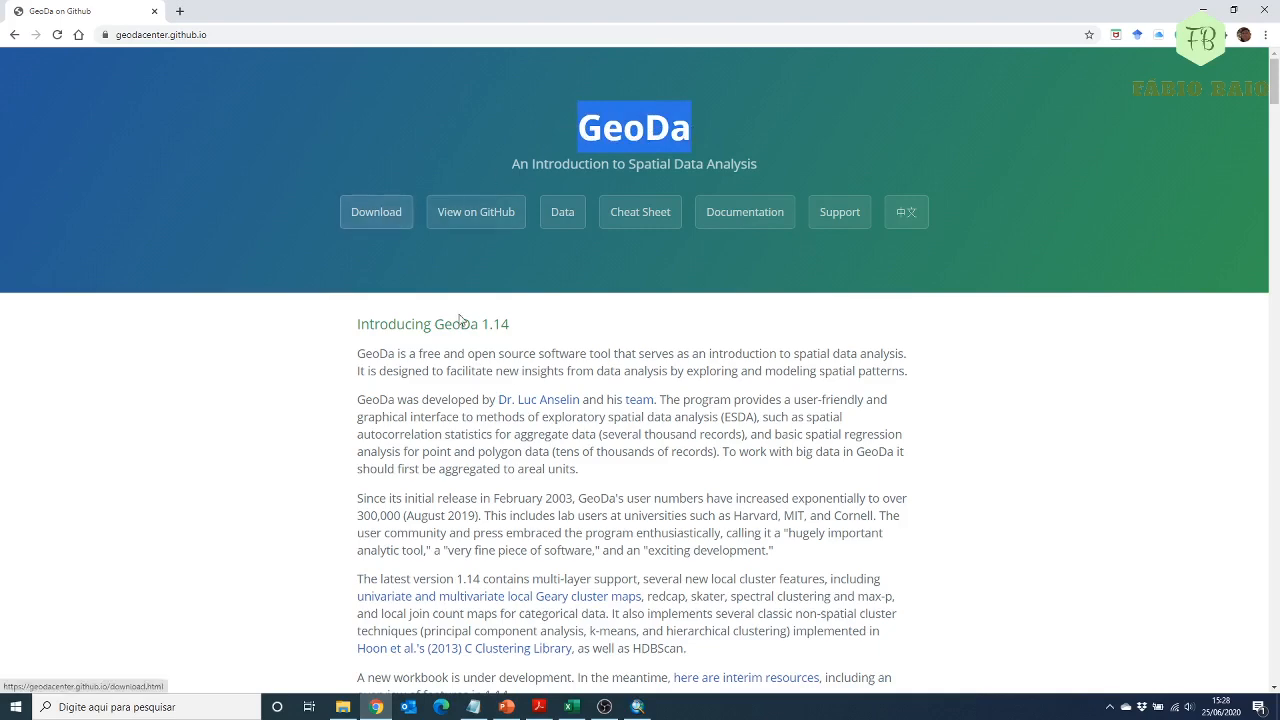
scroll(519, 446, "down", 5)
scroll(519, 446, "down", 2)
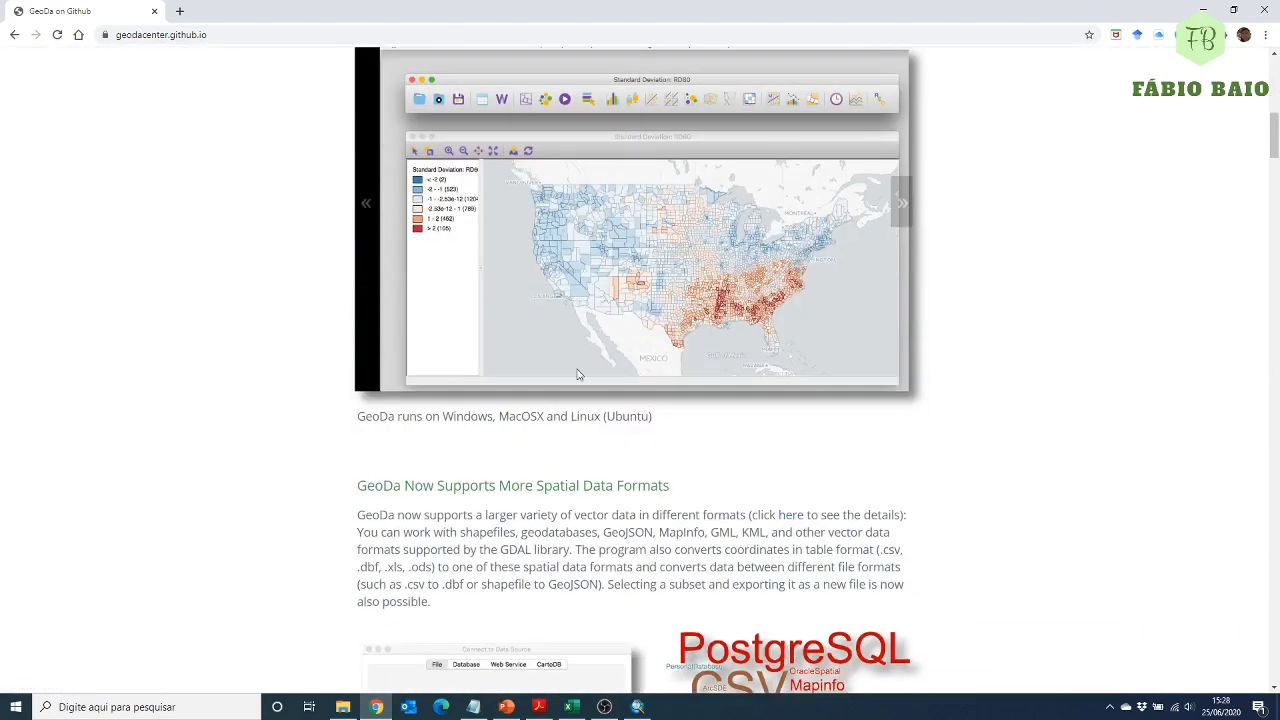
scroll(585, 407, "down", 4)
scroll(585, 407, "down", 15)
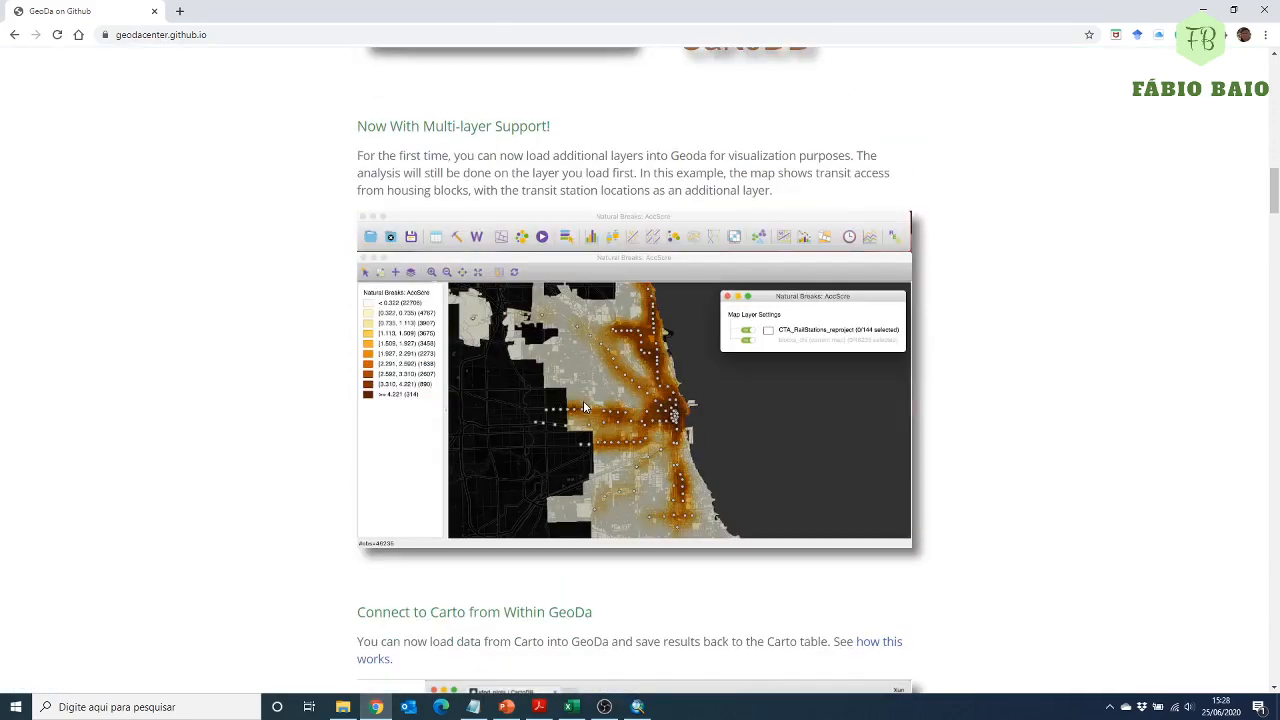
scroll(585, 409, "down", 10)
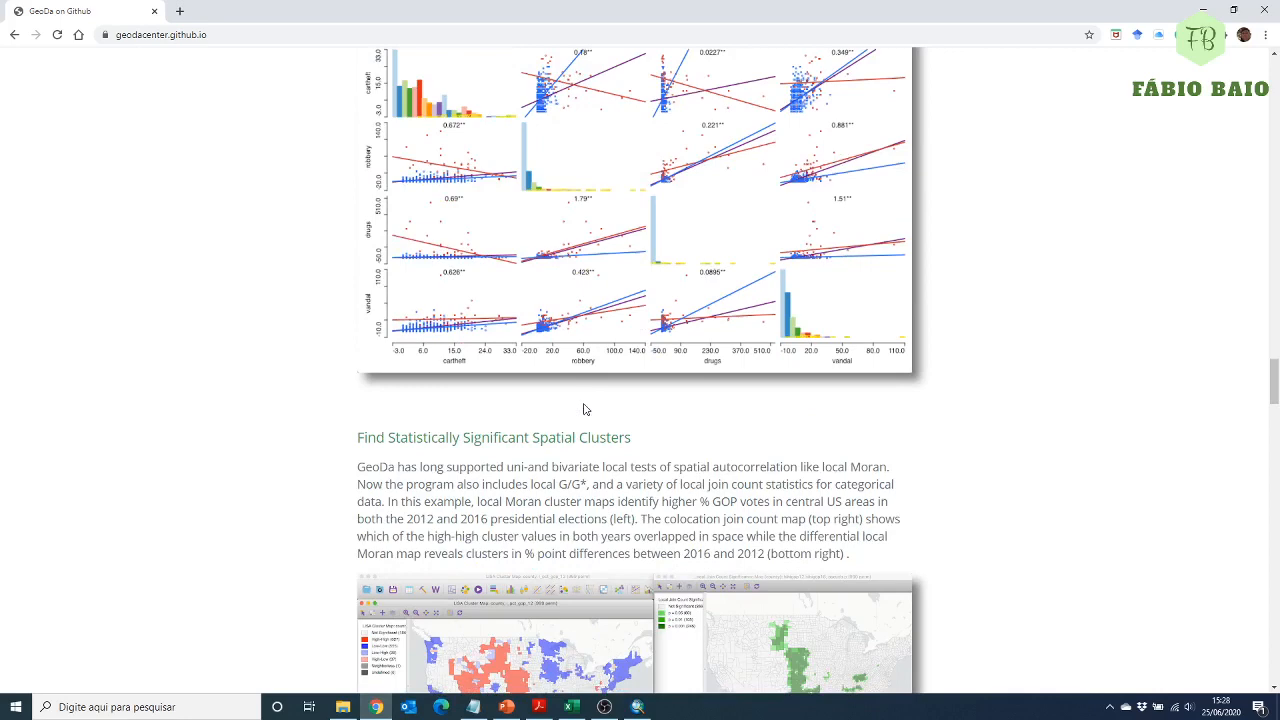
scroll(585, 409, "up", 2)
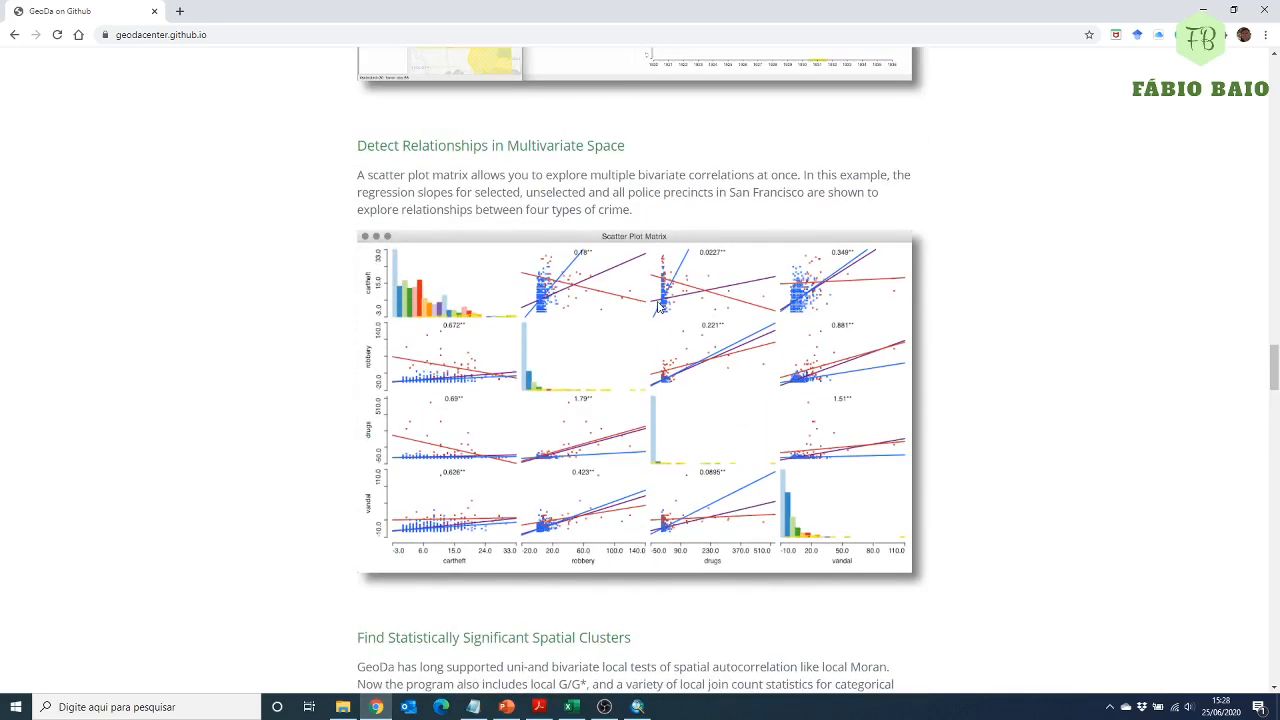
scroll(658, 305, "down", 5)
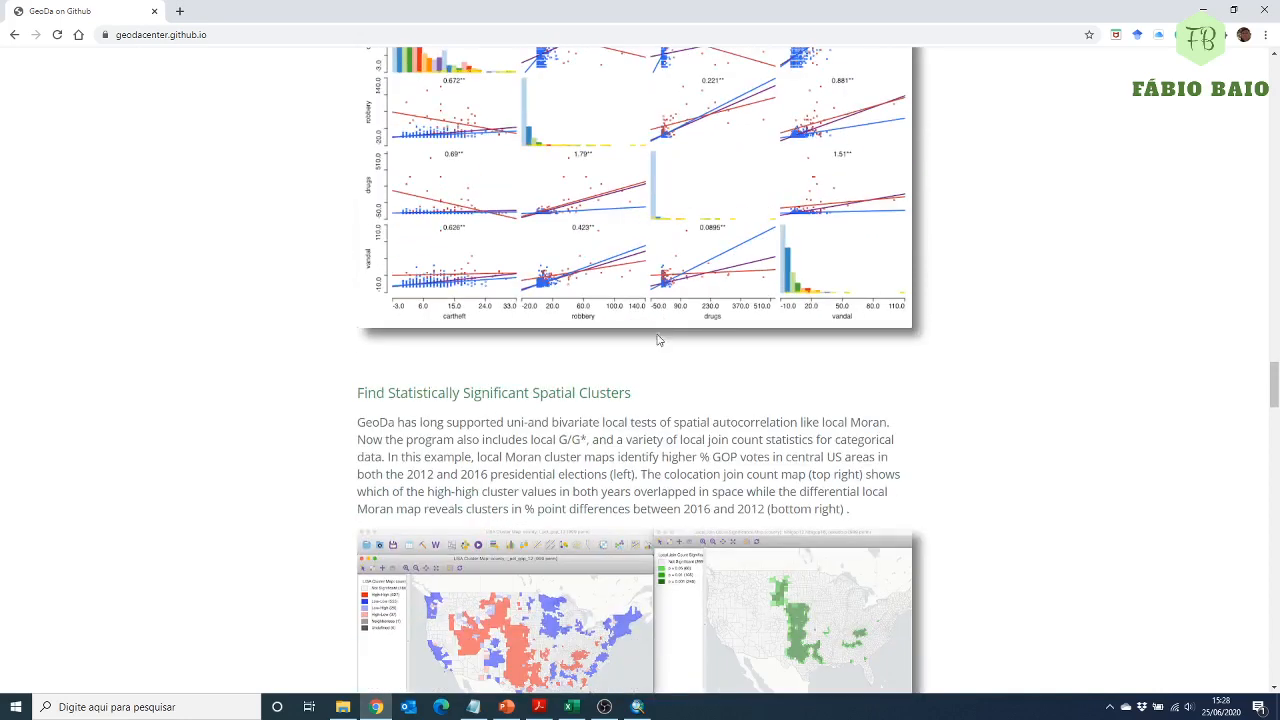
scroll(655, 350, "down", 2)
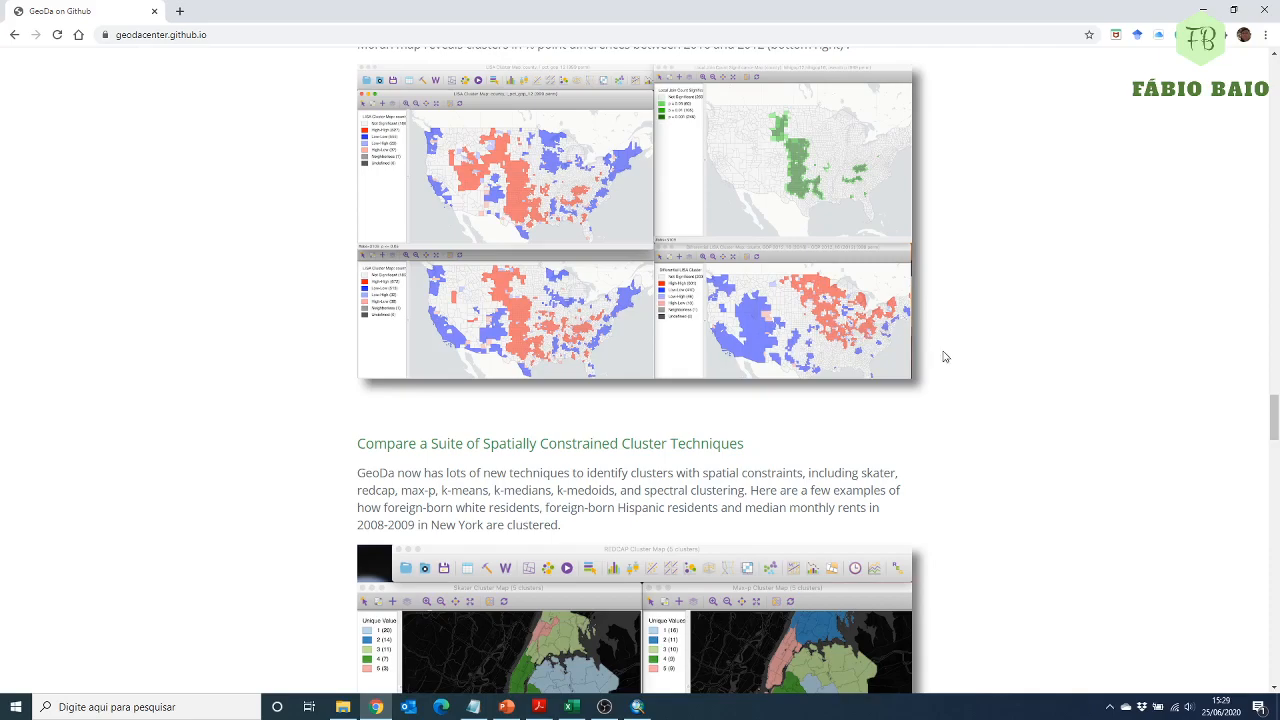
scroll(940, 396, "down", 10)
scroll(940, 398, "up", 20)
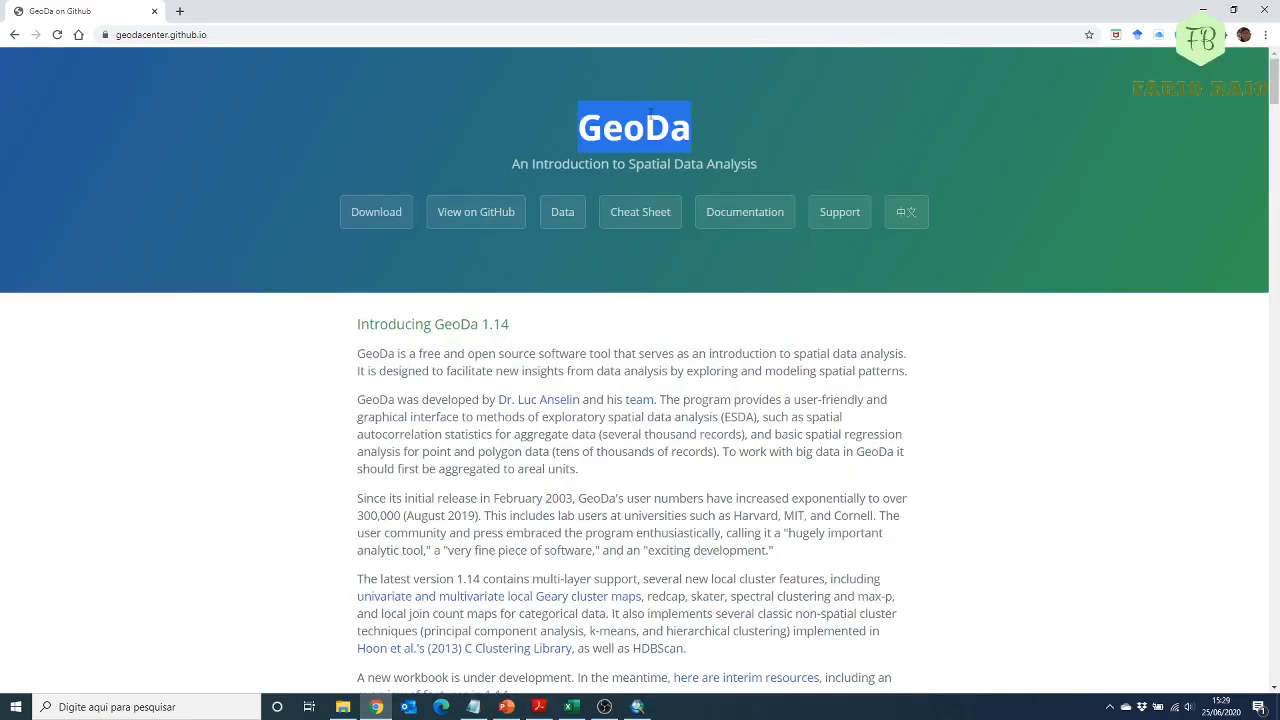
Close the browser, highlight the "Coeficiente do Desvio Relativo" bullet on slide 5, and close the presentation.
left_click(1271, 5)
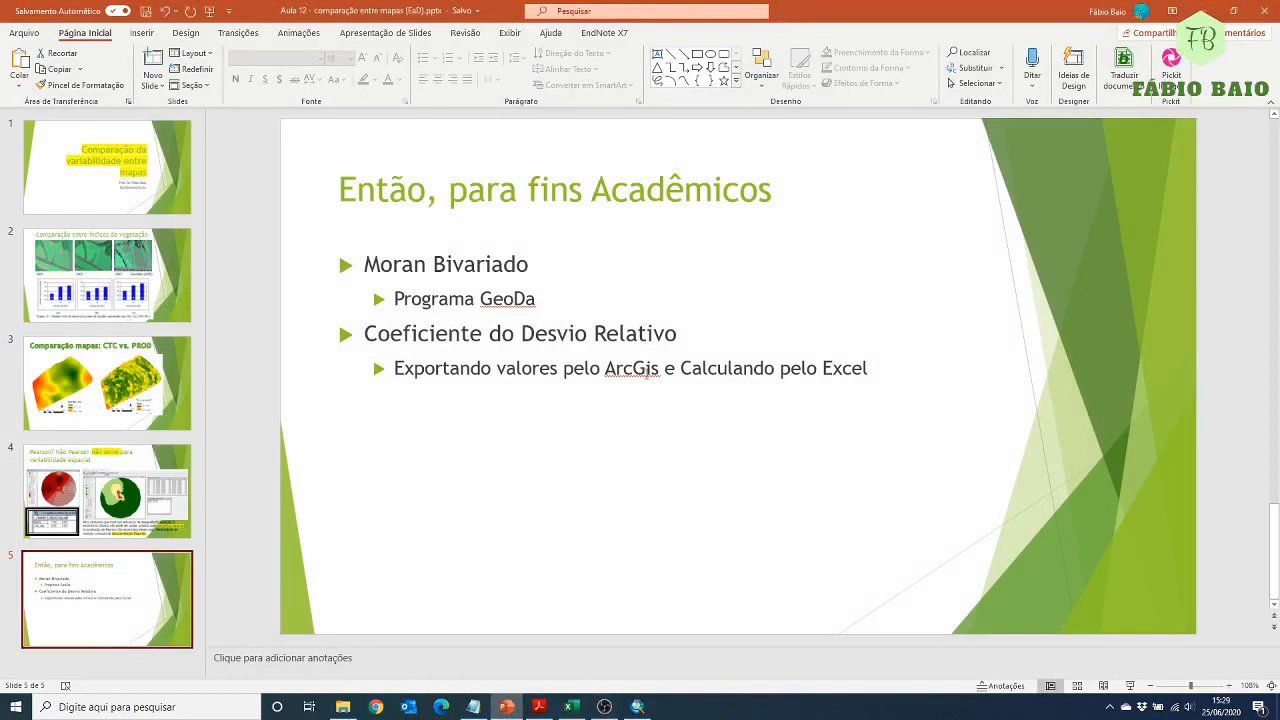
triple_click(678, 332)
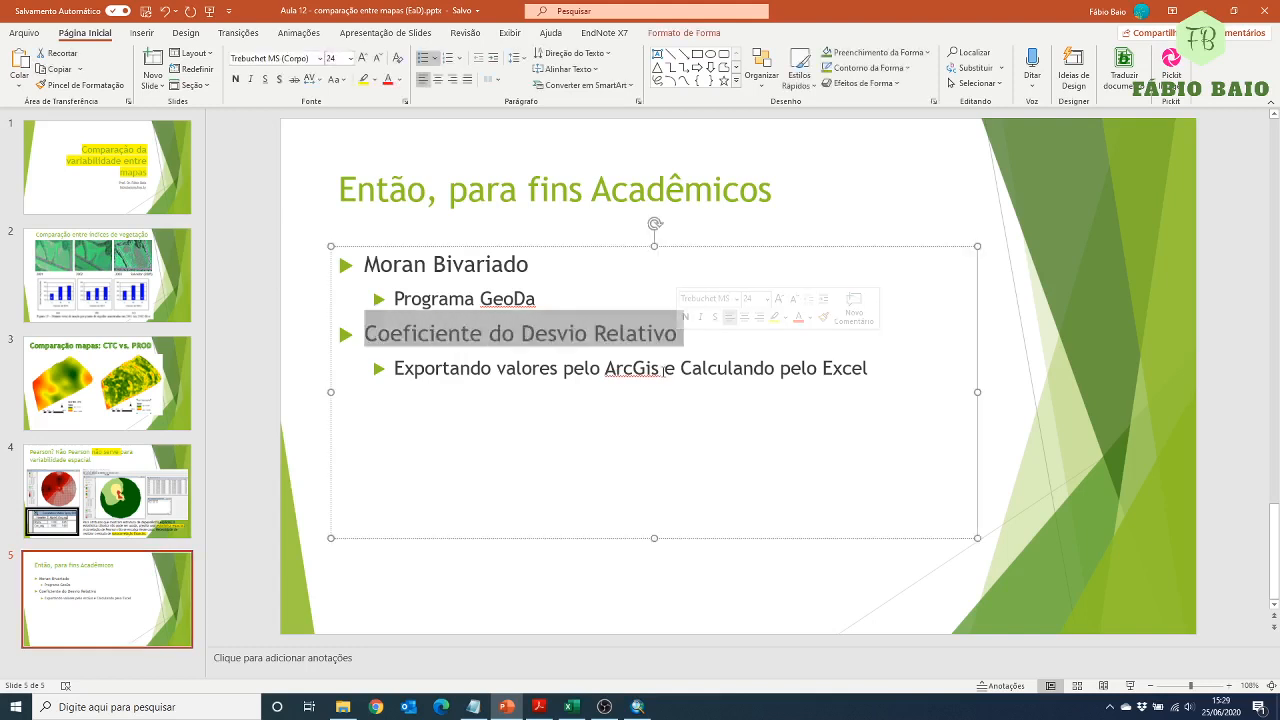
left_click(1261, 11)
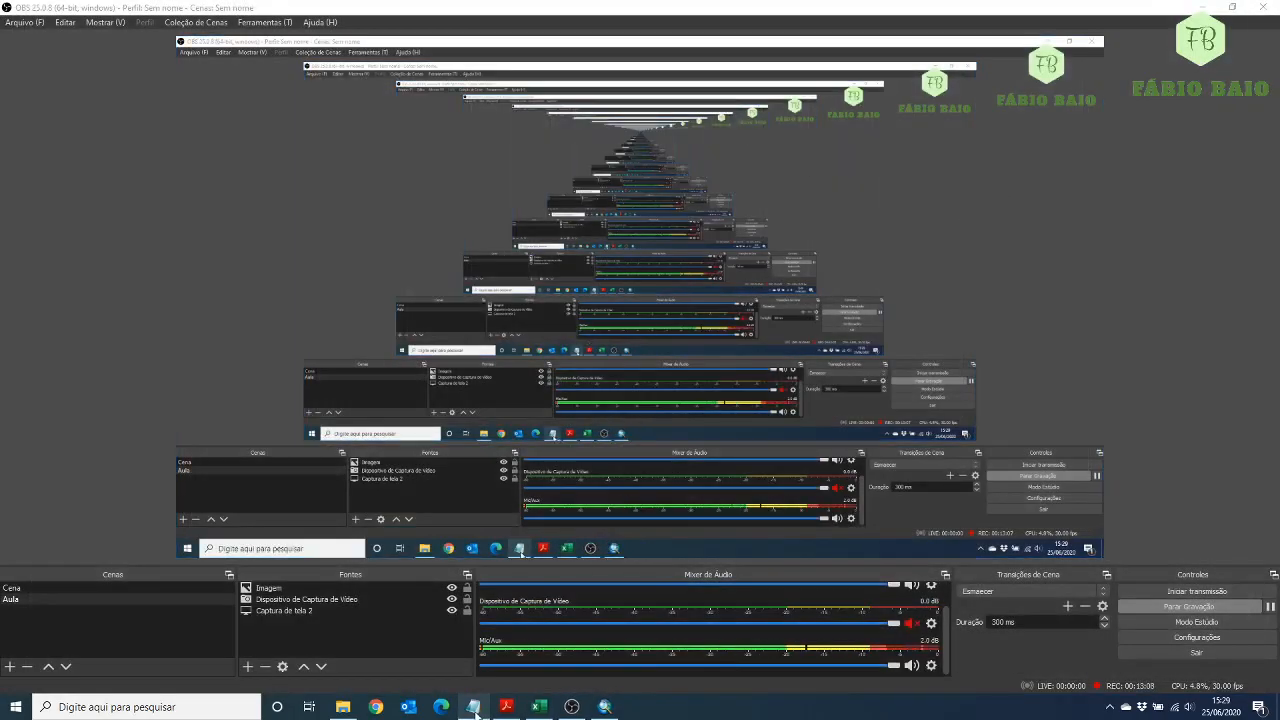
Switch to the article PDF in Adobe Acrobat Reader and examine its title and the second and third authors.
left_click(507, 707)
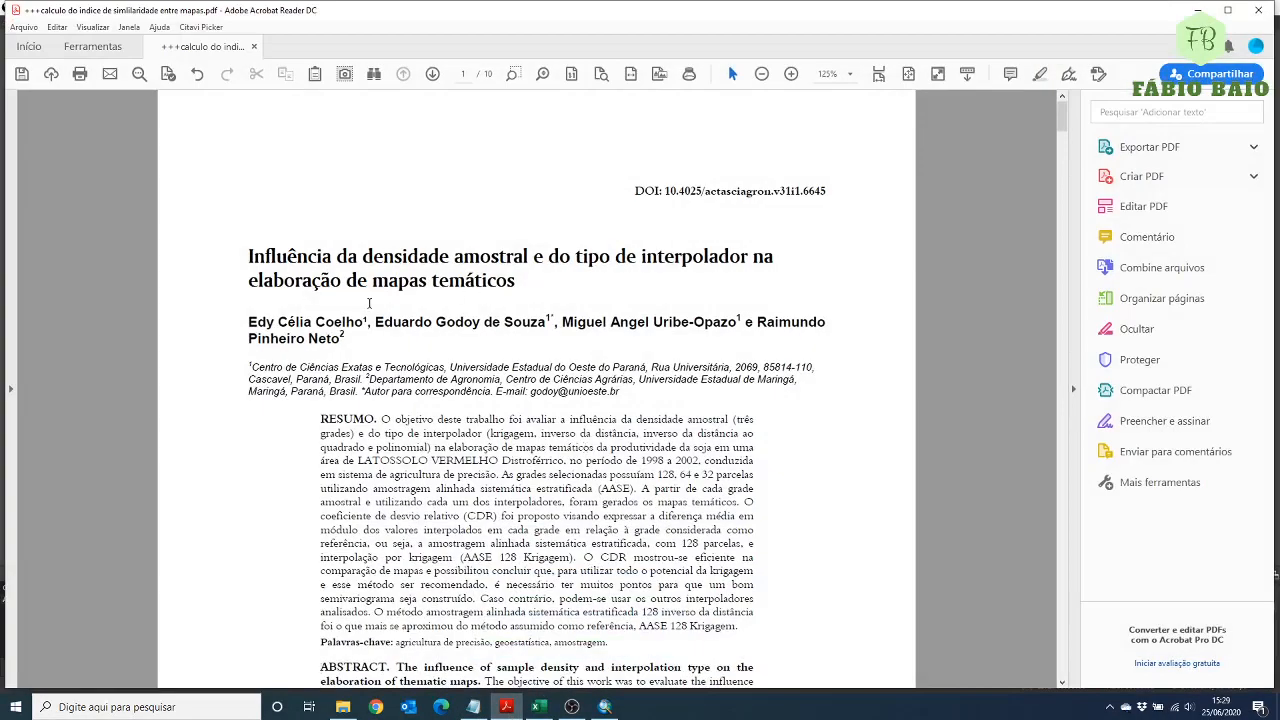
left_click_drag(378, 322, 710, 322)
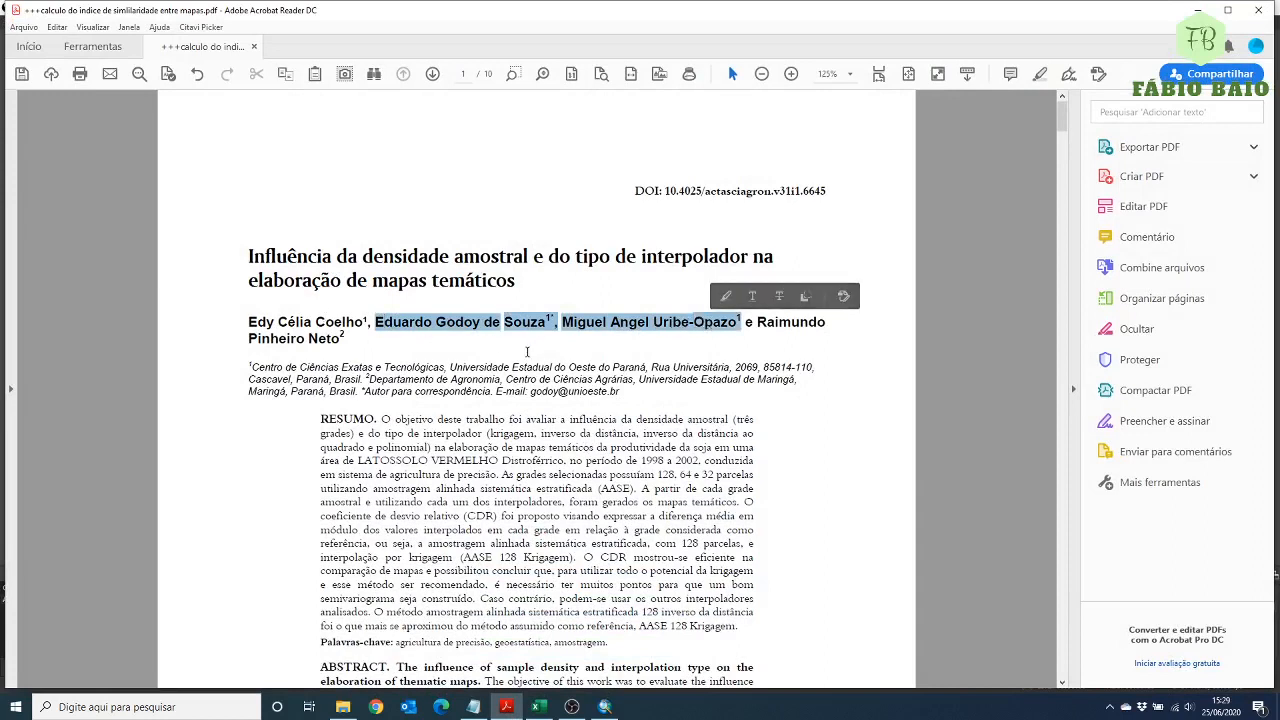
left_click(527, 352)
left_click_drag(563, 322, 714, 328)
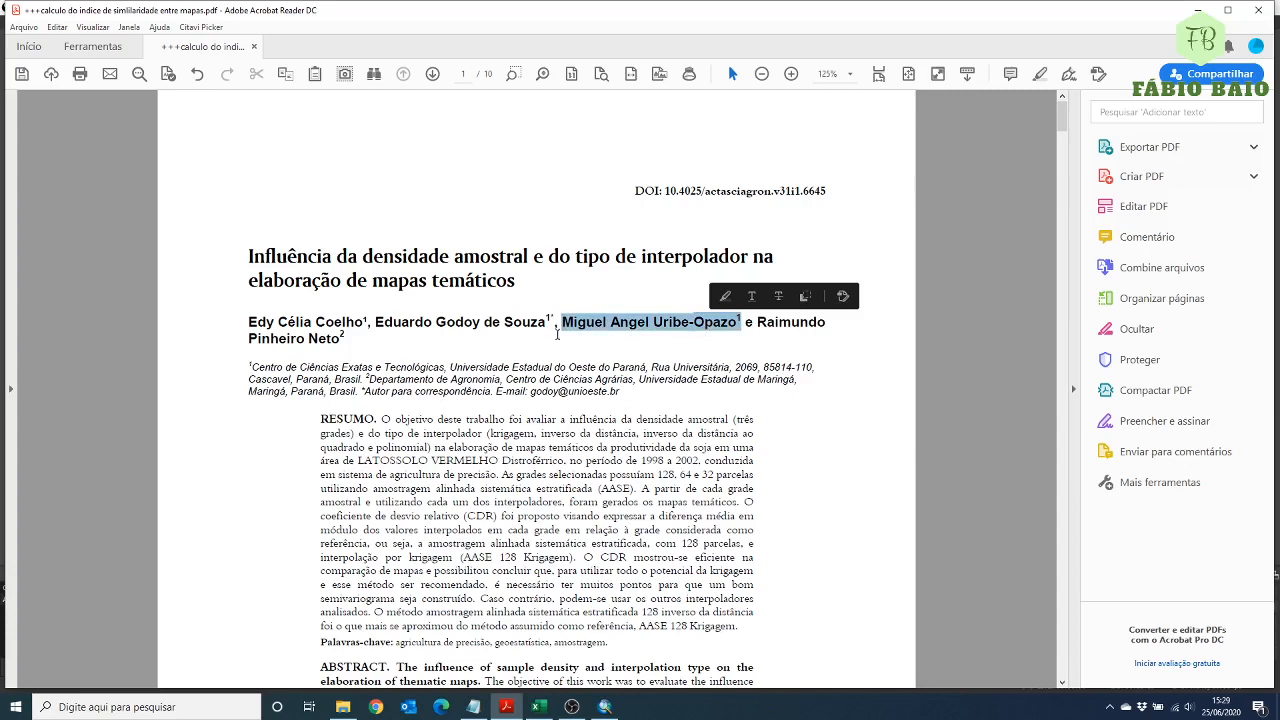
left_click(465, 330)
left_click_drag(377, 324, 551, 325)
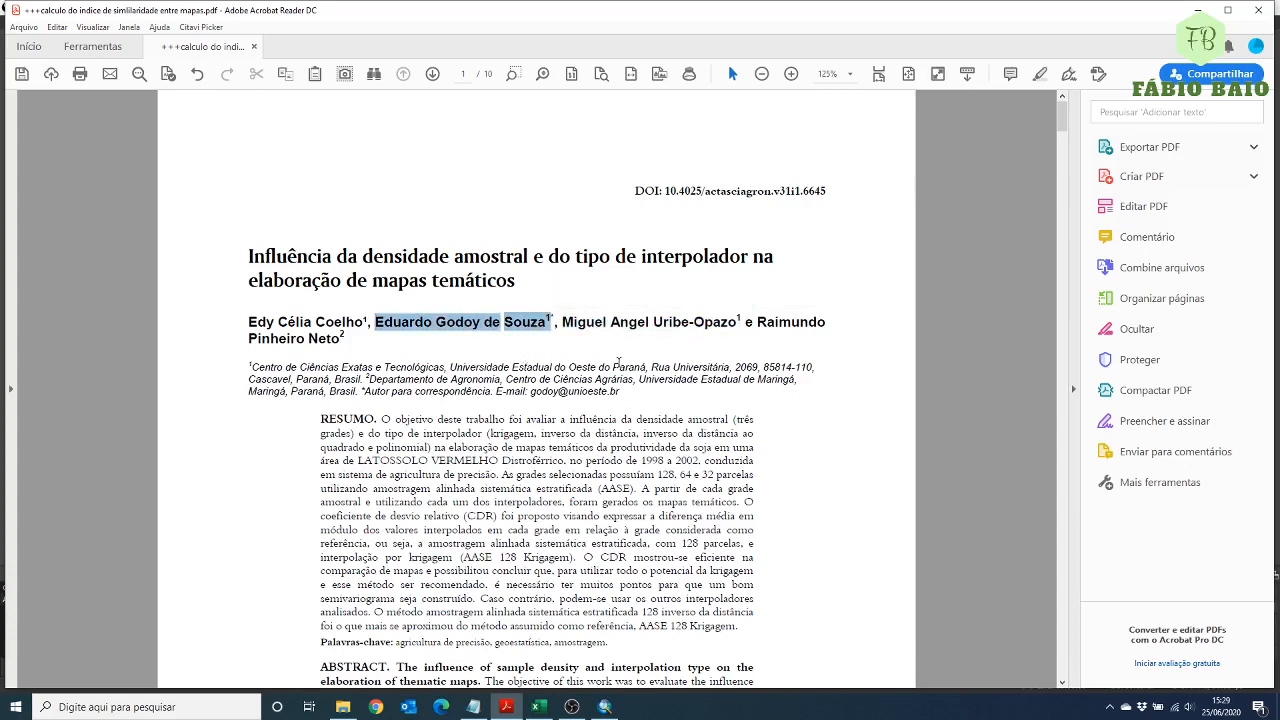
left_click(617, 367)
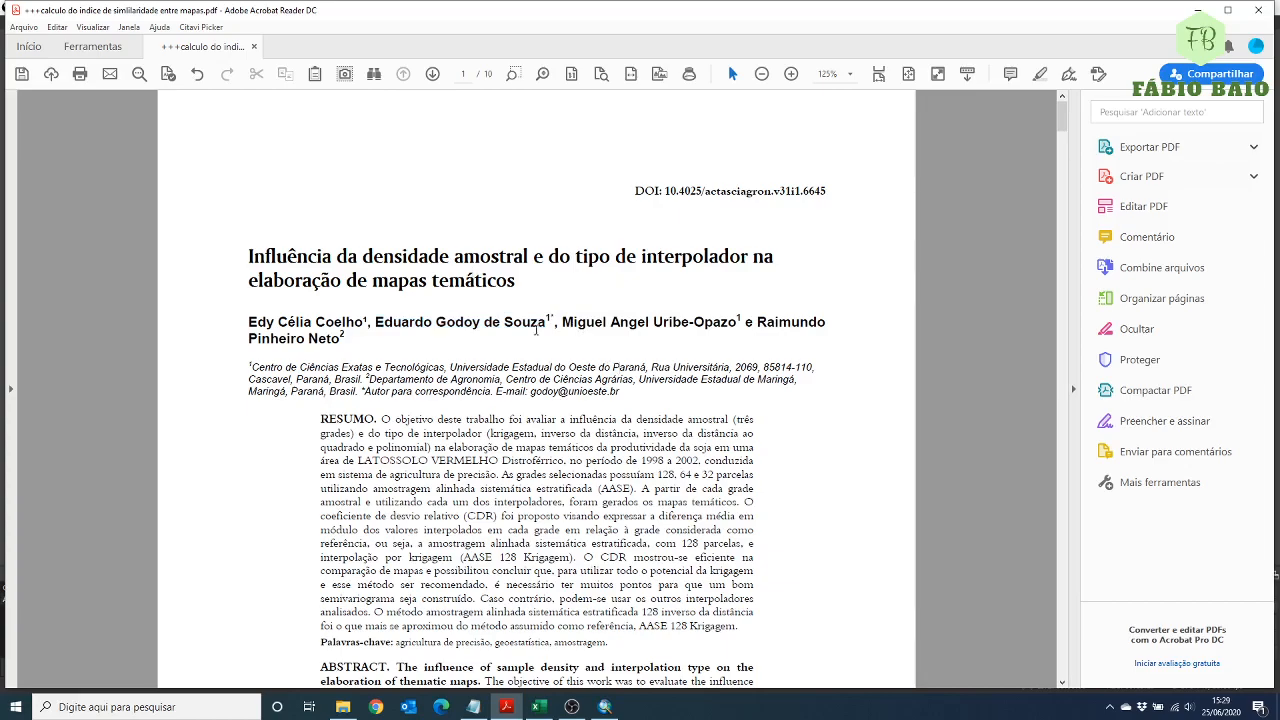
Examine the journal name, volume, pages and publication year in the footer of the article's first page.
scroll(814, 390, "down", 2)
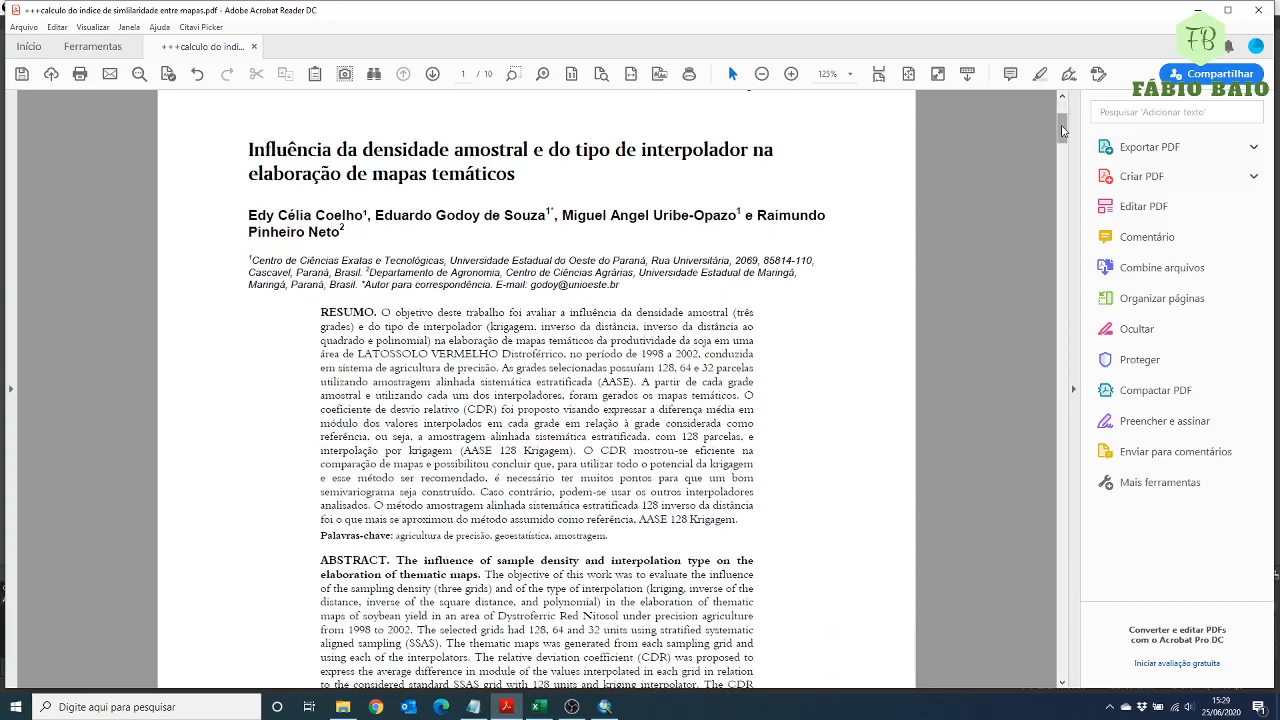
left_click_drag(1062, 128, 1052, 171)
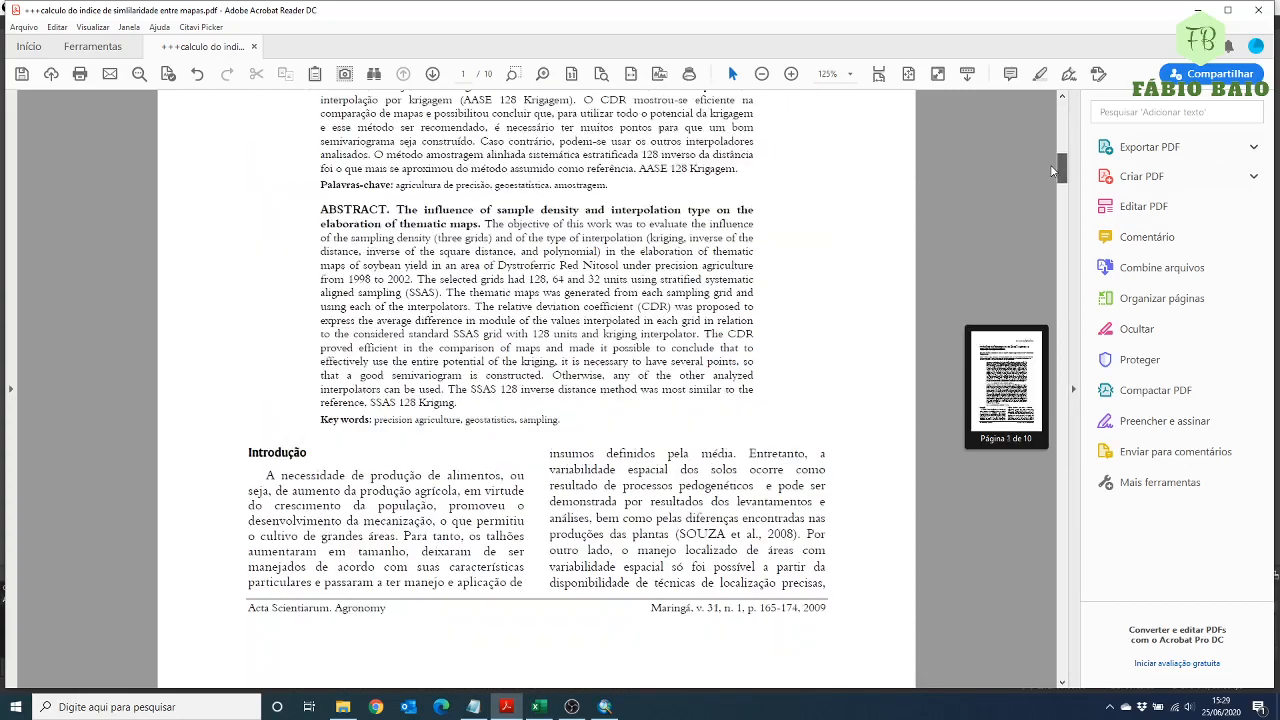
left_click_drag(827, 607, 652, 607)
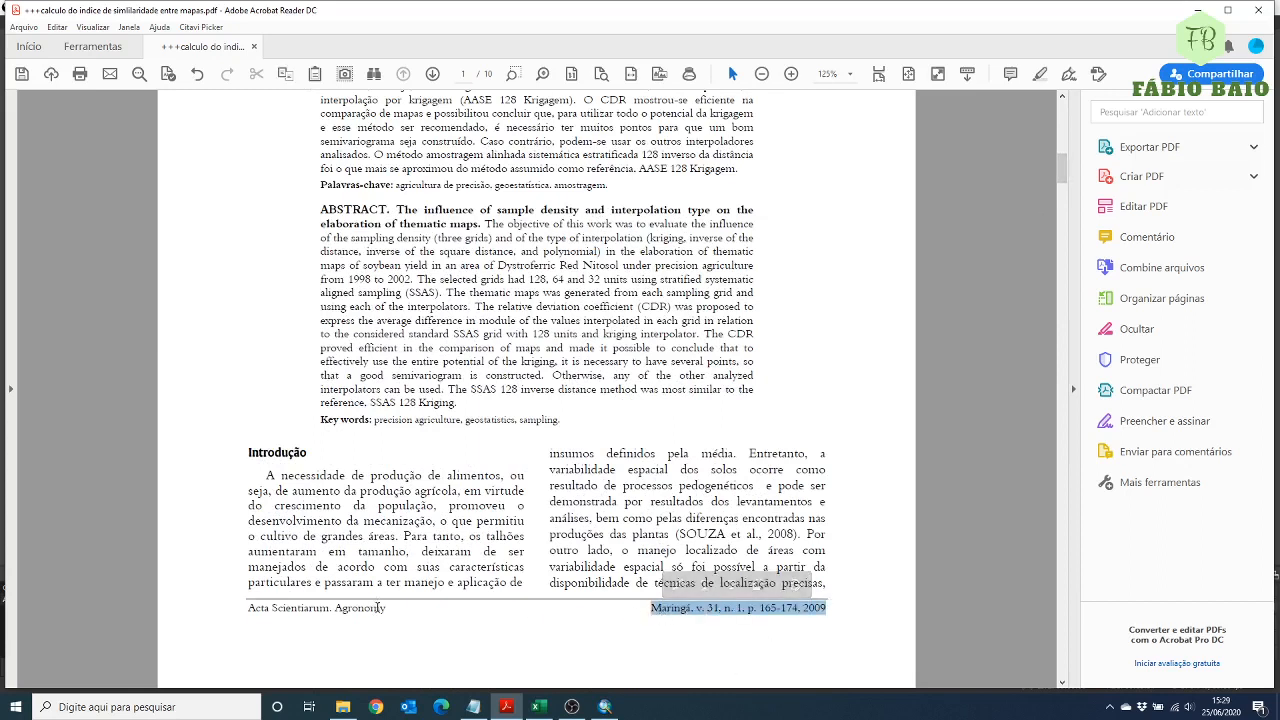
left_click_drag(388, 608, 250, 612)
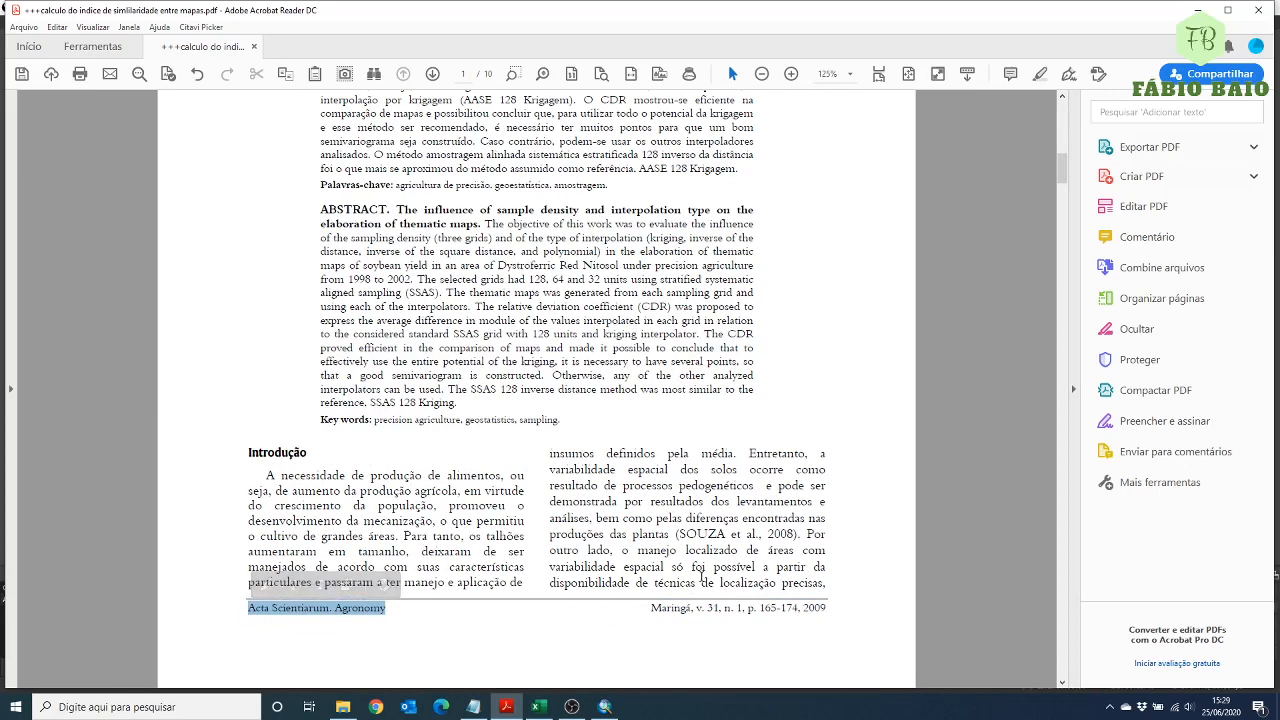
left_click_drag(802, 608, 829, 609)
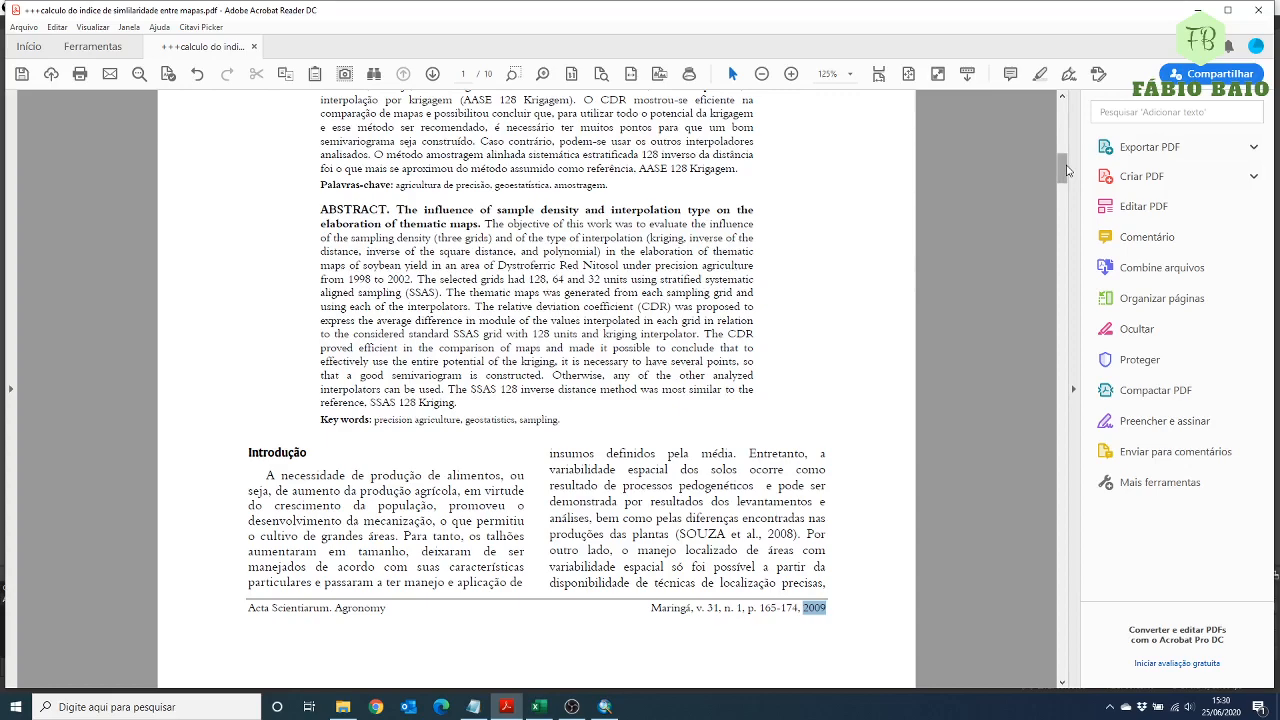
Examine the abstract's list of interpolation methods and its AASE 128 Krigagem reference.
left_click_drag(1066, 170, 1065, 115)
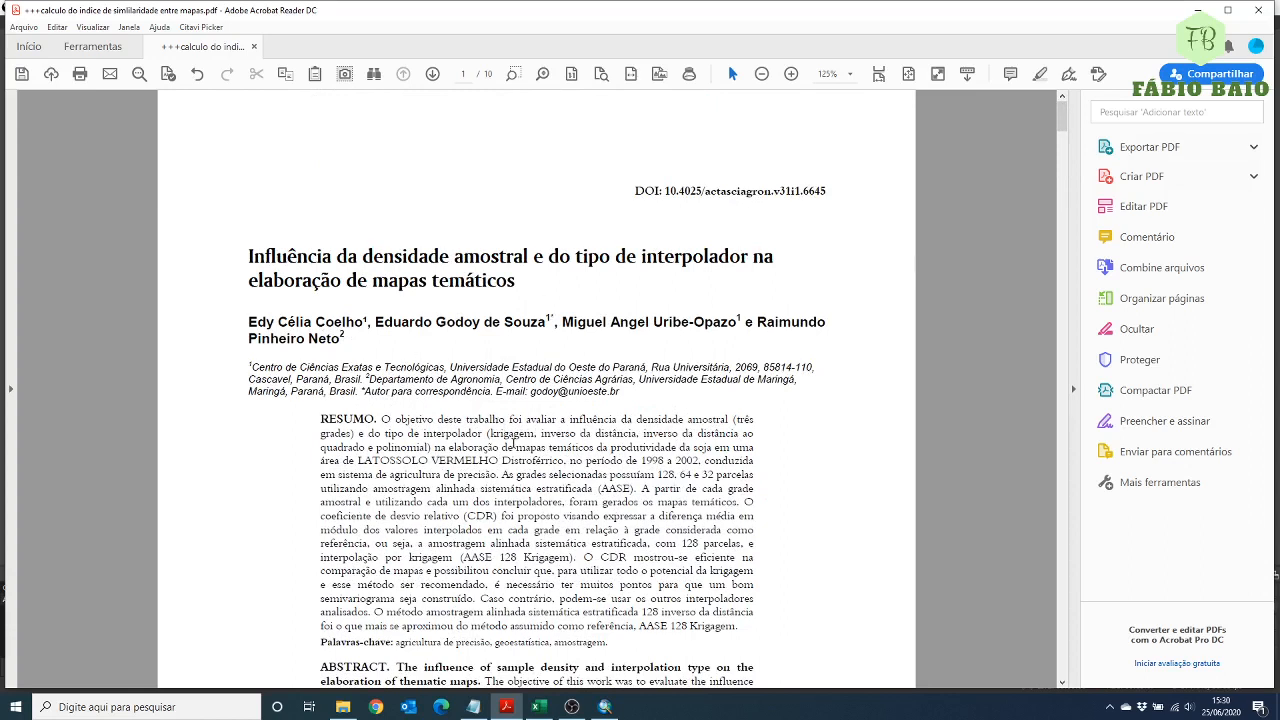
left_click_drag(491, 434, 678, 434)
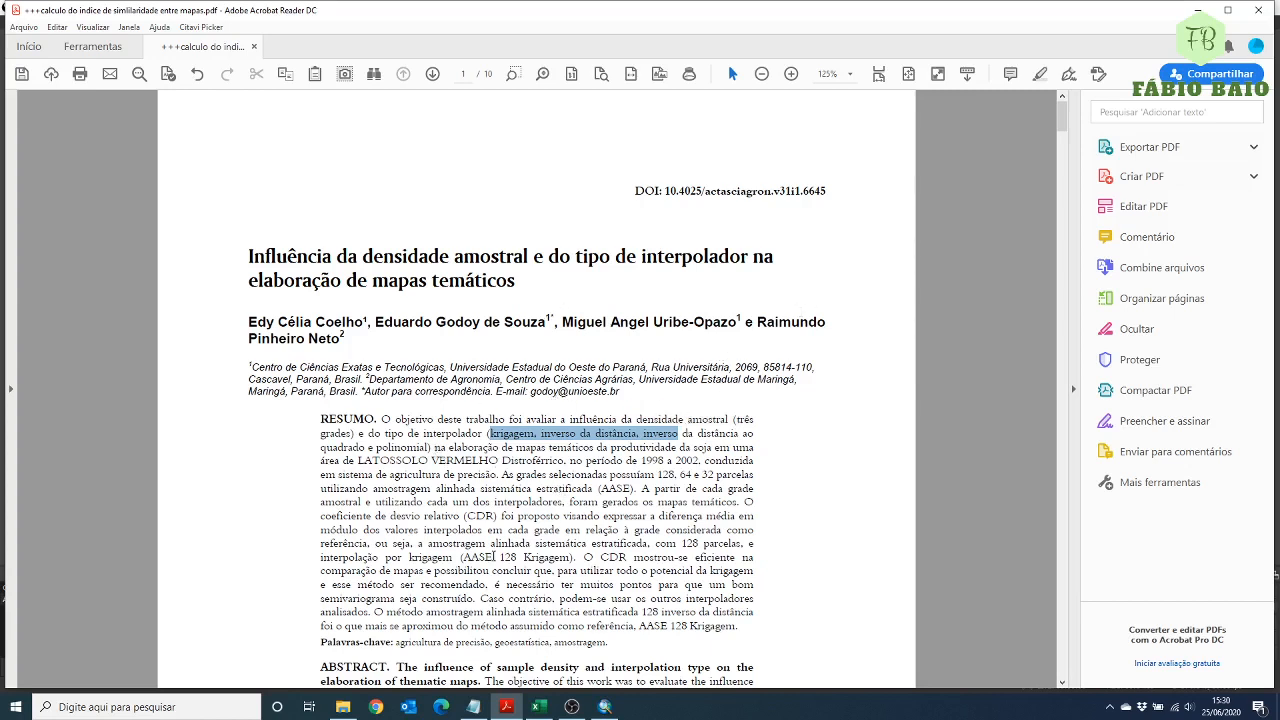
left_click_drag(492, 557, 570, 557)
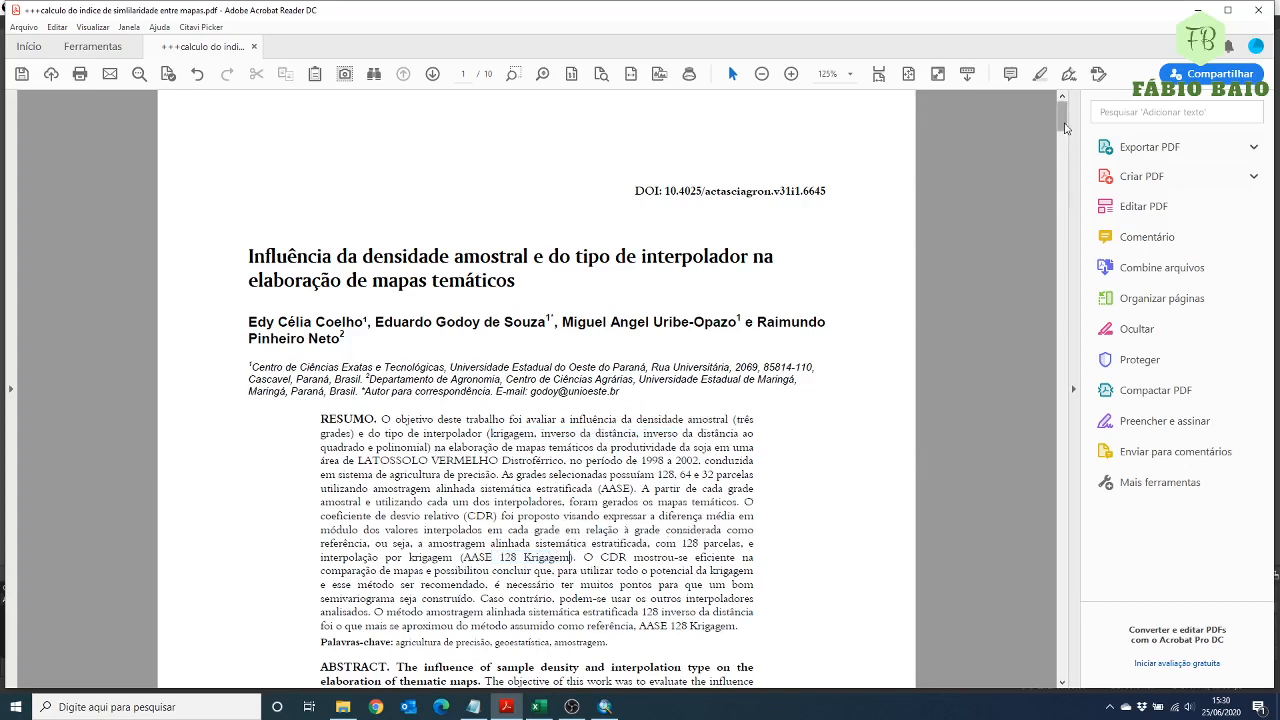
Go to page 4 of the article and examine the CDR formula in Equation 1.
left_click_drag(1066, 127, 1026, 331)
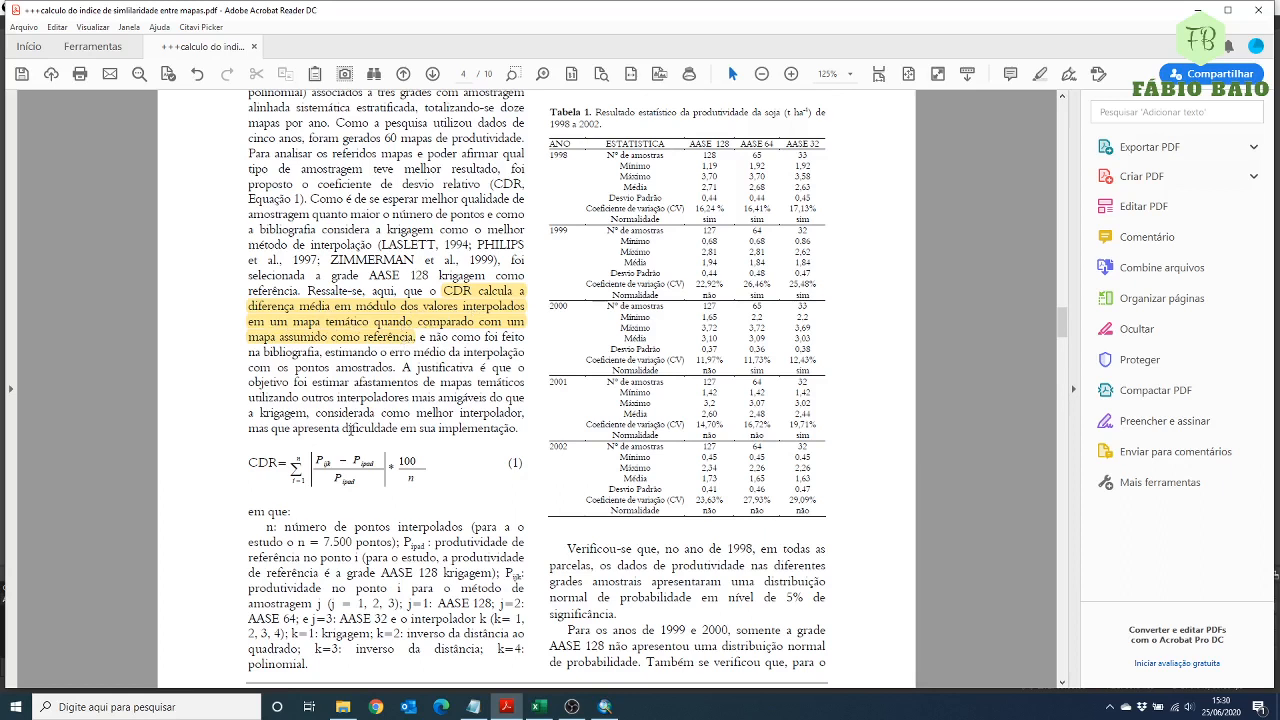
left_click_drag(249, 458, 430, 487)
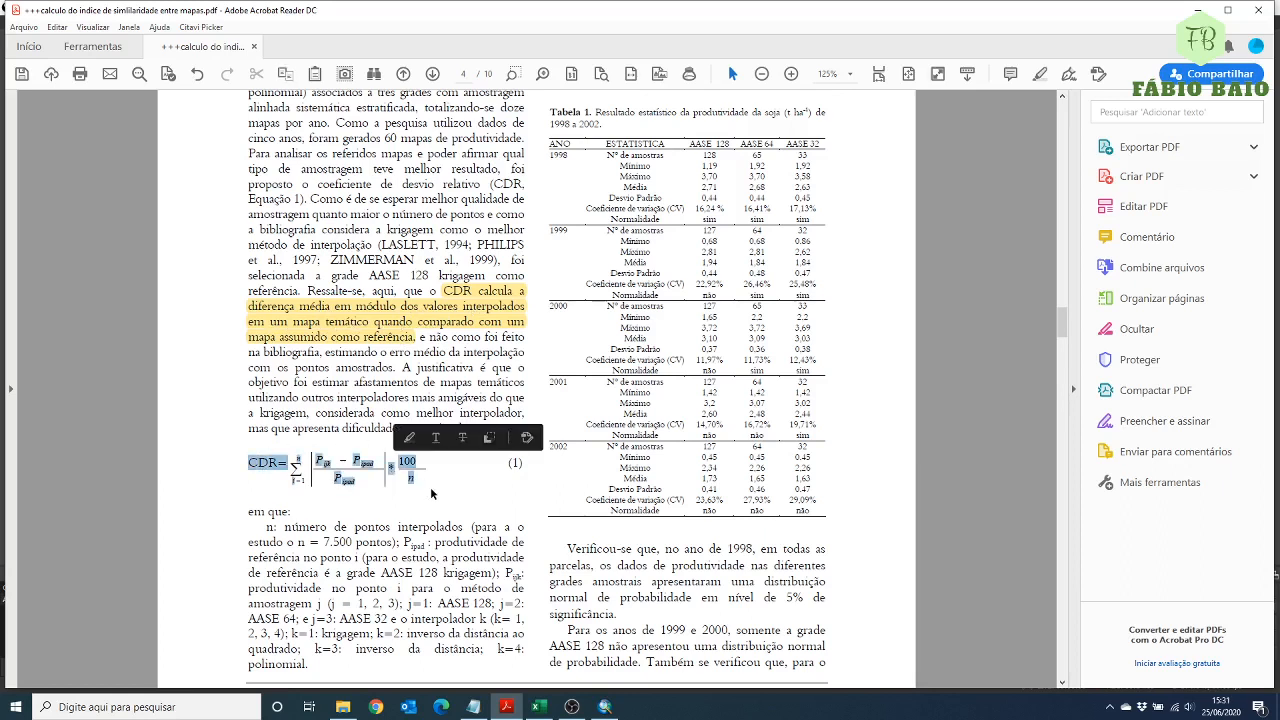
left_click(430, 487)
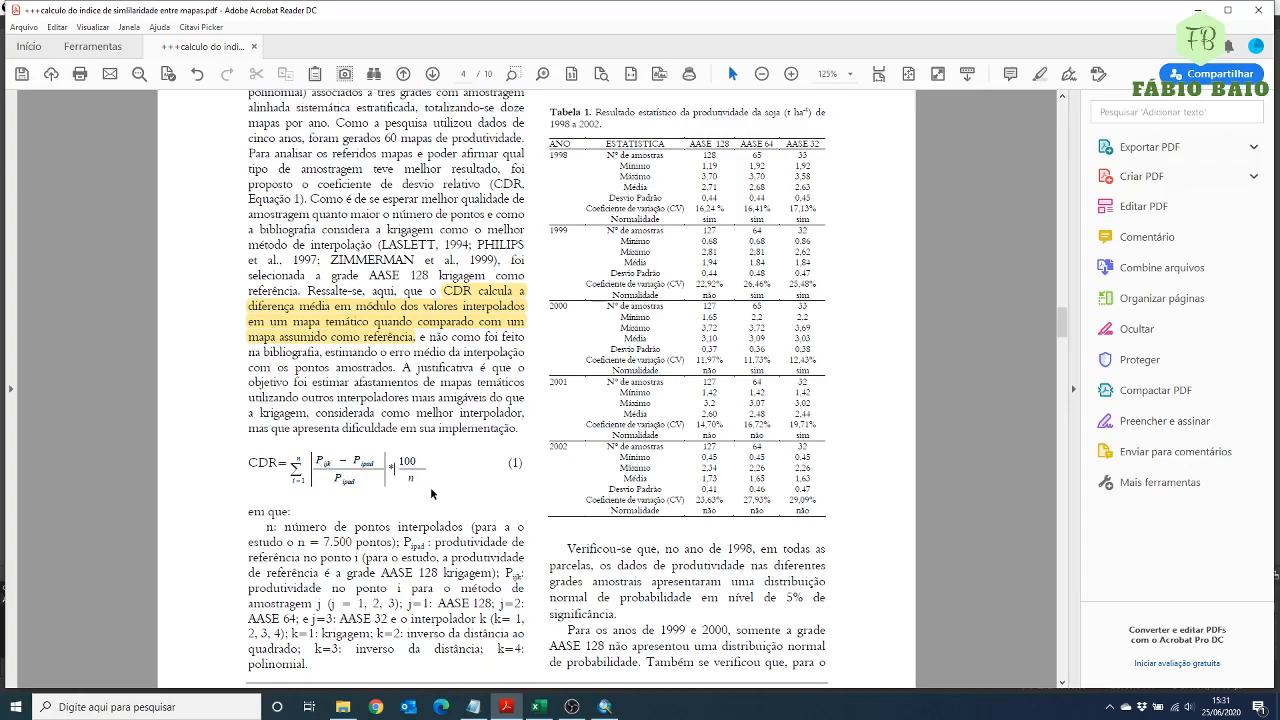
Review the CDR results row in the relative deviation coefficient workbook in Excel and return to the article PDF.
left_click(537, 707)
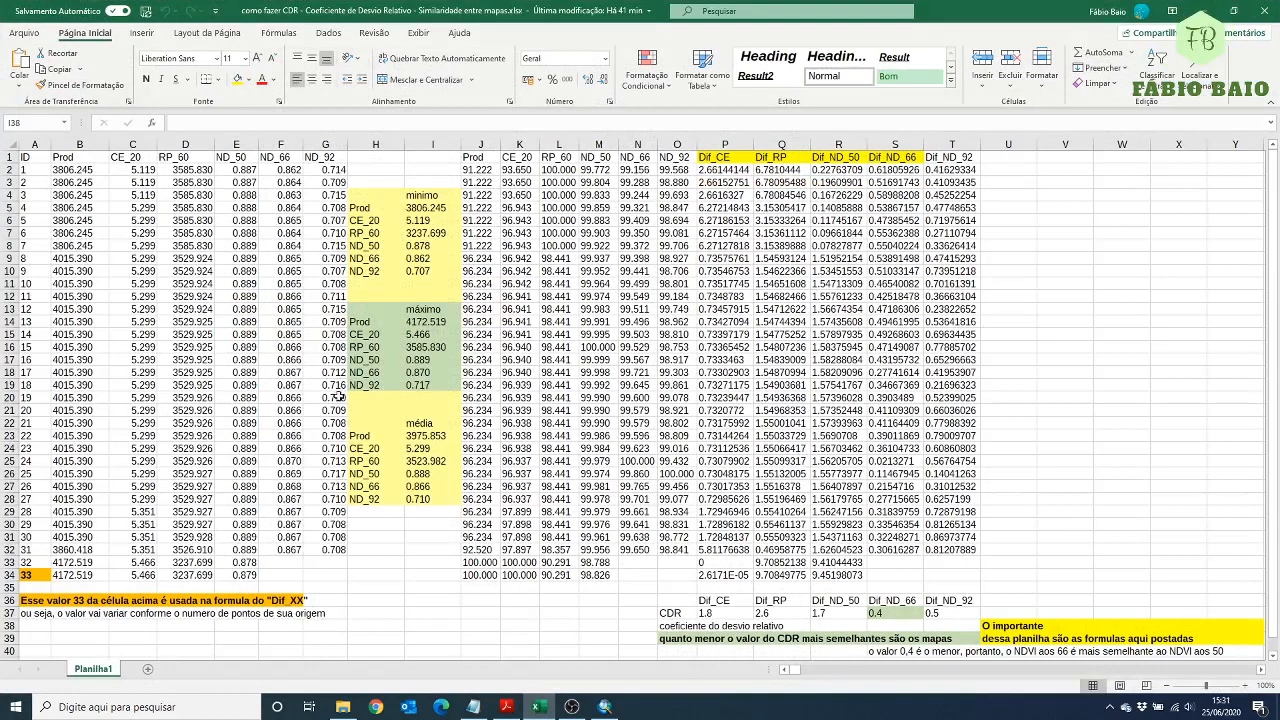
left_click(672, 613)
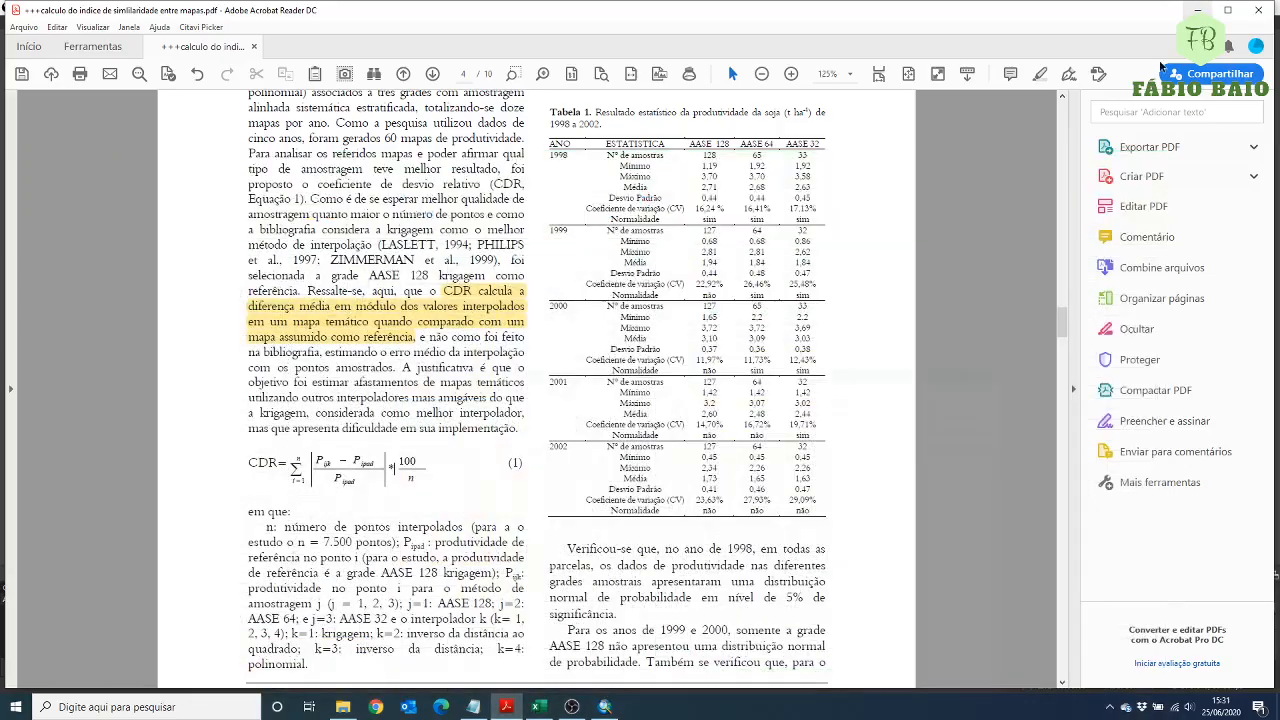
key("alt+Tab")
Close the article PDF and switch to the VRT_soja18.mxd map in ArcMap.
left_click(1258, 9)
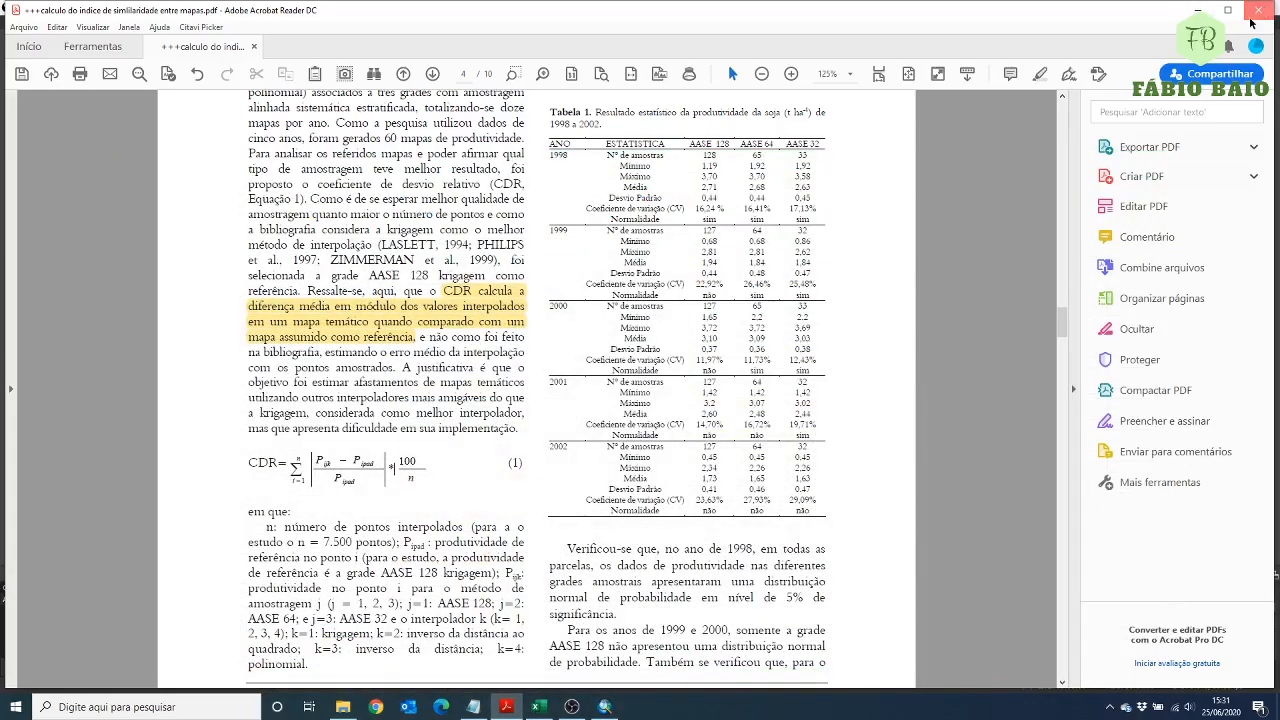
left_click(692, 381)
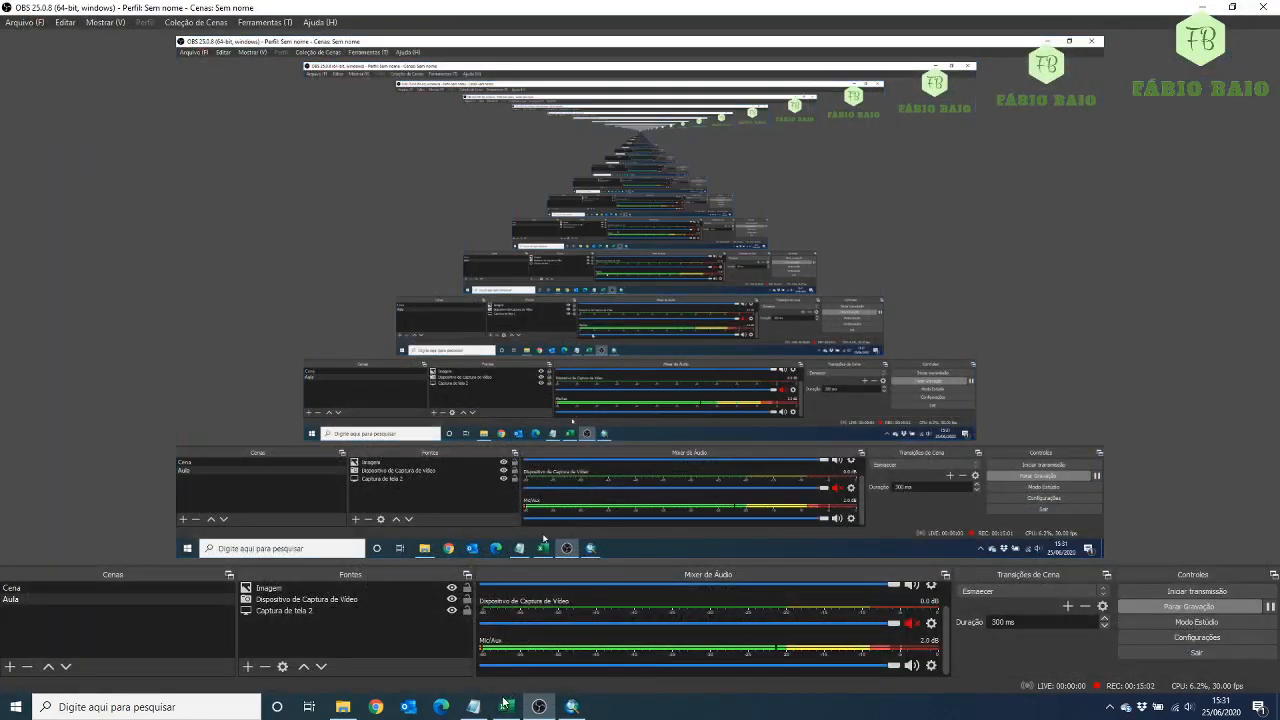
left_click(572, 707)
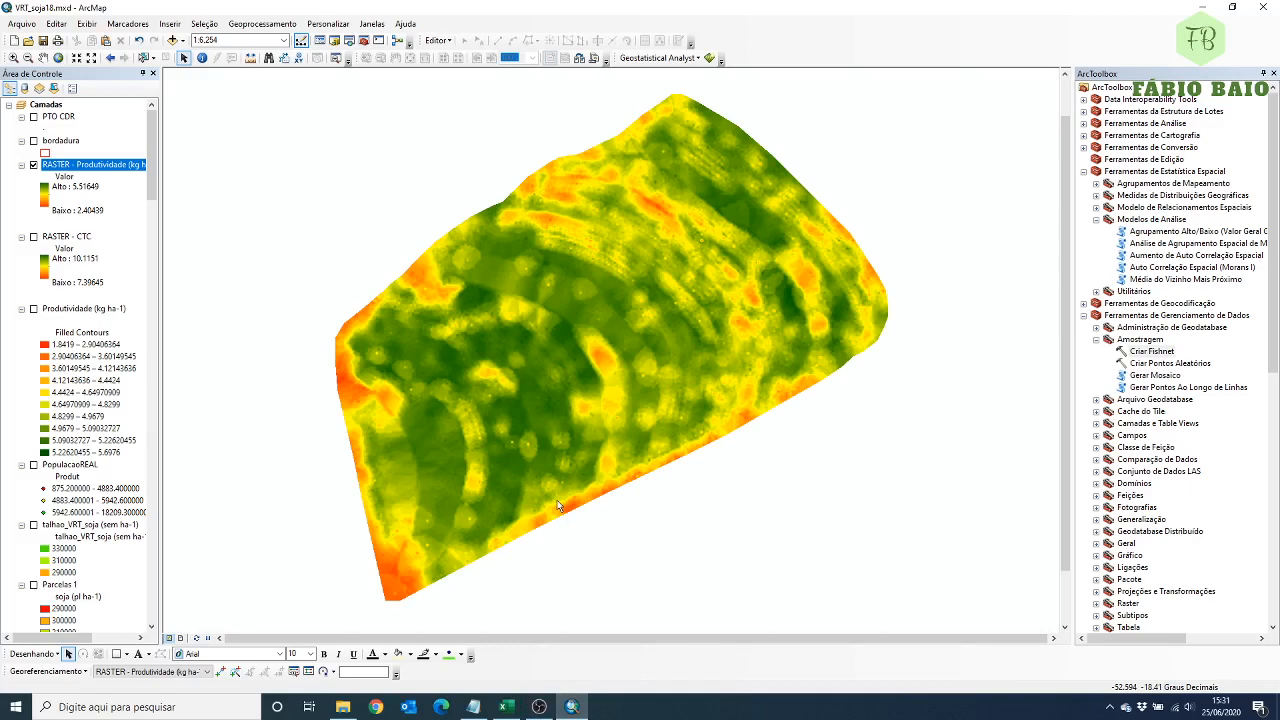
Compare the RASTER - Produtividade and RASTER - CTC layers by toggling their visibility, leaving both turned on.
left_click(33, 165)
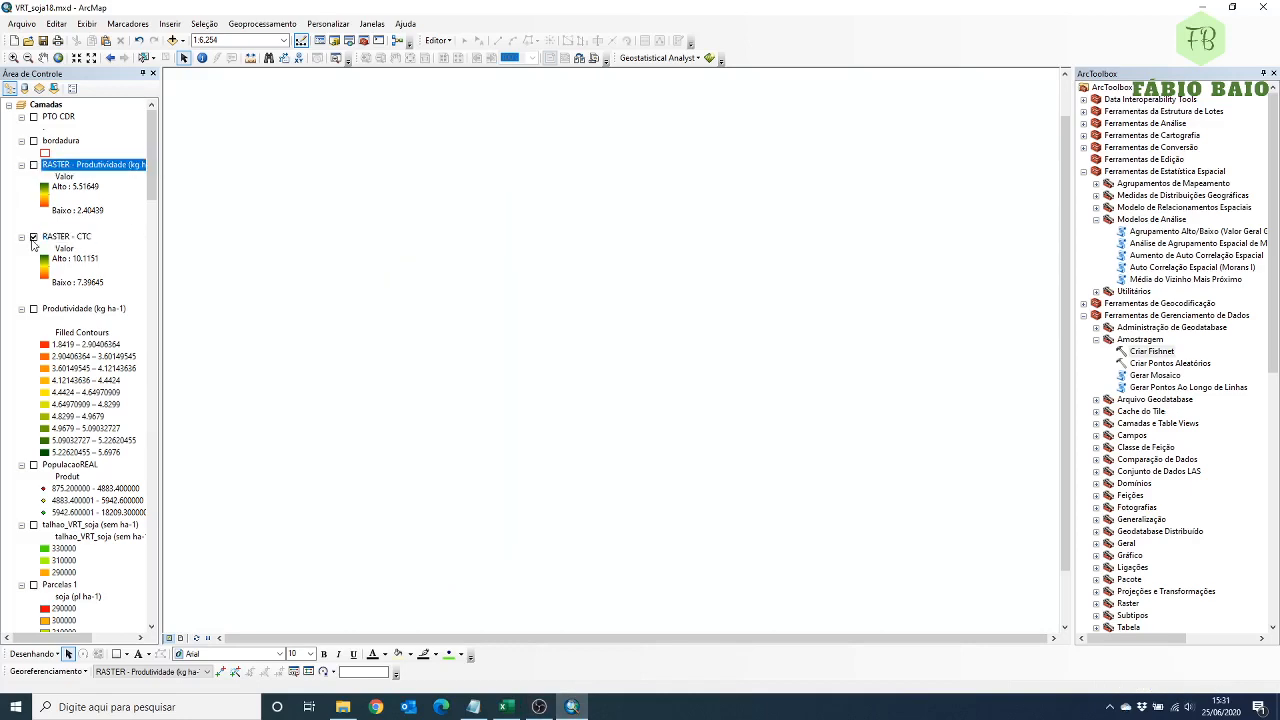
left_click(58, 239)
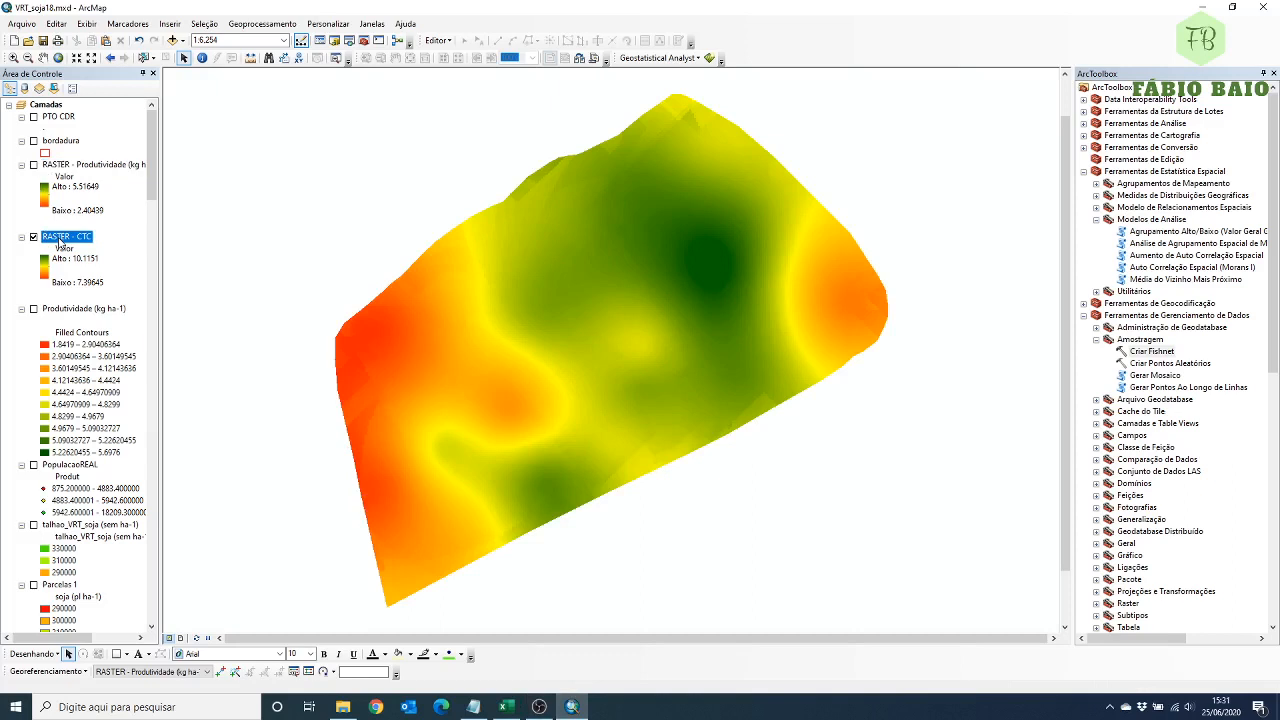
left_click(33, 165)
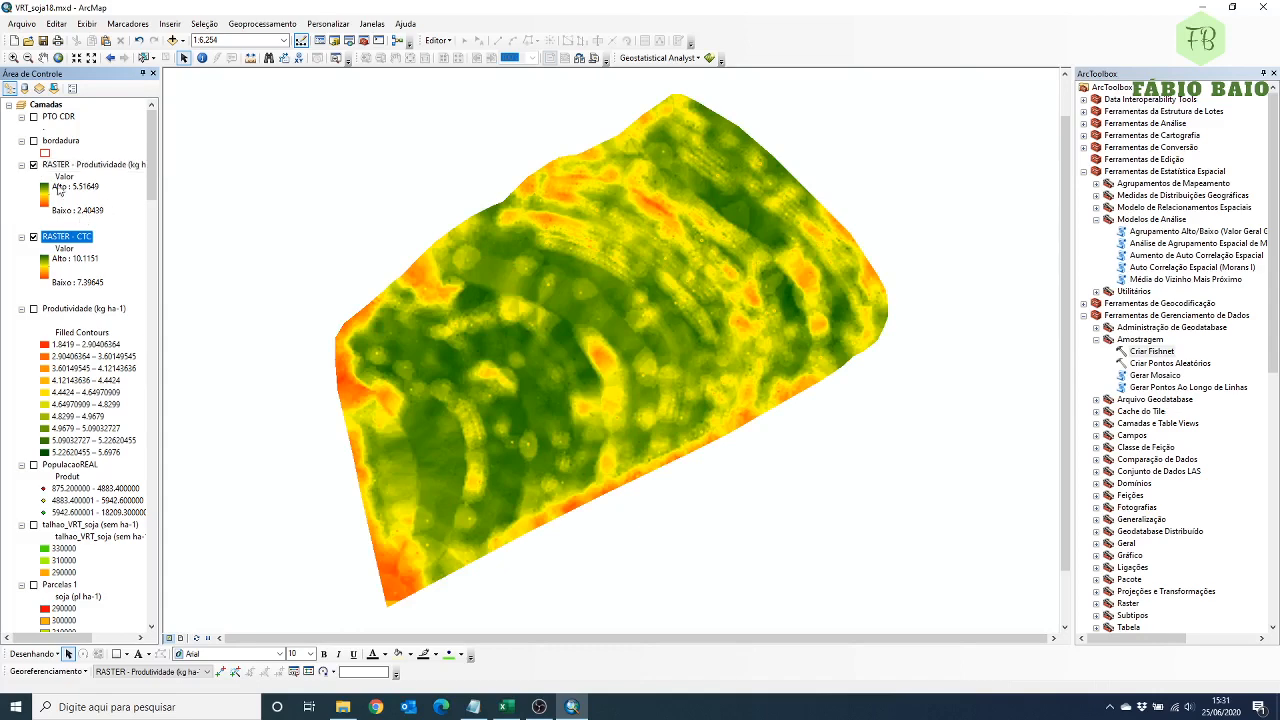
Alternate the display of the productivity and CTC rasters to compare their spatial patterns, leaving only RASTER - CTC shown.
left_click(33, 165)
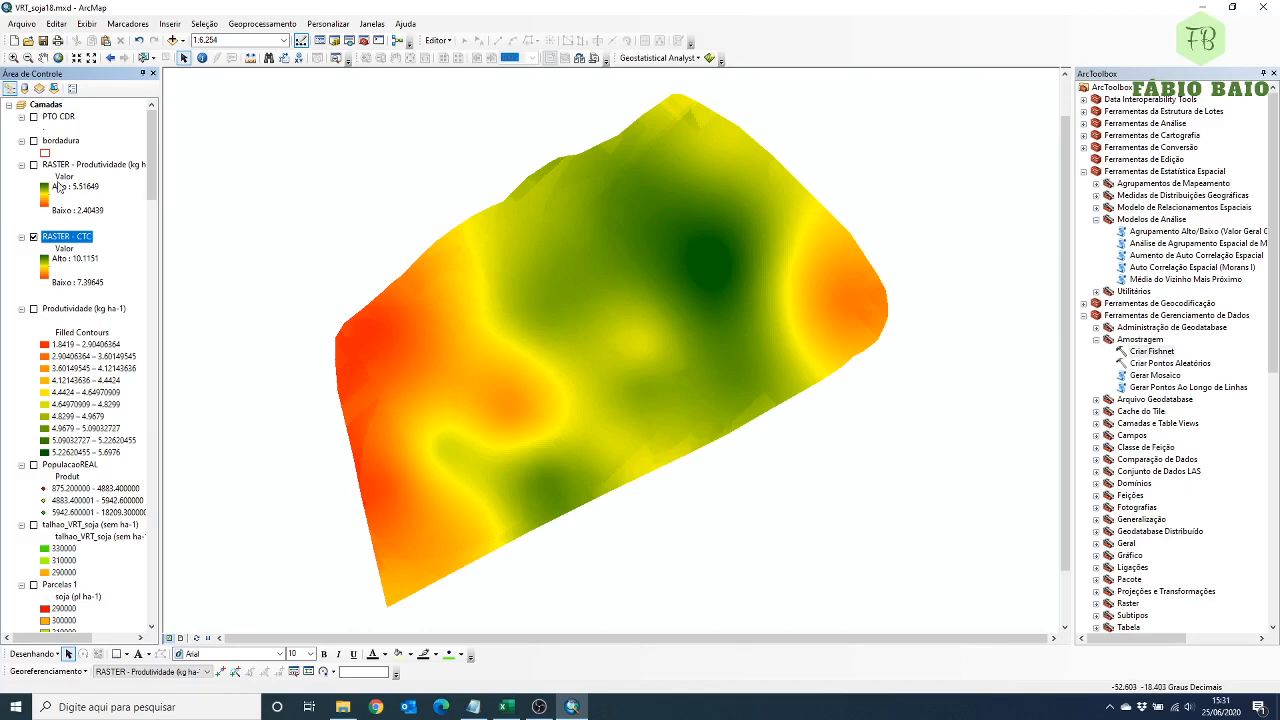
left_click(33, 165)
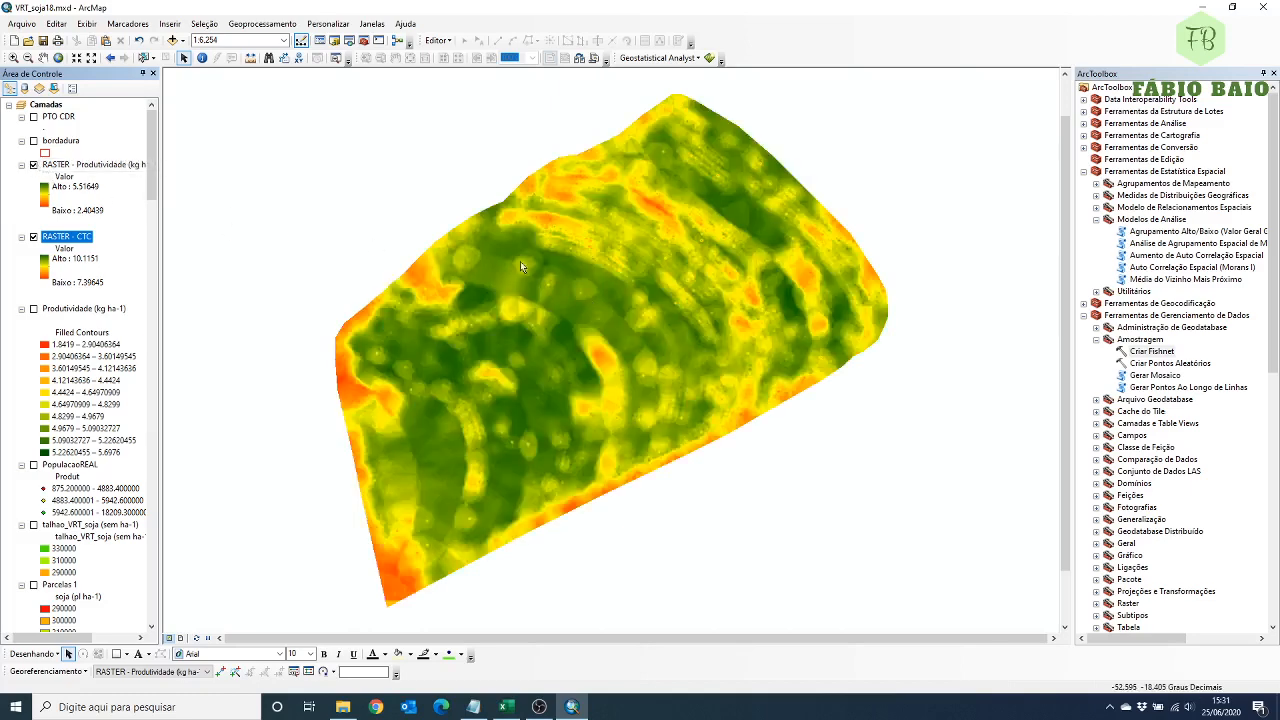
left_click(33, 165)
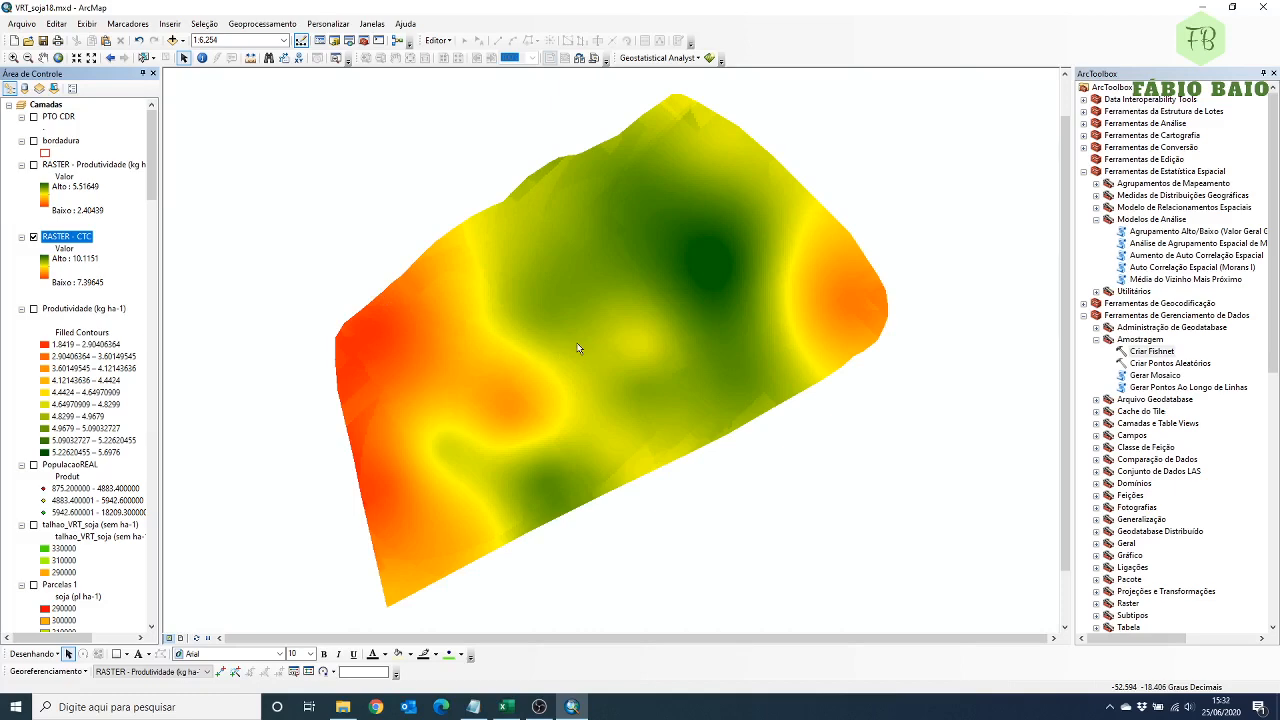
left_click(34, 164)
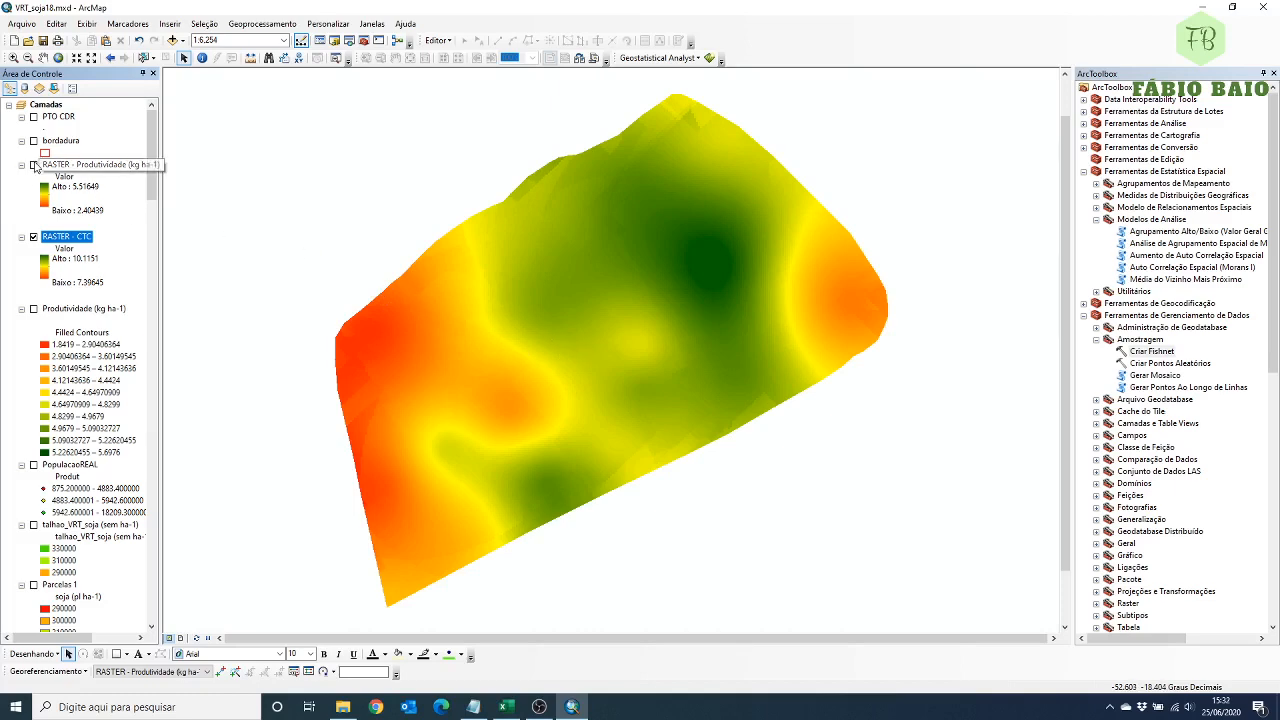
left_click(34, 237)
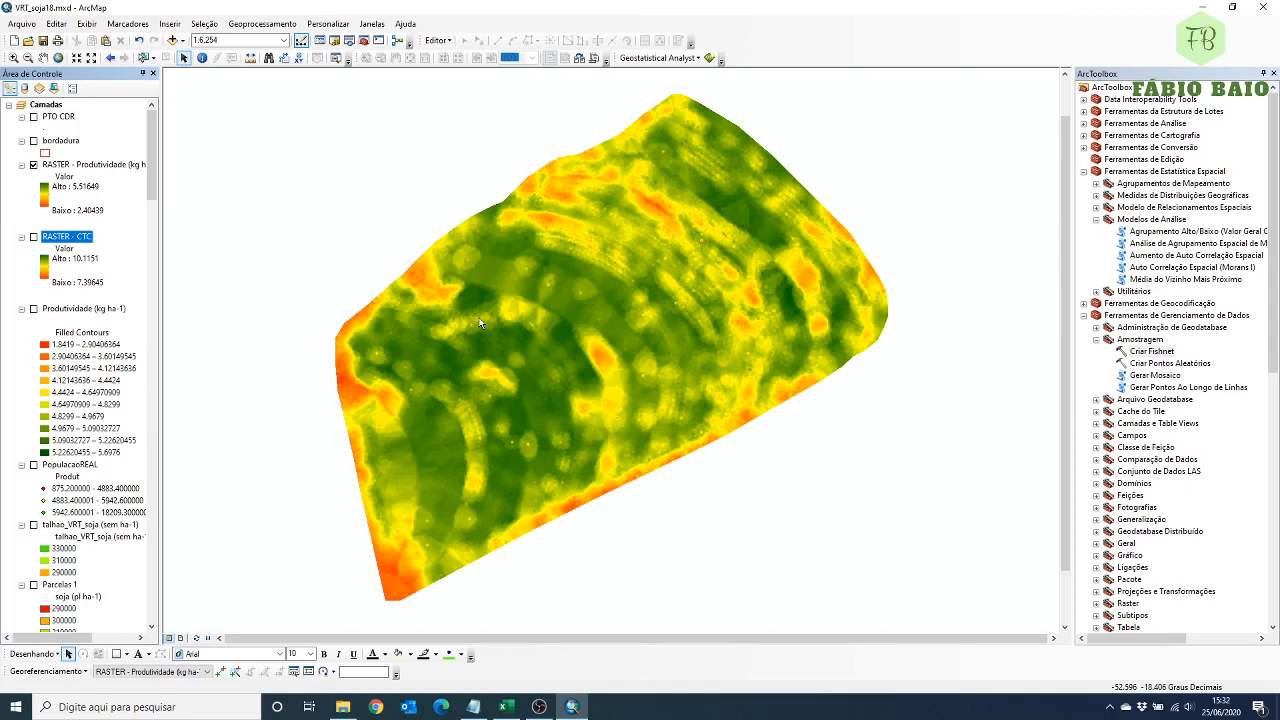
left_click(34, 166)
left_click(34, 237)
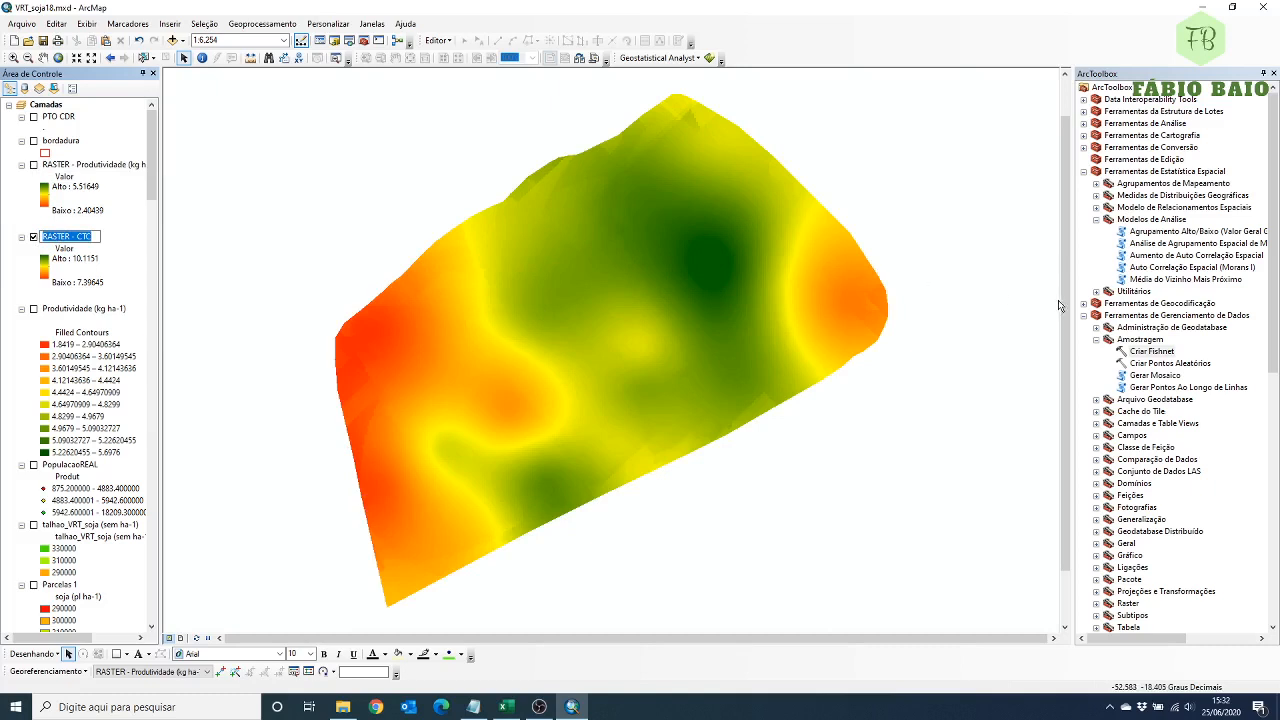
Open the Auto Correlação Espacial (Morans I) tool to inspect its input layer options, close it without running, and collapse the spatial statistics toolbox.
left_click(1135, 173)
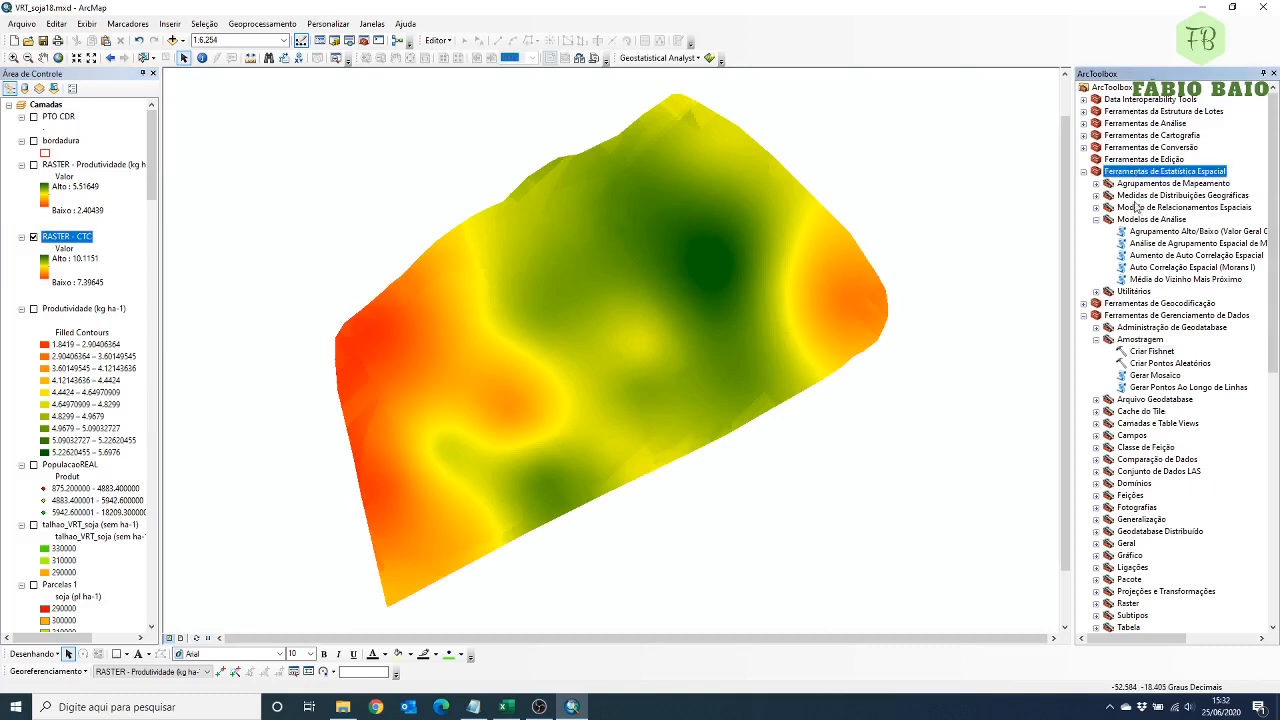
left_click(1140, 268)
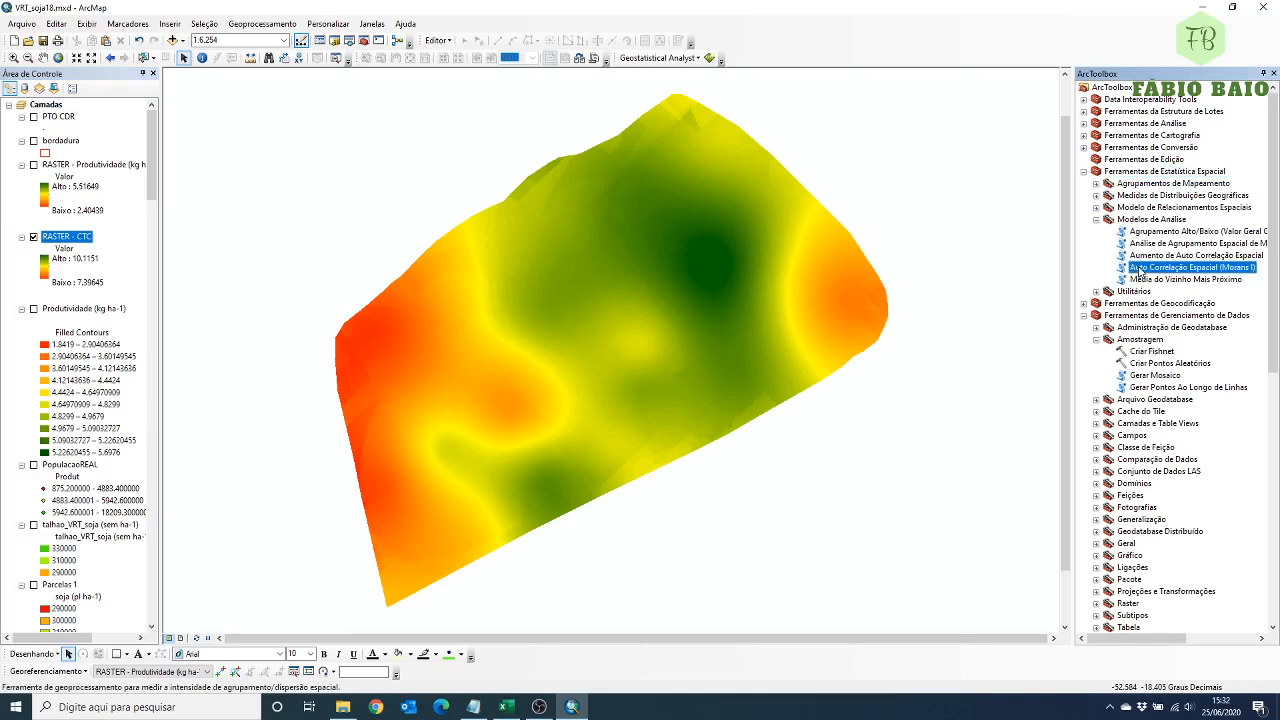
double_click(1140, 269)
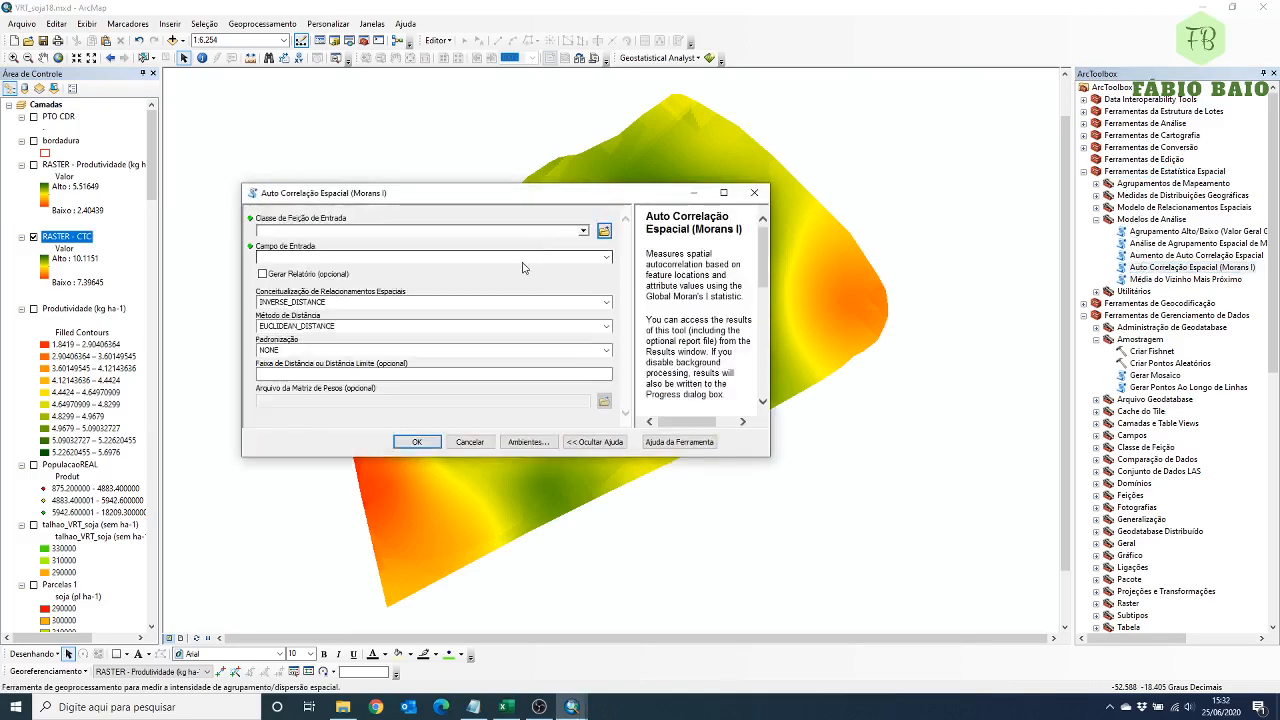
left_click(583, 231)
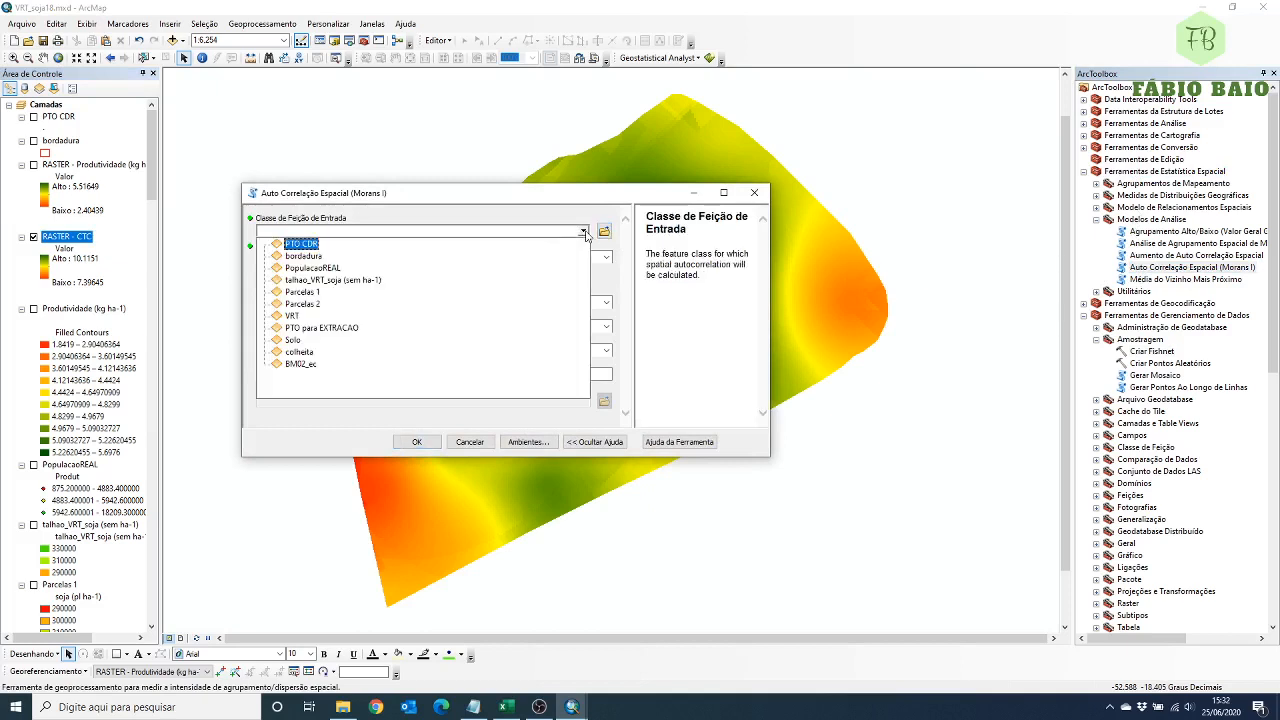
left_click(584, 231)
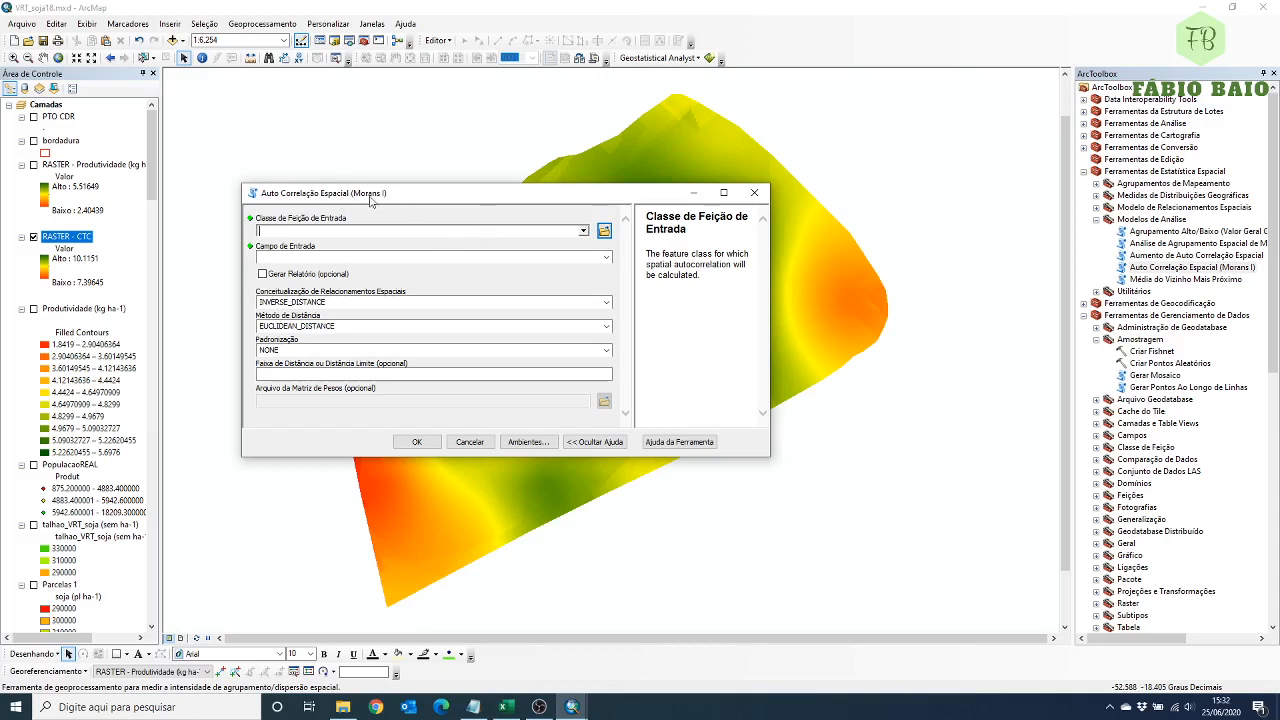
left_click(754, 194)
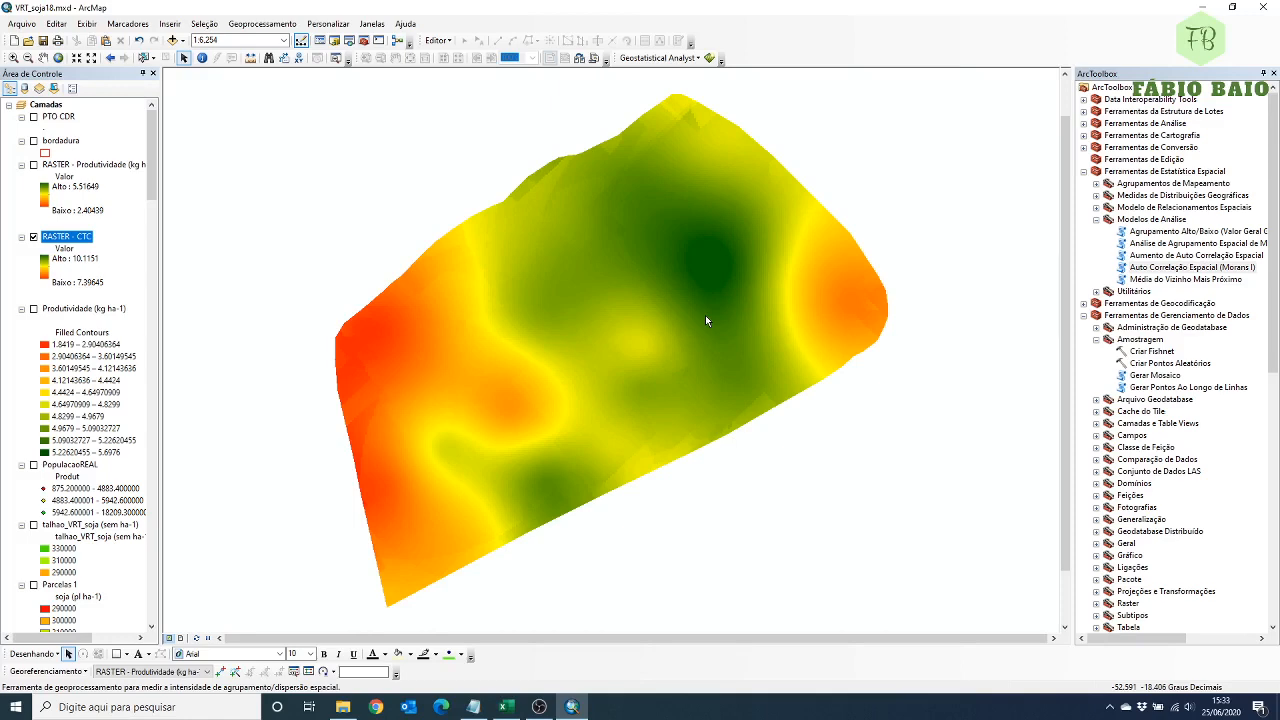
left_click(1084, 171)
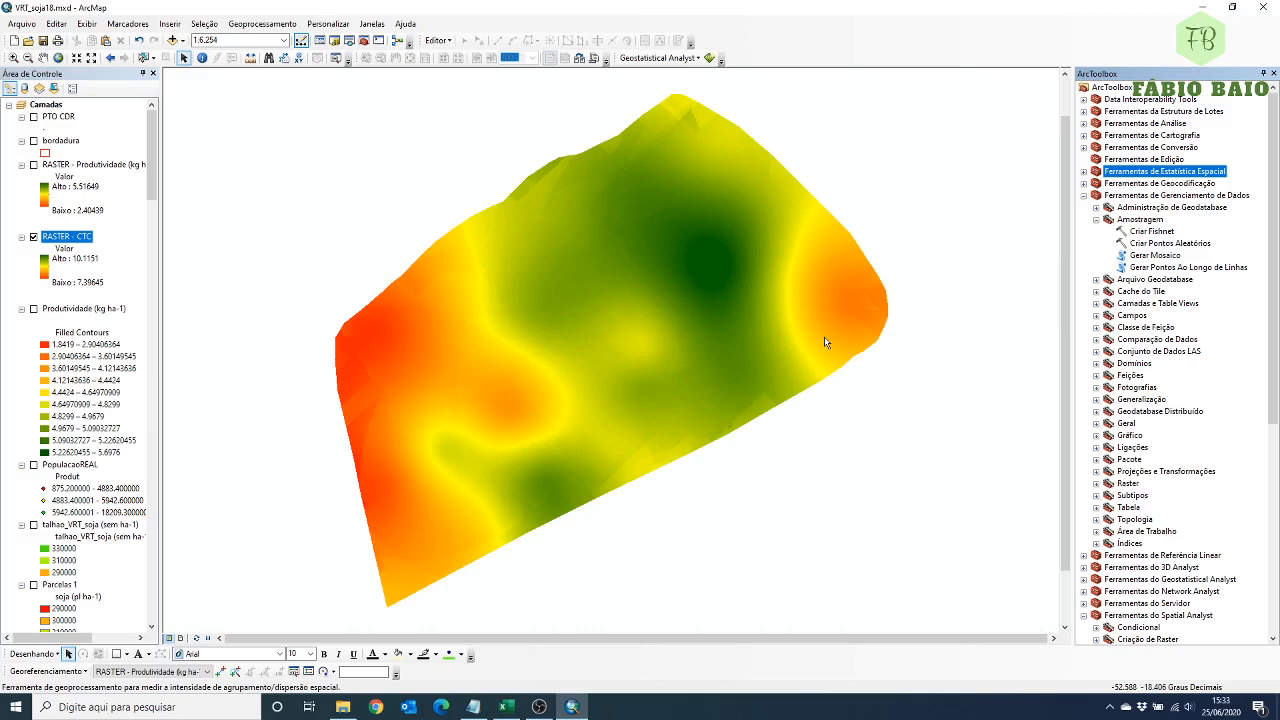
Show and hide RASTER - Produtividade over the CTC raster several times to compare them, leaving the productivity raster shown.
left_click(34, 166)
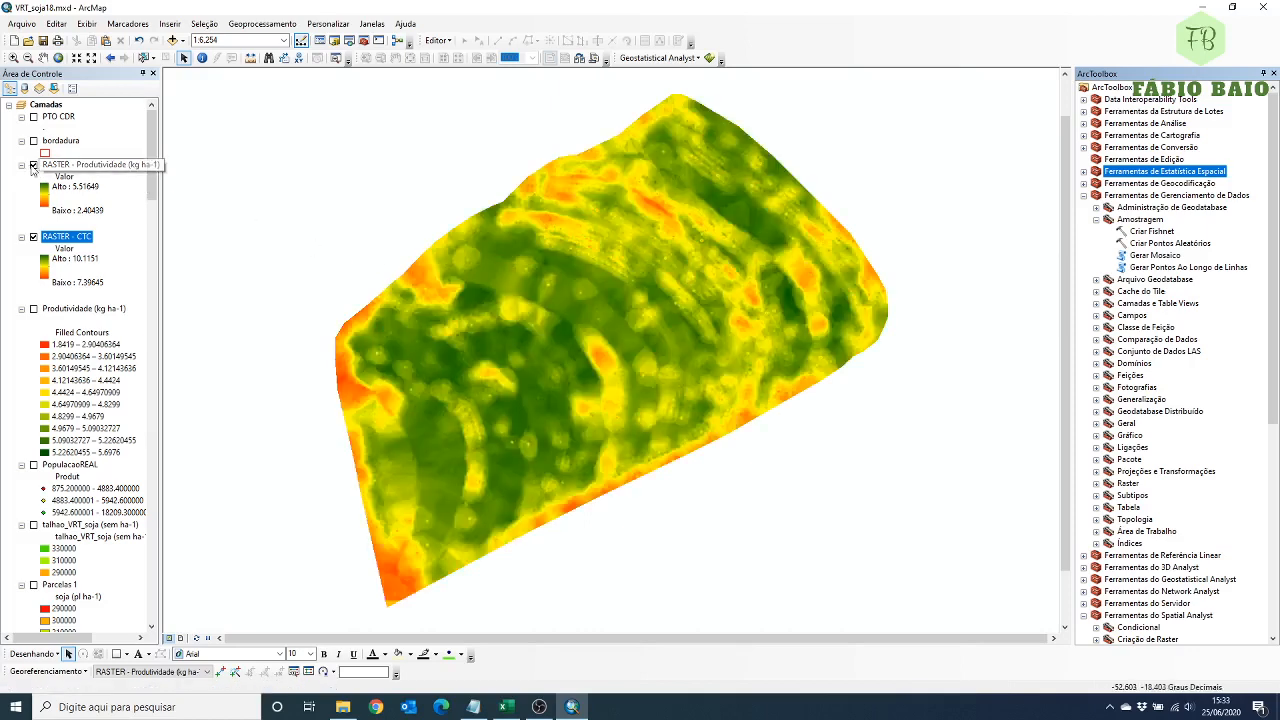
left_click(34, 166)
left_click(34, 166)
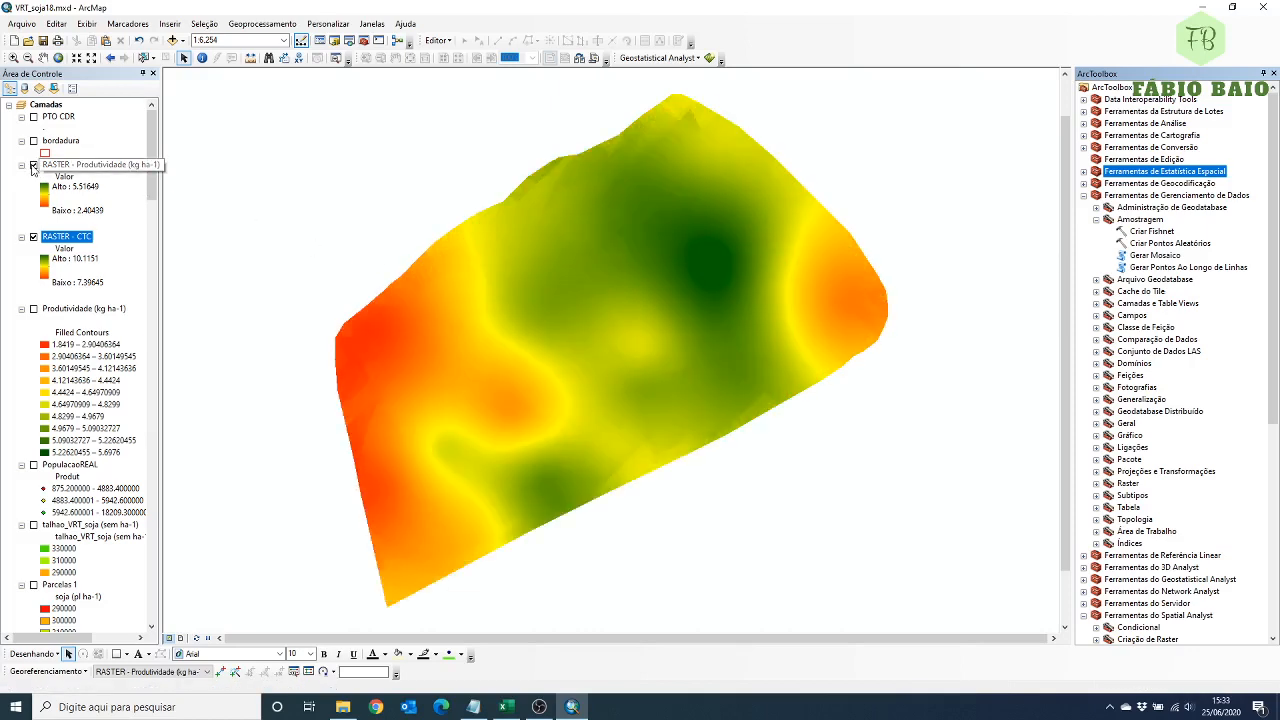
left_click(34, 166)
left_click(34, 166)
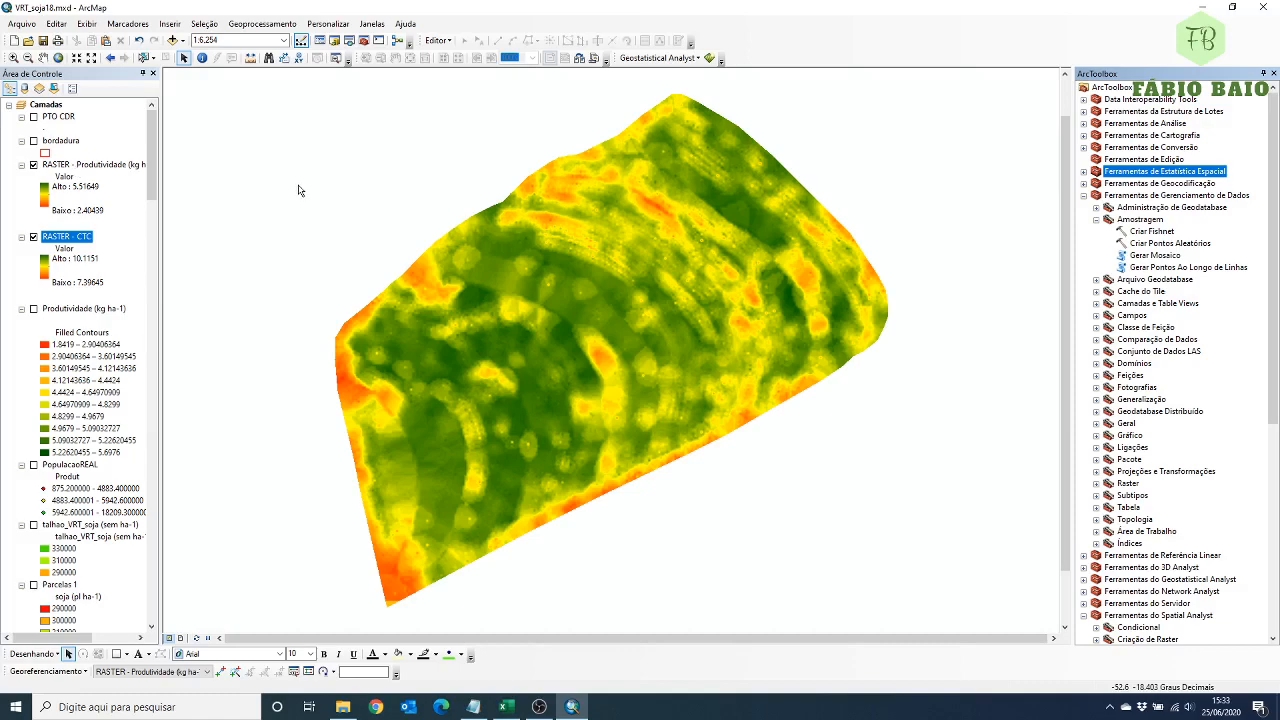
Review the Prod, CE_20, RP_60, ND_50 and ND_66 data columns in the CDR workbook in Excel, then return to ArcMap.
left_click(506, 706)
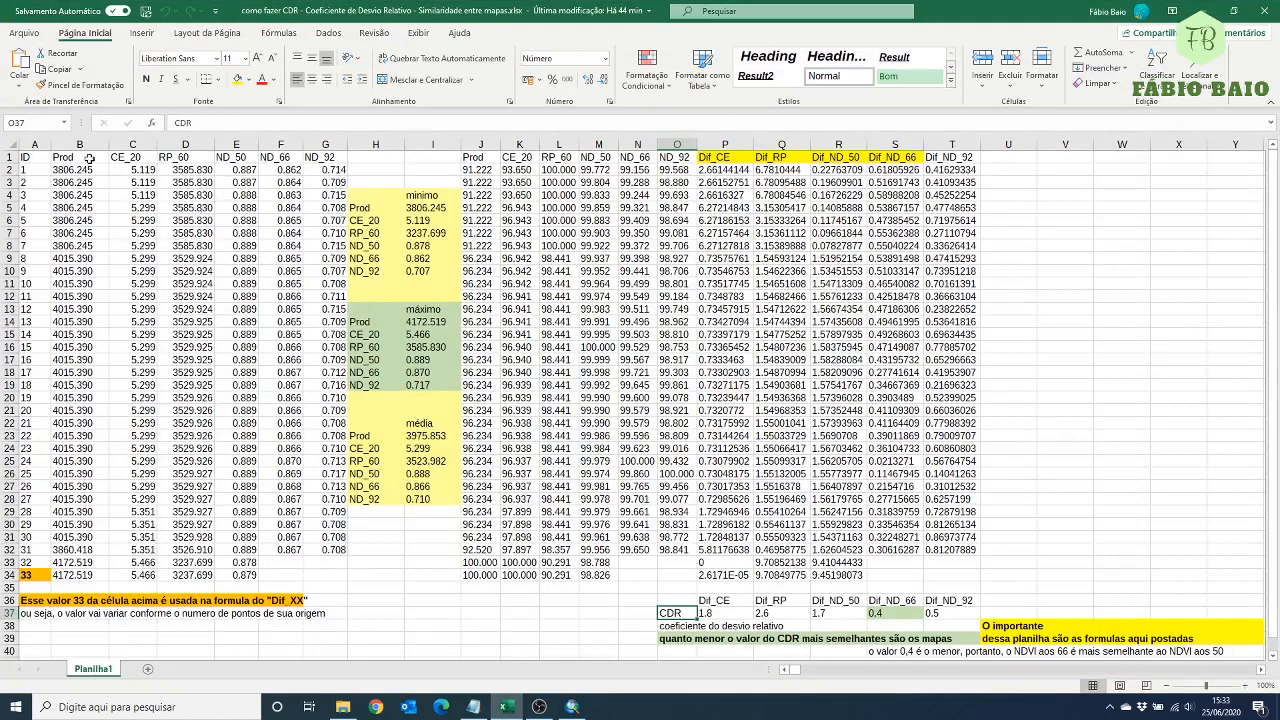
left_click_drag(89, 158, 116, 440)
left_click(133, 160)
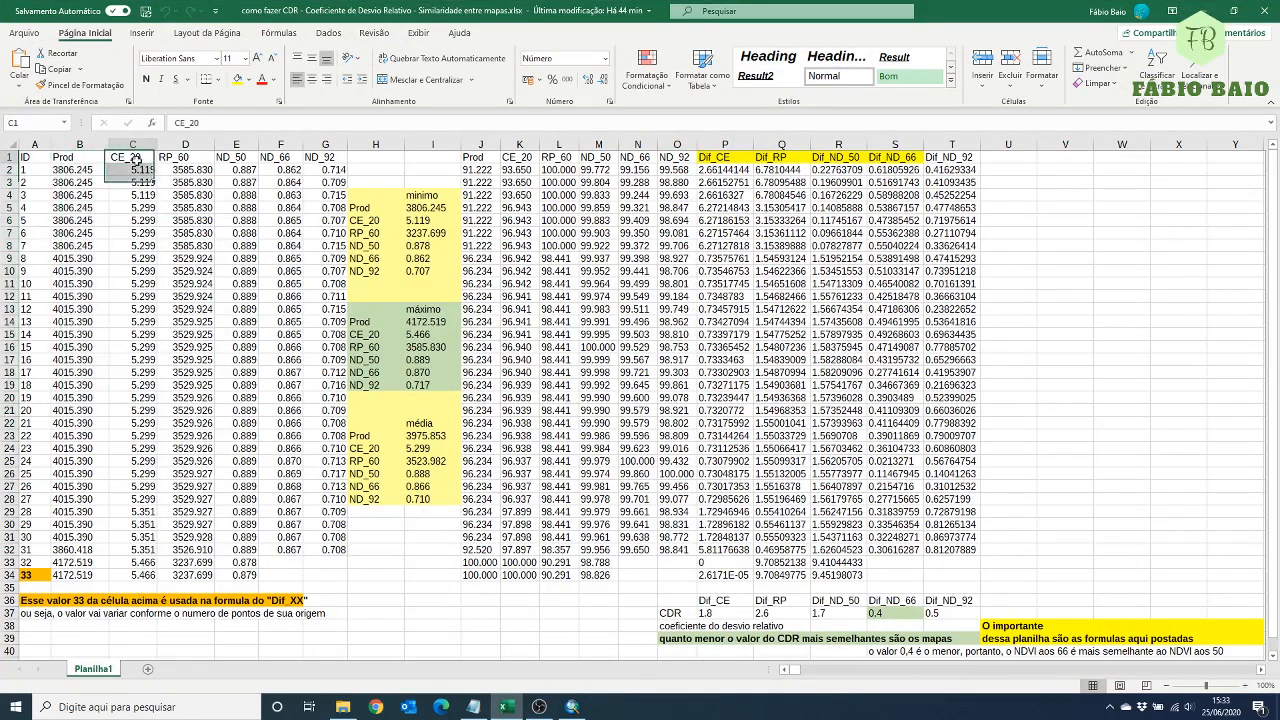
left_click_drag(133, 160, 152, 320)
left_click_drag(185, 160, 185, 272)
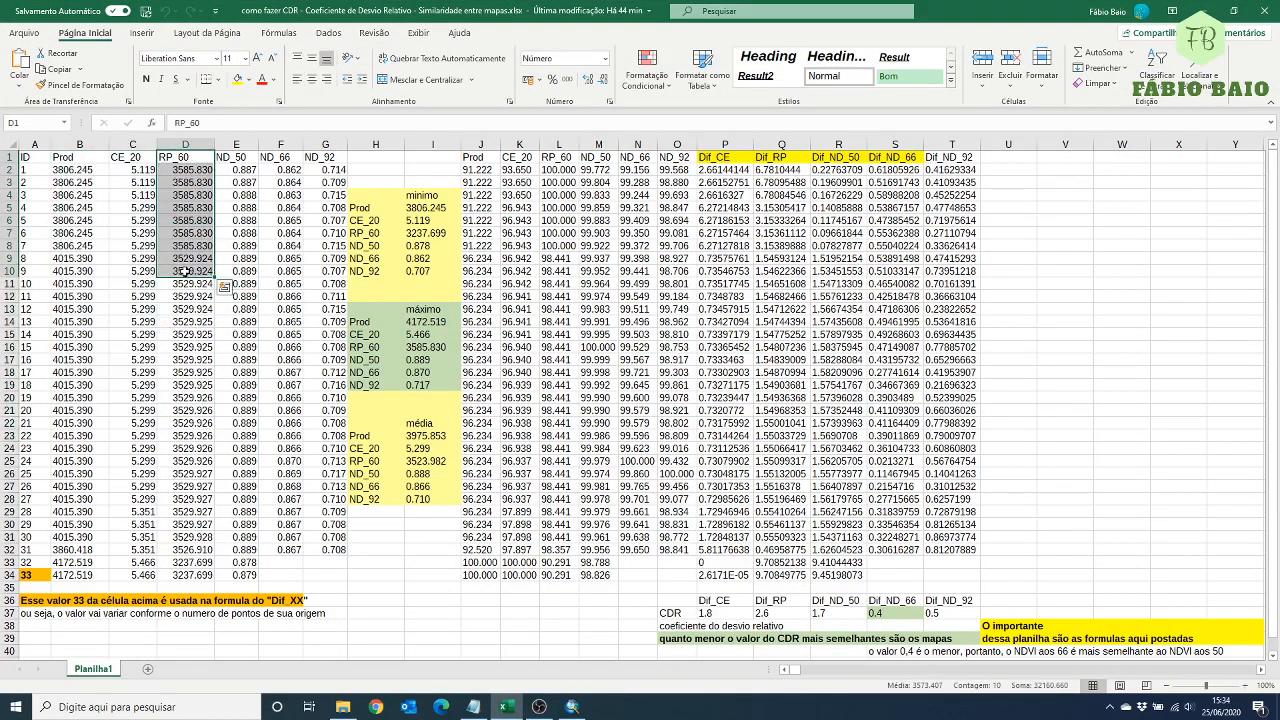
left_click_drag(233, 159, 236, 284)
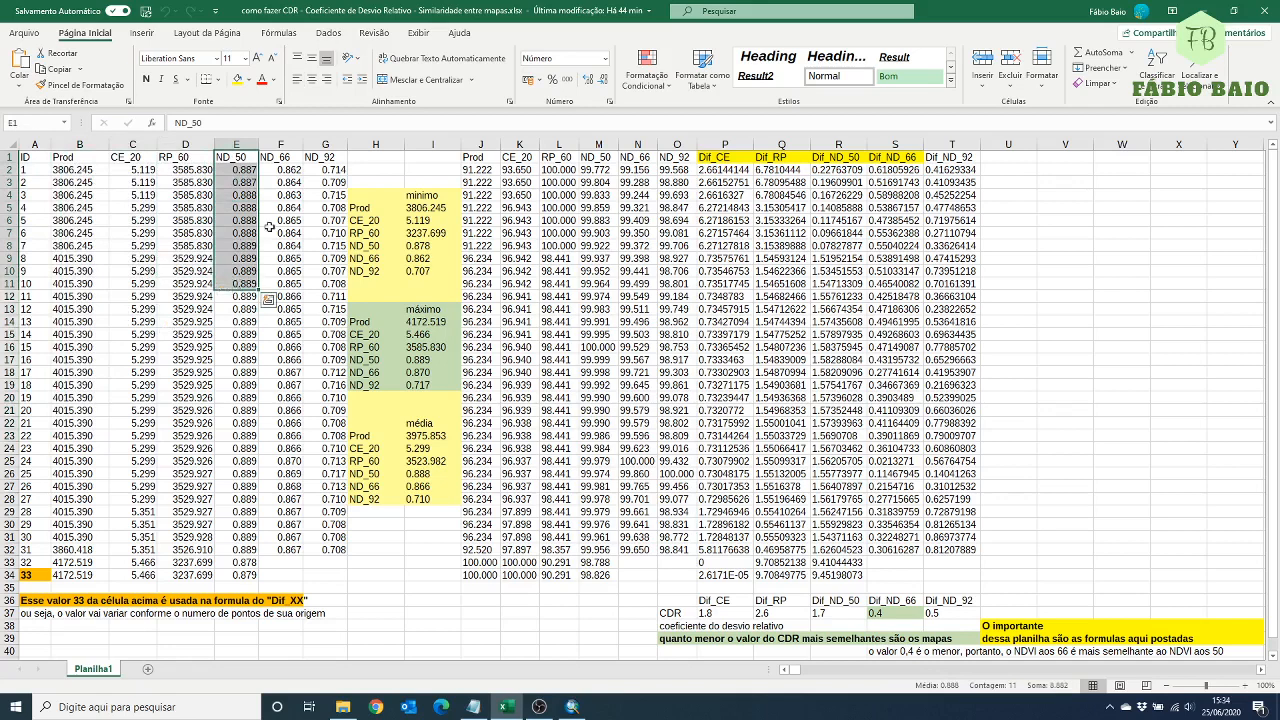
left_click_drag(281, 158, 282, 246)
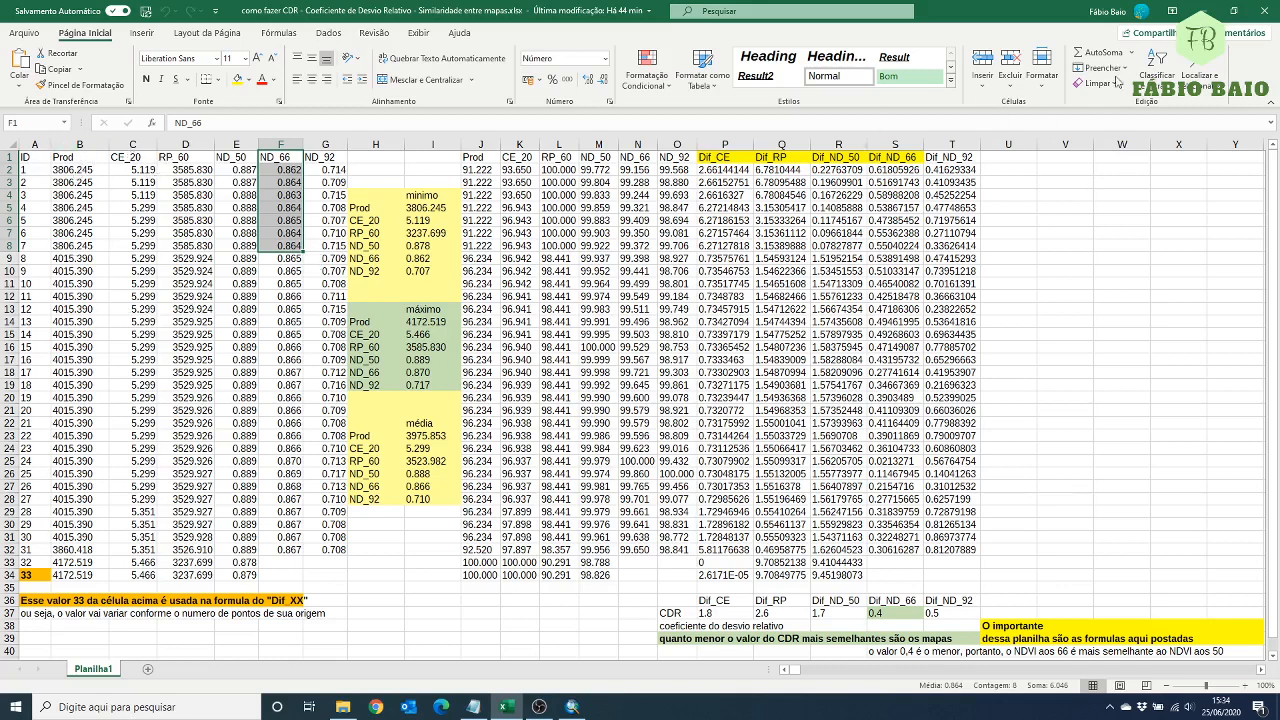
left_click(1201, 11)
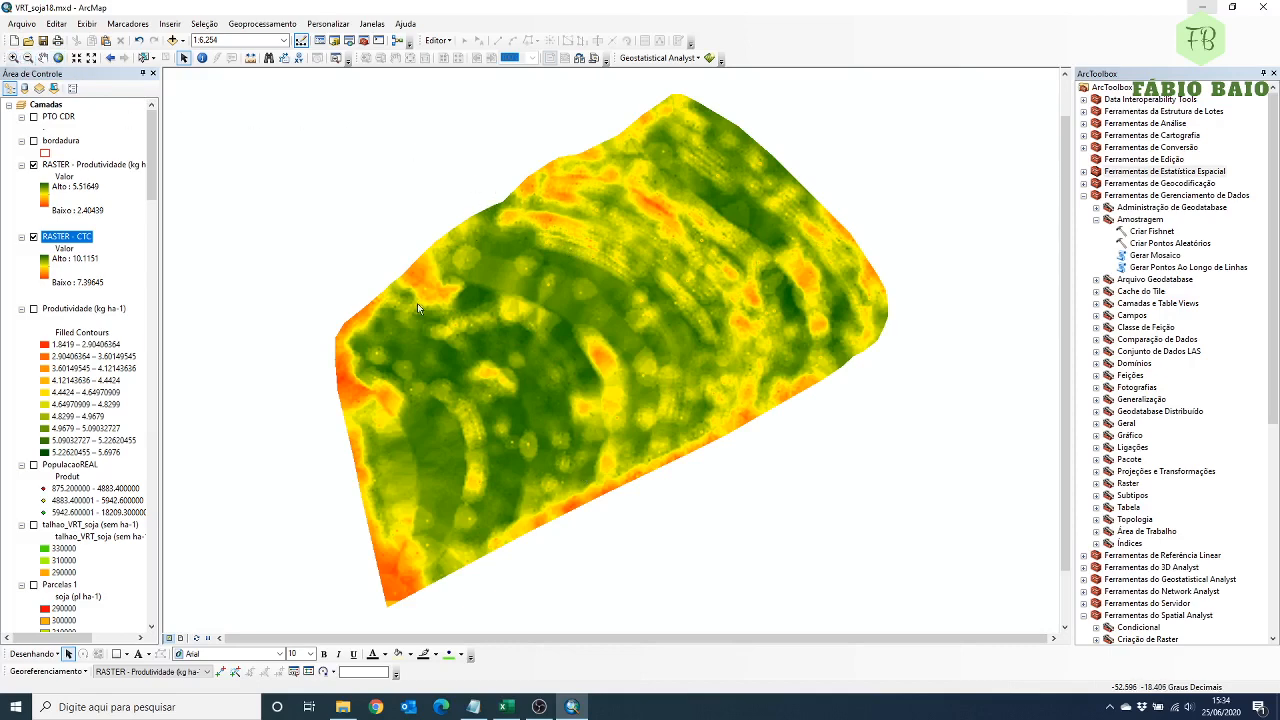
Inspect the productivity raster's upper area up close, then restore the view to the full extent of the RASTER - CTC layer.
left_click(14, 57)
left_click(635, 195)
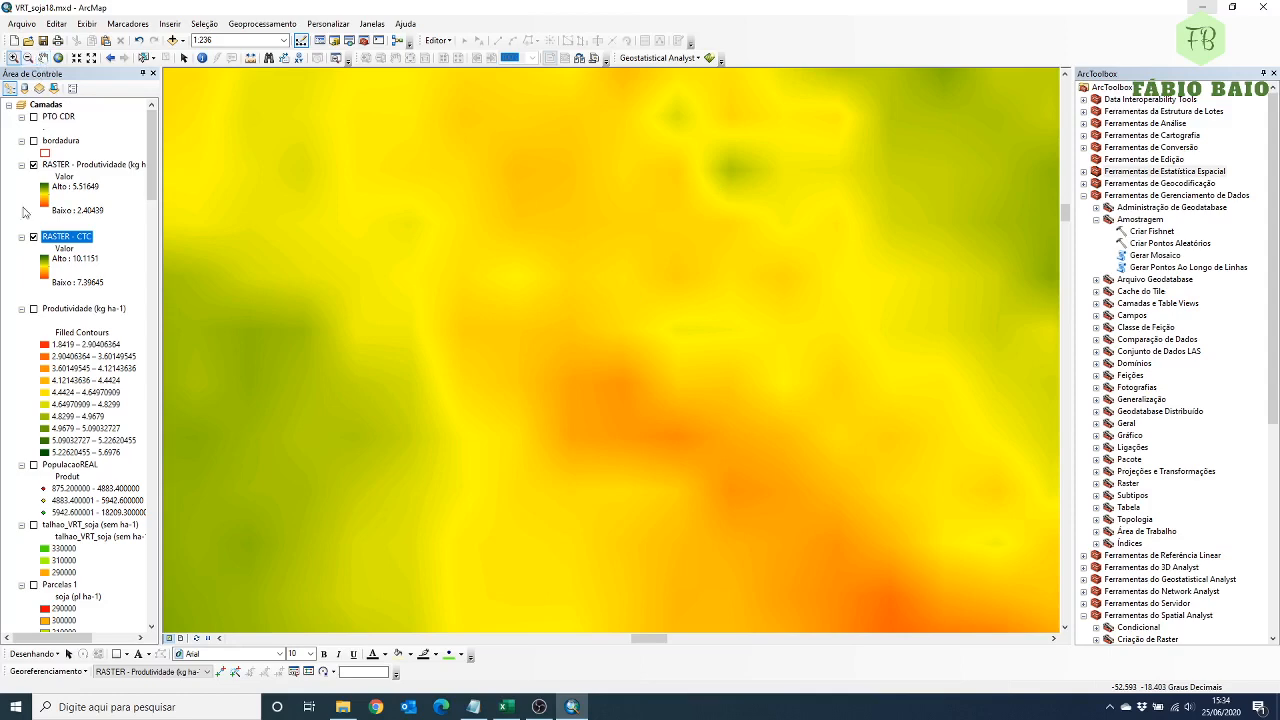
right_click(66, 238)
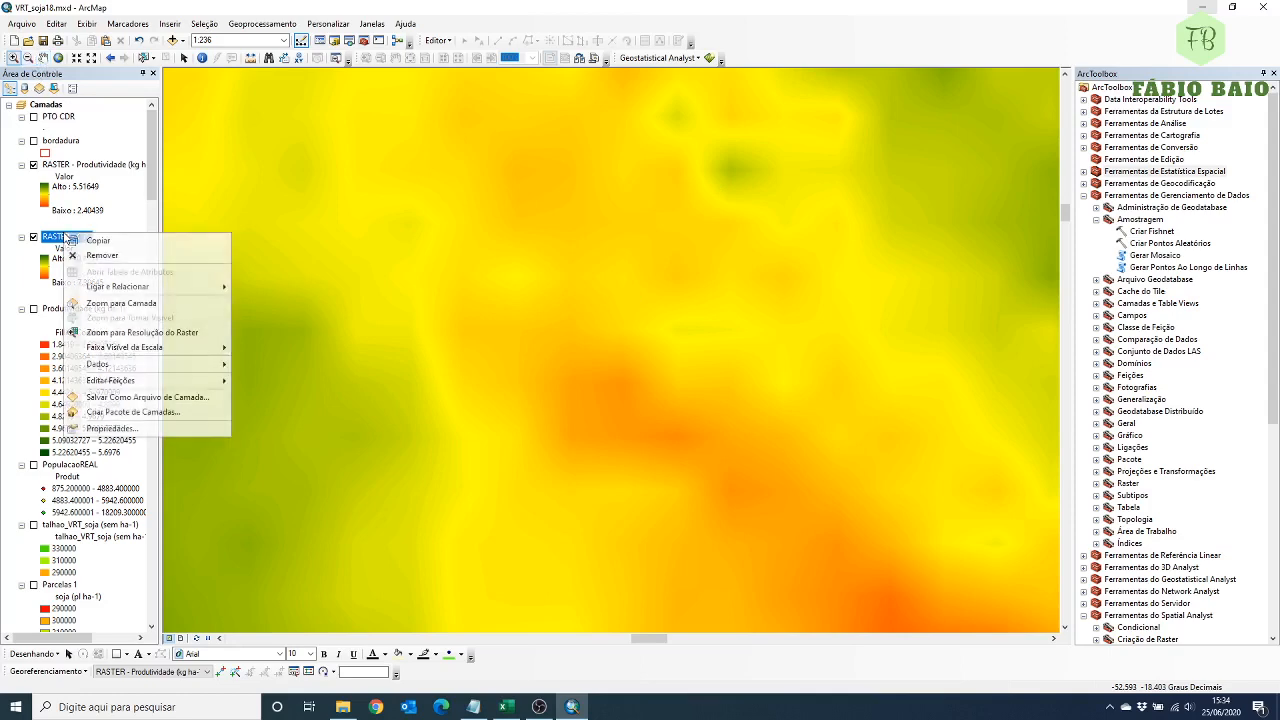
left_click(108, 302)
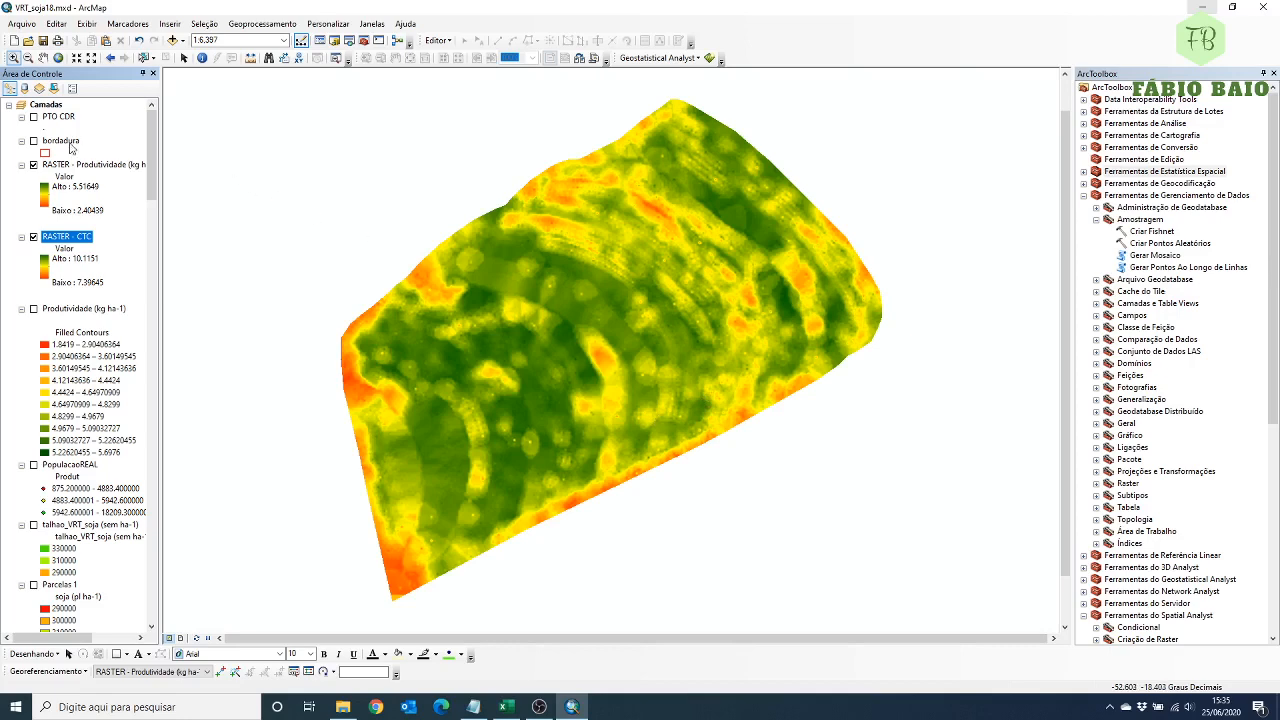
Hide the RASTER - CTC and RASTER - Produtividade layers and display only the bordadura boundary layer.
left_click(33, 236)
left_click(33, 164)
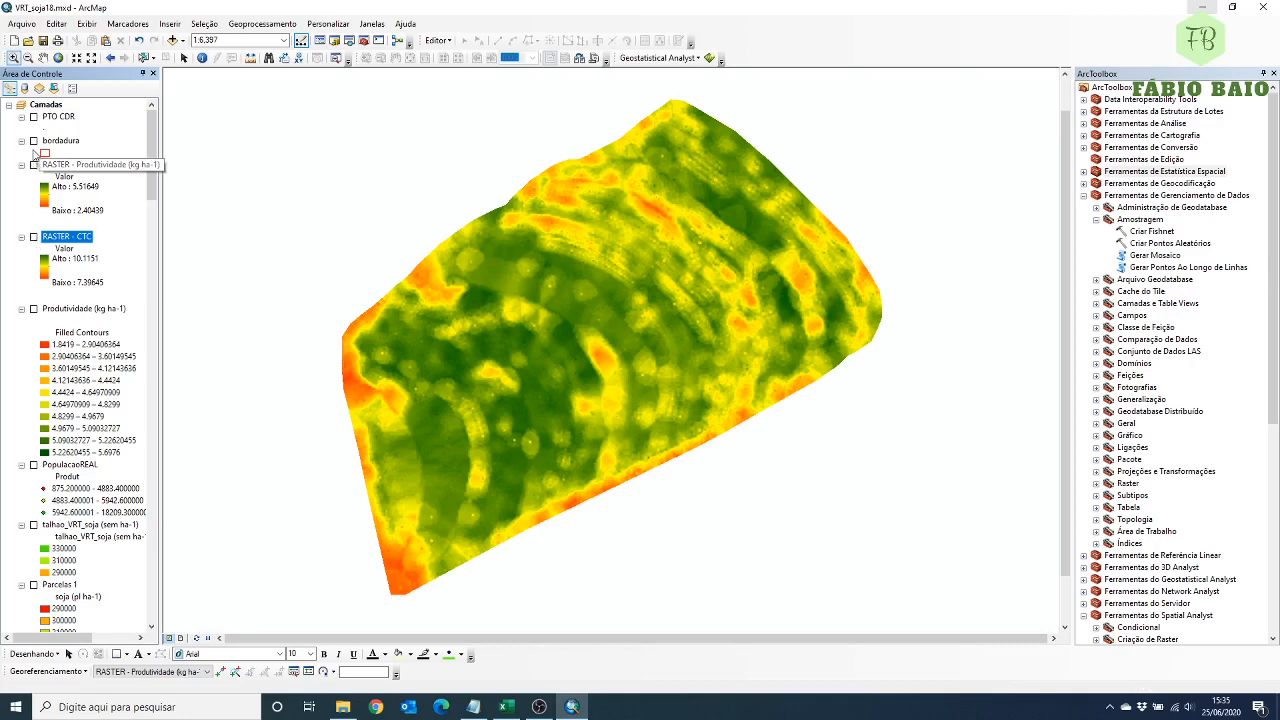
left_click(33, 141)
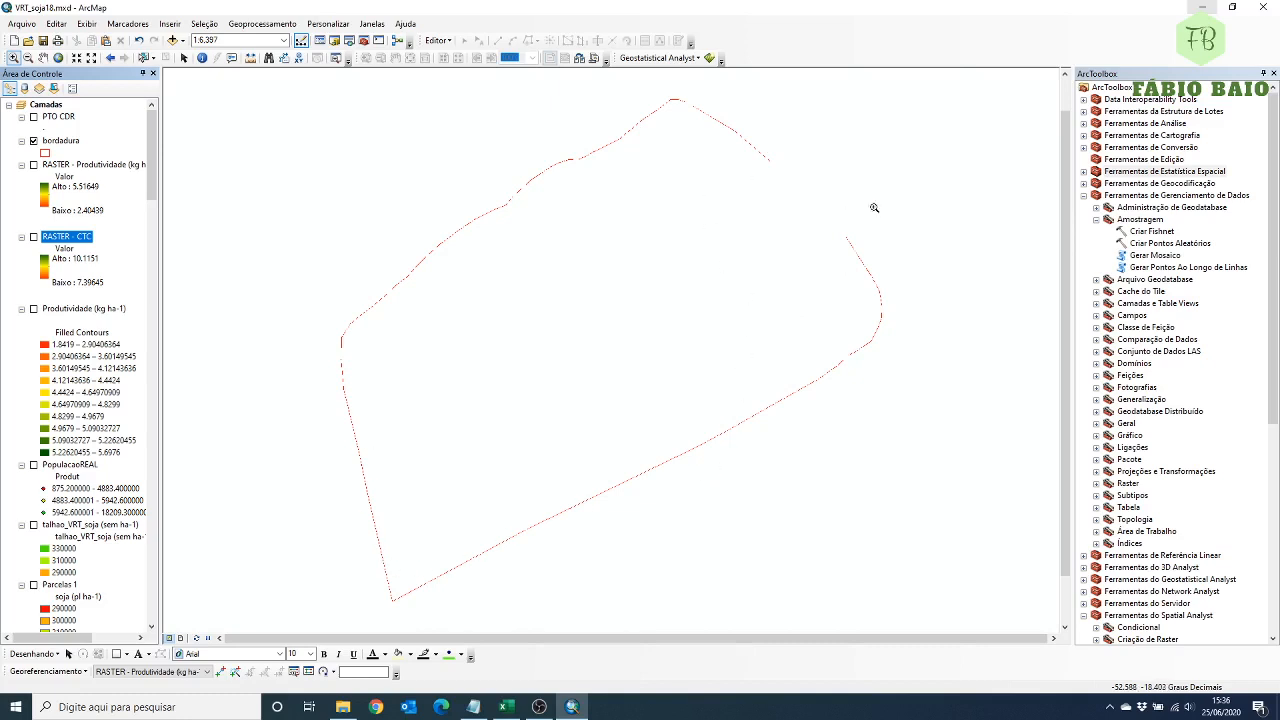
Set up the Criar Fishnet tool with output teste.shp in the VRT soja 18 folder and the bordadura layer as template extent.
left_click(1139, 197)
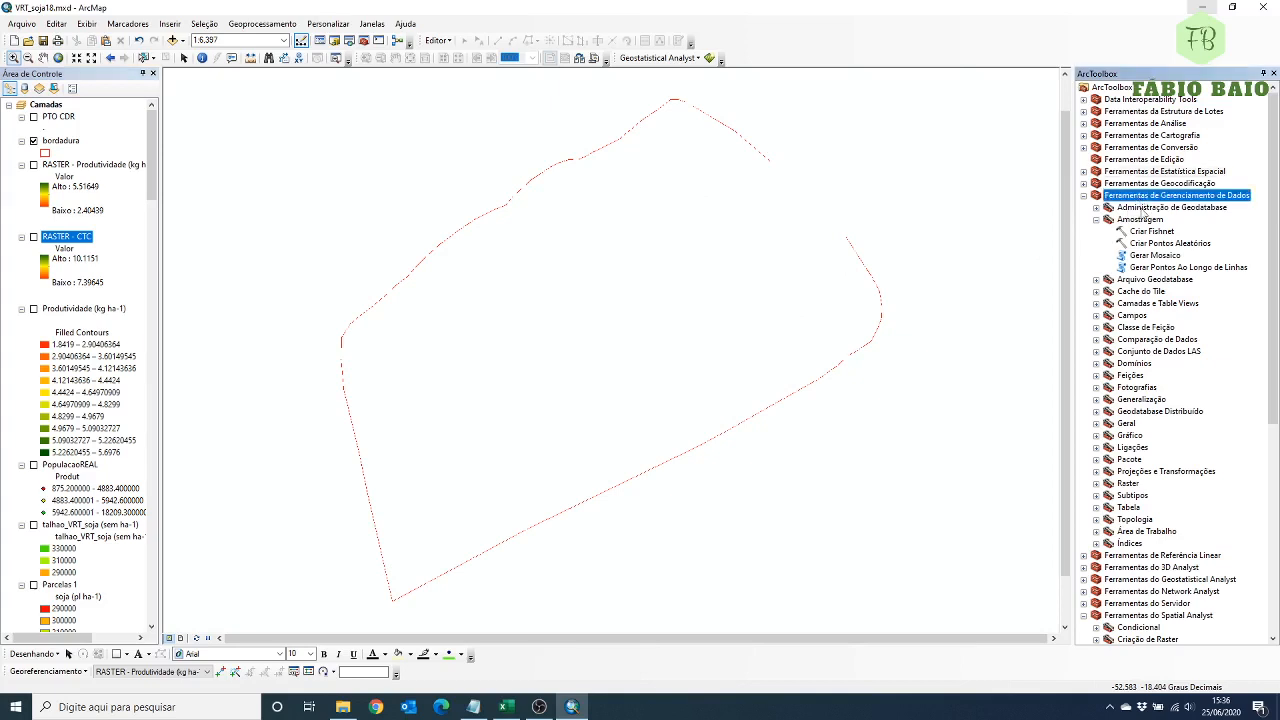
left_click(1141, 222)
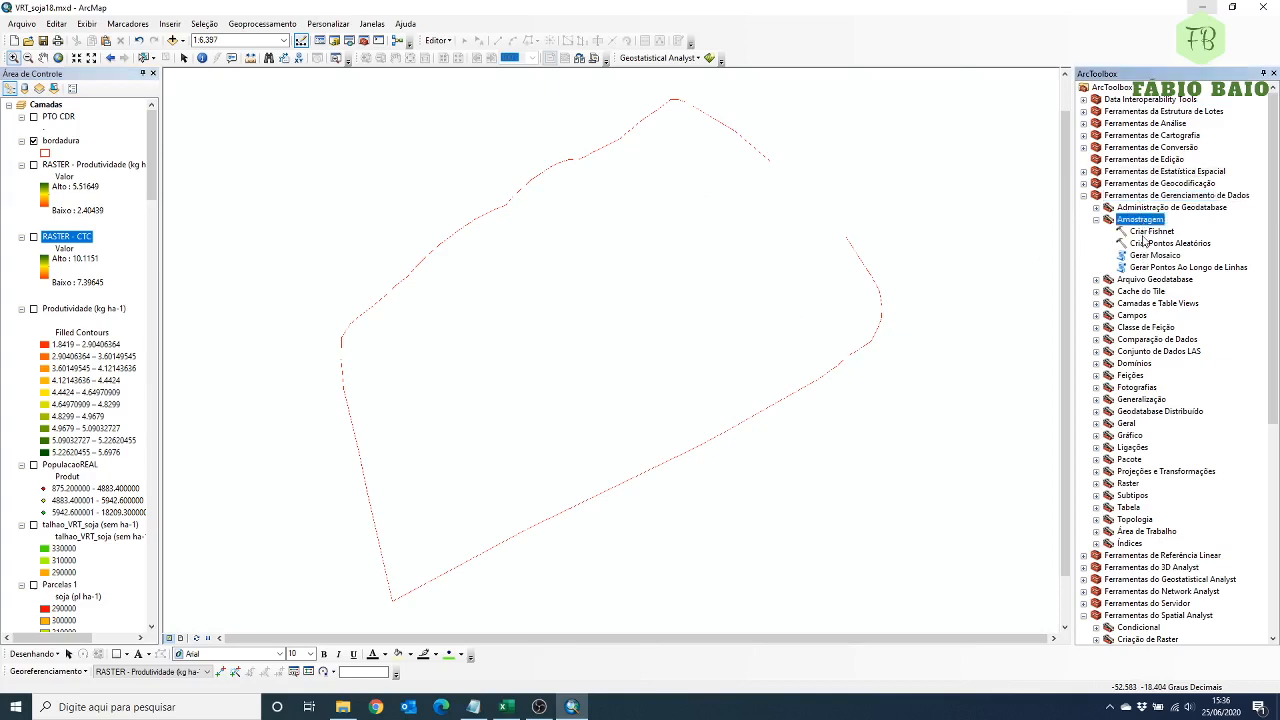
left_click(1143, 234)
double_click(1143, 234)
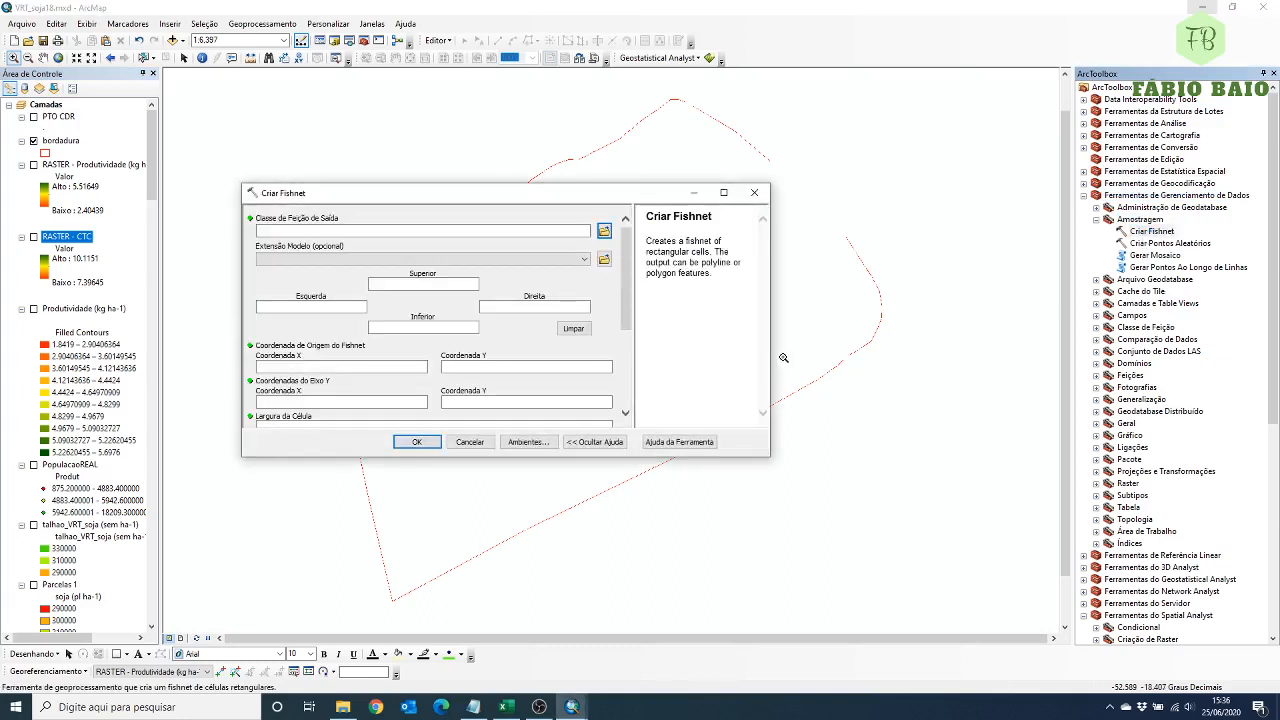
left_click(474, 233)
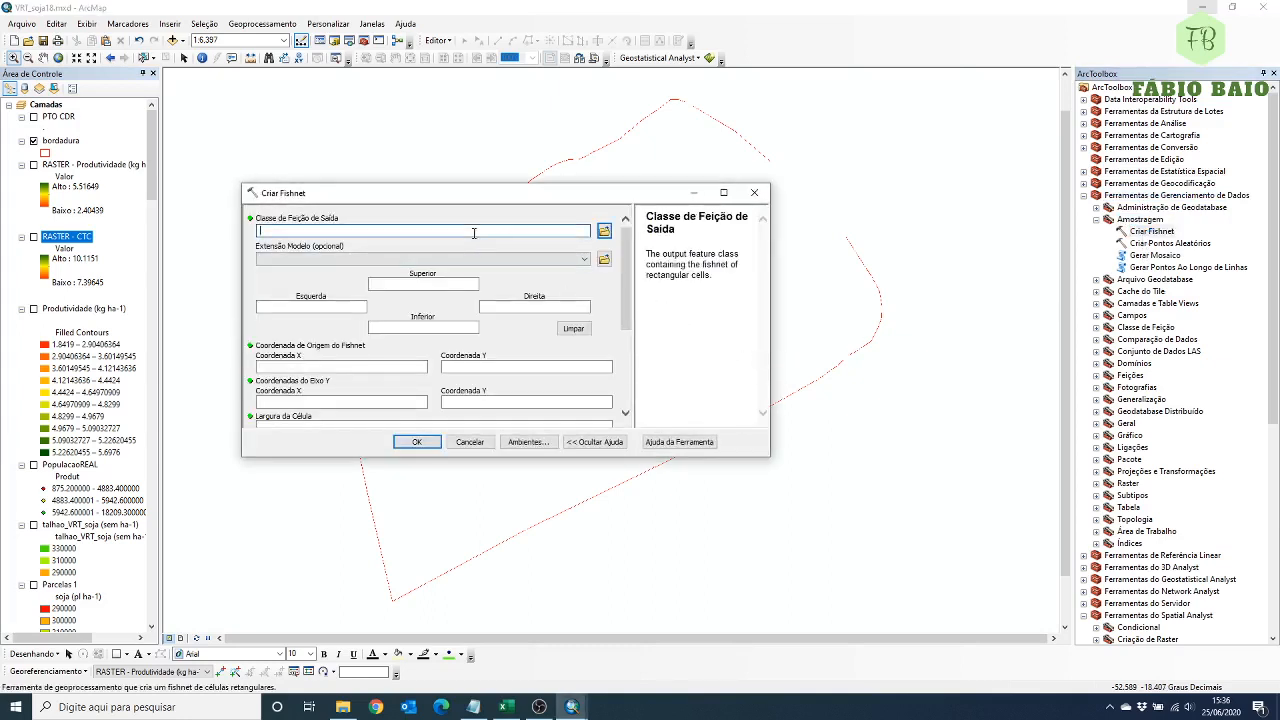
left_click(604, 231)
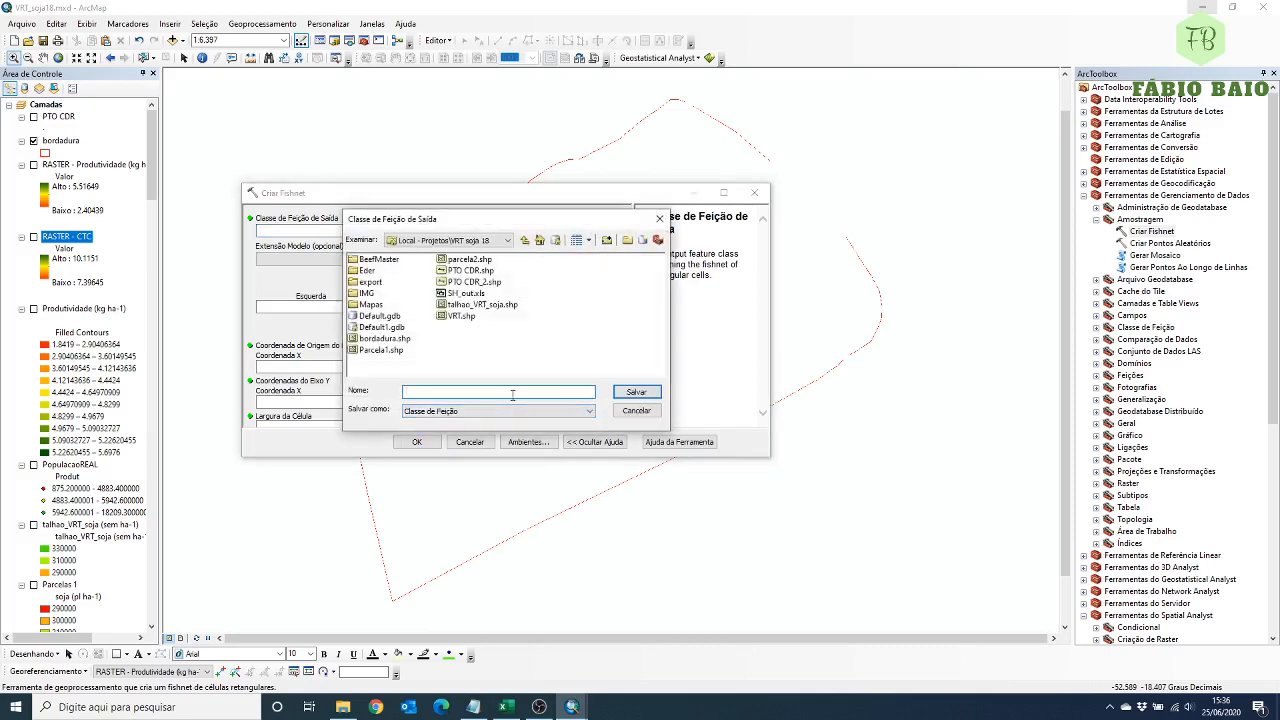
type("testge")
left_click(637, 392)
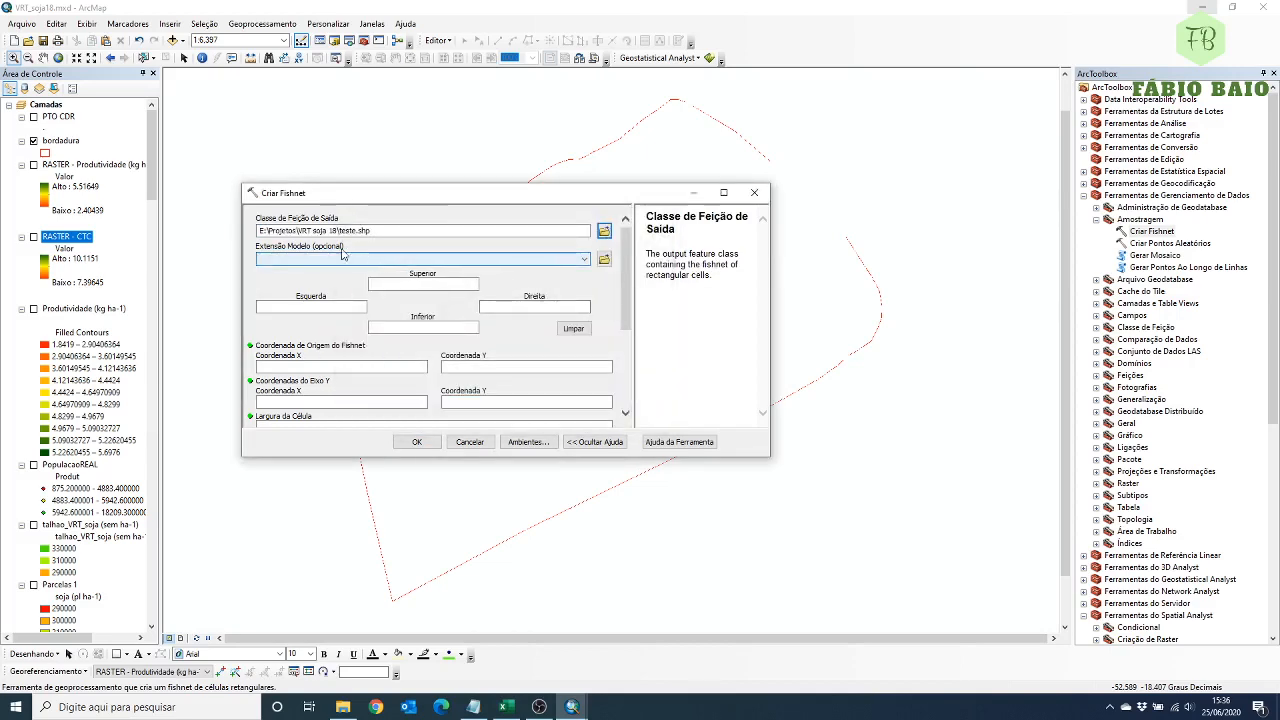
left_click(584, 262)
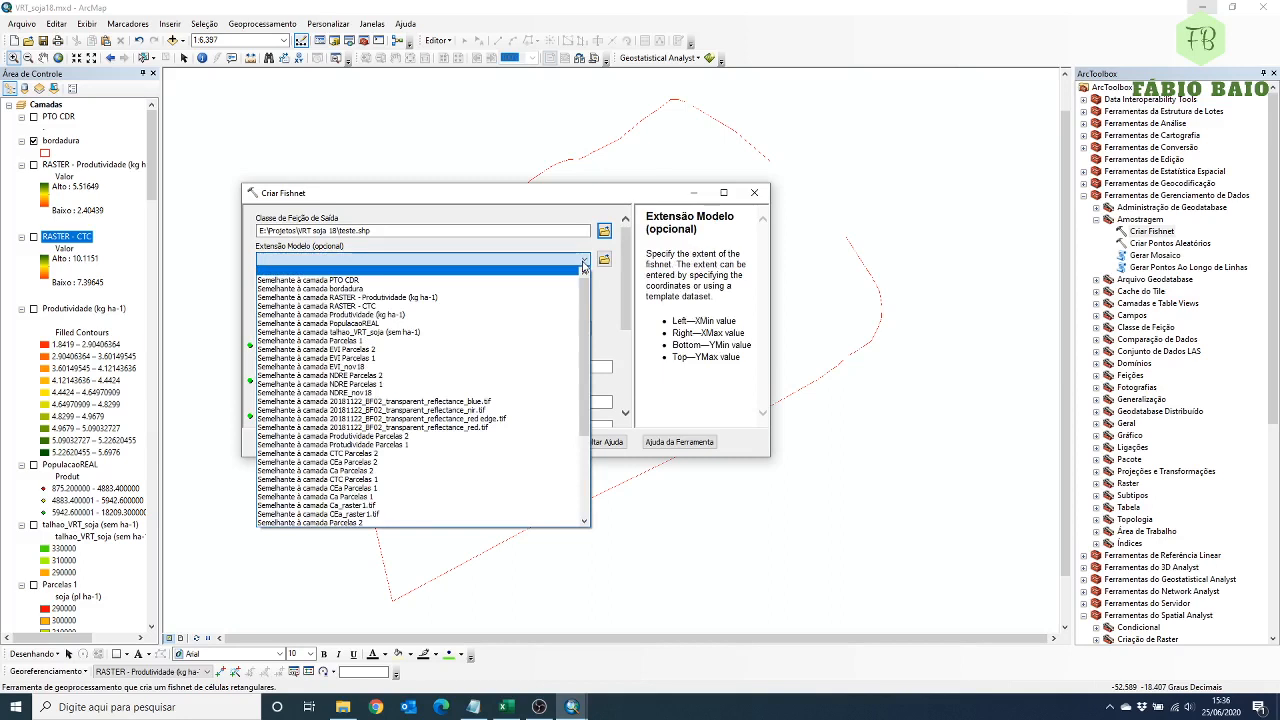
left_click(374, 291)
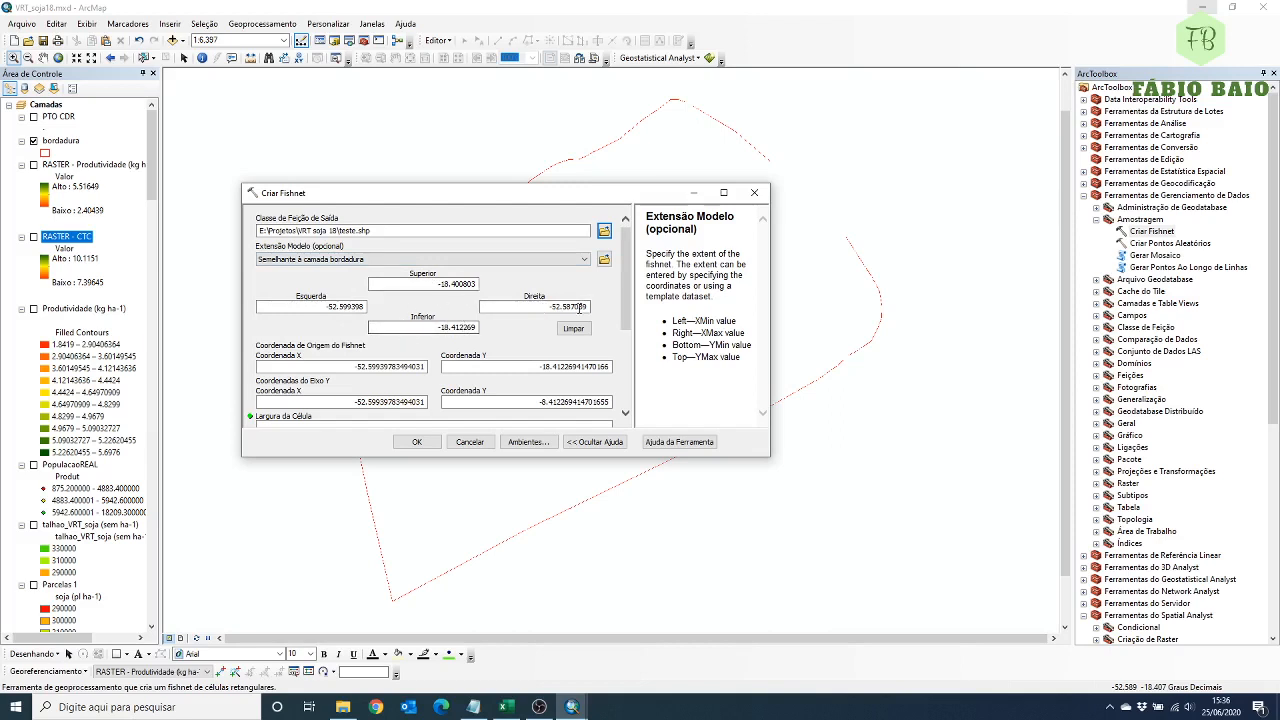
Enter 1 as both the cell width and cell height of the fishnet.
left_click_drag(624, 286, 623, 332)
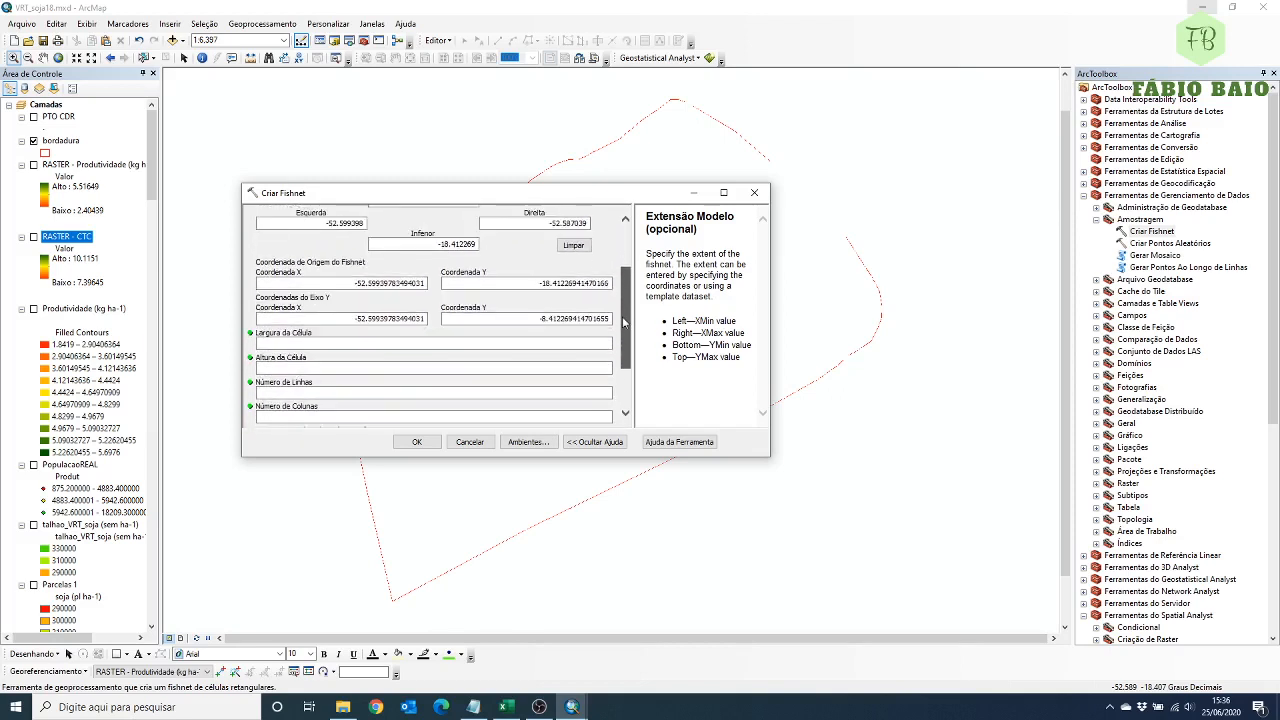
left_click(567, 343)
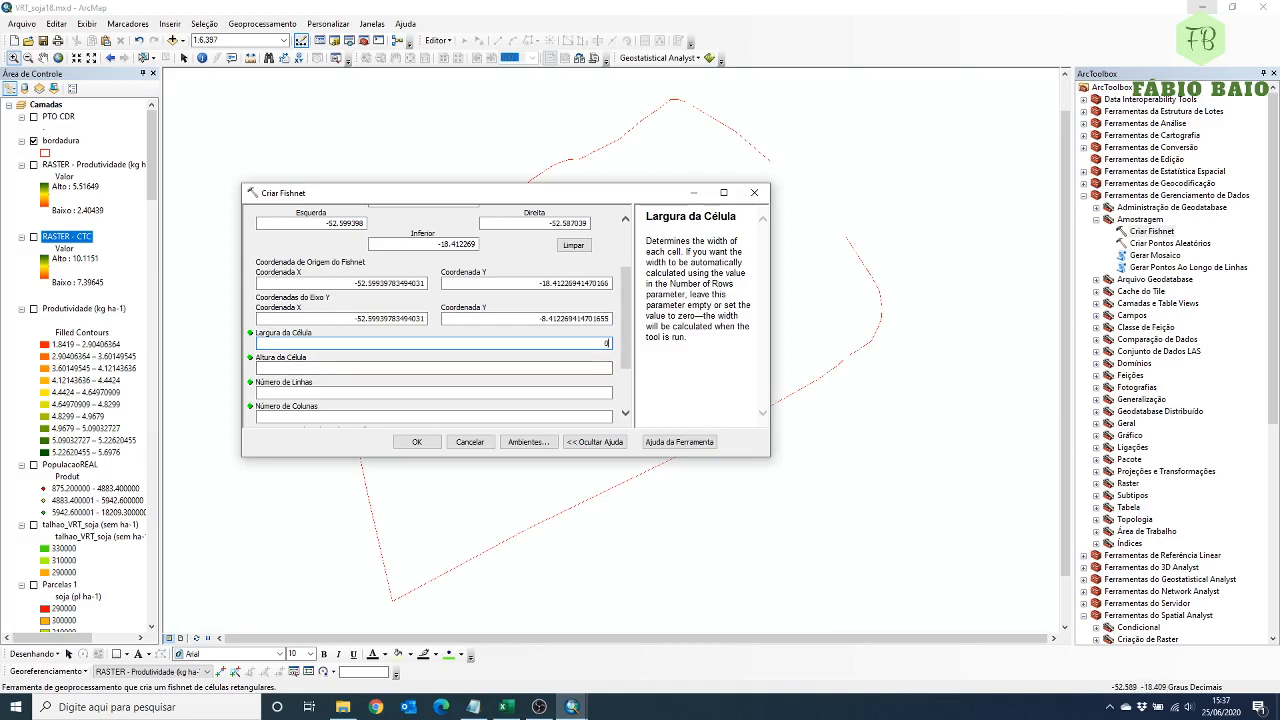
type(",5")
key("BackSpace")
key("BackSpace")
key("BackSpace")
left_click(603, 368)
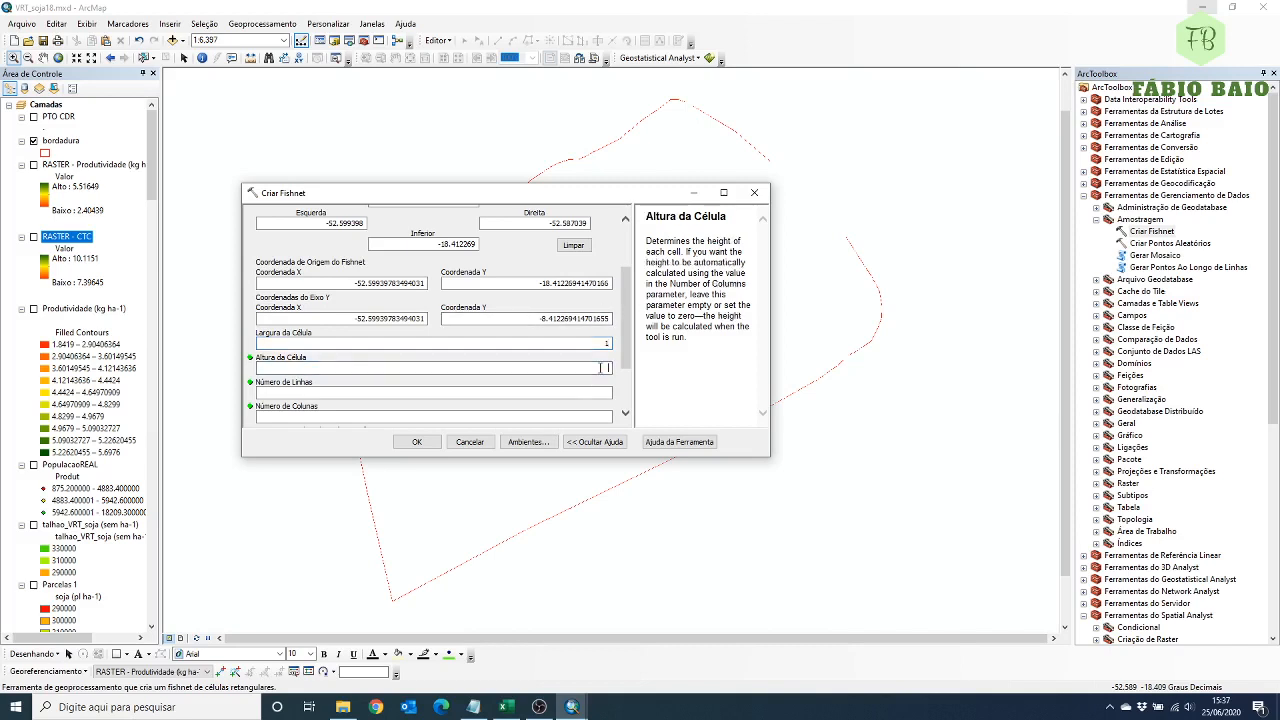
type("1")
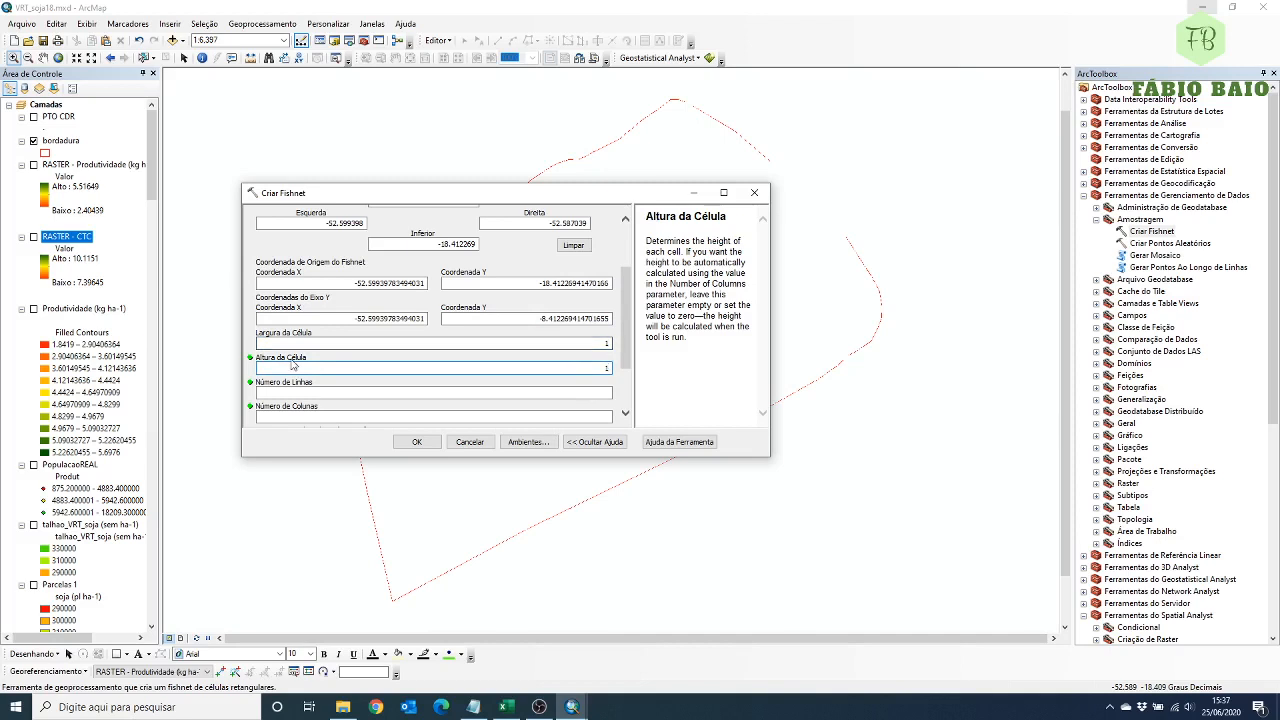
Clear the cell width and cell height values of the fishnet.
double_click(607, 343)
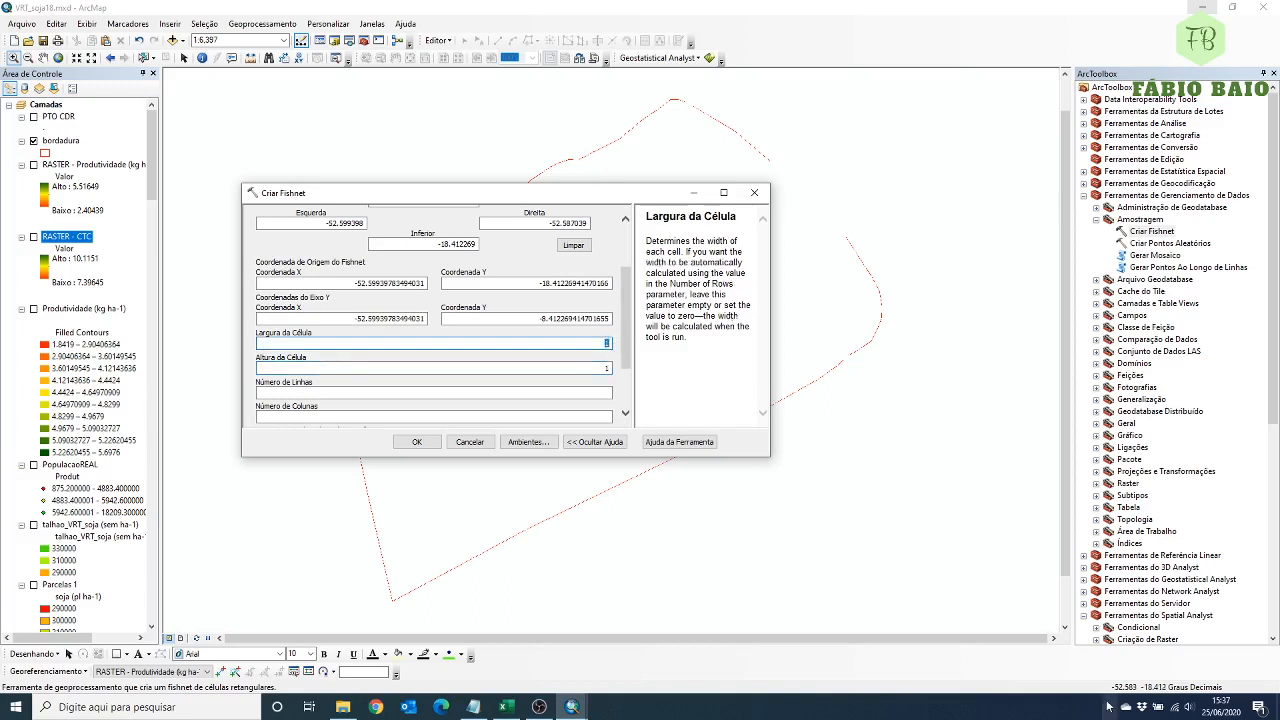
key("BackSpace")
double_click(595, 370)
key("BackSpace")
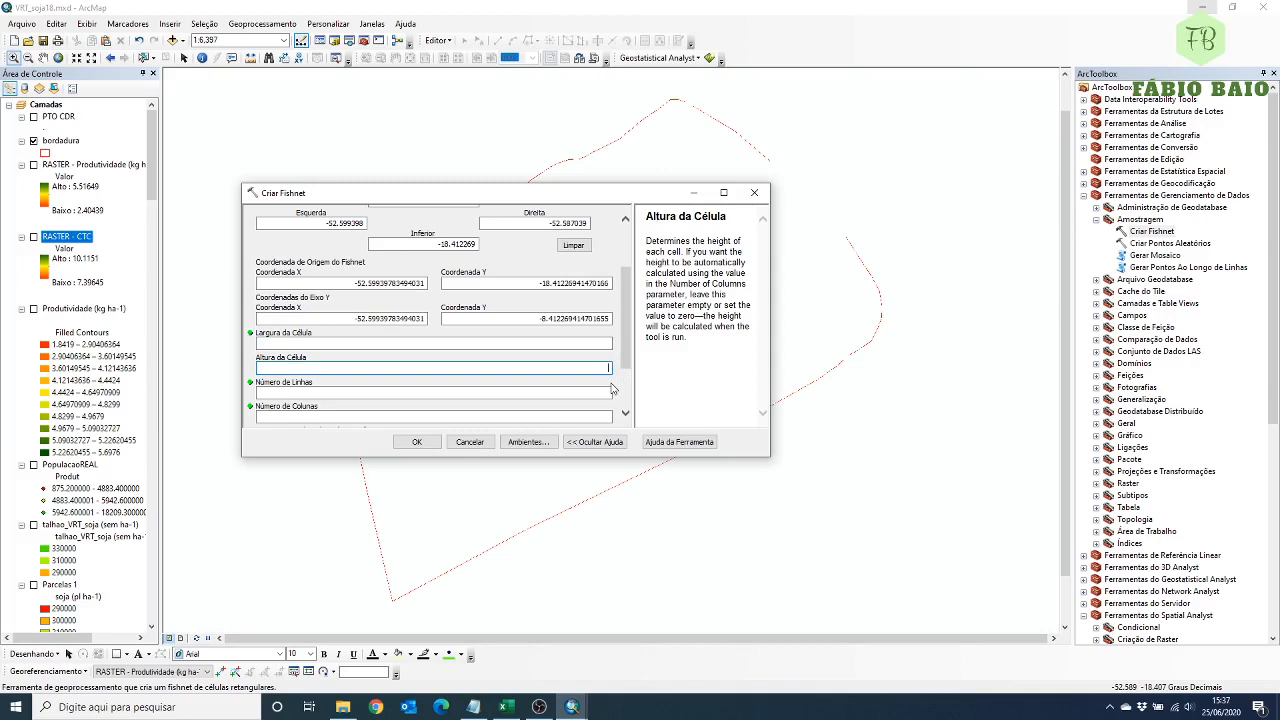
Switch to Notepad, copy the 1,0 m equivalent 0.000009384384384384 in degrees, and close the text file.
key("alt+Tab")
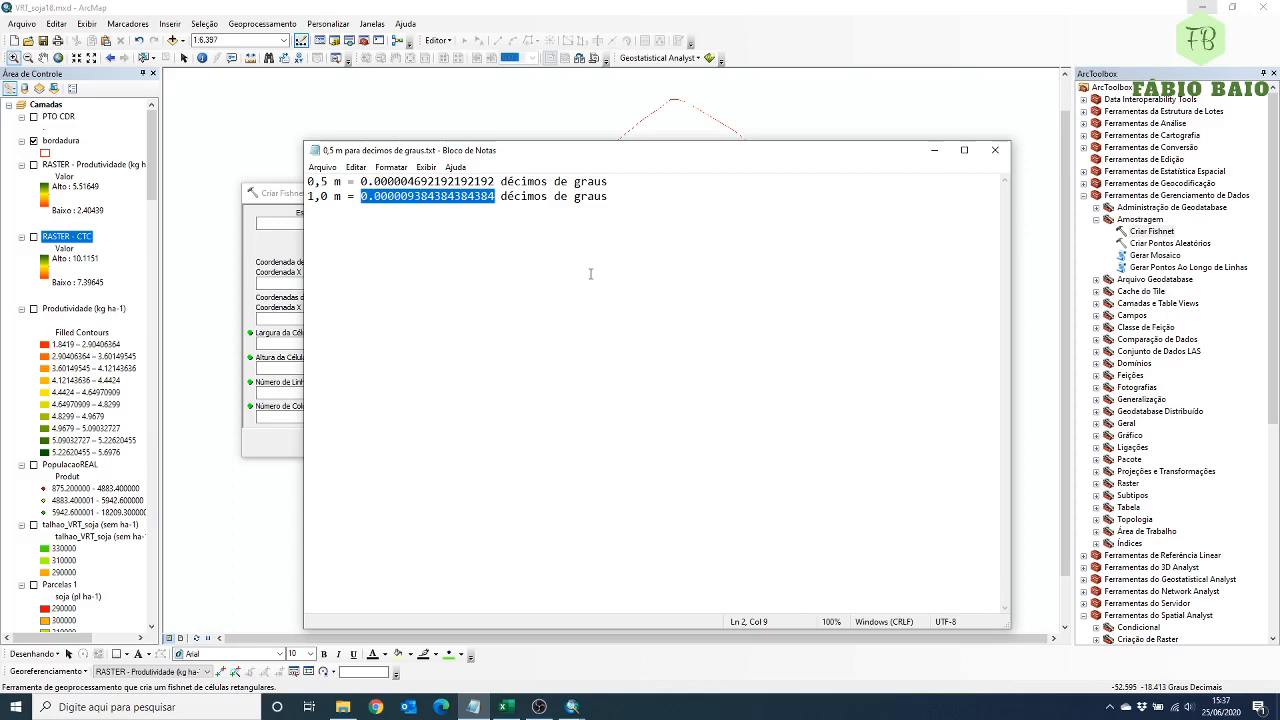
left_click_drag(496, 196, 361, 196)
key("ctrl+c")
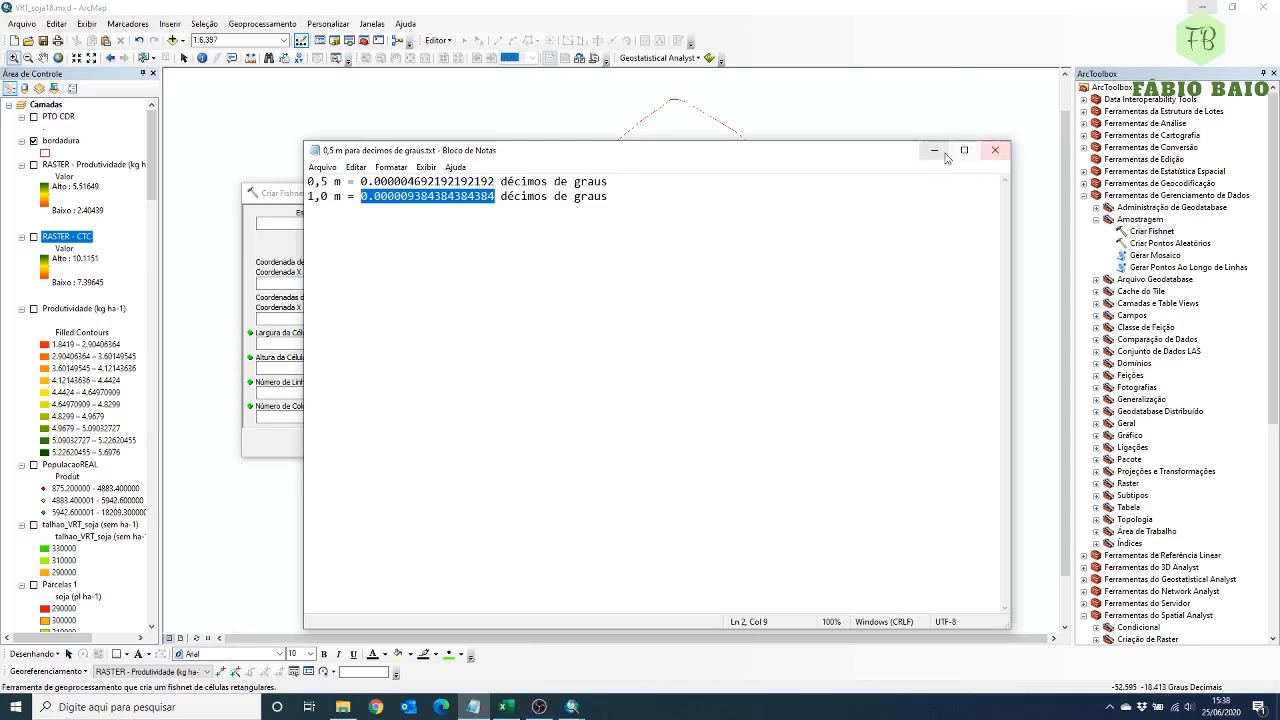
left_click(995, 149)
Set the fishnet's cell width and height to the copied 0.000009384384384384, review the remaining options, and cancel the Criar Fishnet tool.
left_click(563, 342)
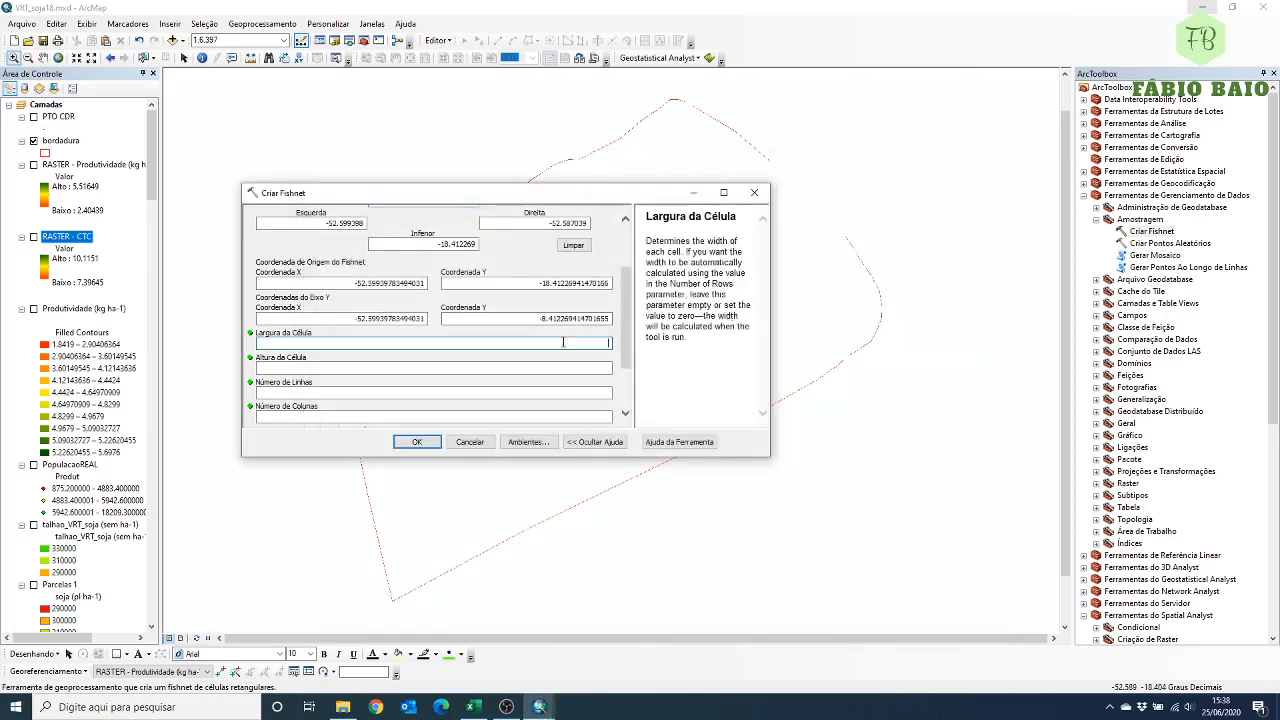
key("ctrl+v")
key("Tab")
key("ctrl+v")
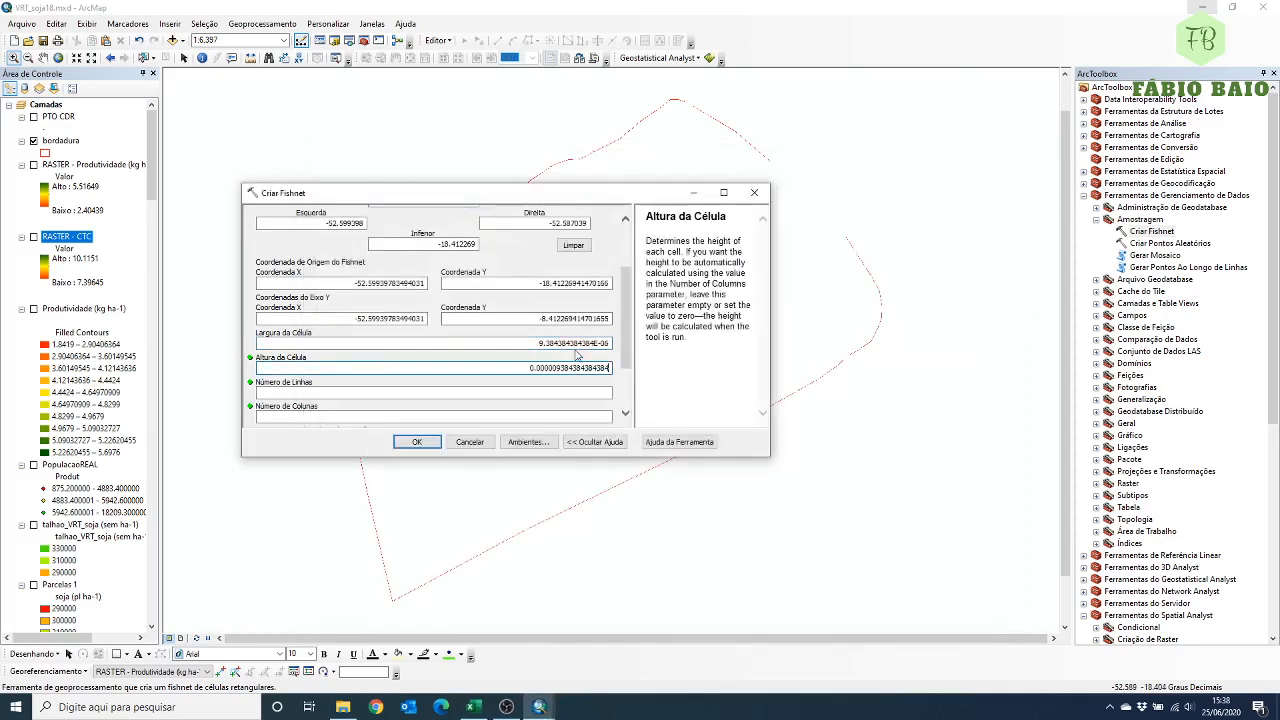
left_click(573, 343)
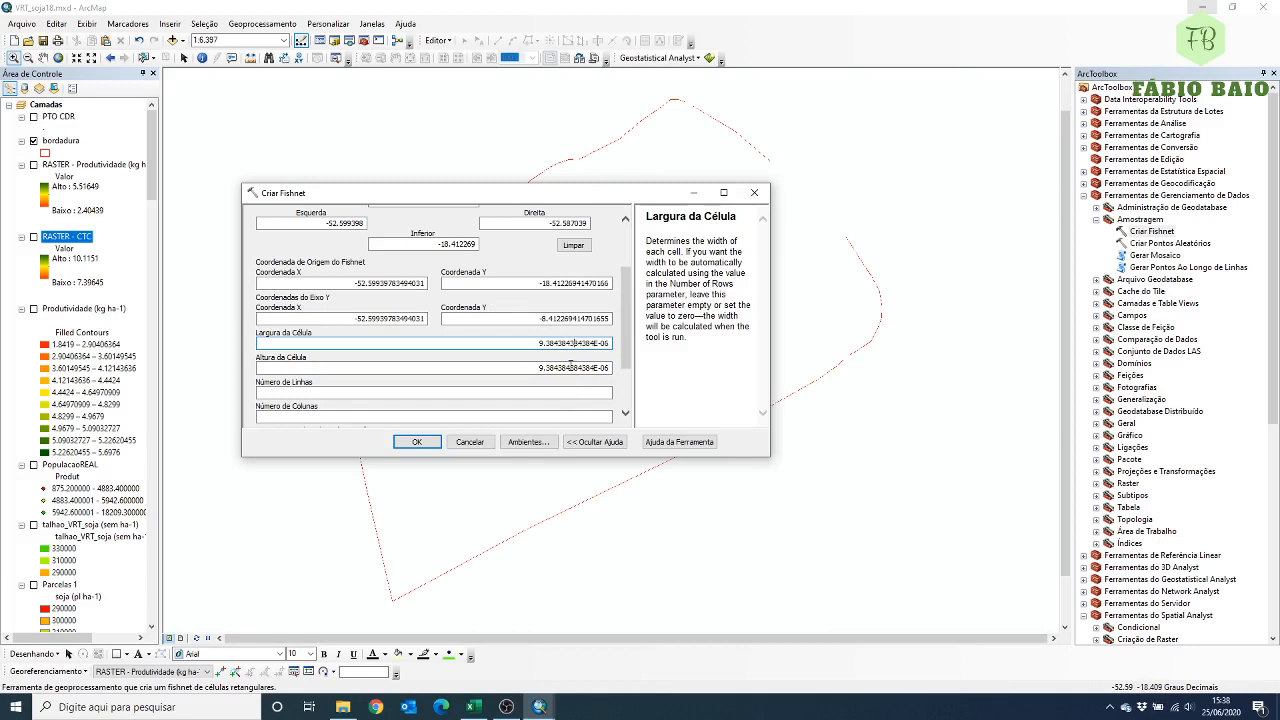
left_click_drag(627, 333, 627, 334)
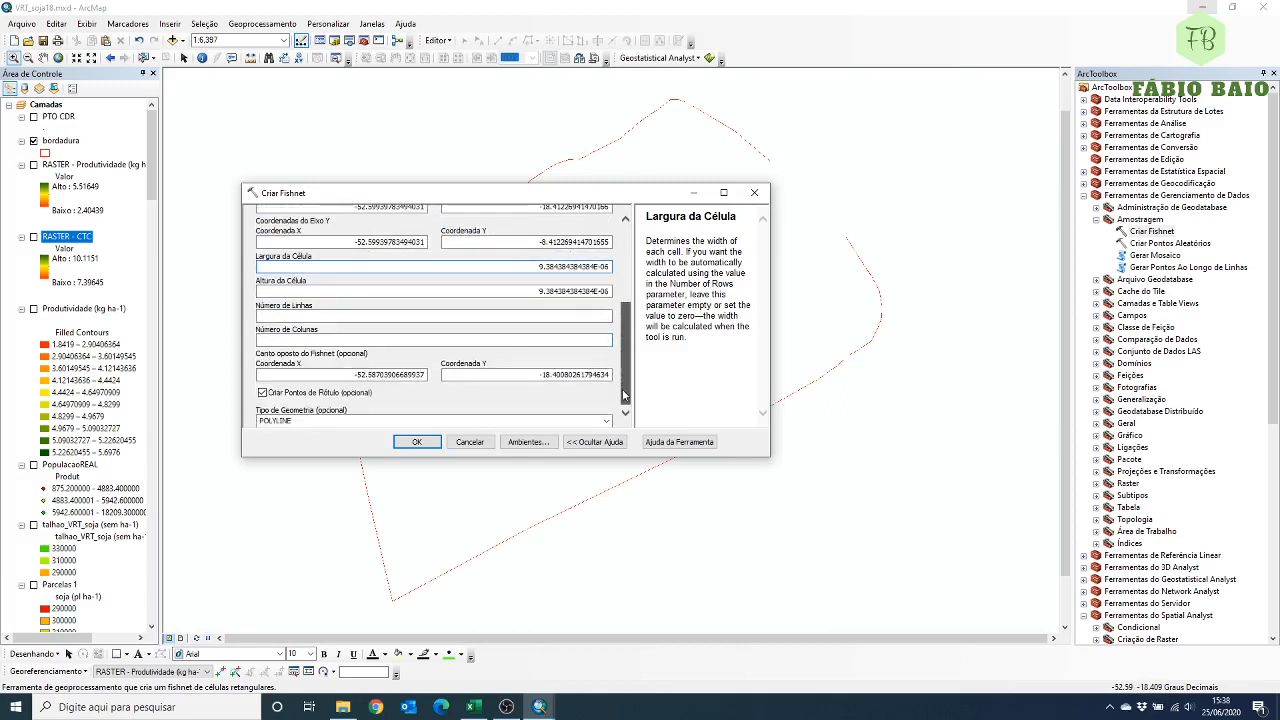
left_click(469, 442)
Display the PTO CDR point layer to view its coverage of the field, and hide it again.
left_click(34, 120)
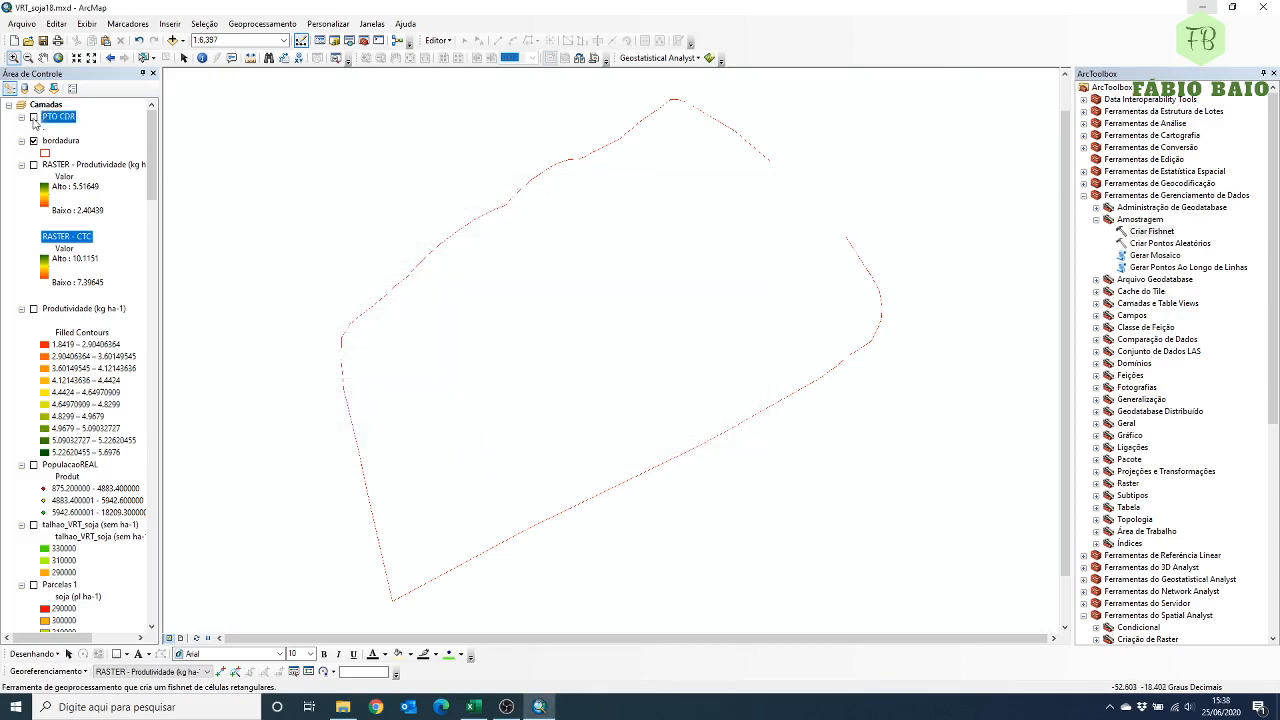
left_click(34, 118)
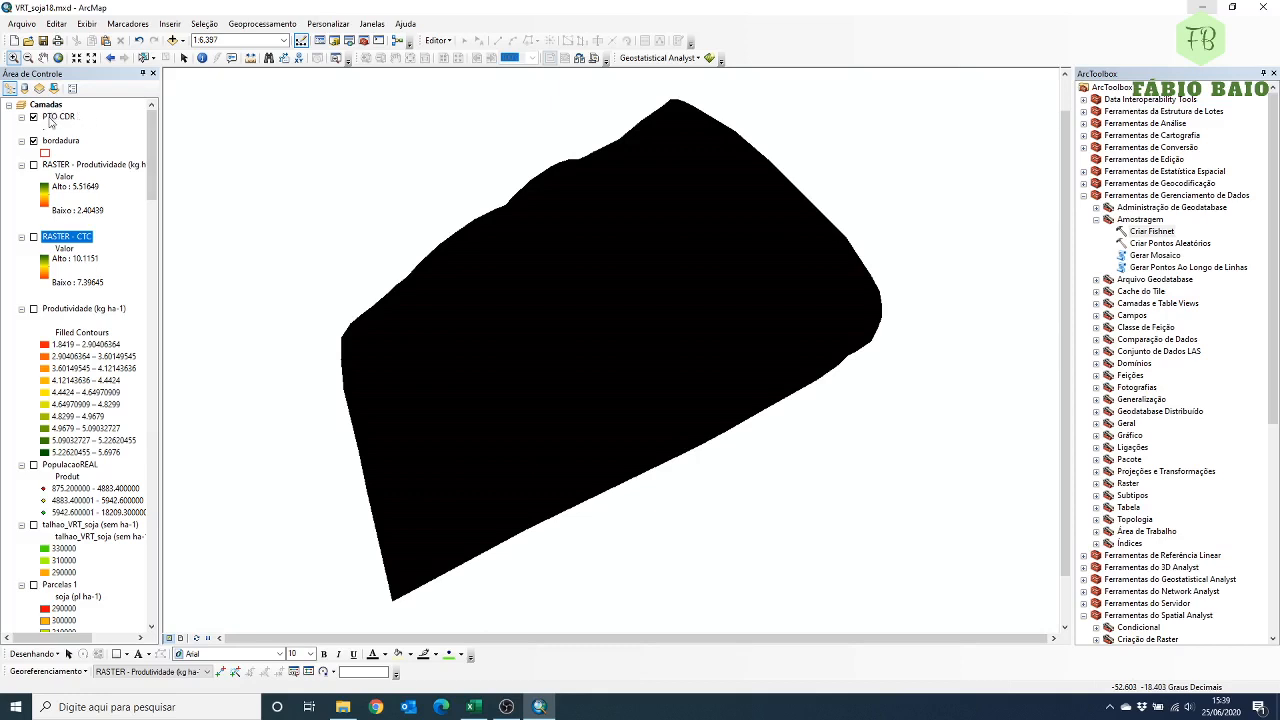
left_click(33, 118)
Review the PTO CDR attribute table and the CDR workbook in Excel, return to ArcMap and close the table.
right_click(56, 118)
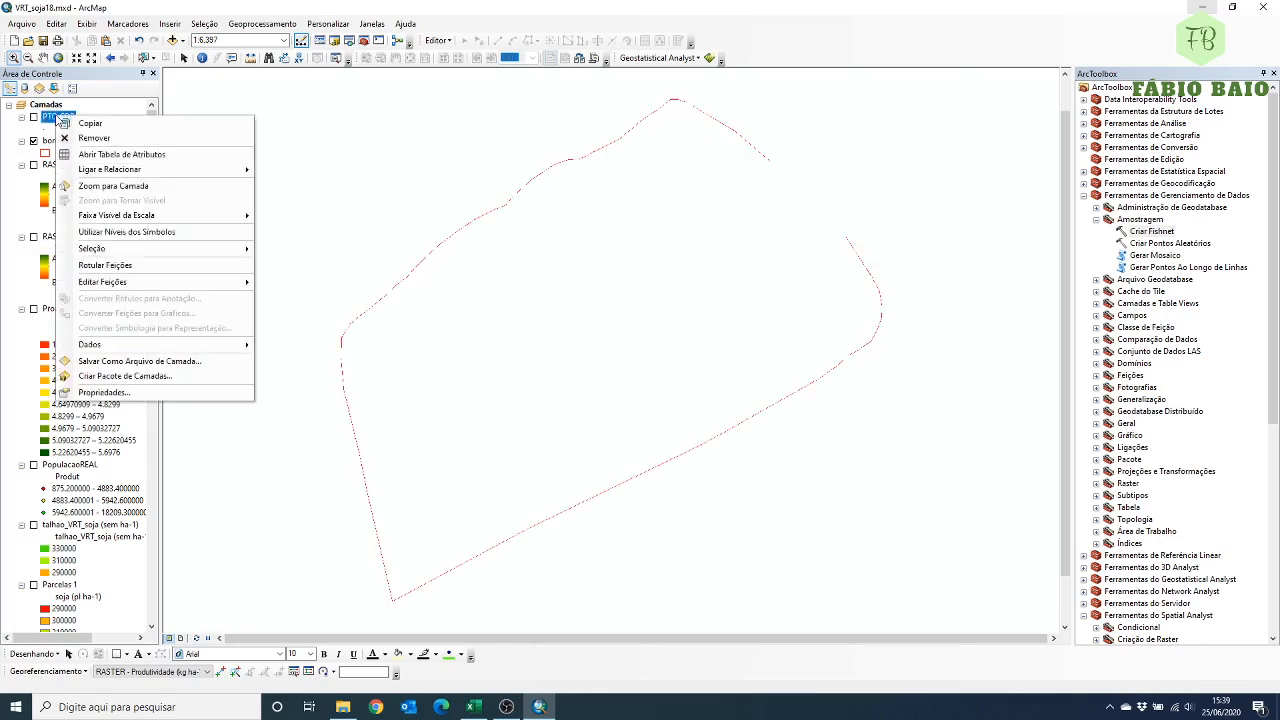
left_click(100, 151)
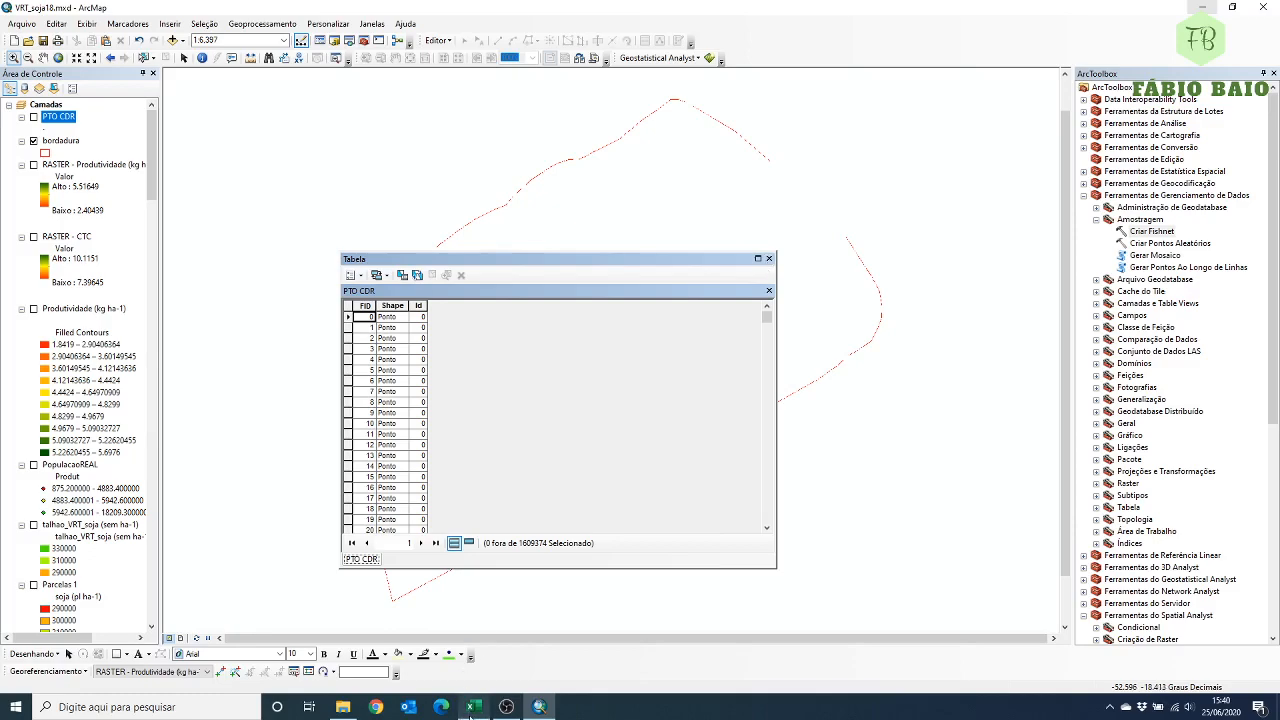
left_click(473, 707)
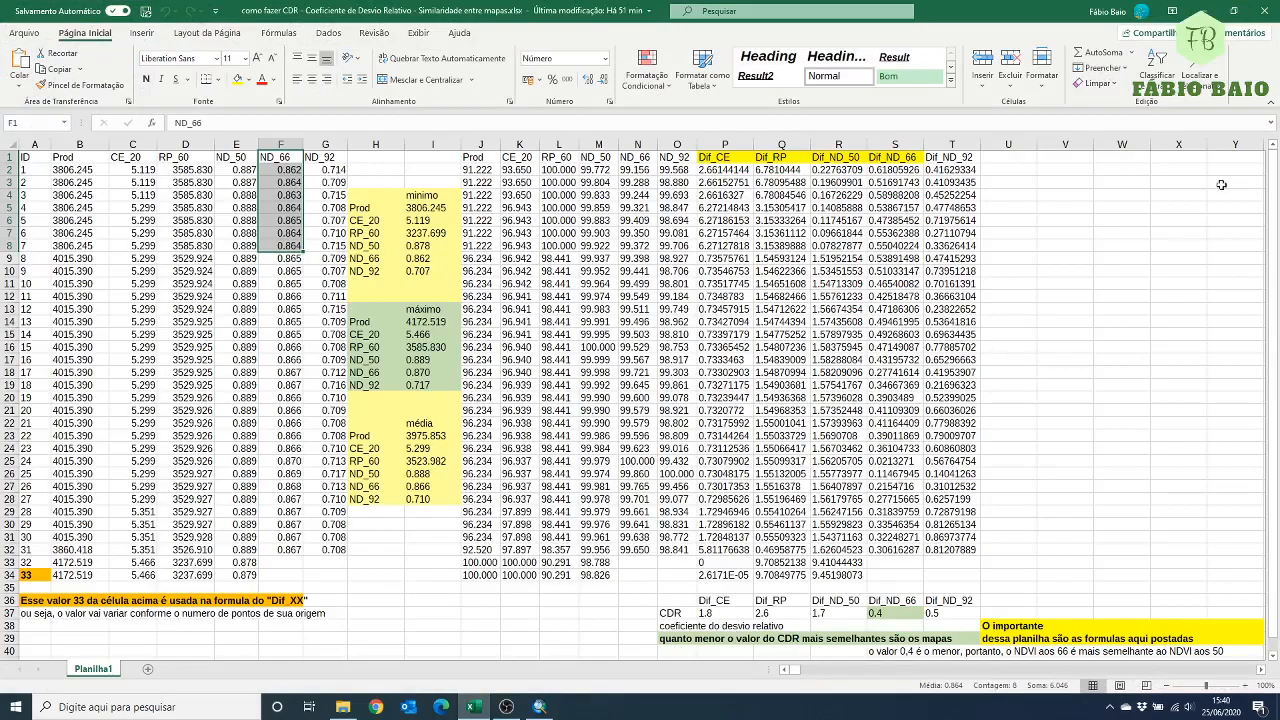
left_click(1205, 10)
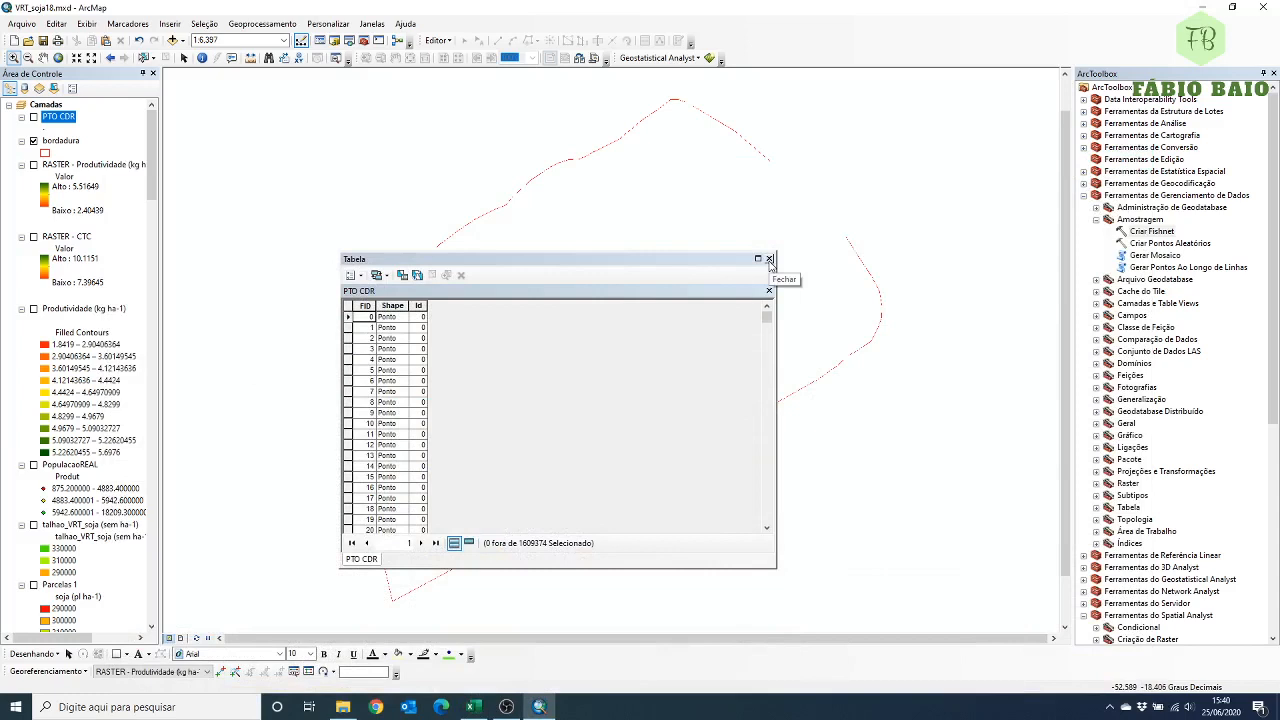
left_click(769, 259)
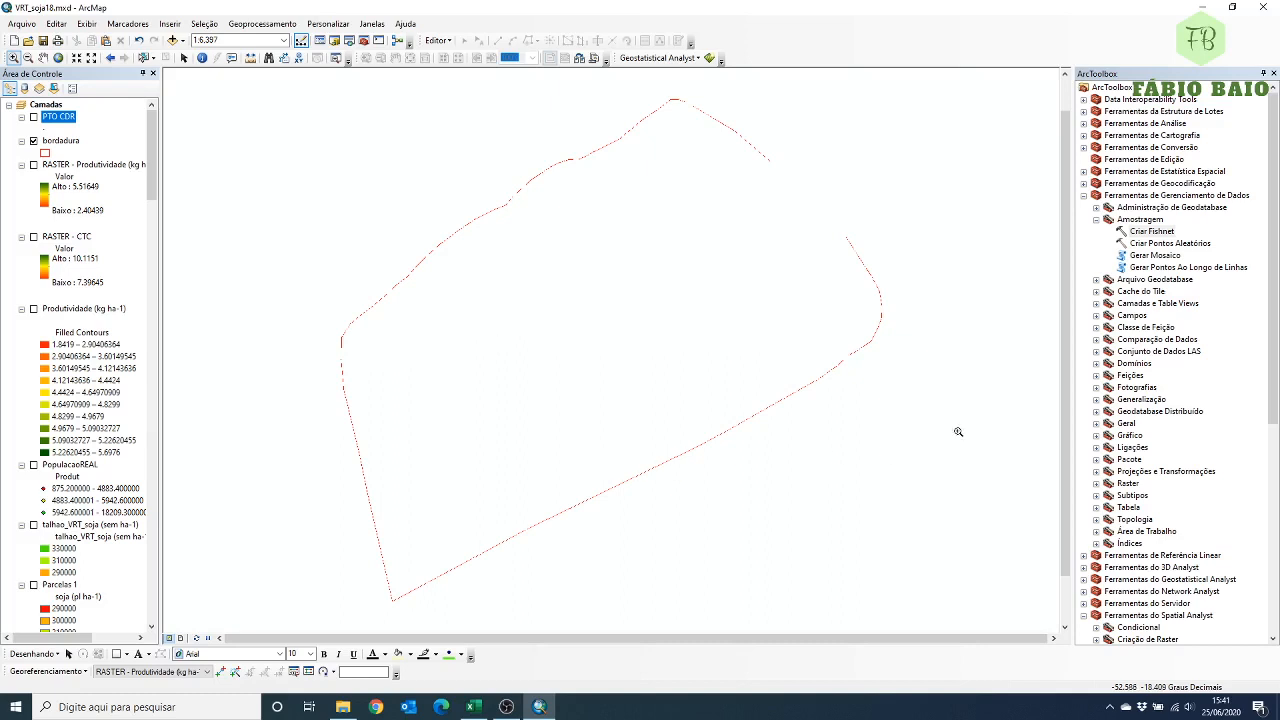
Collapse the Ferramentas de Gerenciamento de Dados toolbox, view RASTER - CTC briefly, and leave the RASTER - Produtividade layer displayed.
left_click(1085, 199)
left_click(1084, 196)
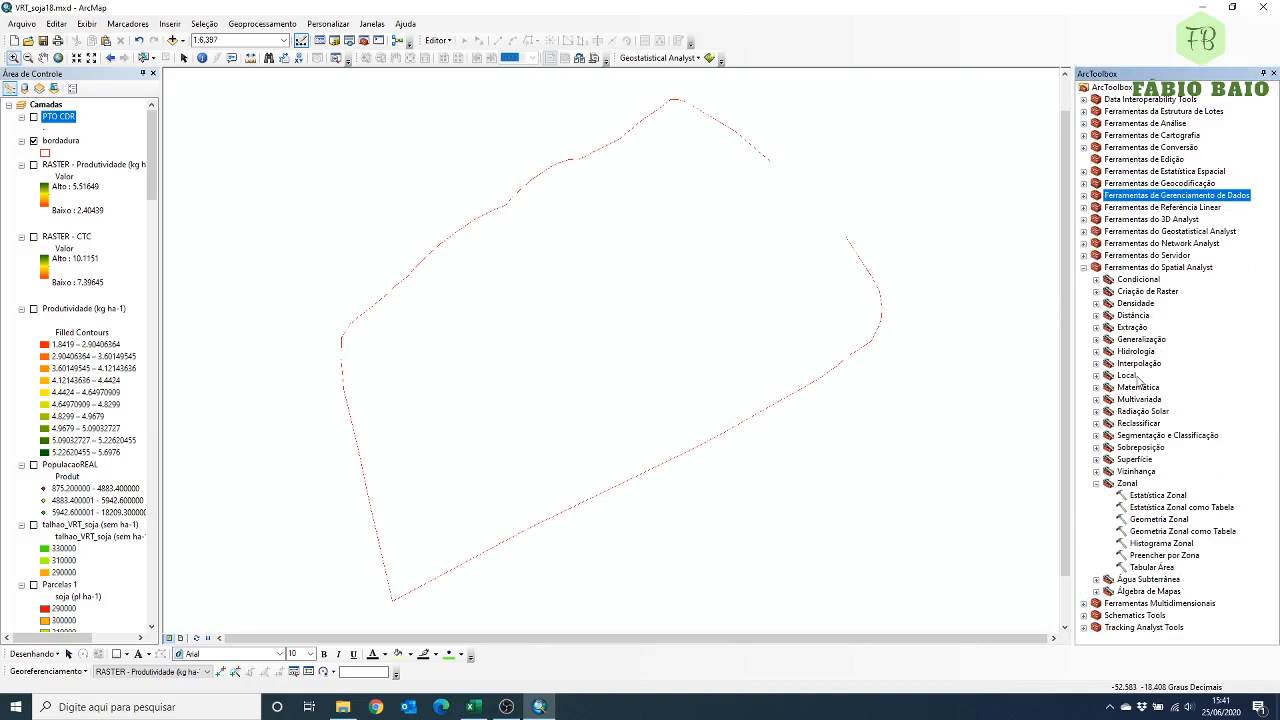
left_click(34, 237)
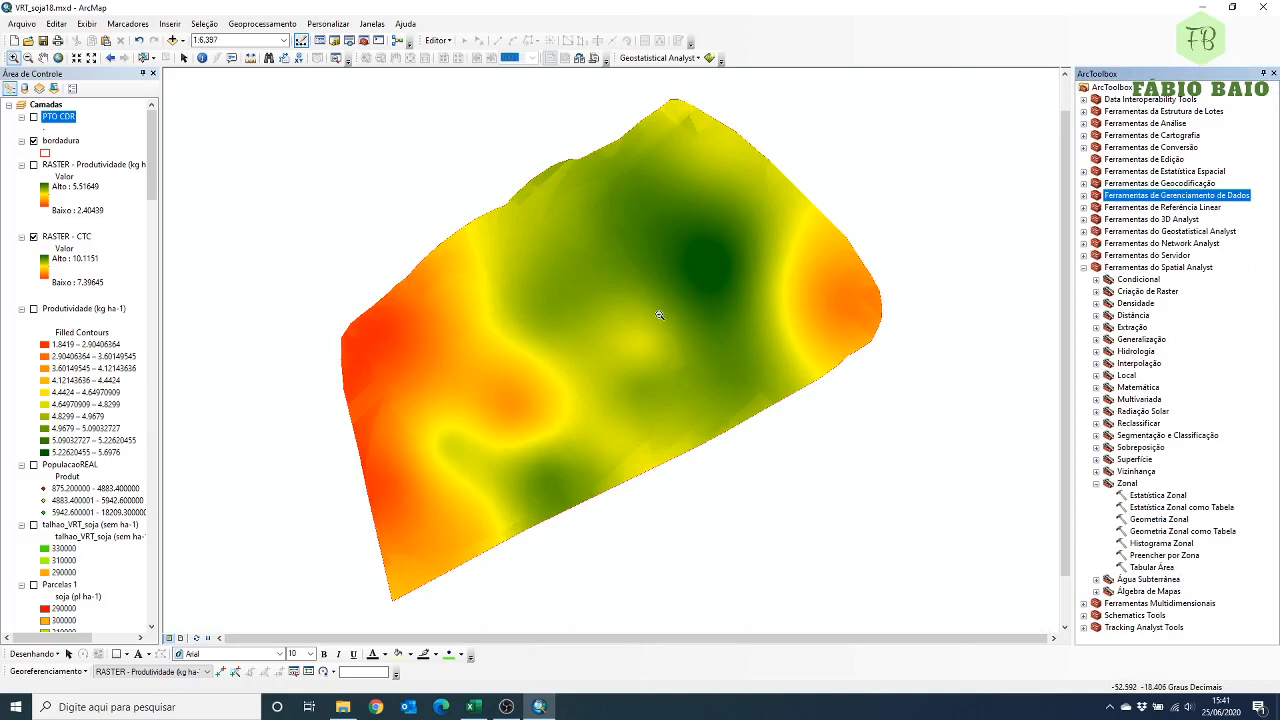
left_click(35, 238)
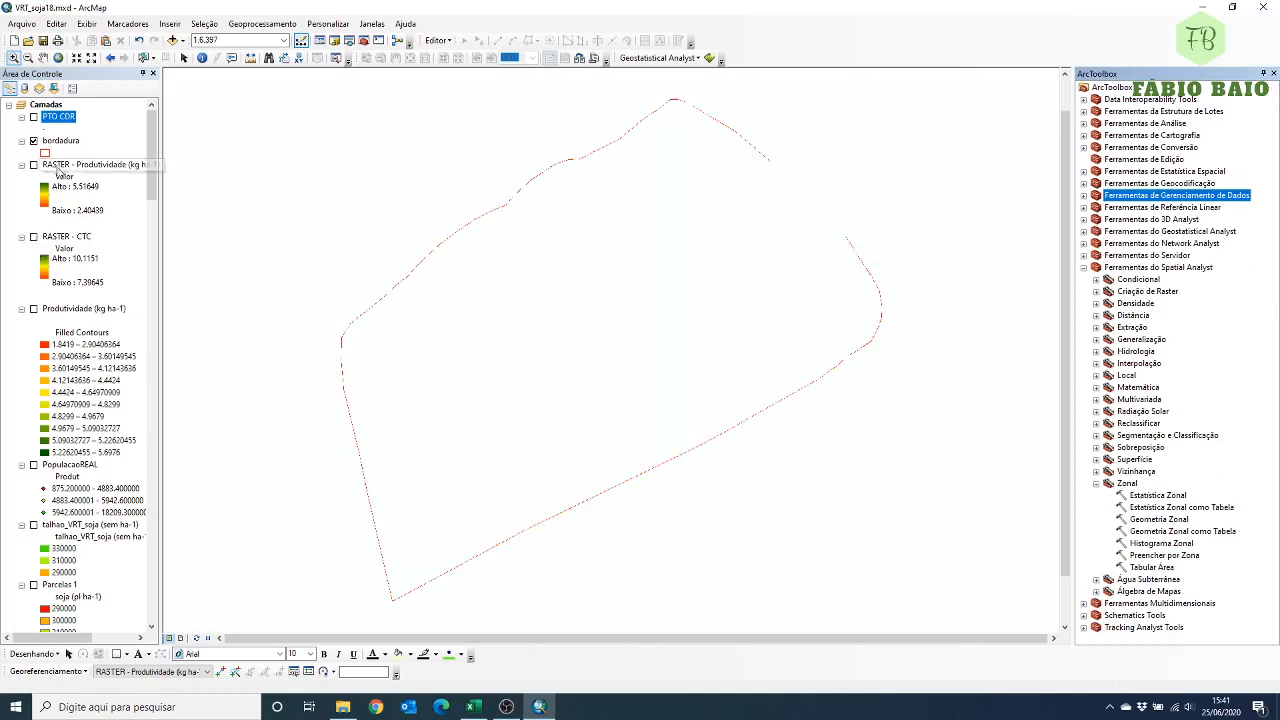
left_click(34, 165)
left_click(89, 165)
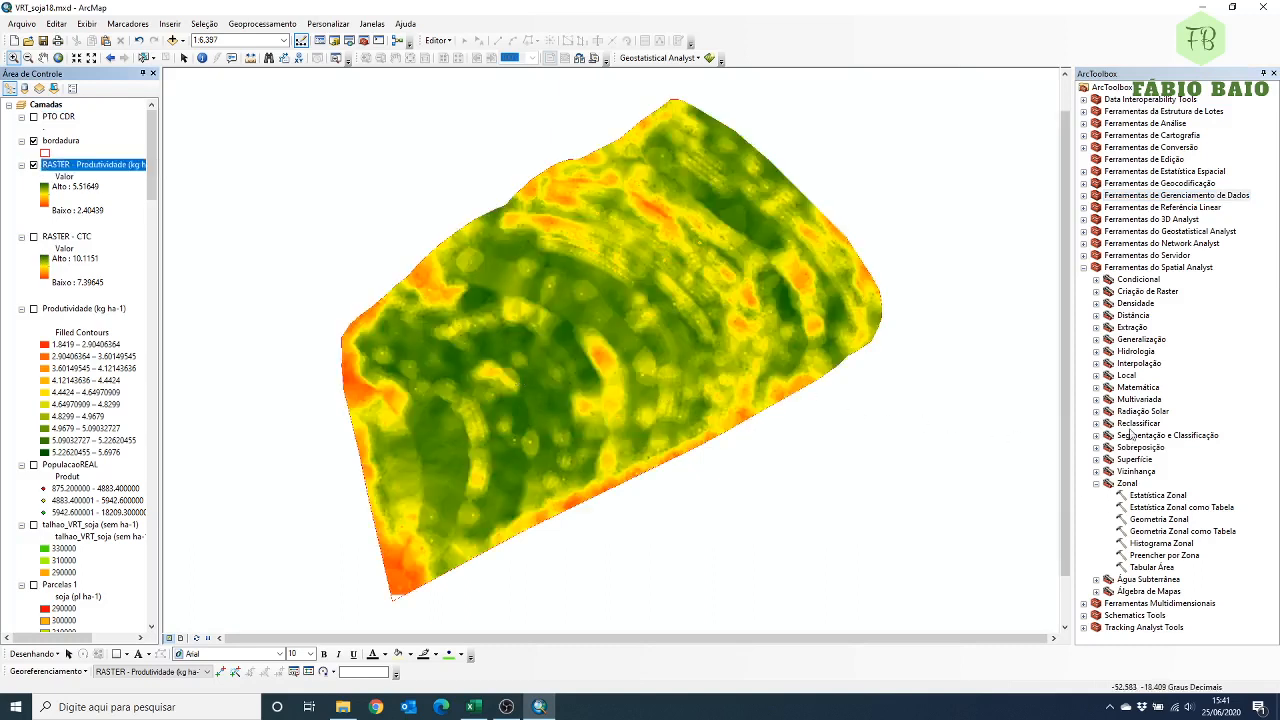
Start the Spatial Analyst tool Estatística Zonal como Tabela with PTO CDR as the zone data and FID as the zone field.
left_click(1165, 268)
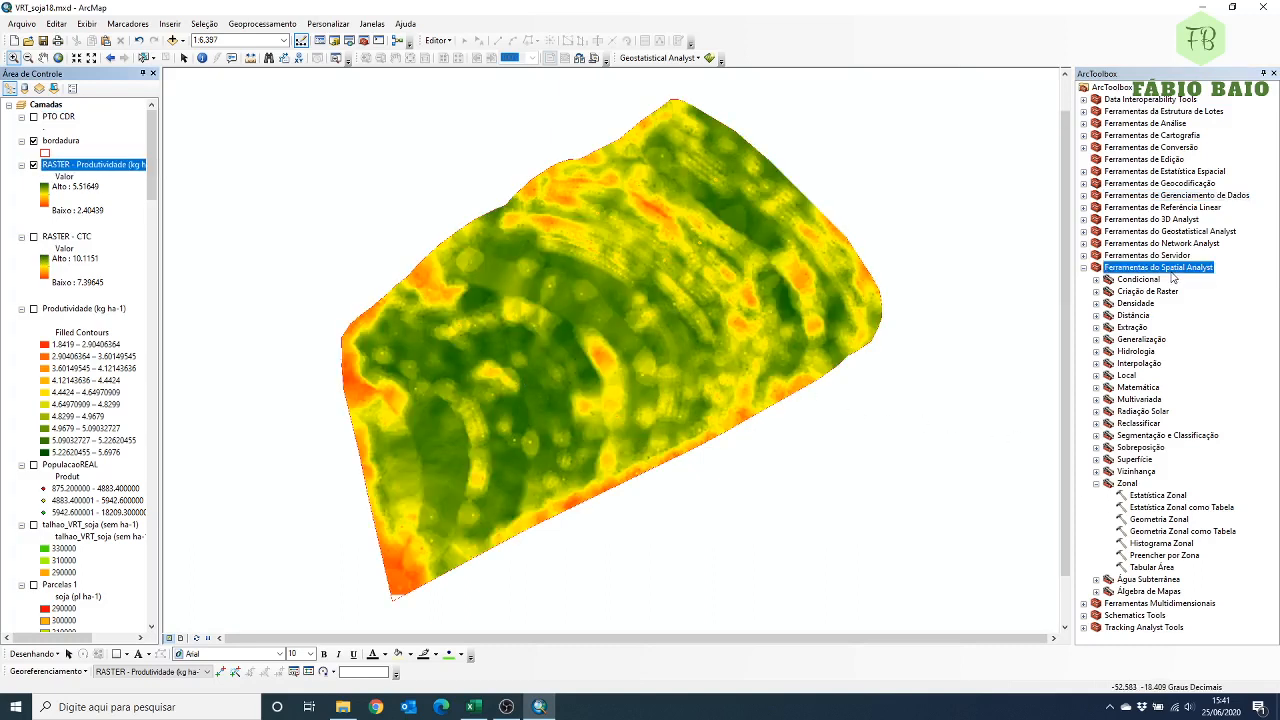
left_click(1128, 484)
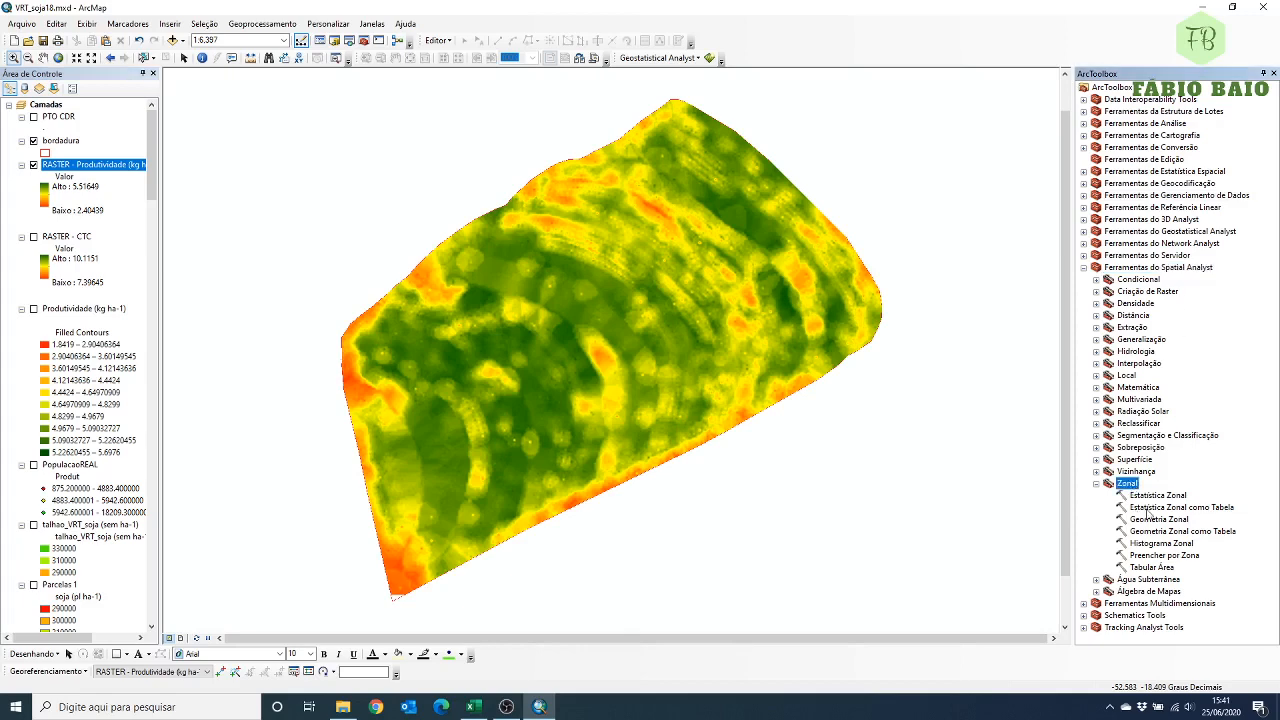
left_click(1160, 509)
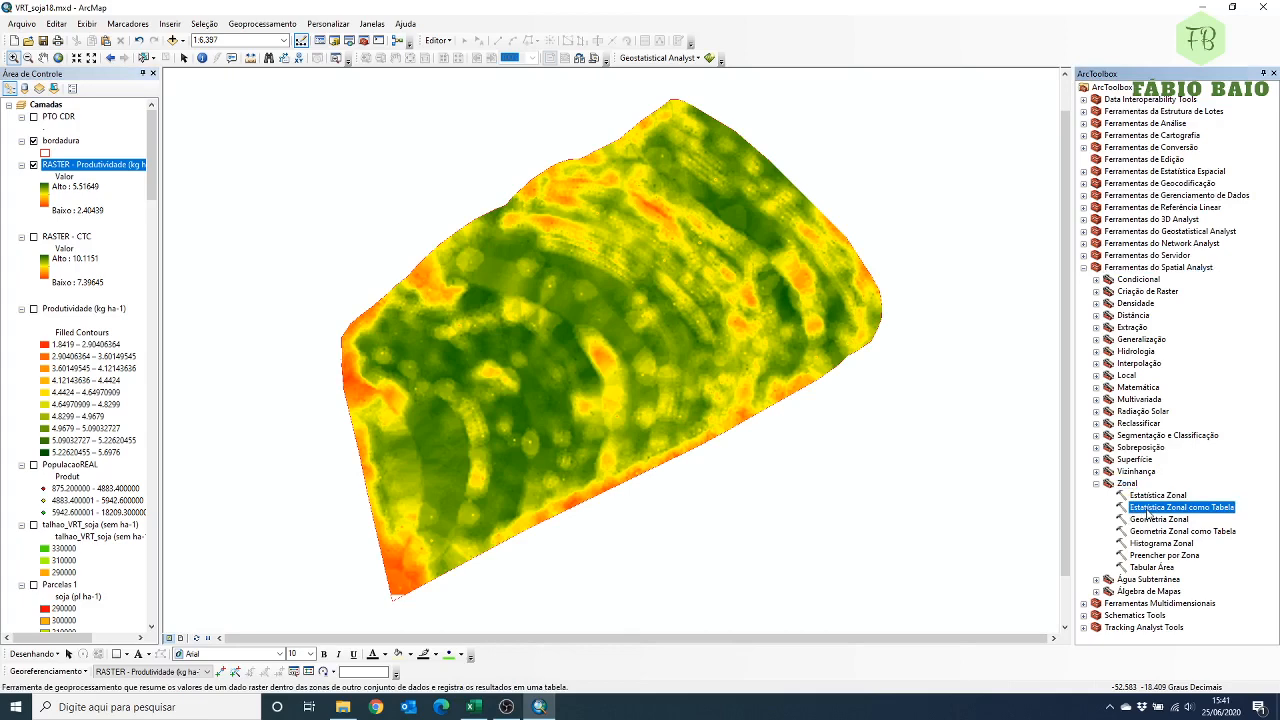
double_click(1160, 512)
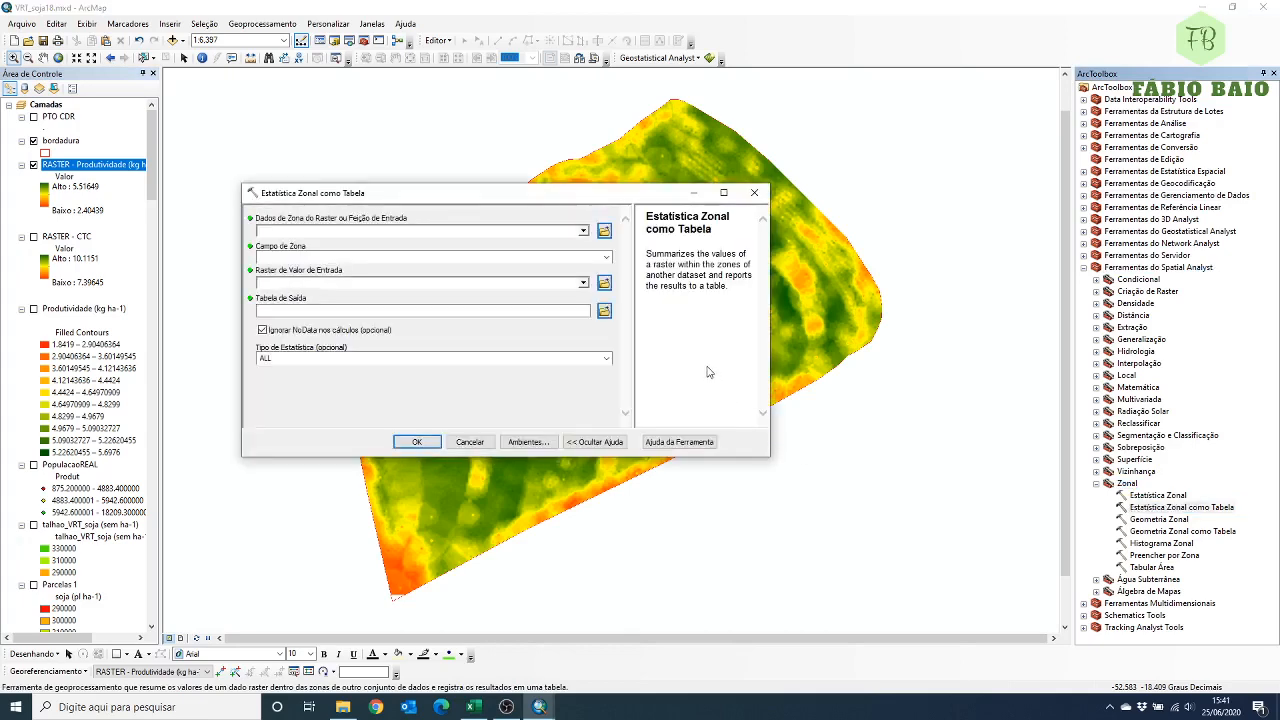
left_click_drag(475, 207, 604, 236)
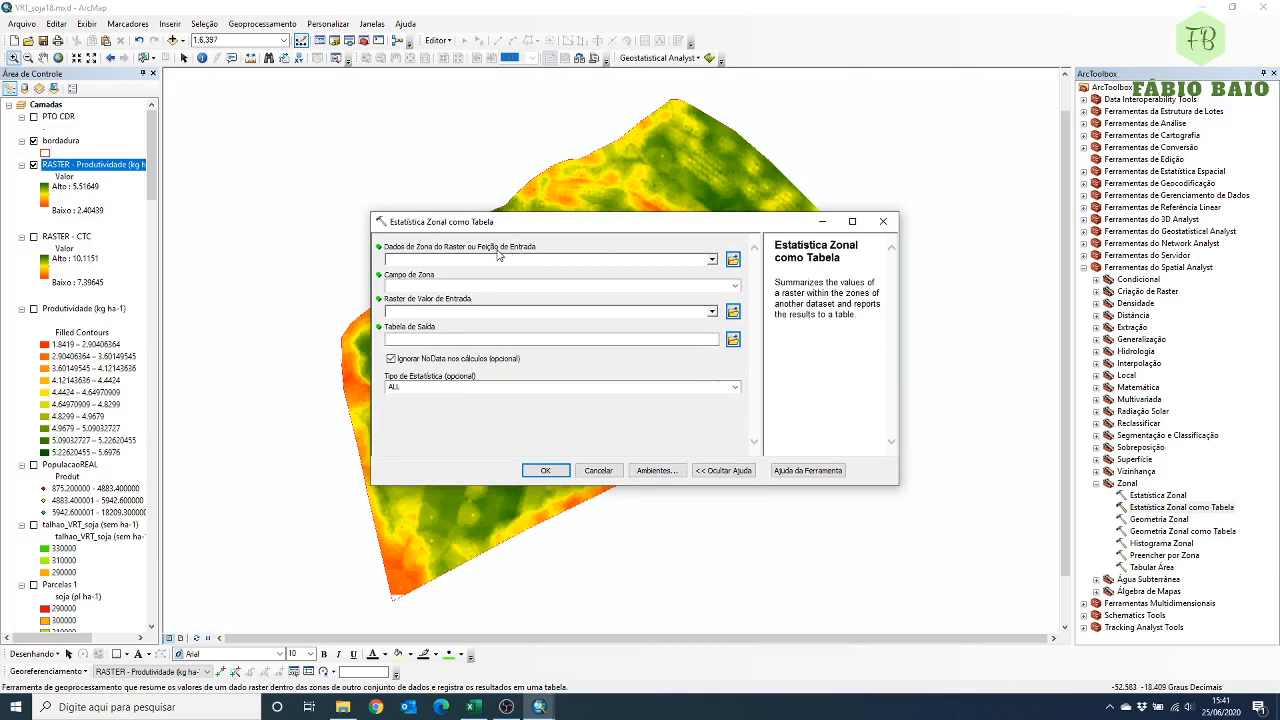
left_click(713, 261)
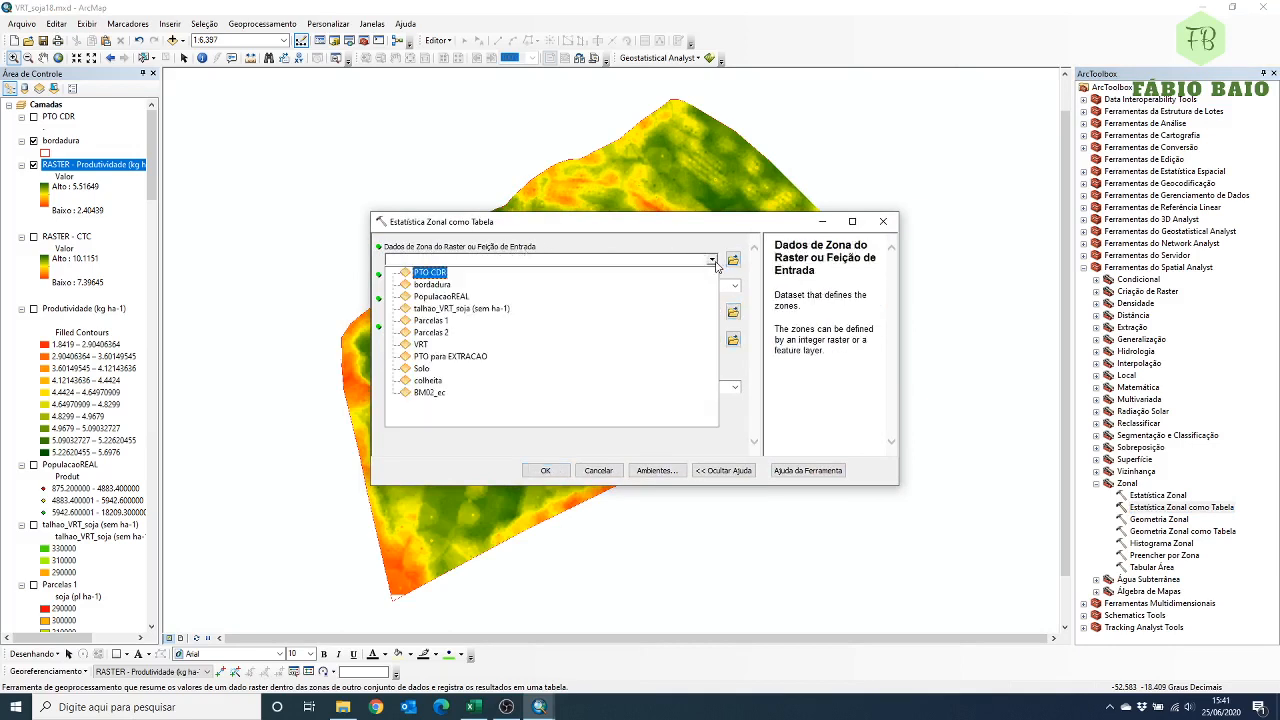
left_click(430, 273)
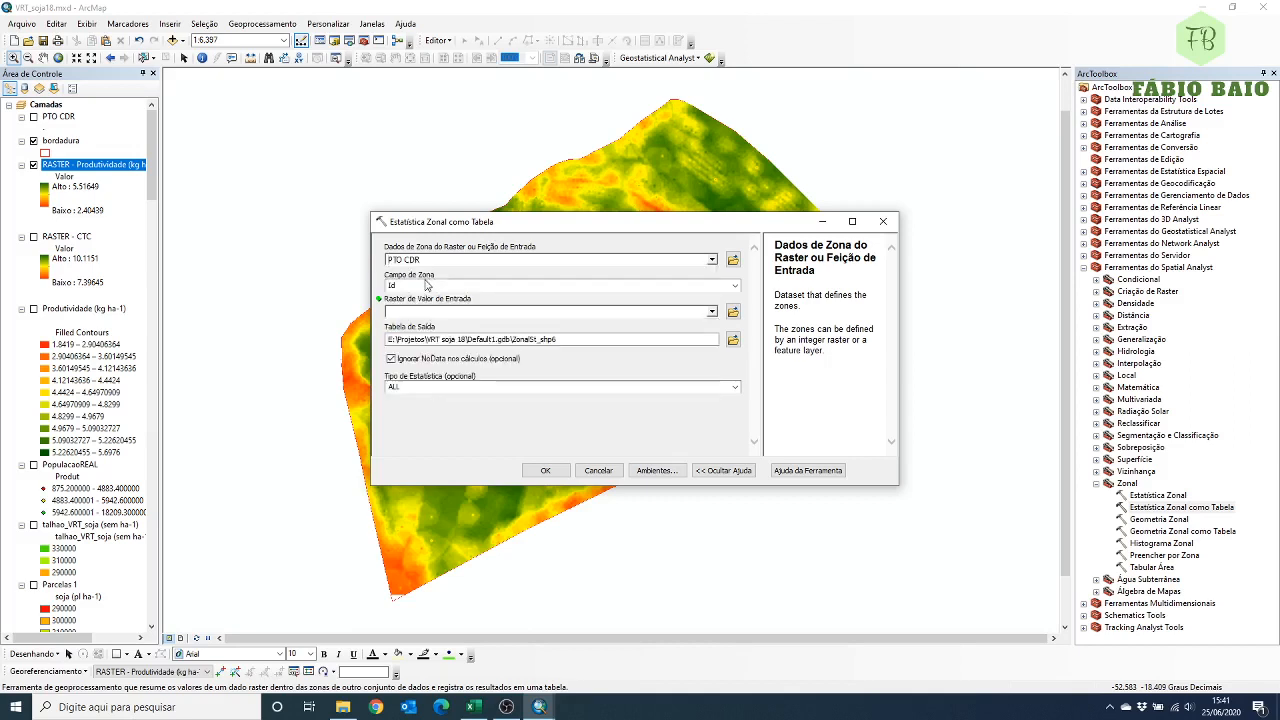
left_click(735, 288)
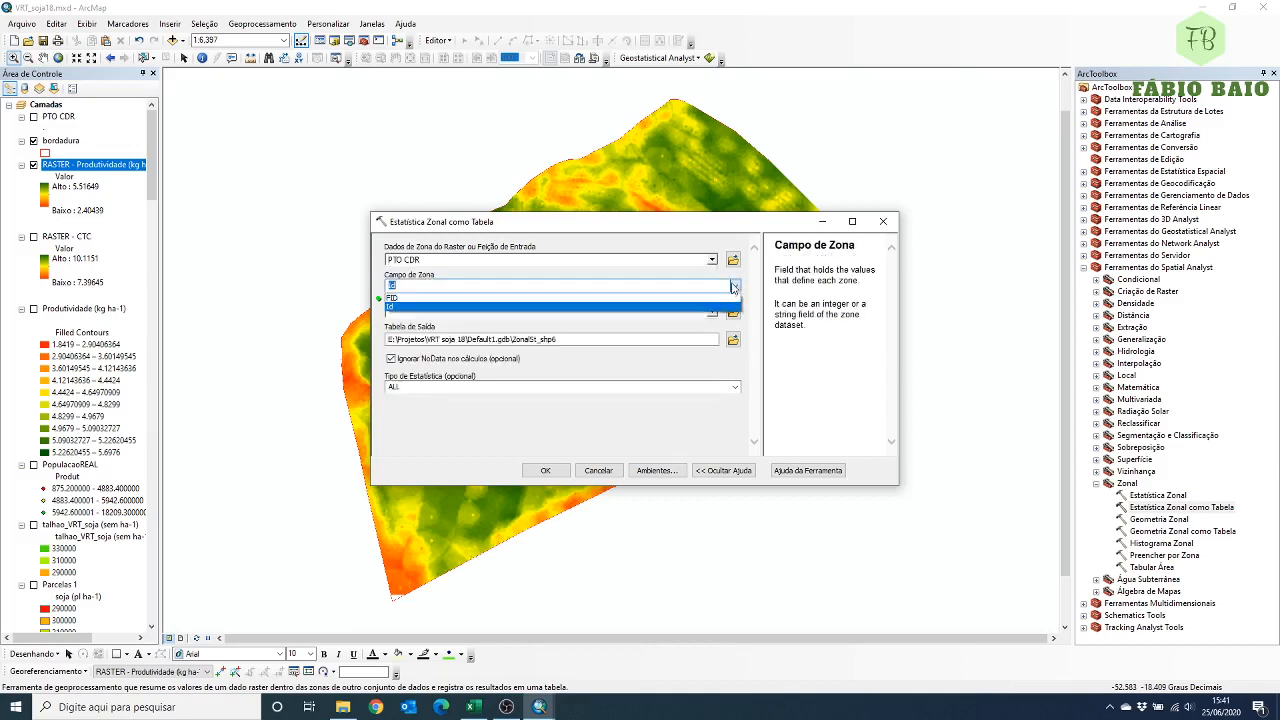
left_click(406, 305)
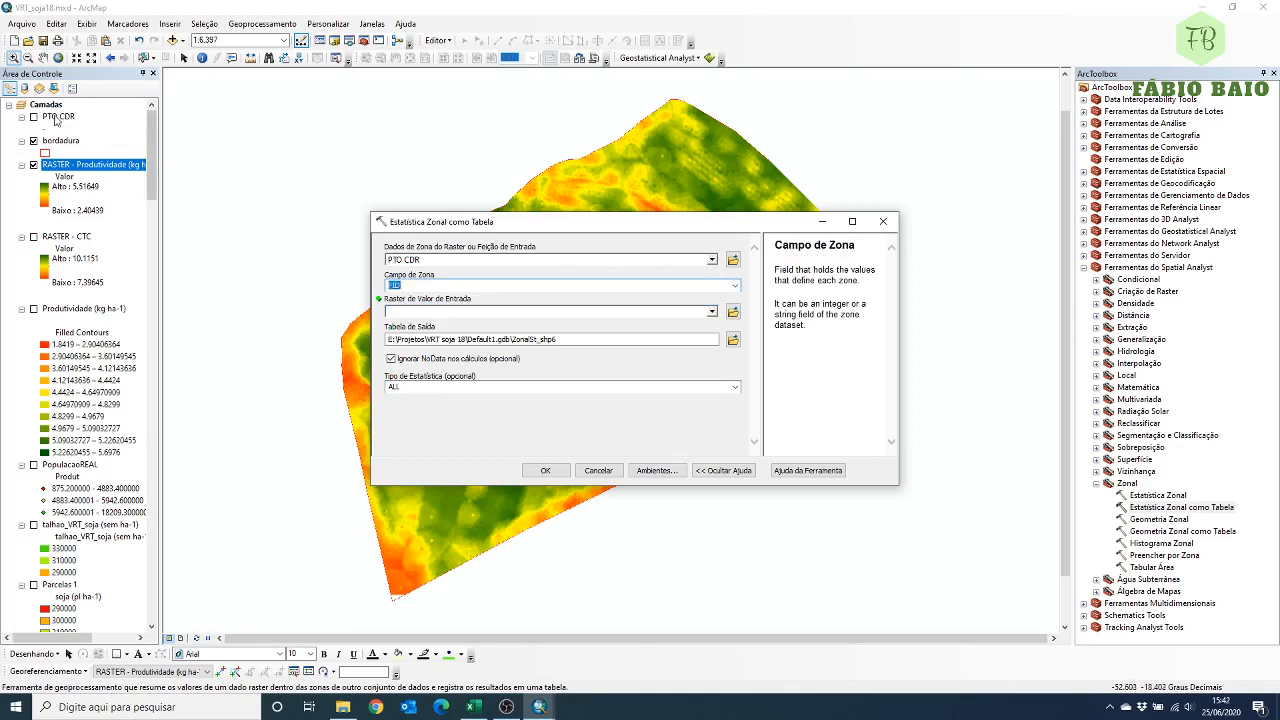
Examine the FID column in the PTO CDR attribute table and close the table.
left_click(58, 117)
right_click(58, 118)
left_click(120, 154)
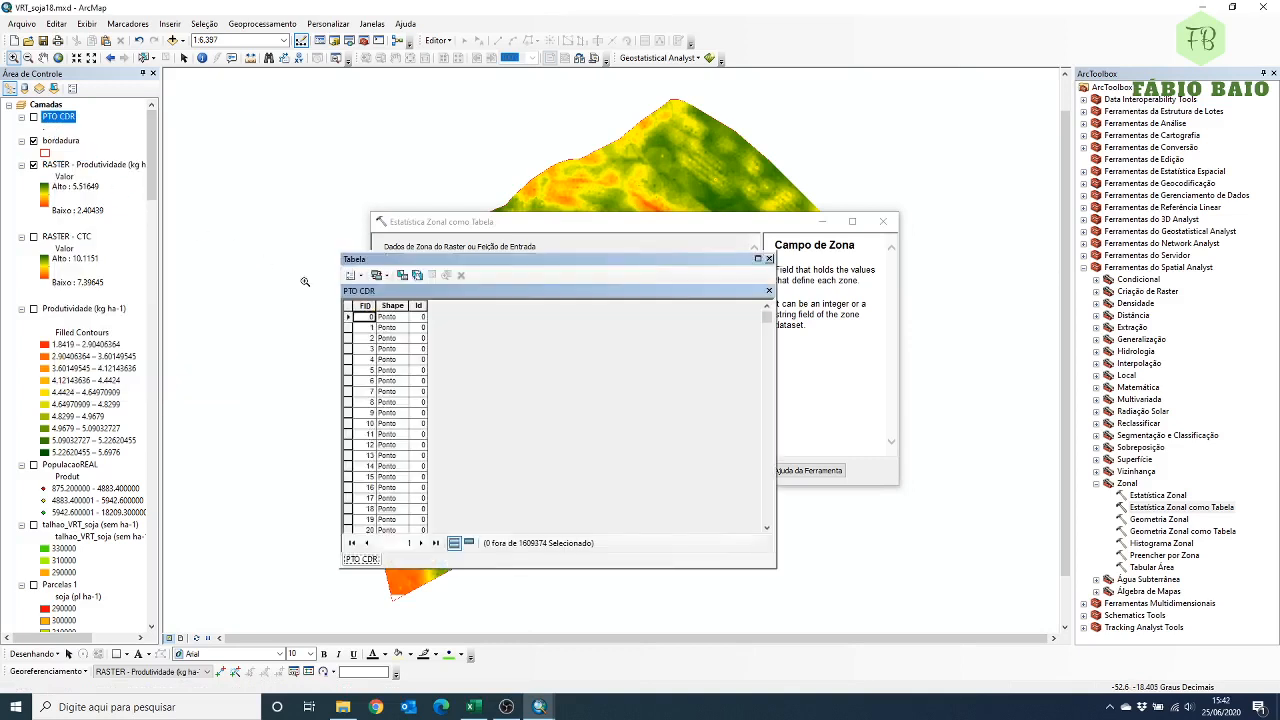
left_click(366, 305)
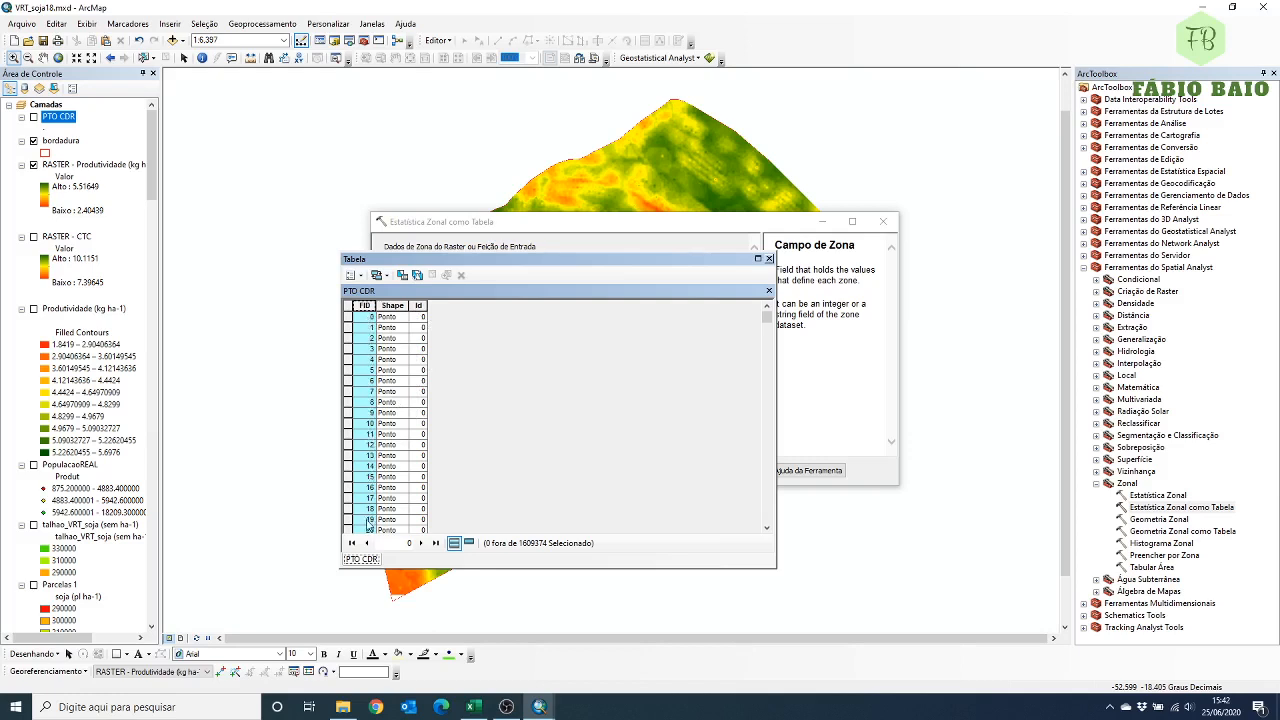
mouse_move(769, 319)
left_mouse_down()
mouse_move(758, 541)
mouse_move(773, 342)
left_mouse_up()
left_click(769, 258)
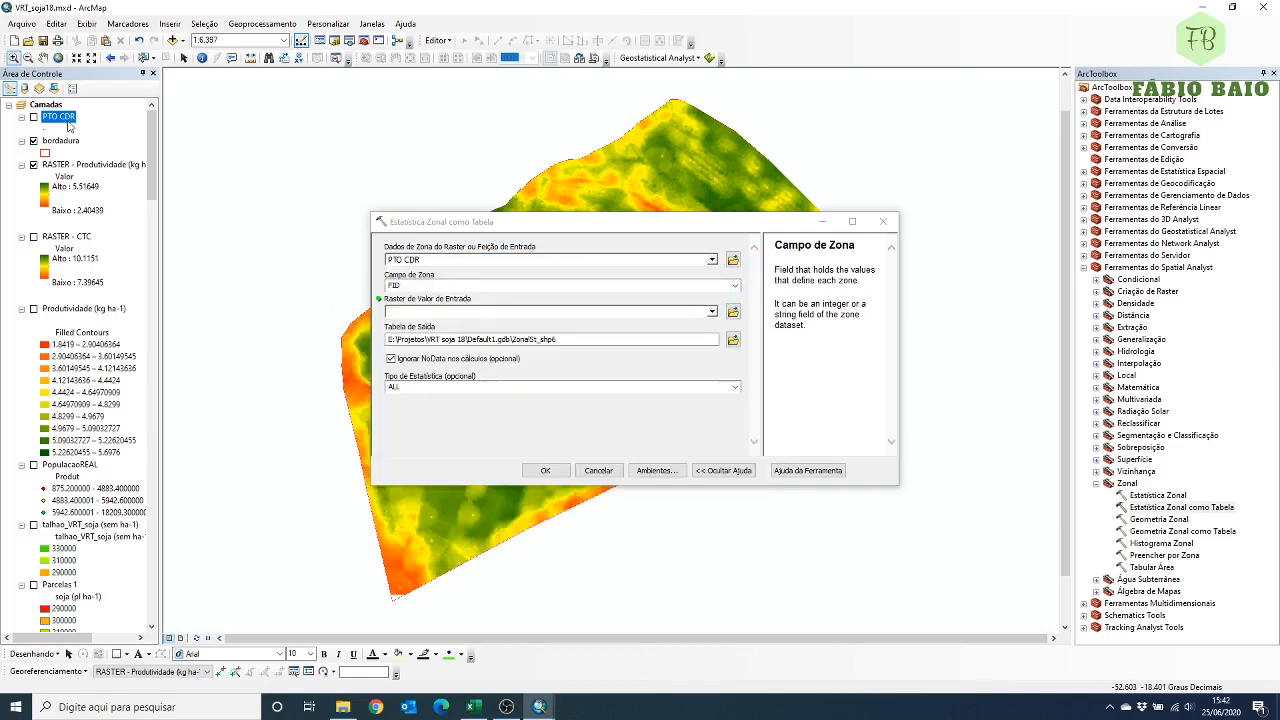
Choose RASTER - Produtividade (kg ha-1) as the input value raster, after trying RASTER - CTC.
left_click(711, 312)
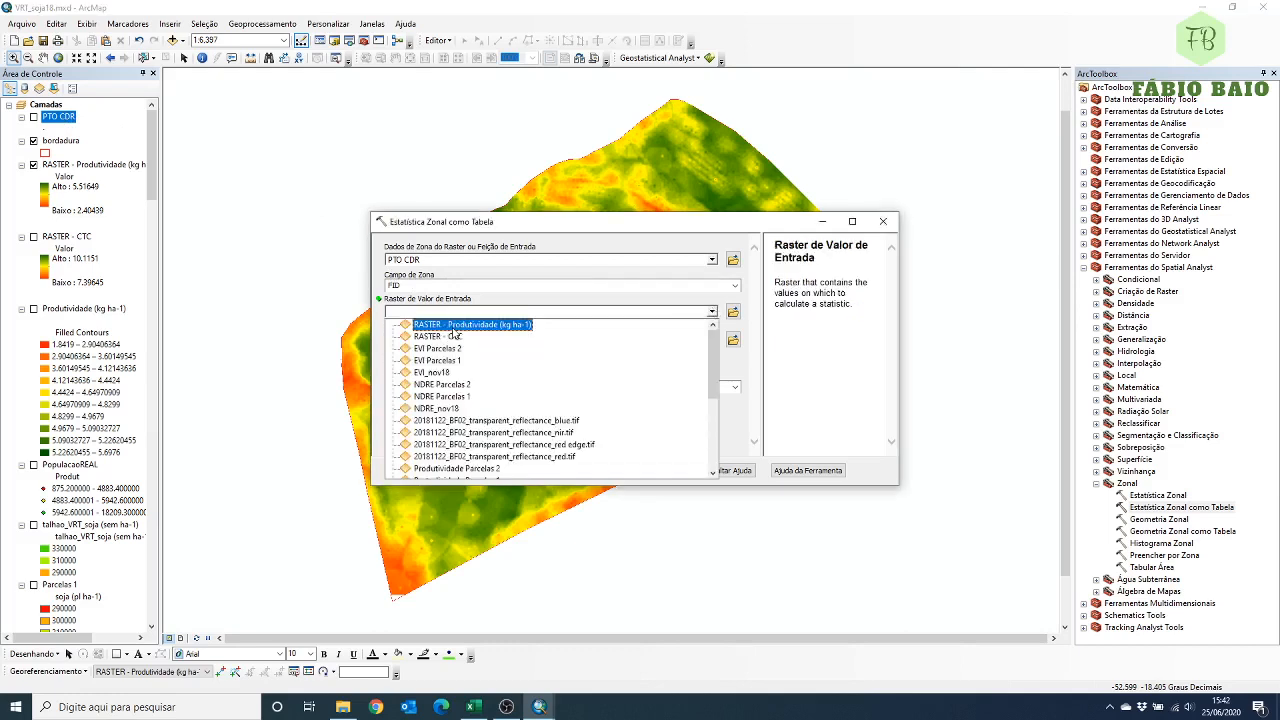
left_click(485, 327)
left_click(711, 312)
left_click(537, 340)
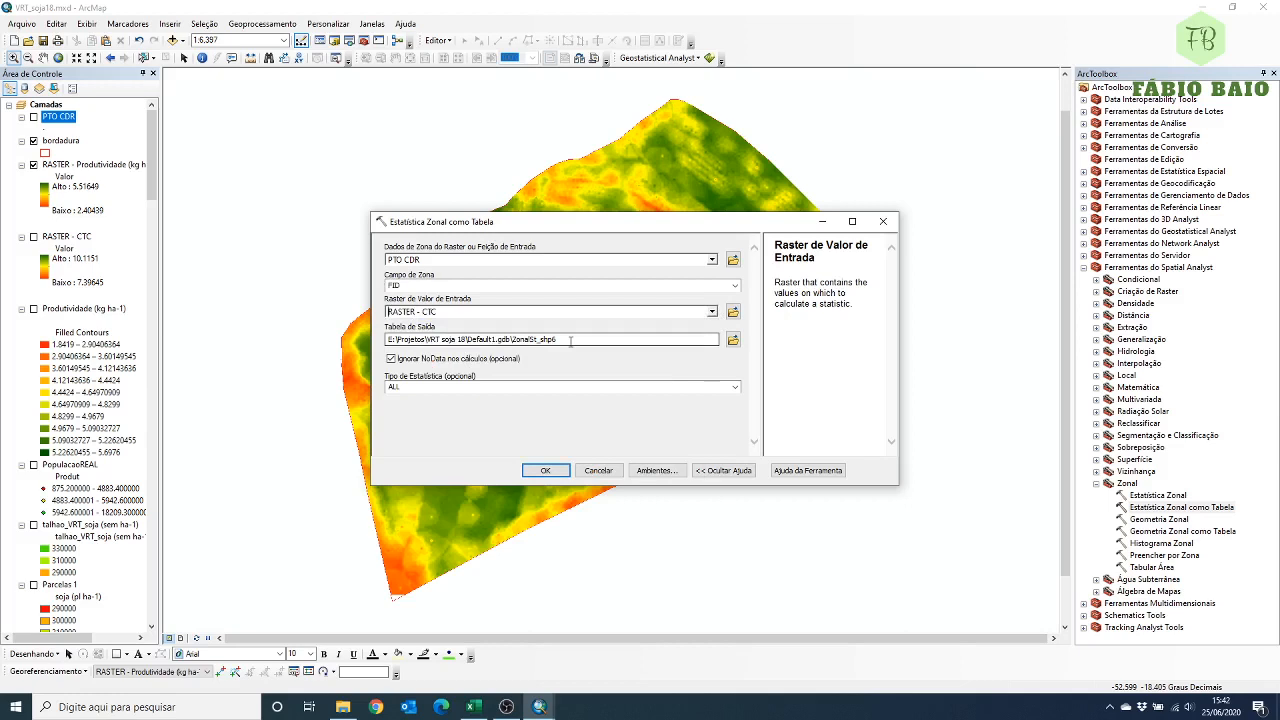
left_click(711, 312)
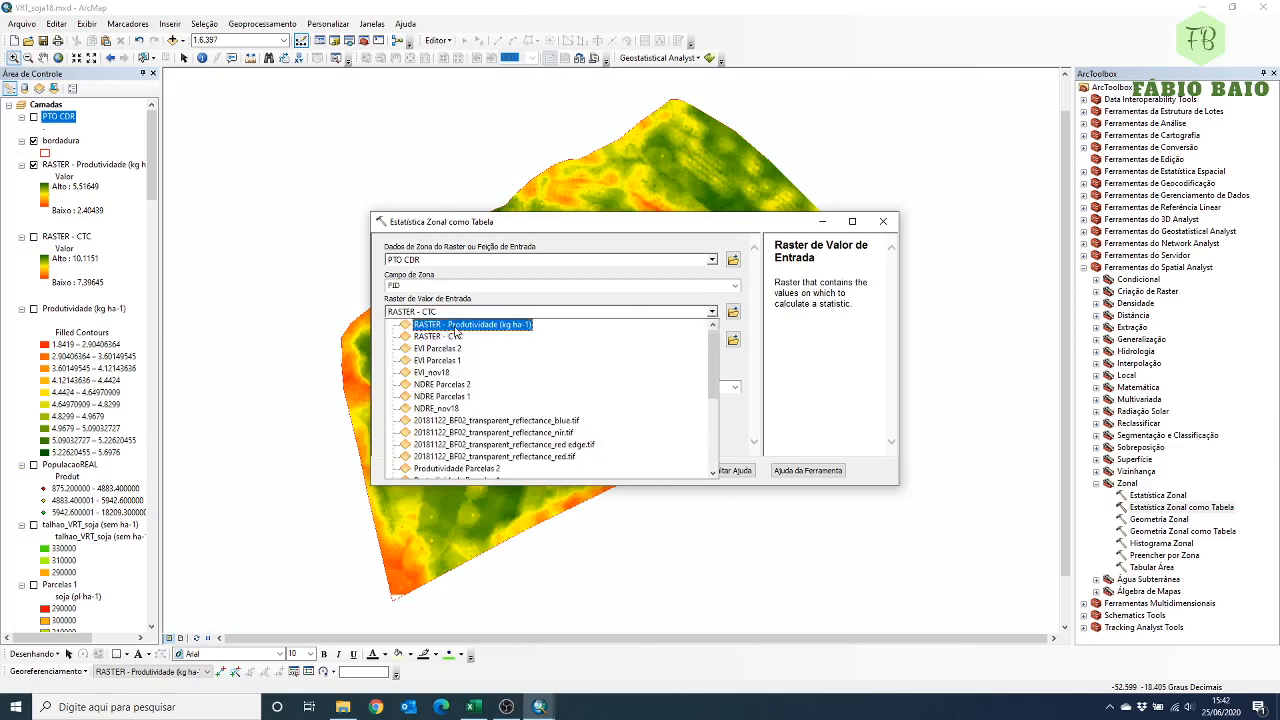
left_click(455, 328)
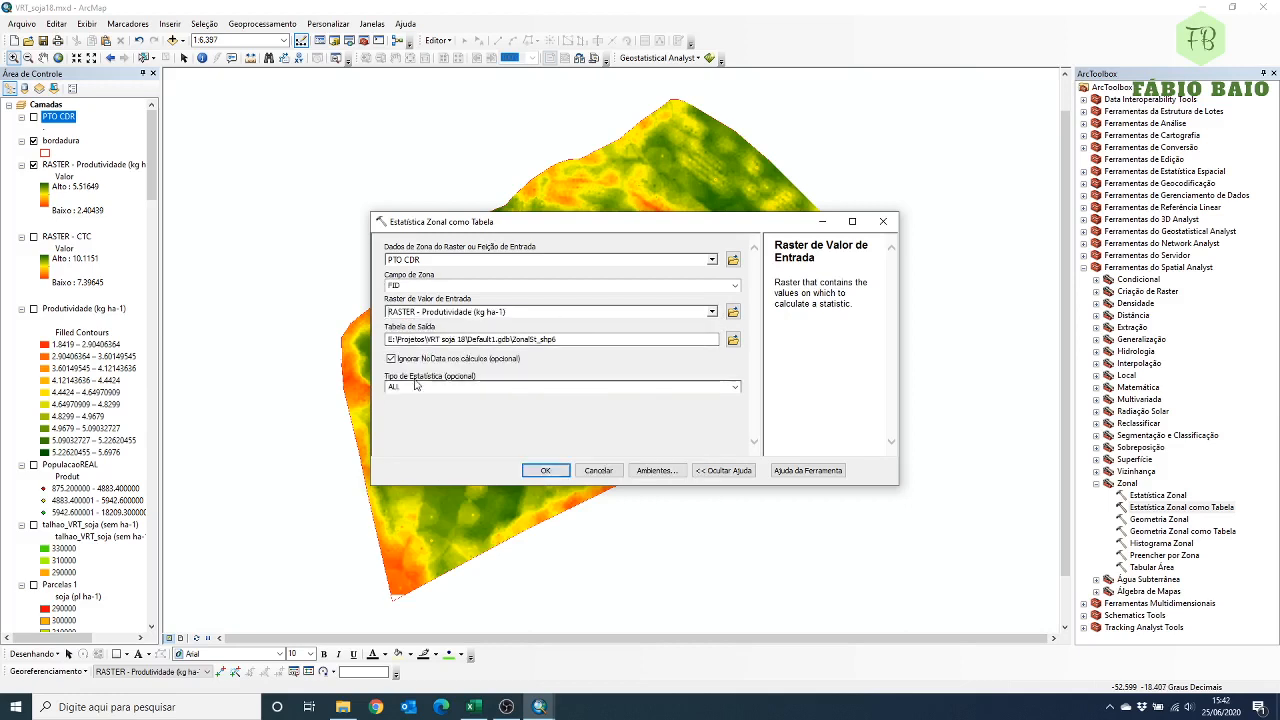
Set the zonal statistics type to MEAN and cancel the tool without running it.
left_click(736, 389)
left_click(443, 410)
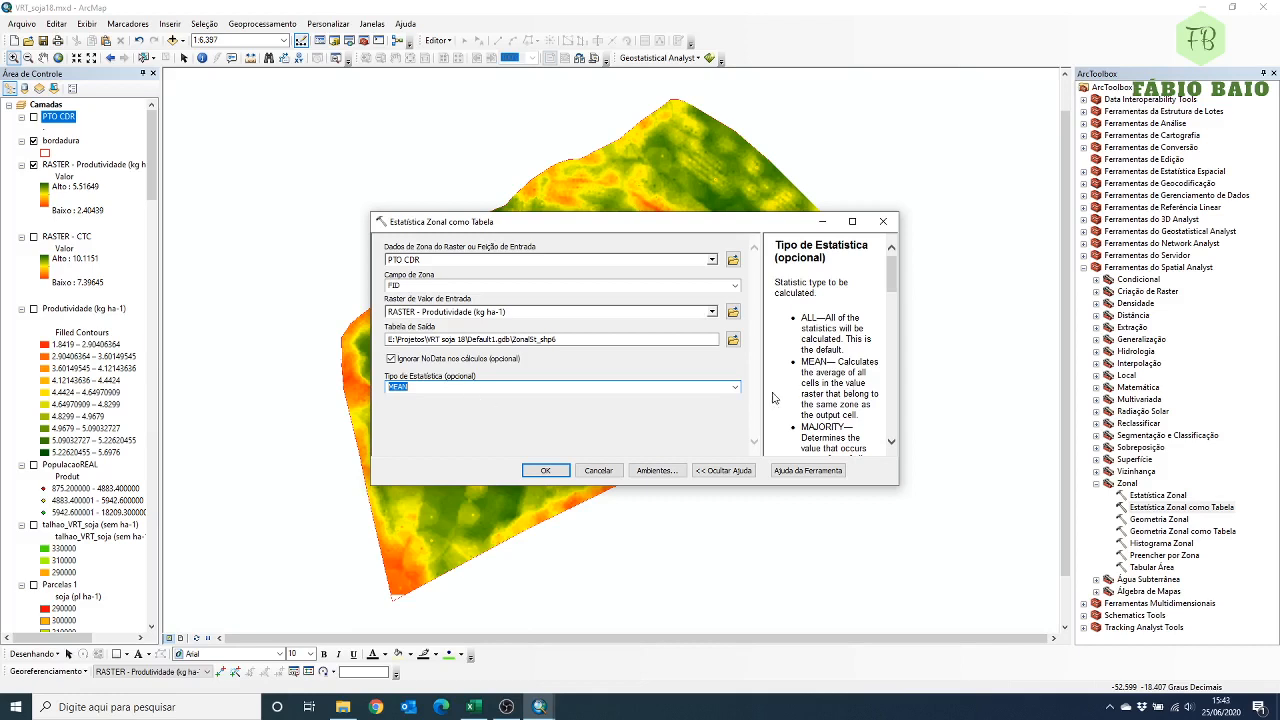
left_click(735, 387)
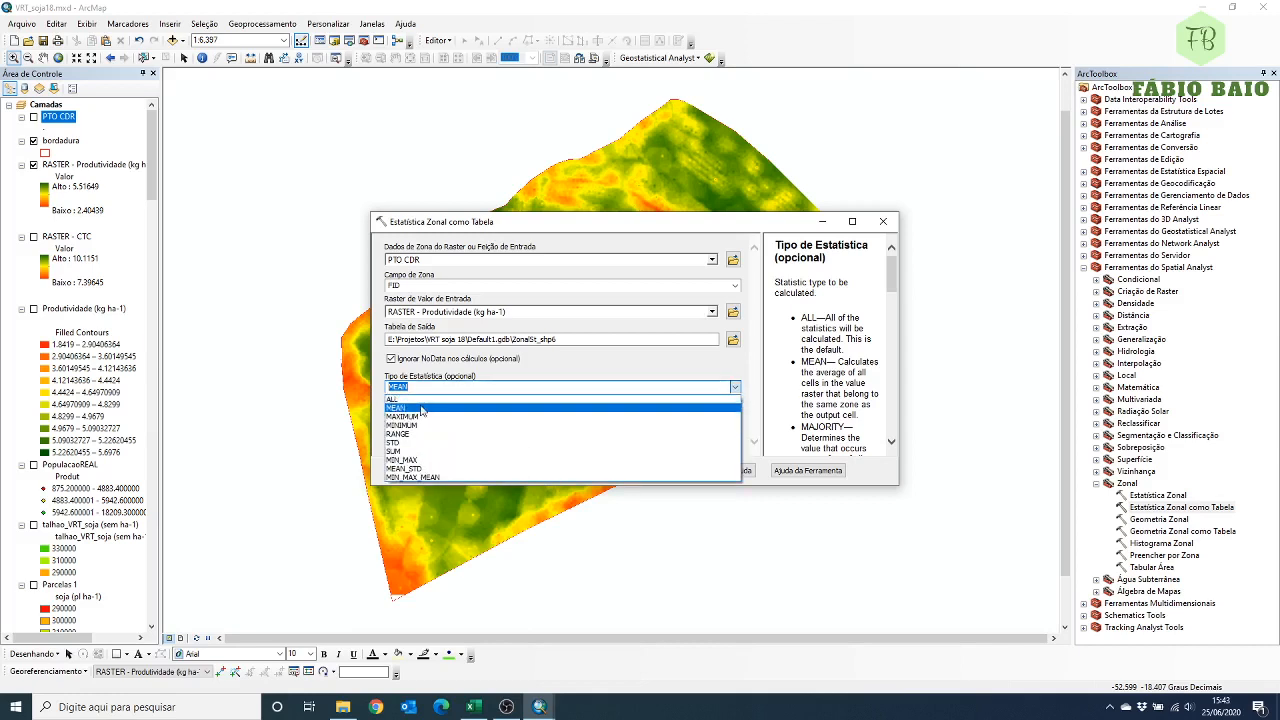
left_click(421, 409)
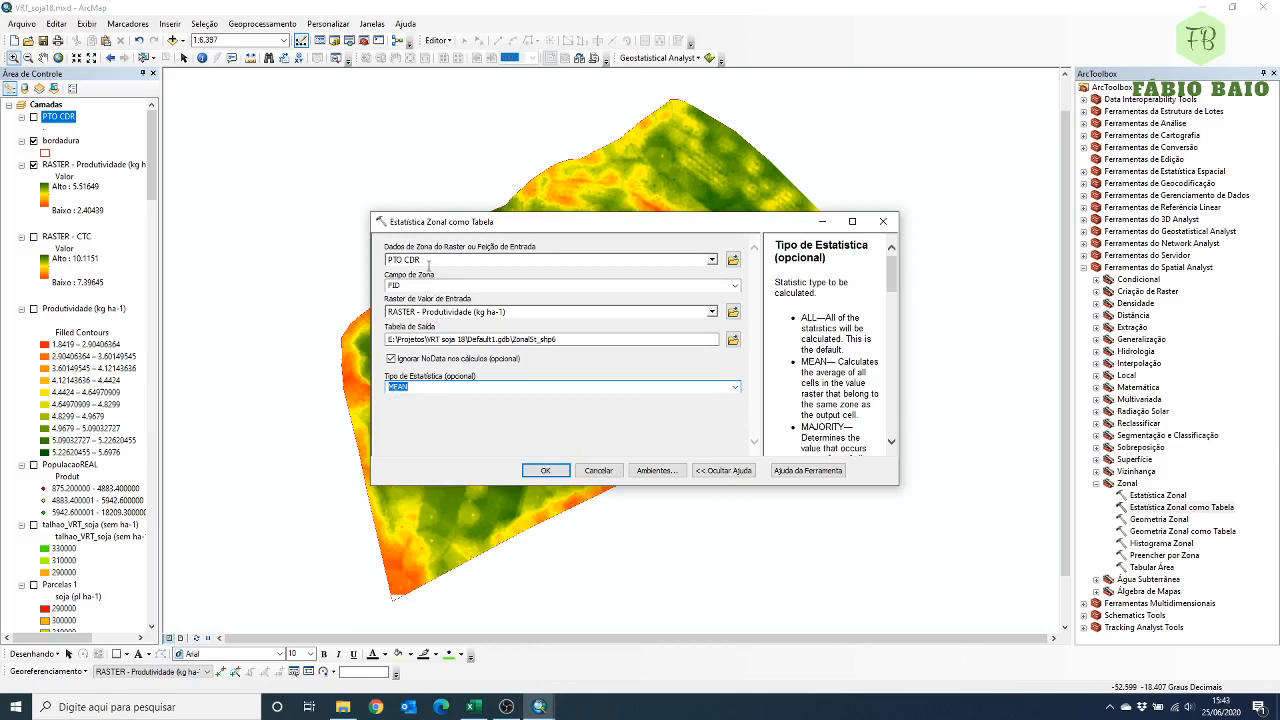
left_click(600, 471)
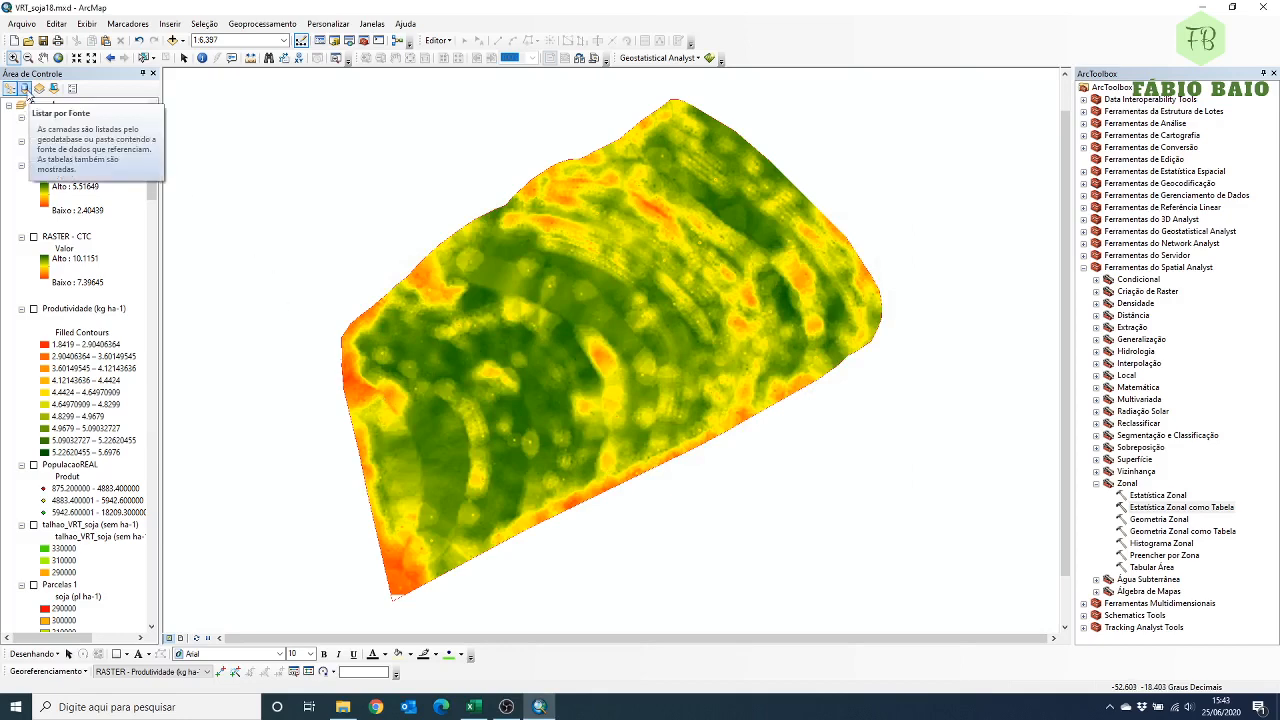
Open the PROD - PTO table from the layers listed by source and examine its MEAN values.
left_click(24, 88)
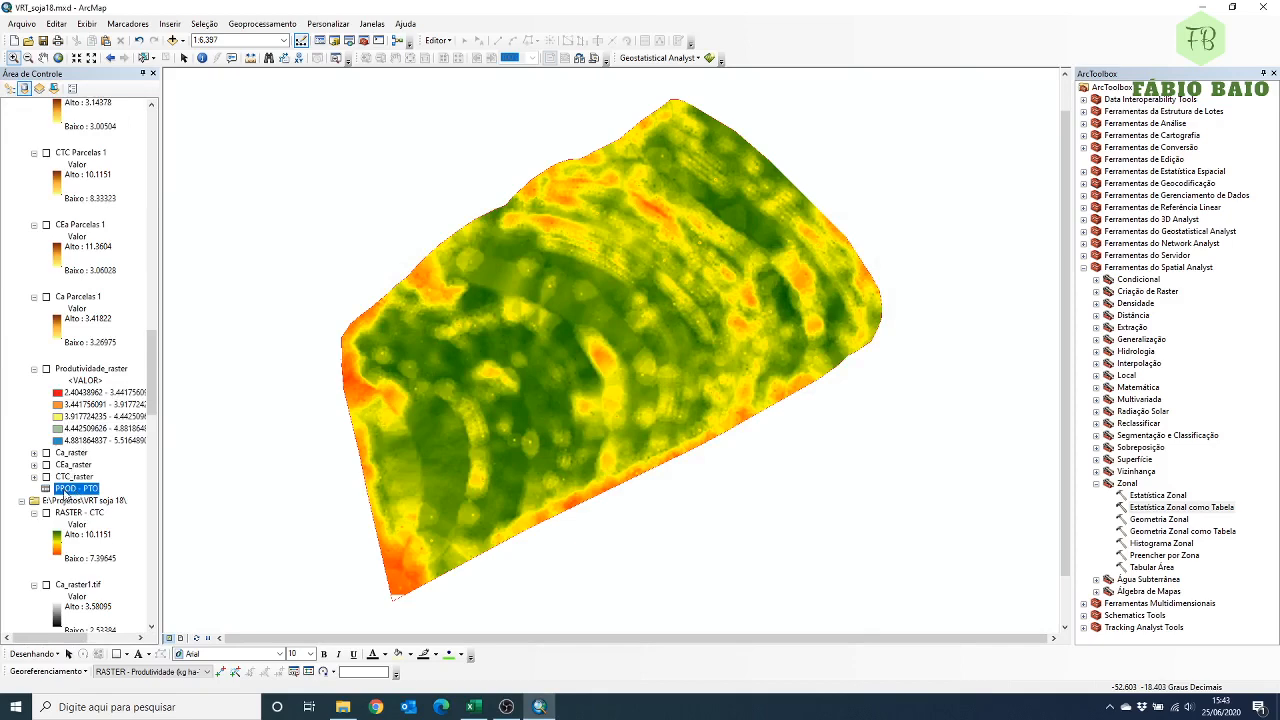
right_click(77, 489)
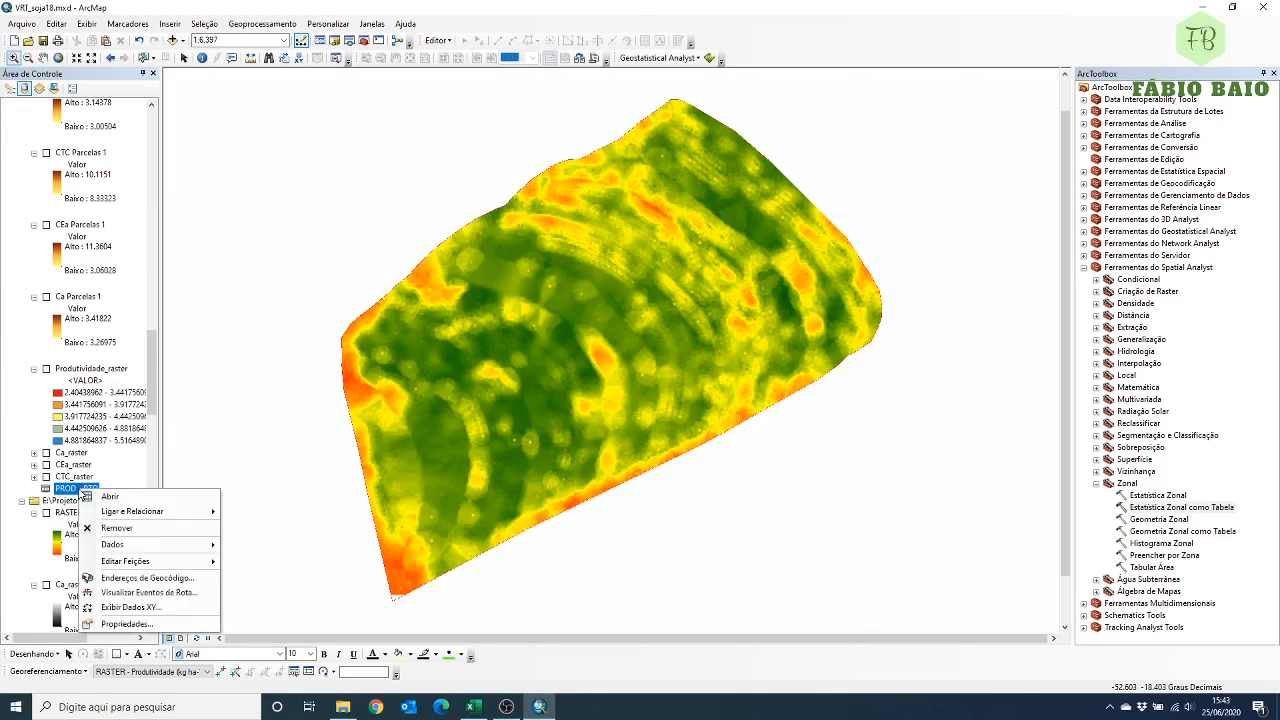
left_click(106, 499)
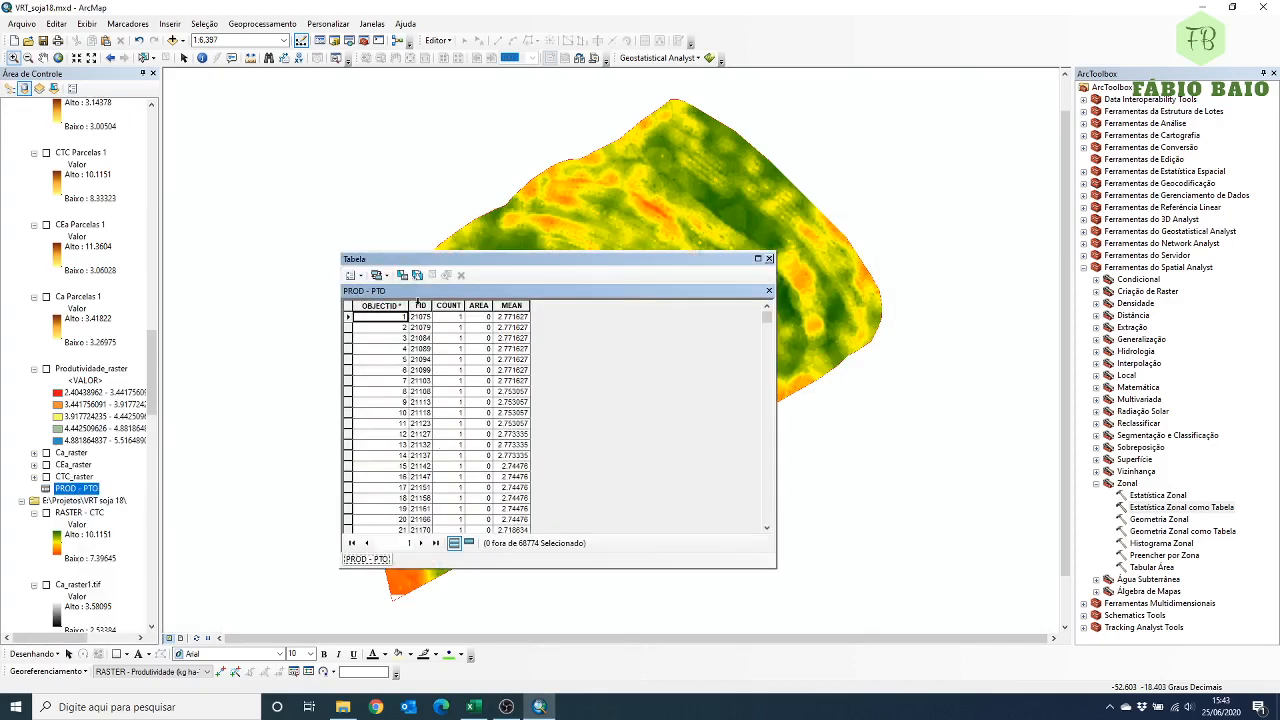
left_click(519, 318)
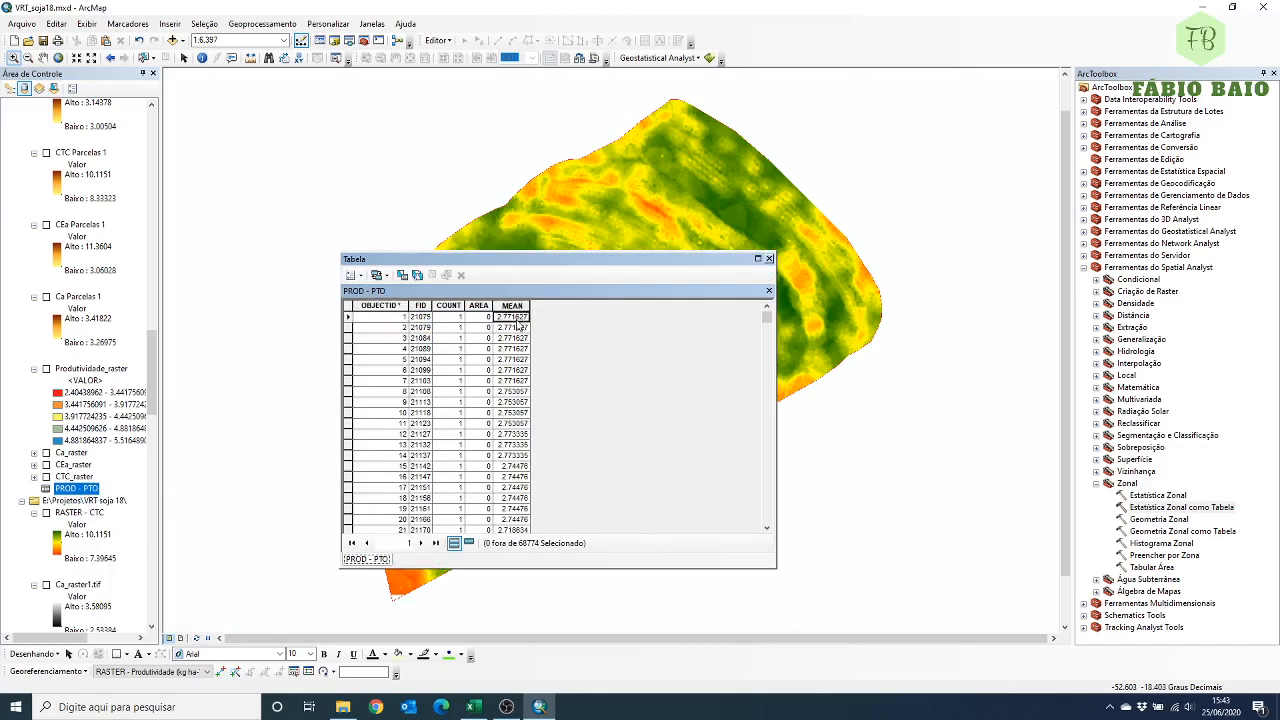
left_click(518, 350)
left_click(508, 403)
left_click(510, 444)
scroll(510, 455, "down", 8)
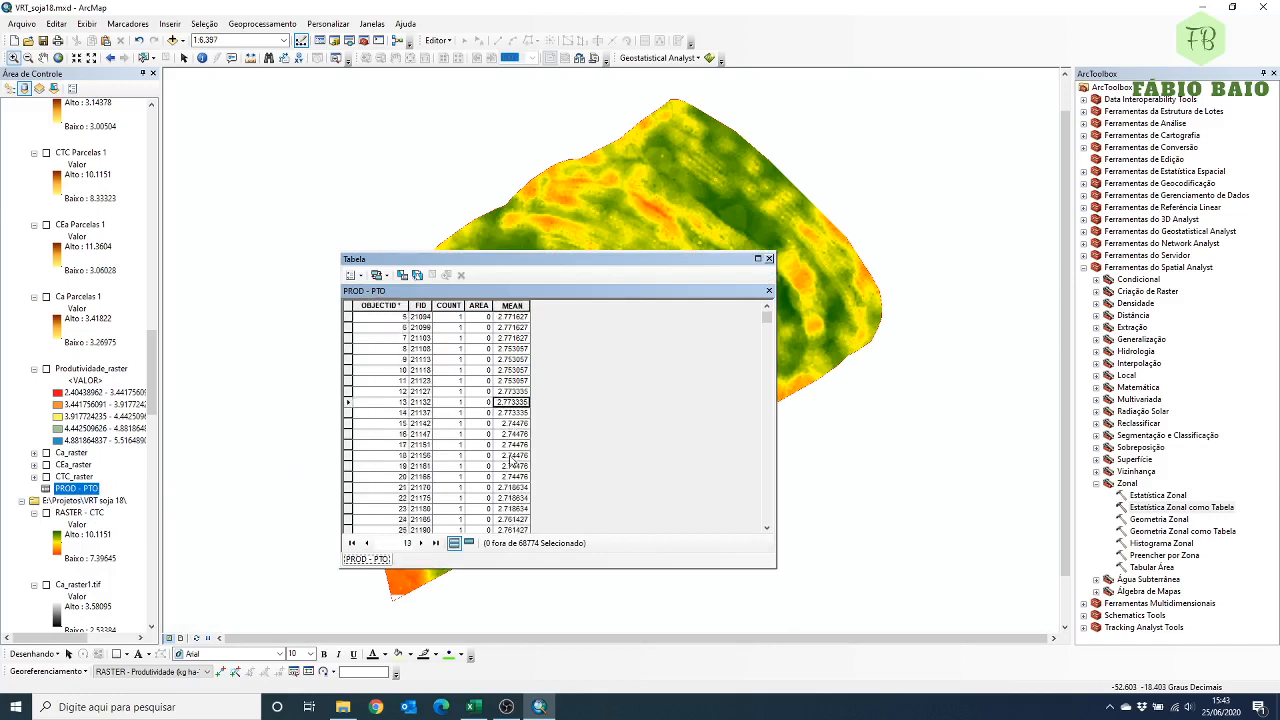
scroll(510, 462, "down", 5)
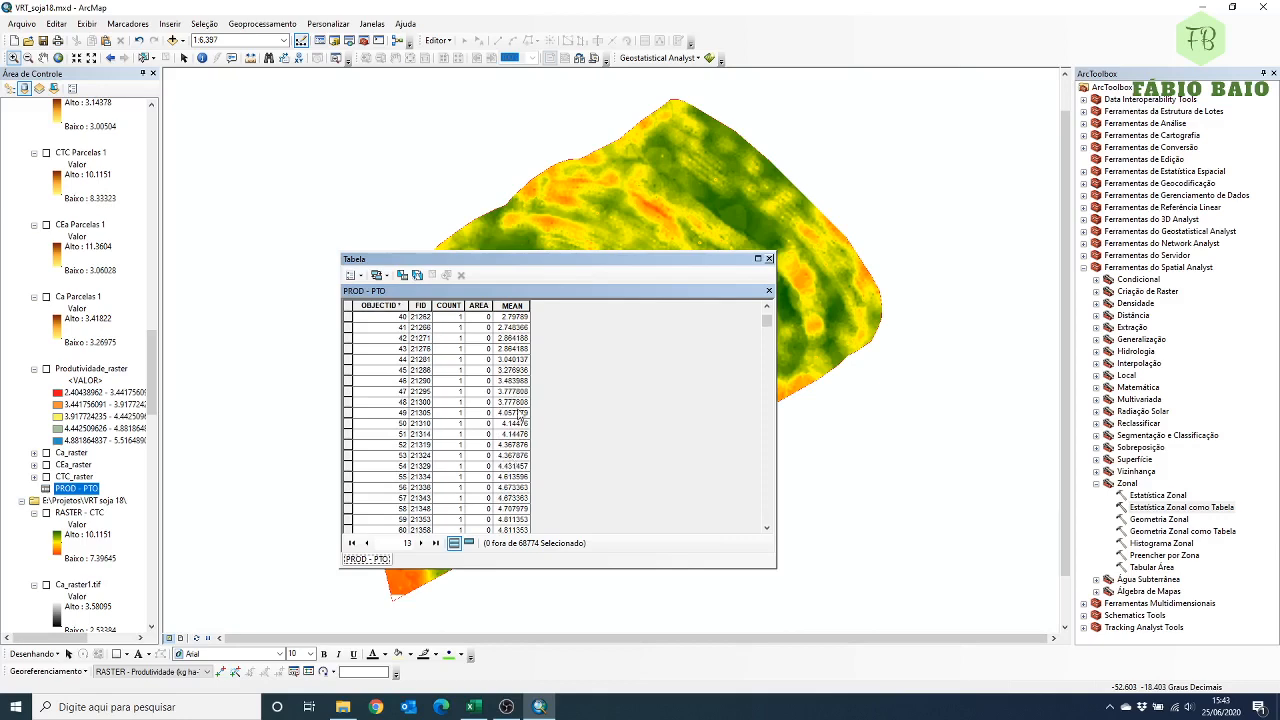
View the statistics and frequency distribution of the MEAN field and close them.
left_click(512, 306)
right_click(513, 306)
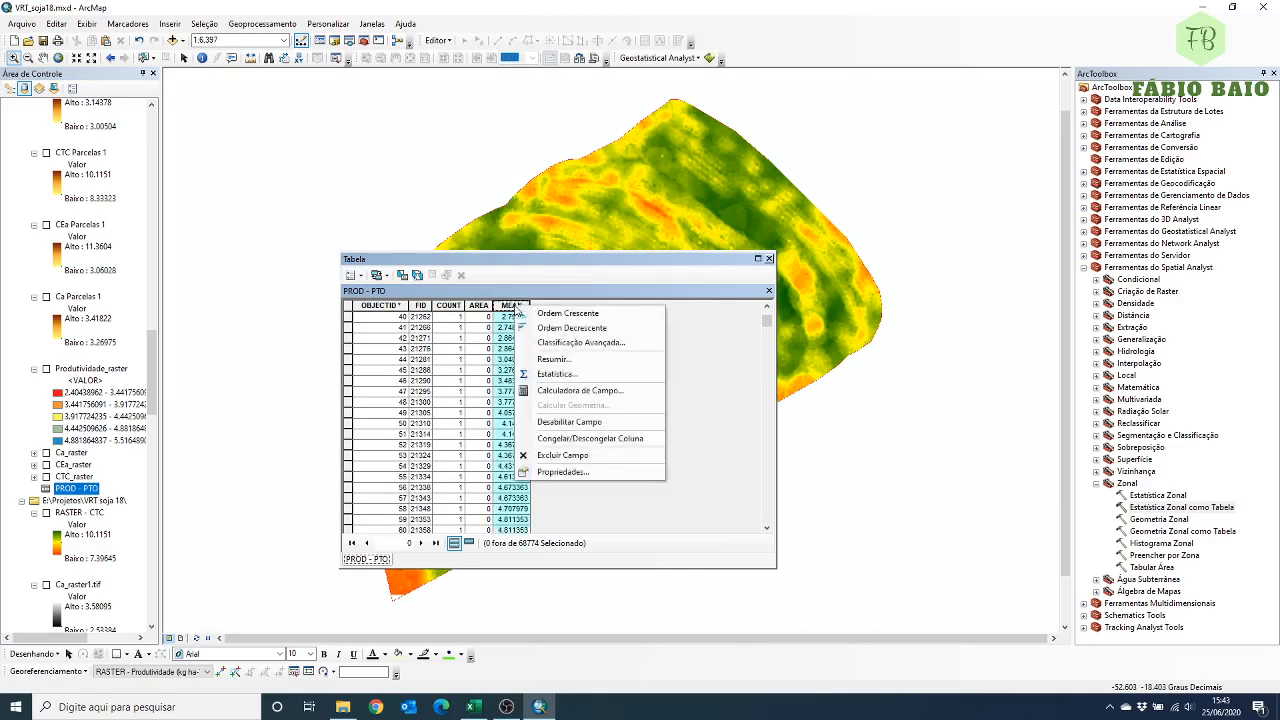
left_click(560, 374)
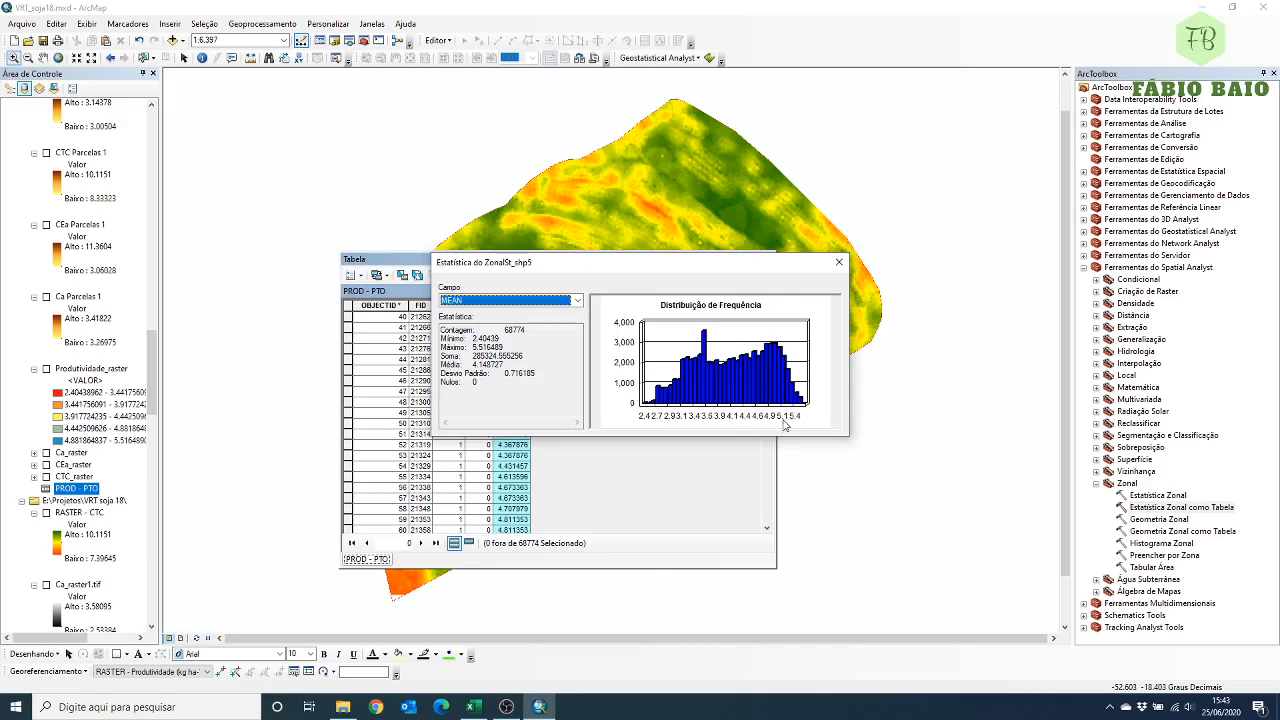
left_click(839, 263)
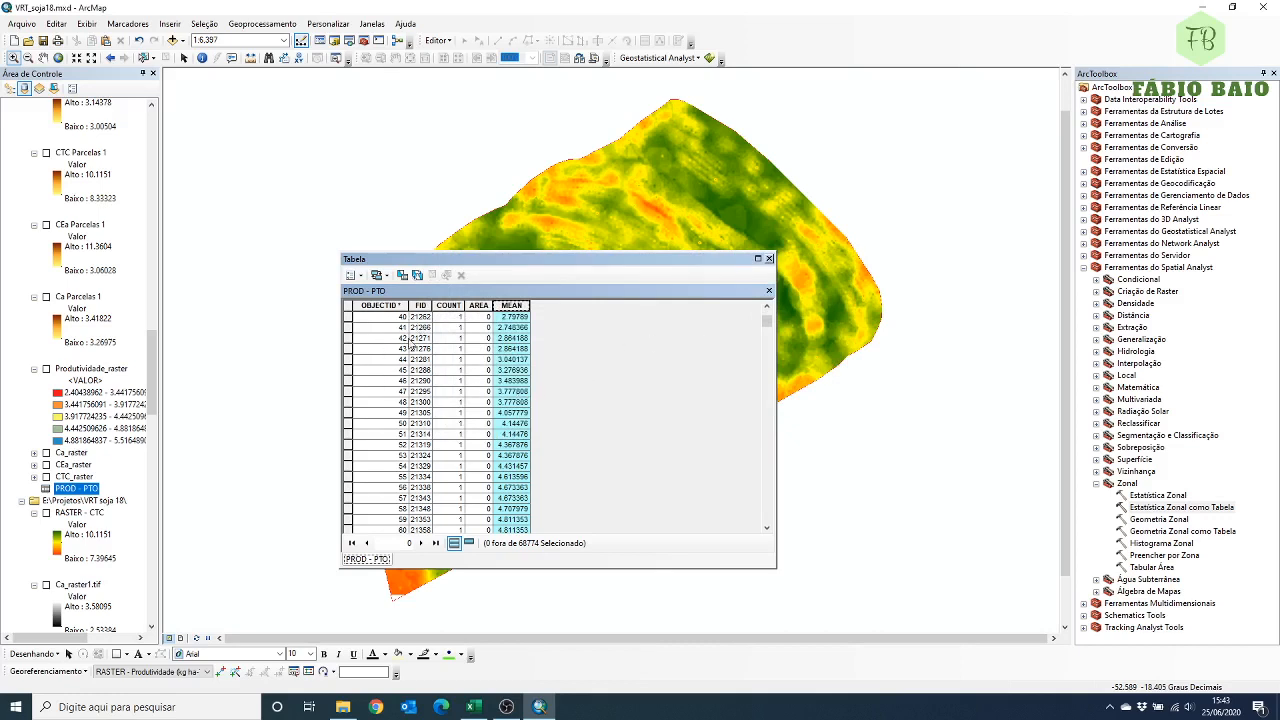
Start exporting all PROD - PTO records to the VRT soja 18 project folder under the name PROD.
left_click_drag(767, 321, 767, 310)
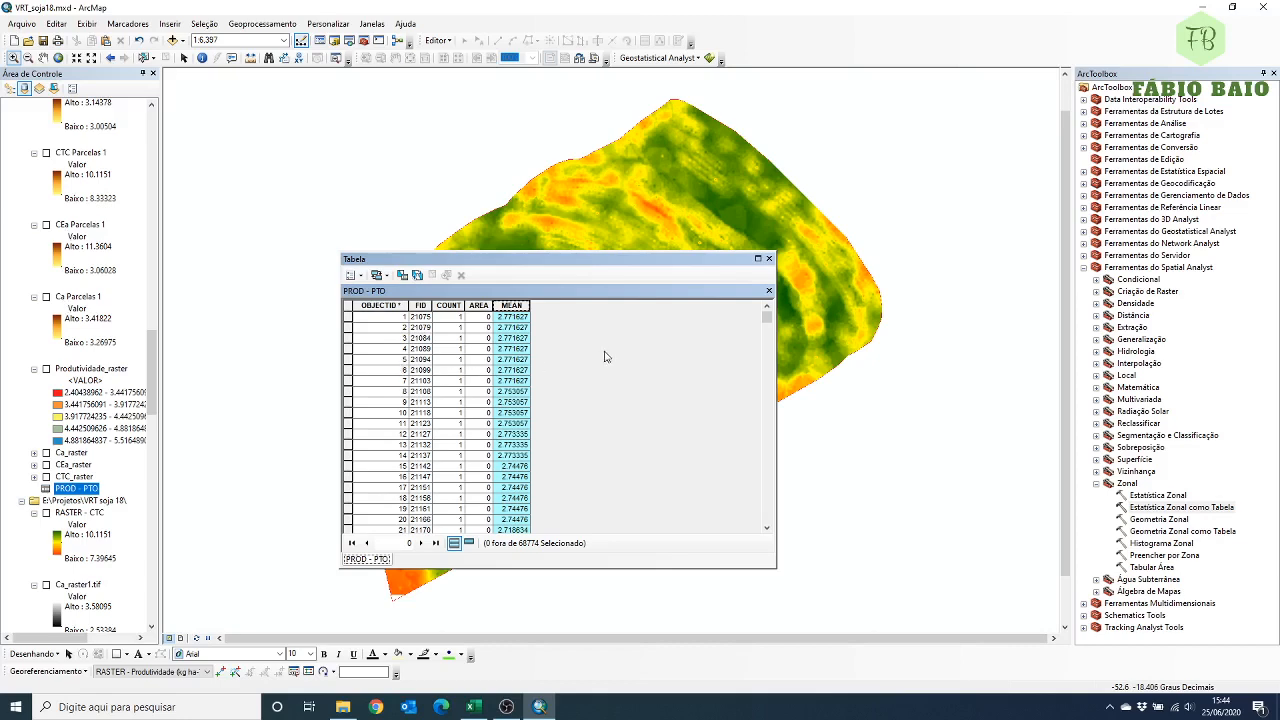
left_click(358, 276)
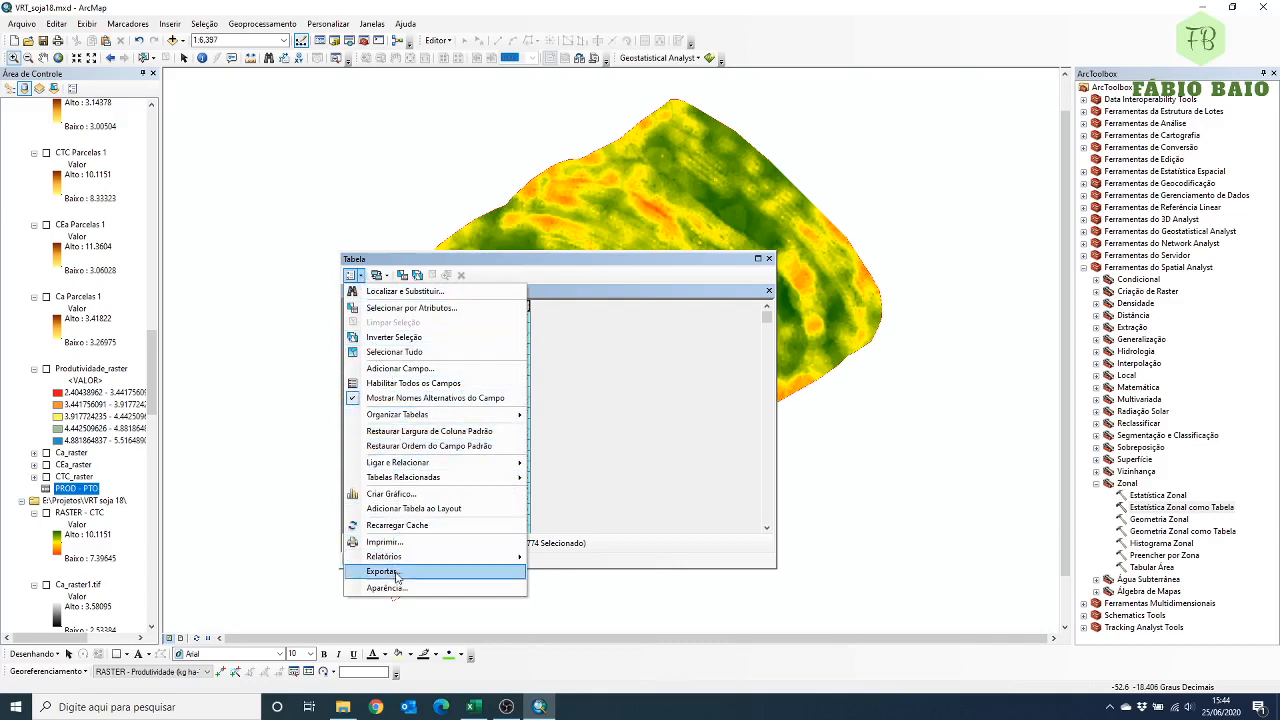
left_click(396, 574)
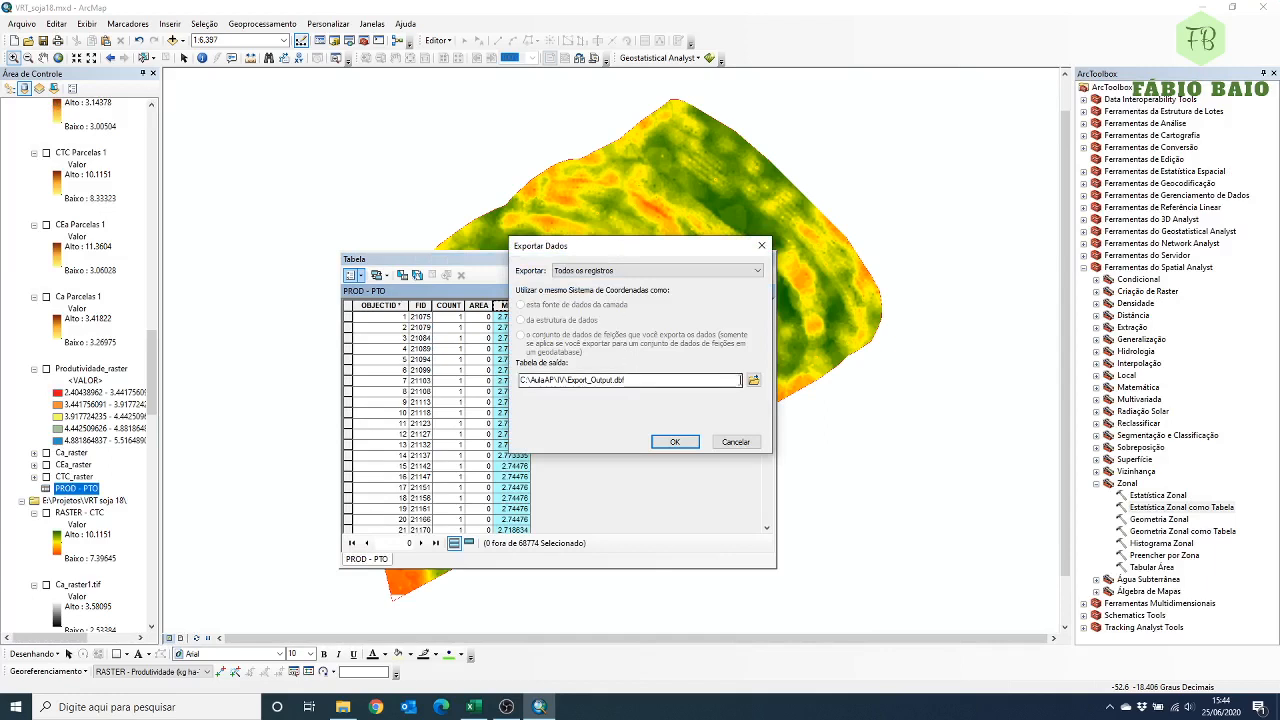
left_click(753, 380)
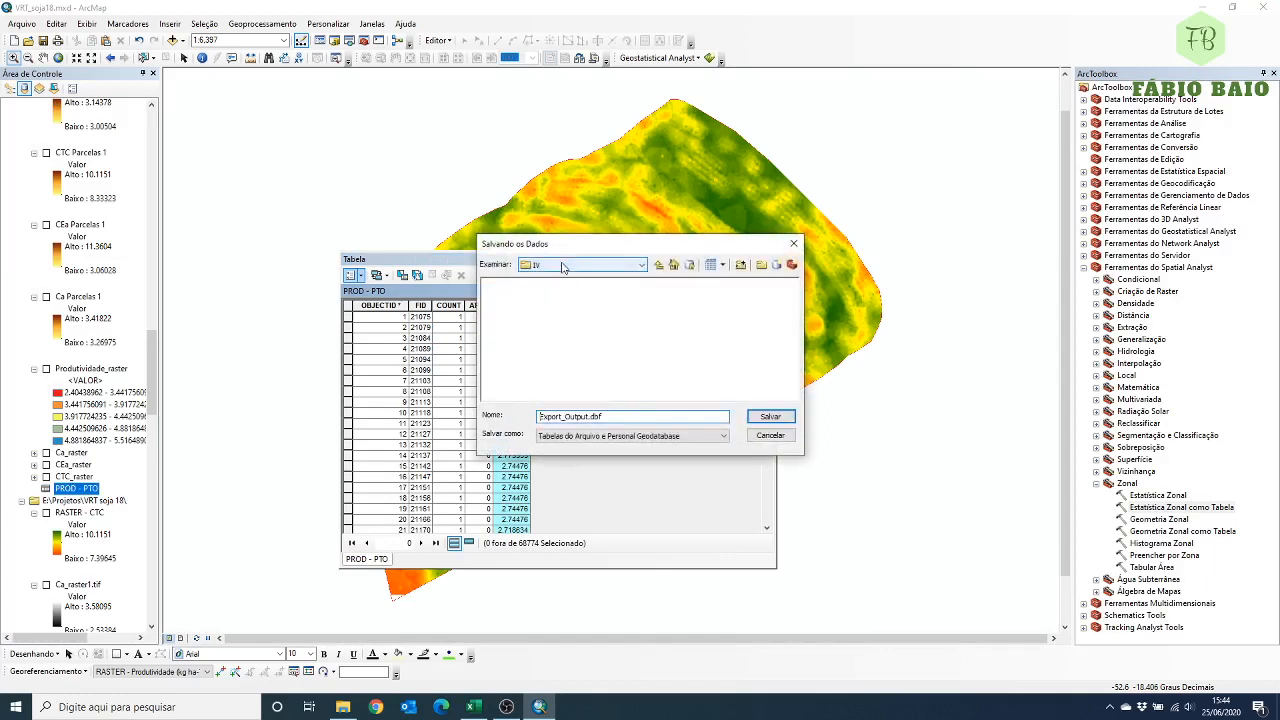
left_click(673, 265)
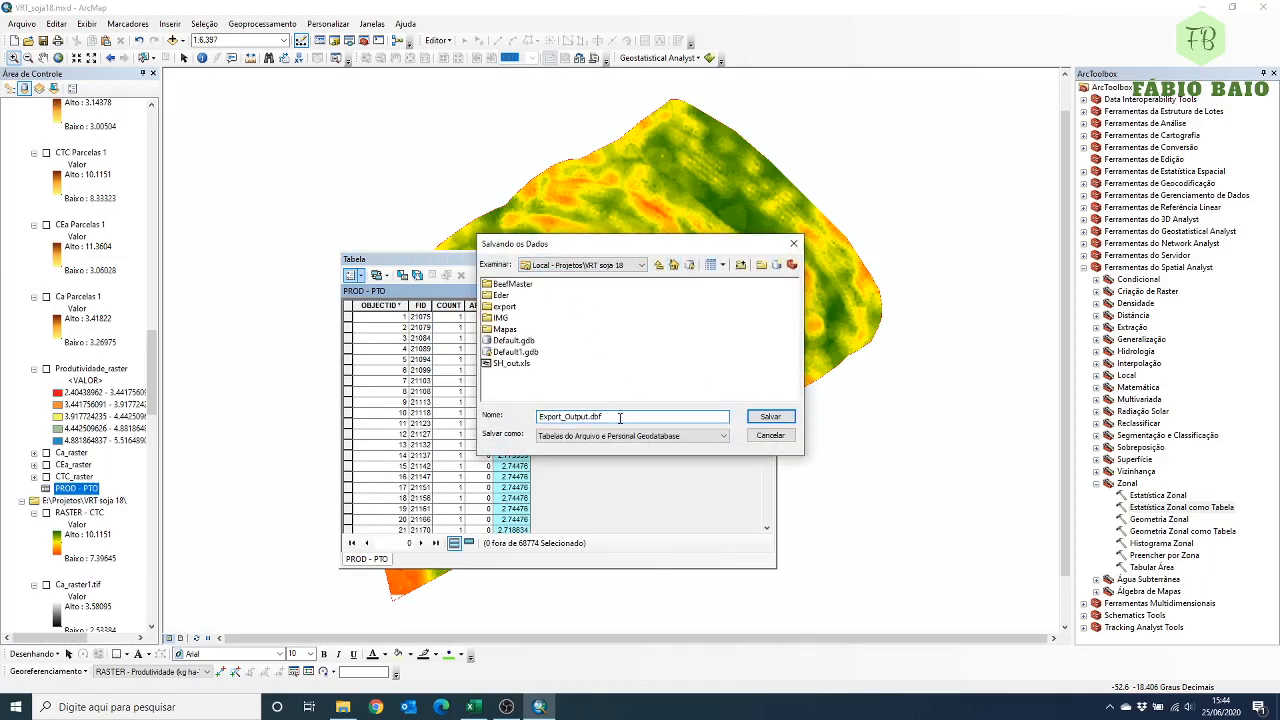
left_click_drag(622, 416, 514, 415)
type("PROD")
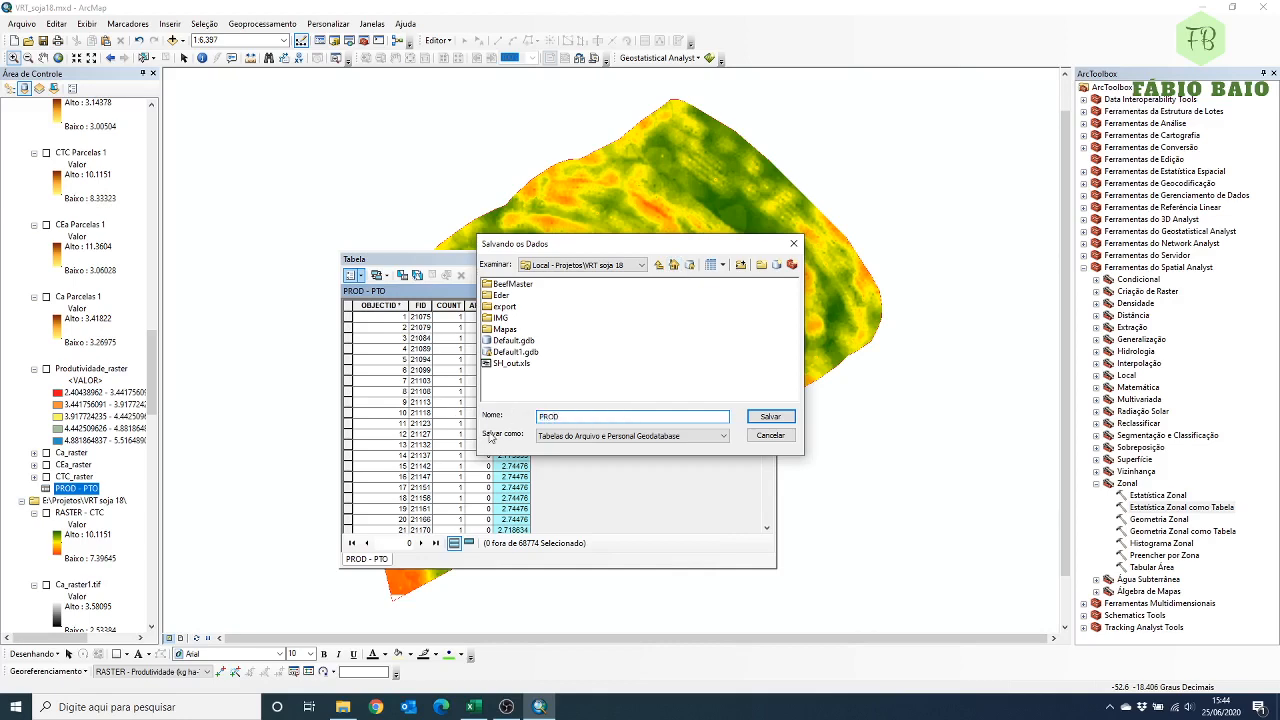
Set the export format to dBASE table, export the records as PROD.dbf and close the table.
left_click(590, 439)
left_click(590, 458)
left_click(600, 436)
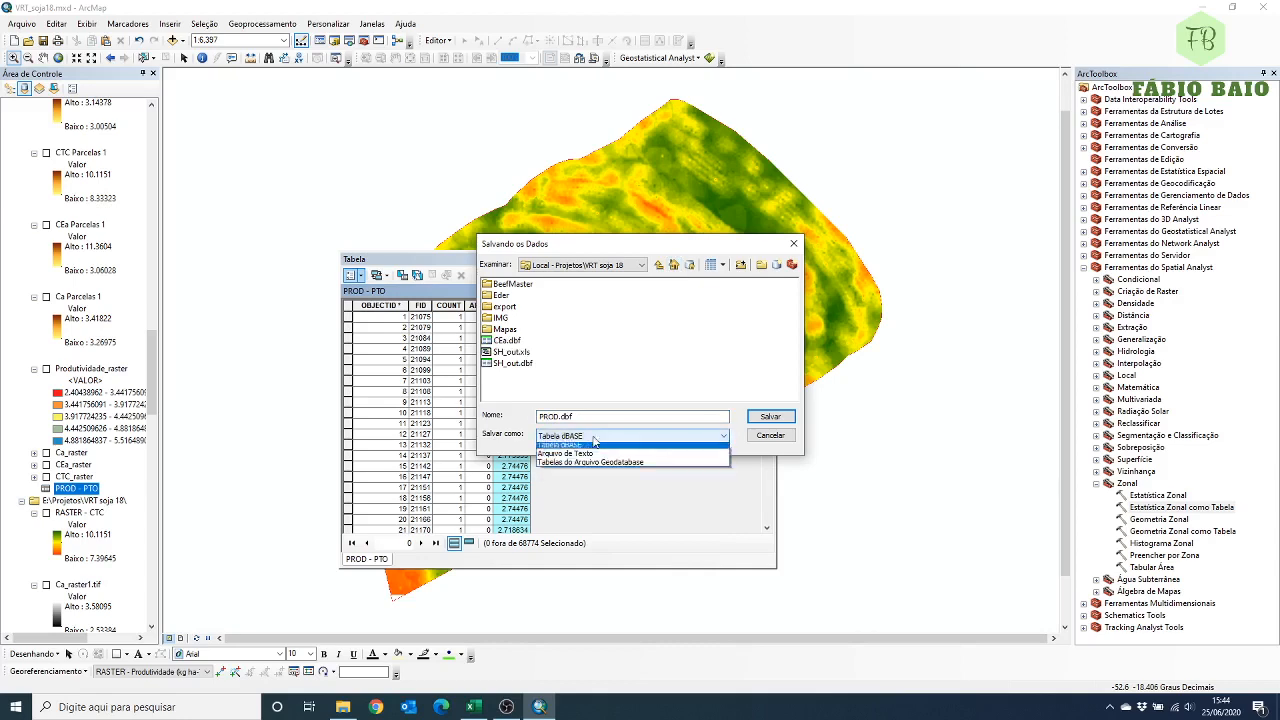
left_click(598, 456)
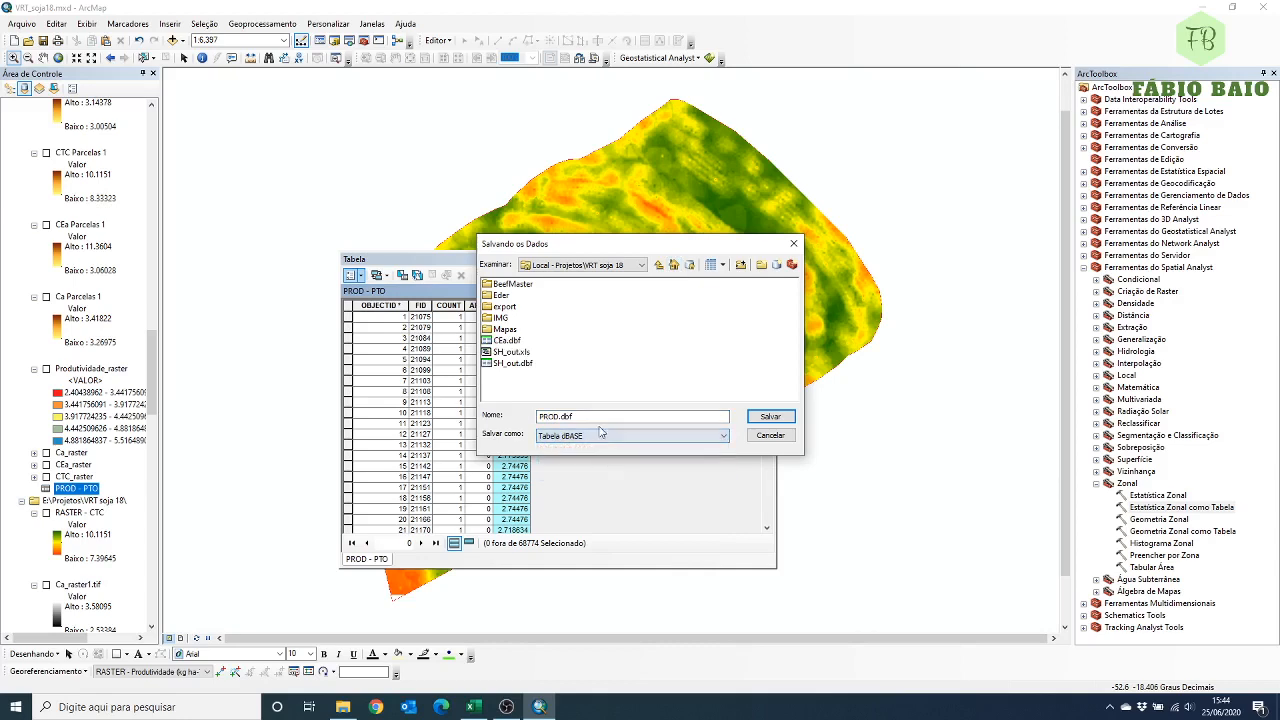
left_click(642, 418)
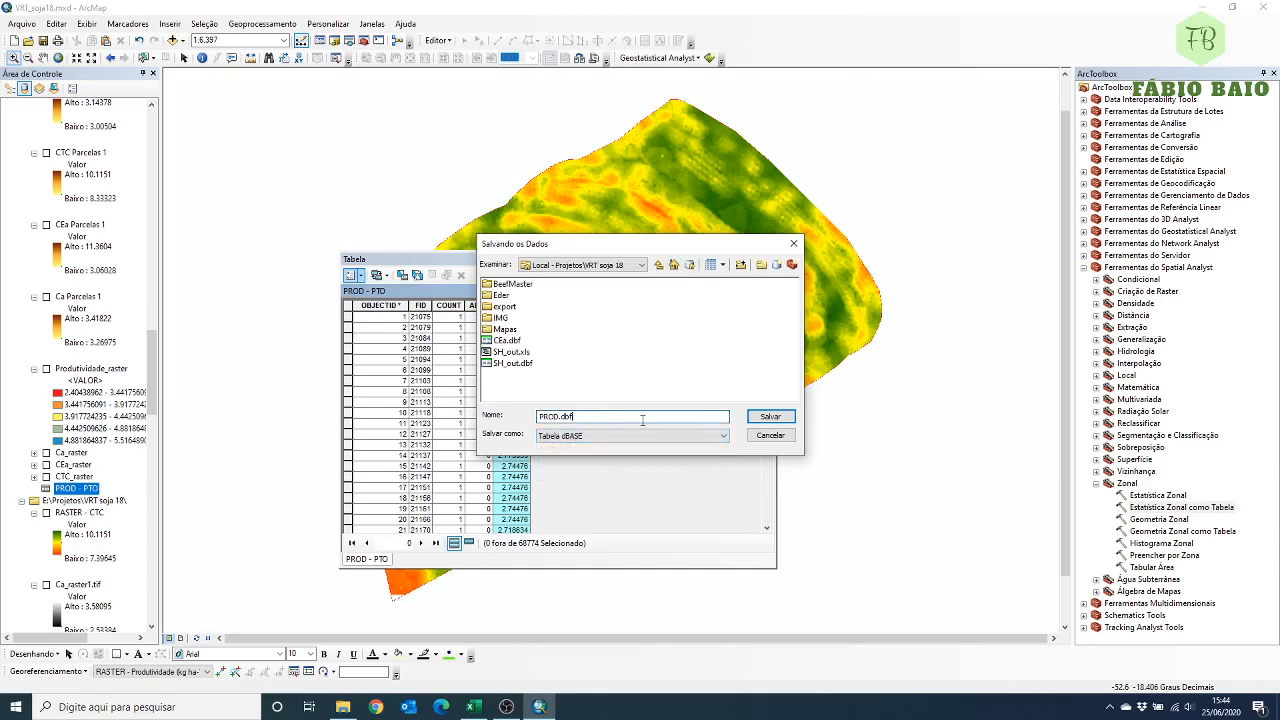
left_click(771, 419)
left_click(675, 442)
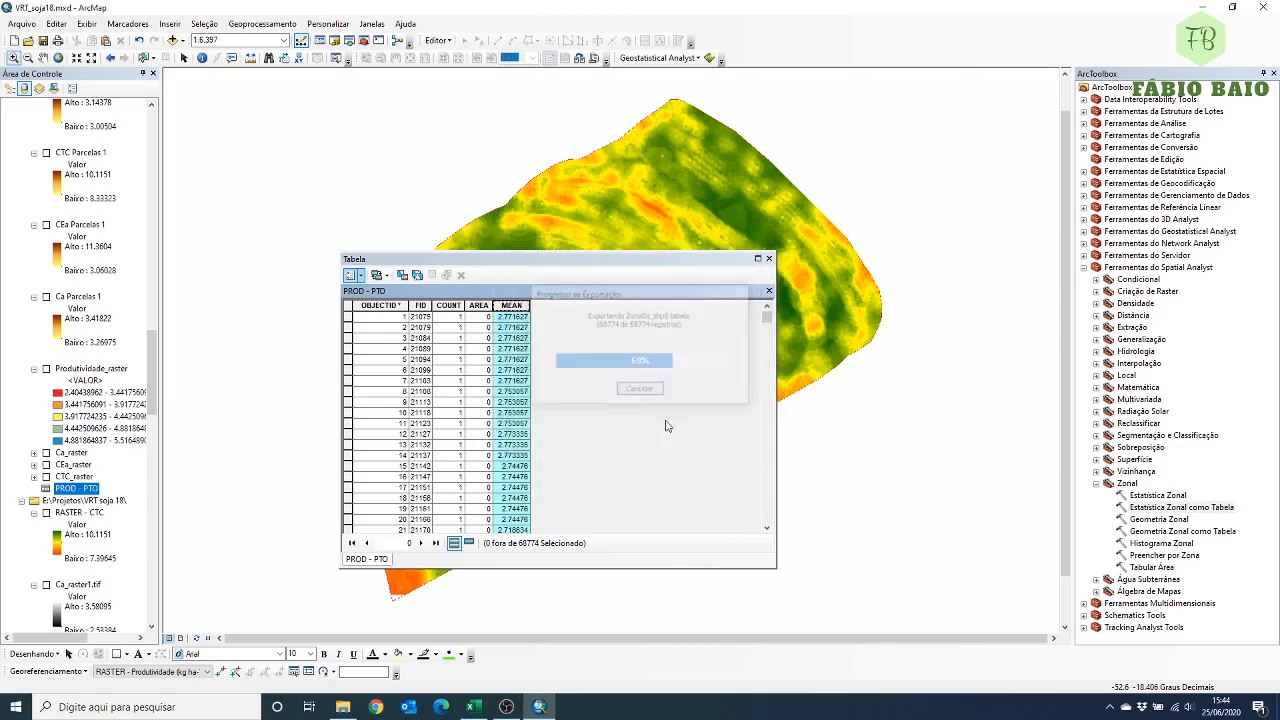
left_click(663, 399)
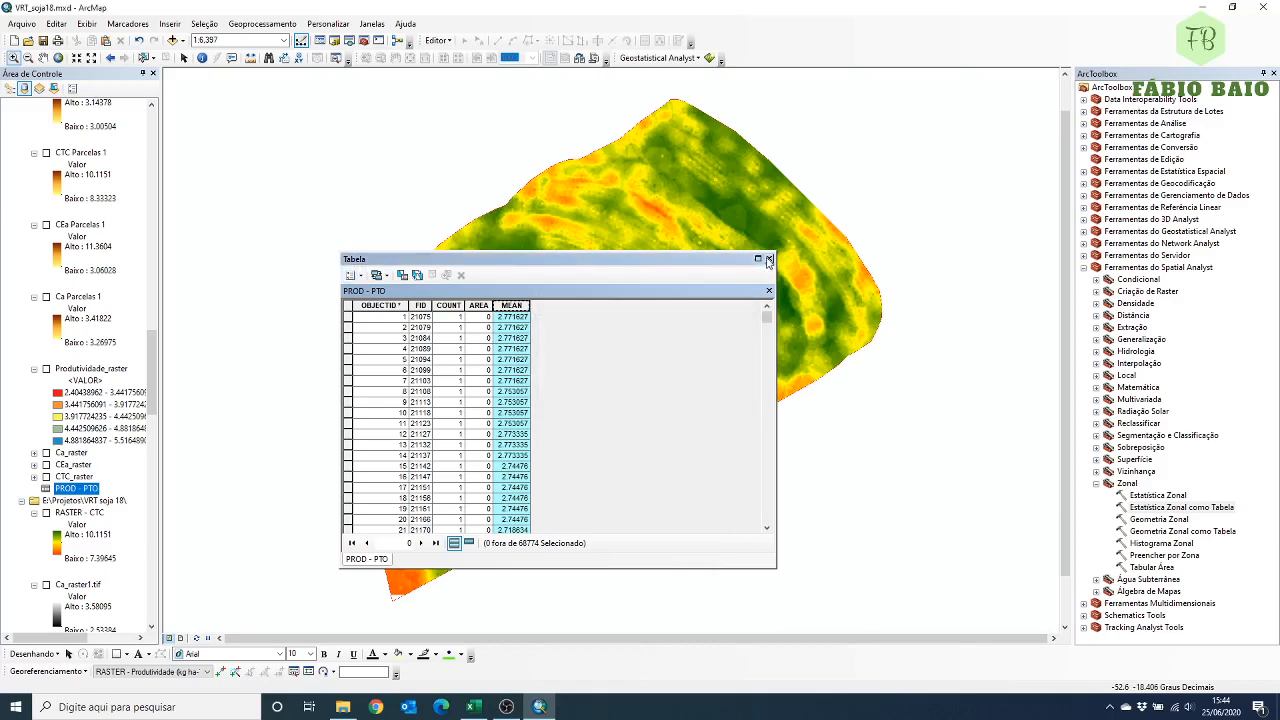
left_click(769, 258)
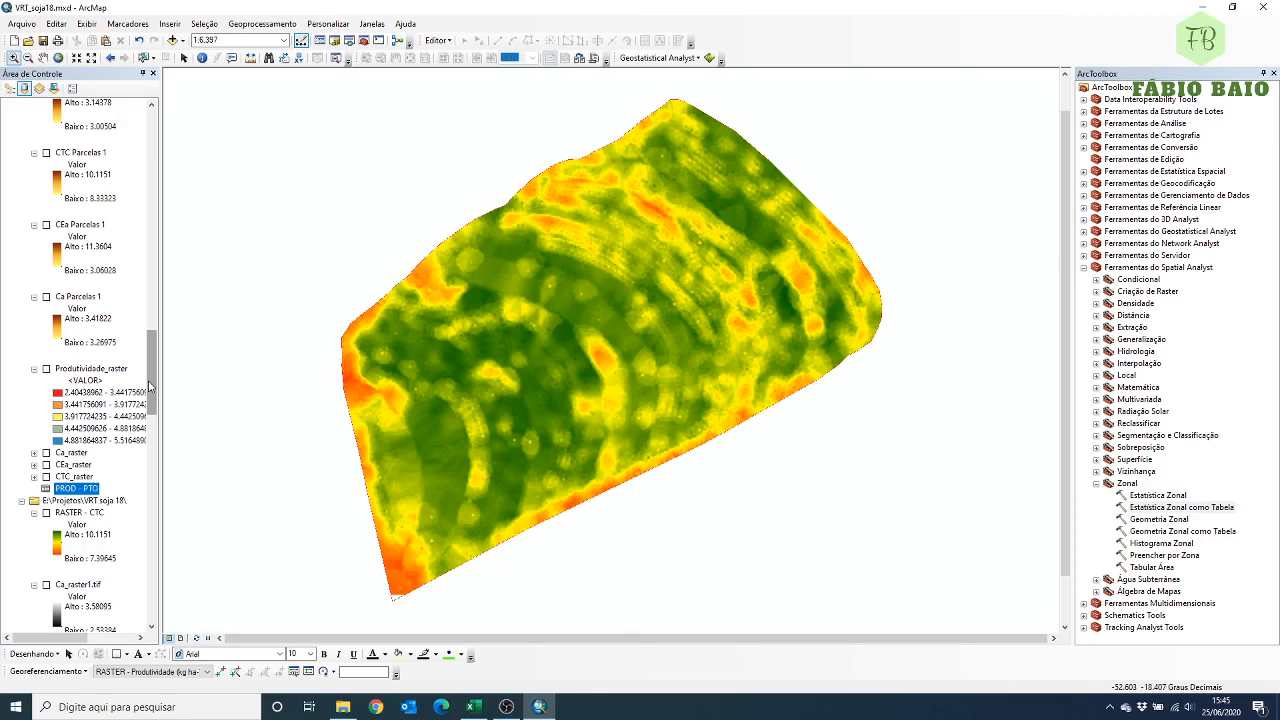
List the layers by drawing order again and select the RASTER - CTC layer.
left_click_drag(150, 385, 150, 150)
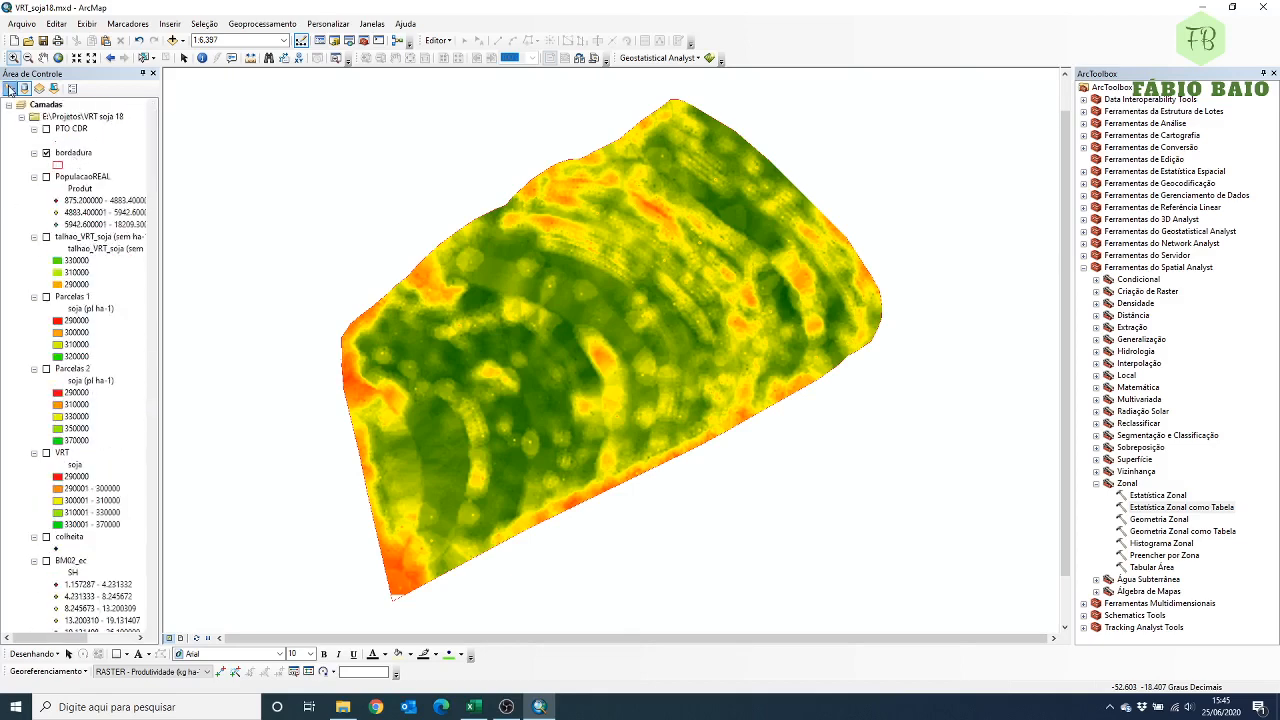
left_click(9, 88)
left_click(60, 141)
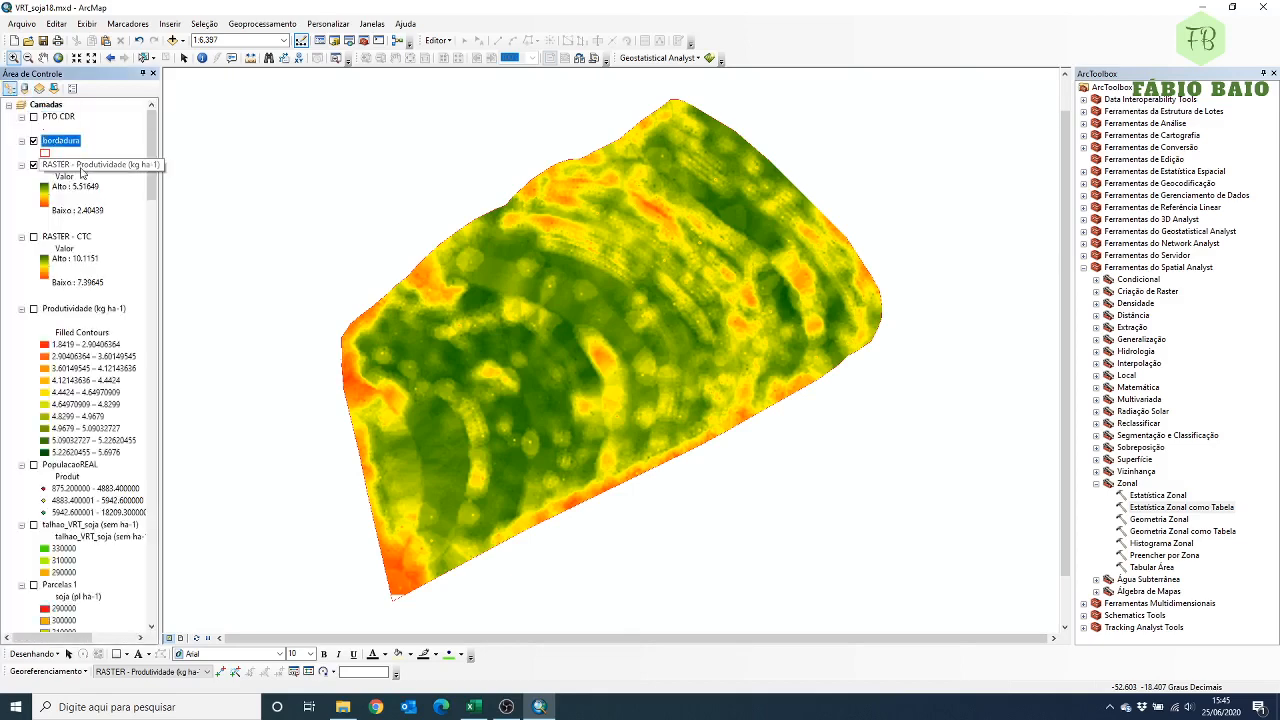
left_click(72, 166)
left_click(70, 238)
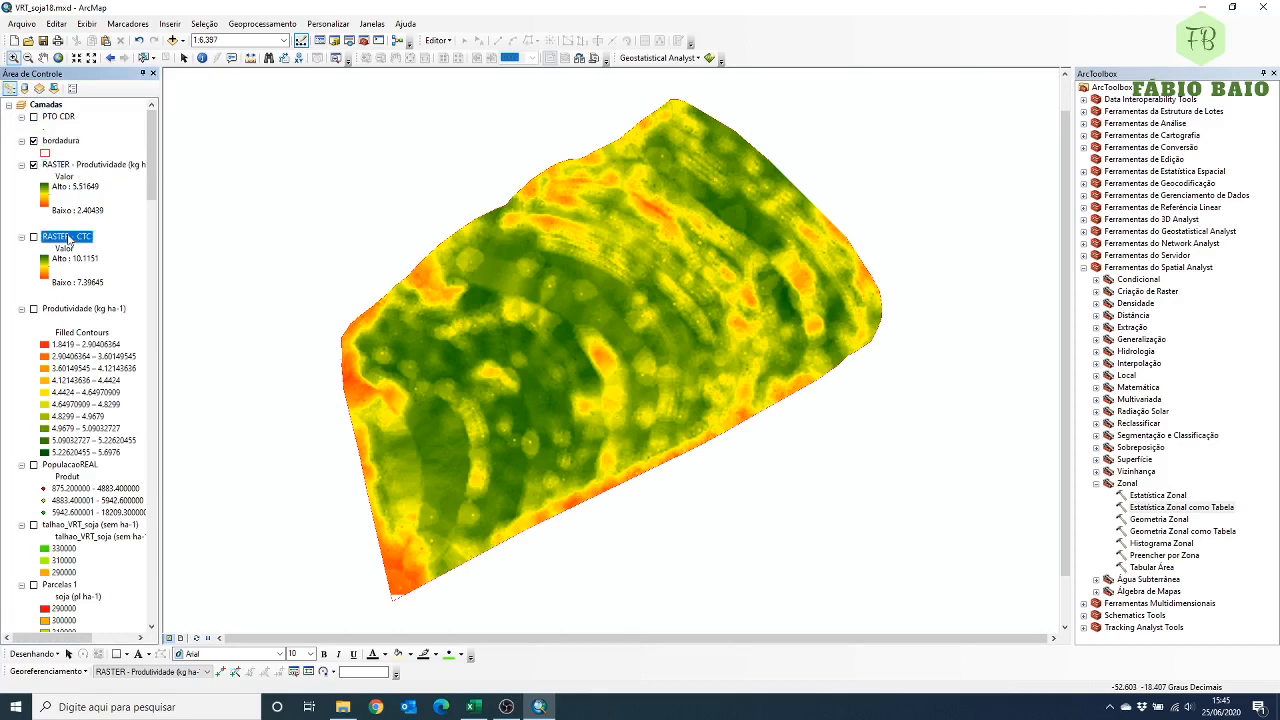
Close ArcMap without saving changes to VRT_soja18.mxd and switch to the CDR workbook in Excel.
left_click(1262, 8)
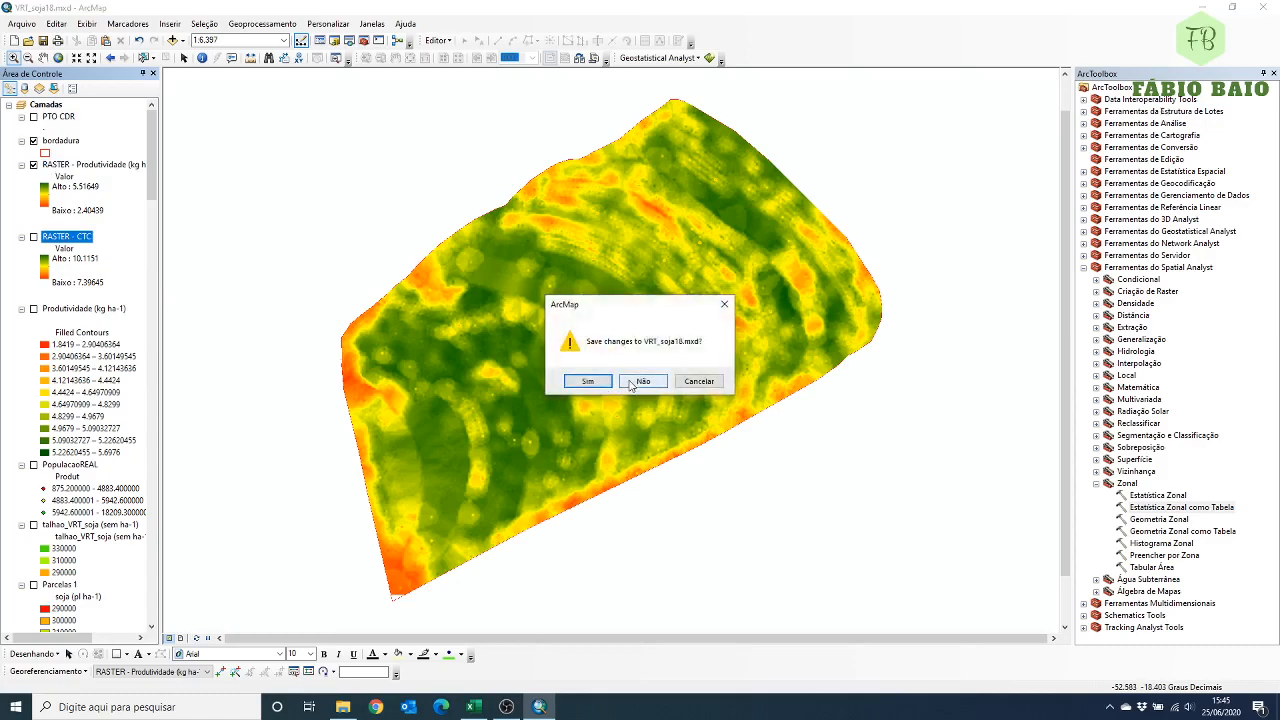
left_click(632, 383)
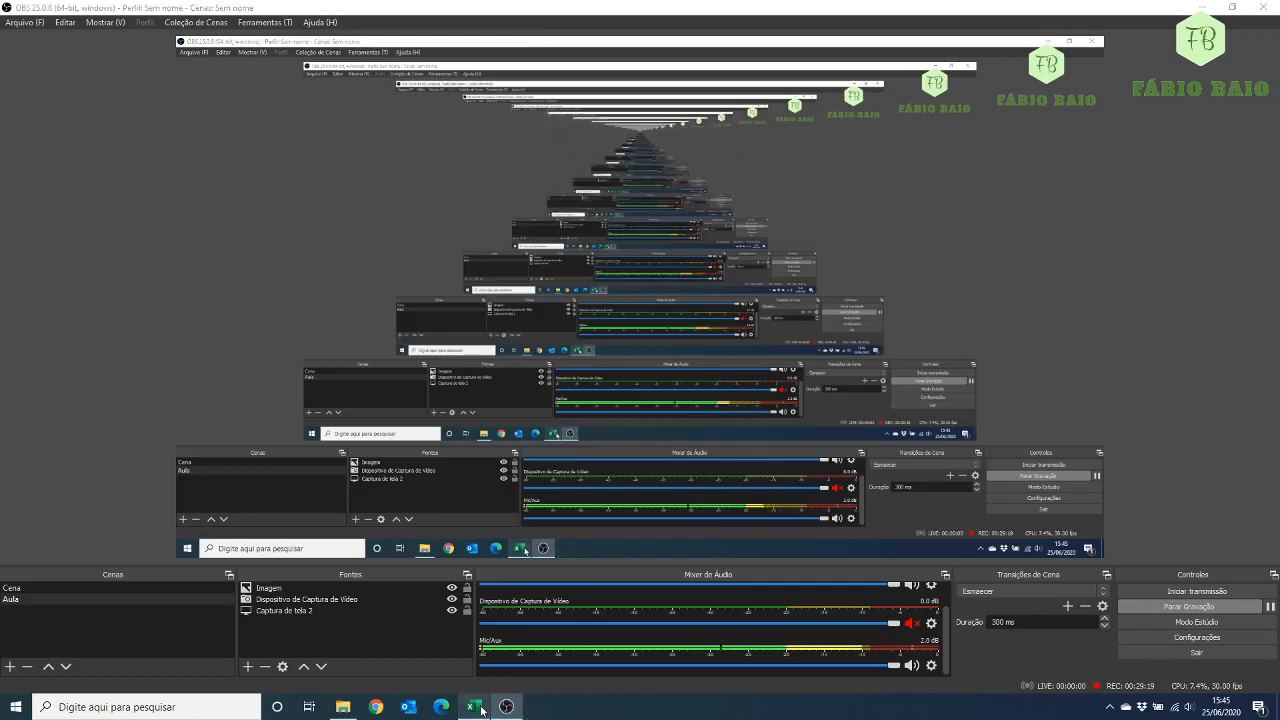
left_click(474, 707)
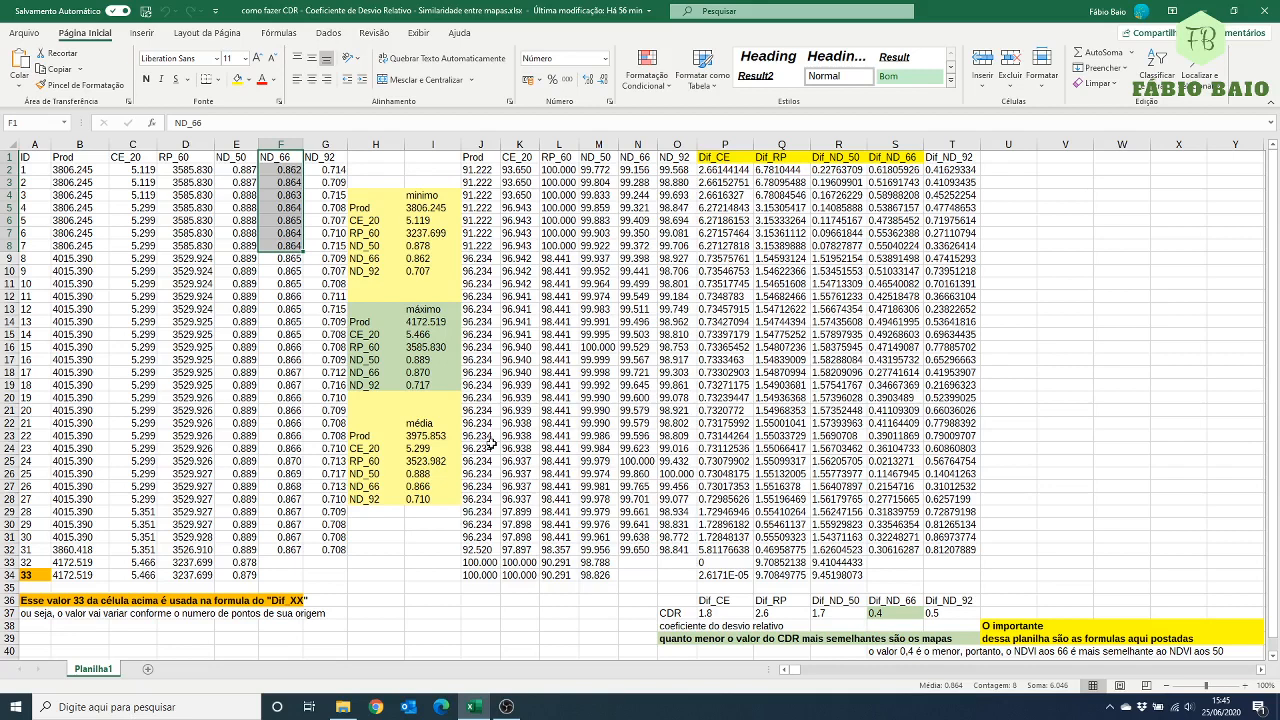
Review the point IDs and the Prod, CE_20, RP_60 and ND_50 values in the data columns.
left_click(736, 320)
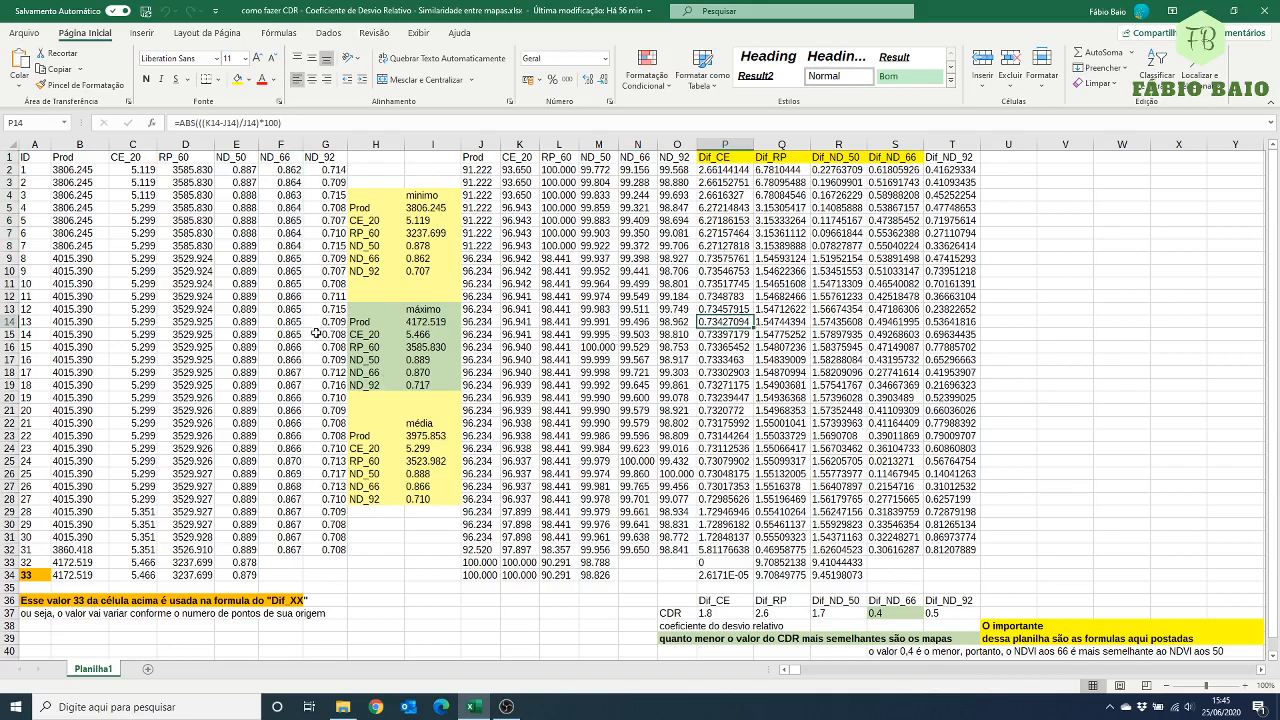
left_click(83, 170)
left_click_drag(83, 170, 80, 576)
left_click_drag(30, 170, 28, 577)
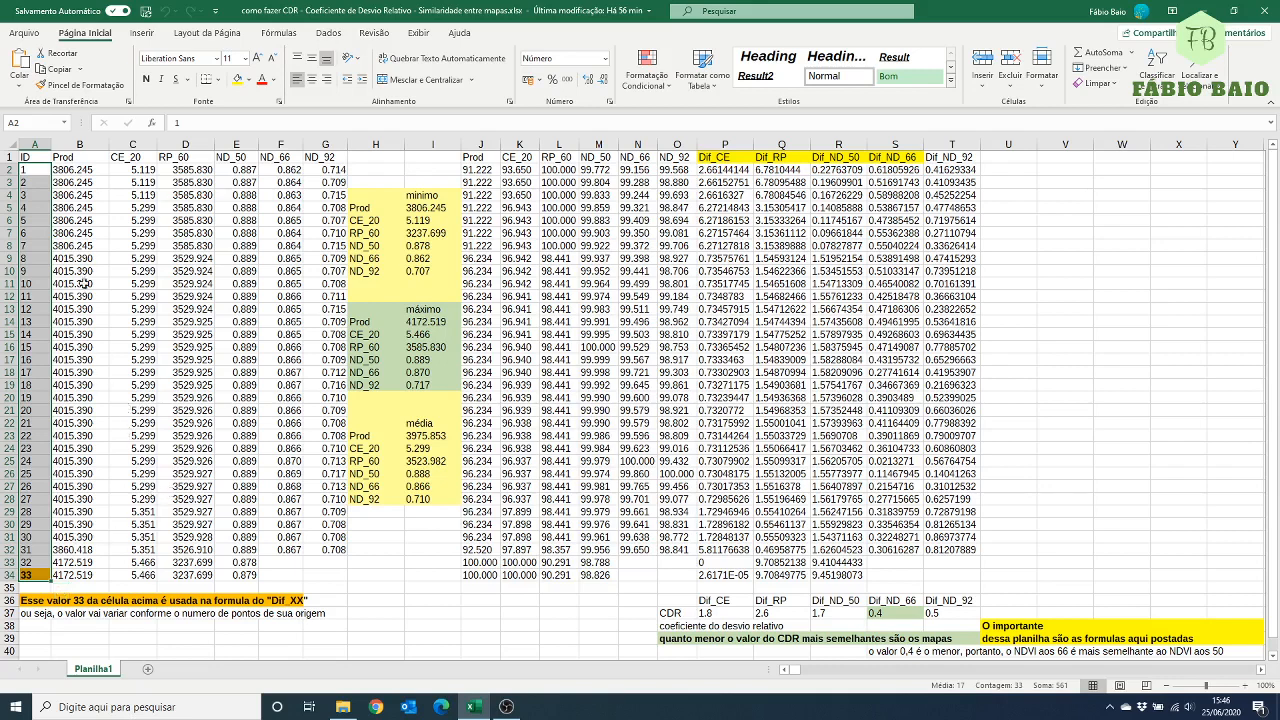
left_click_drag(75, 170, 86, 574)
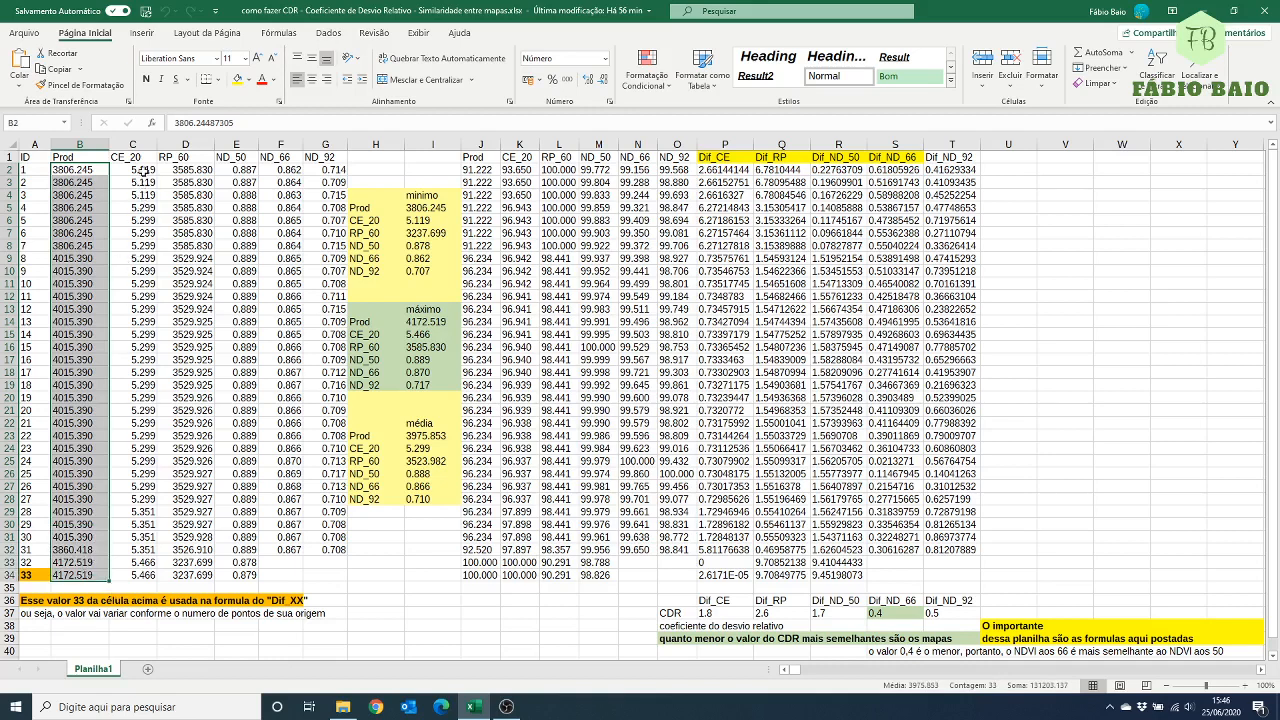
left_click_drag(143, 172, 147, 358)
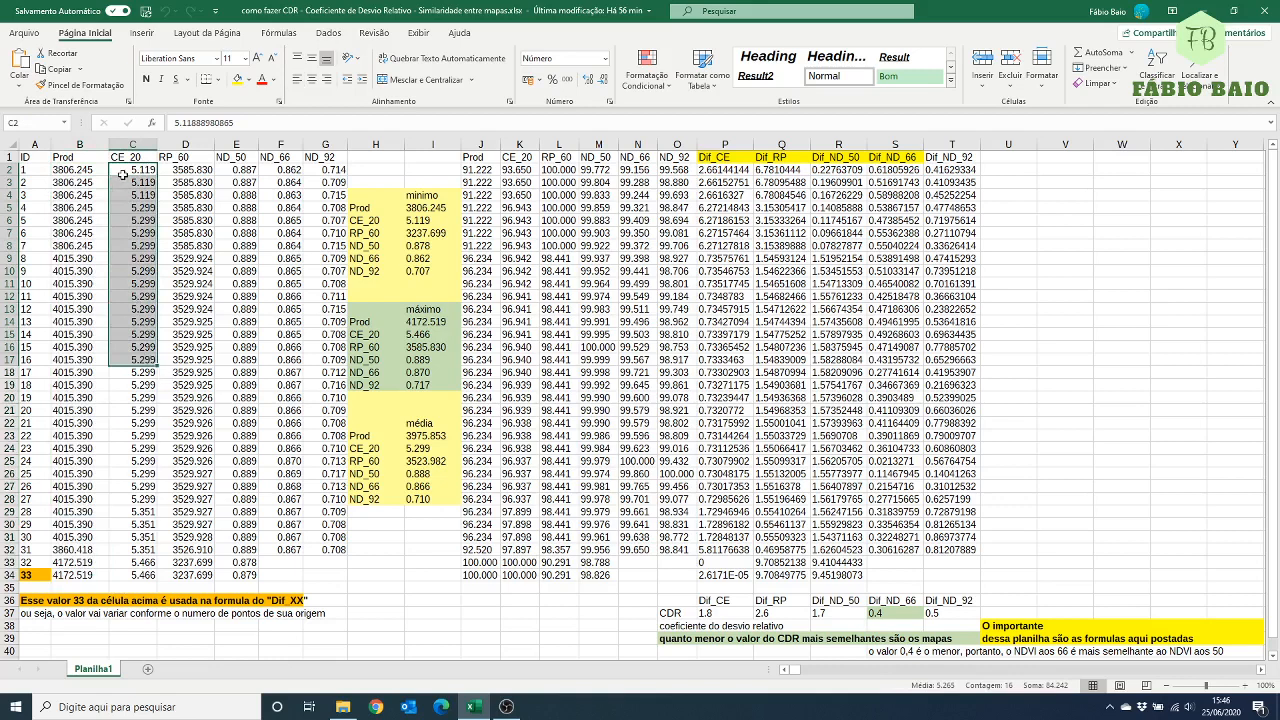
left_click_drag(196, 169, 200, 309)
left_click_drag(237, 170, 240, 308)
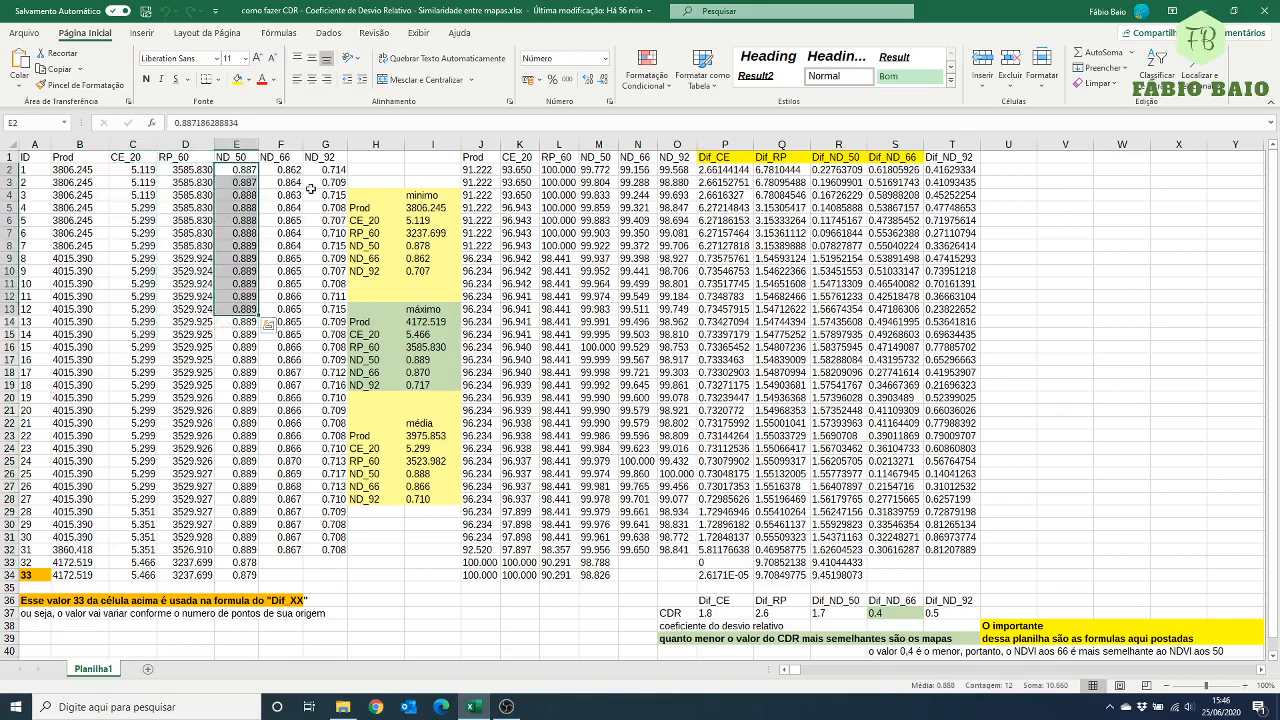
Rename the CE_20 header in cell C1 to CTC.
left_click(130, 158)
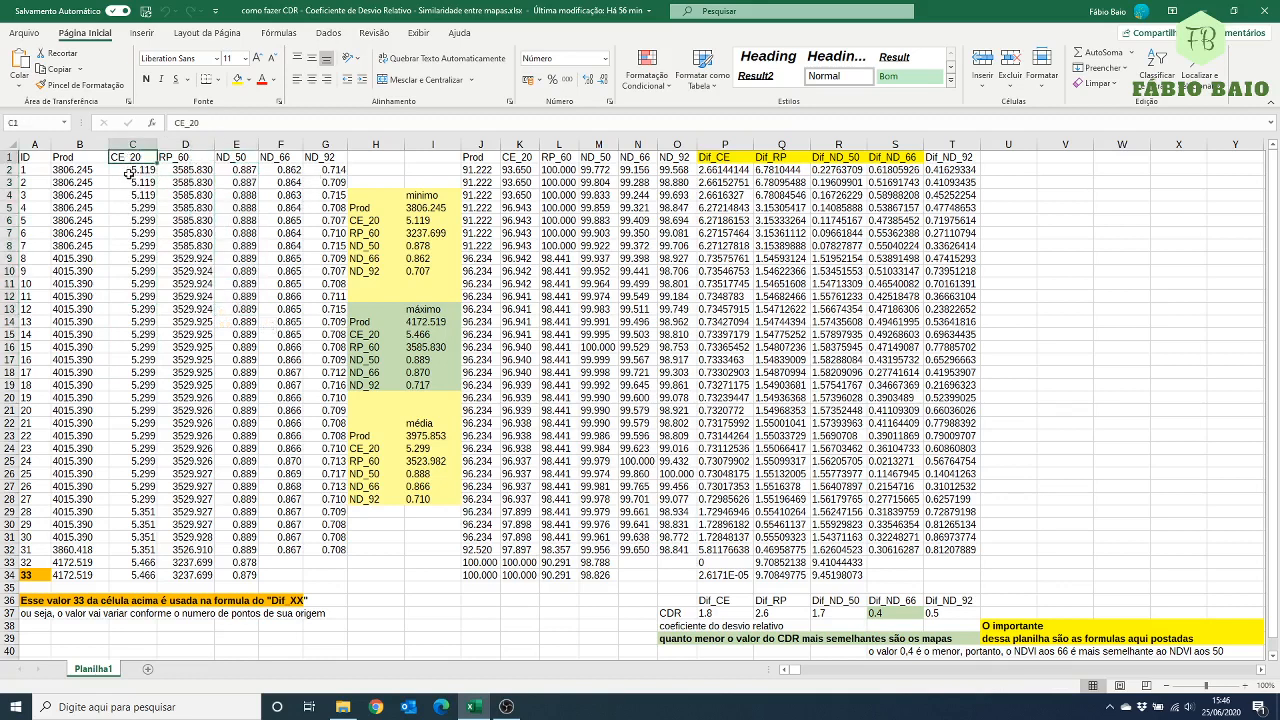
type("CTC")
key("Return")
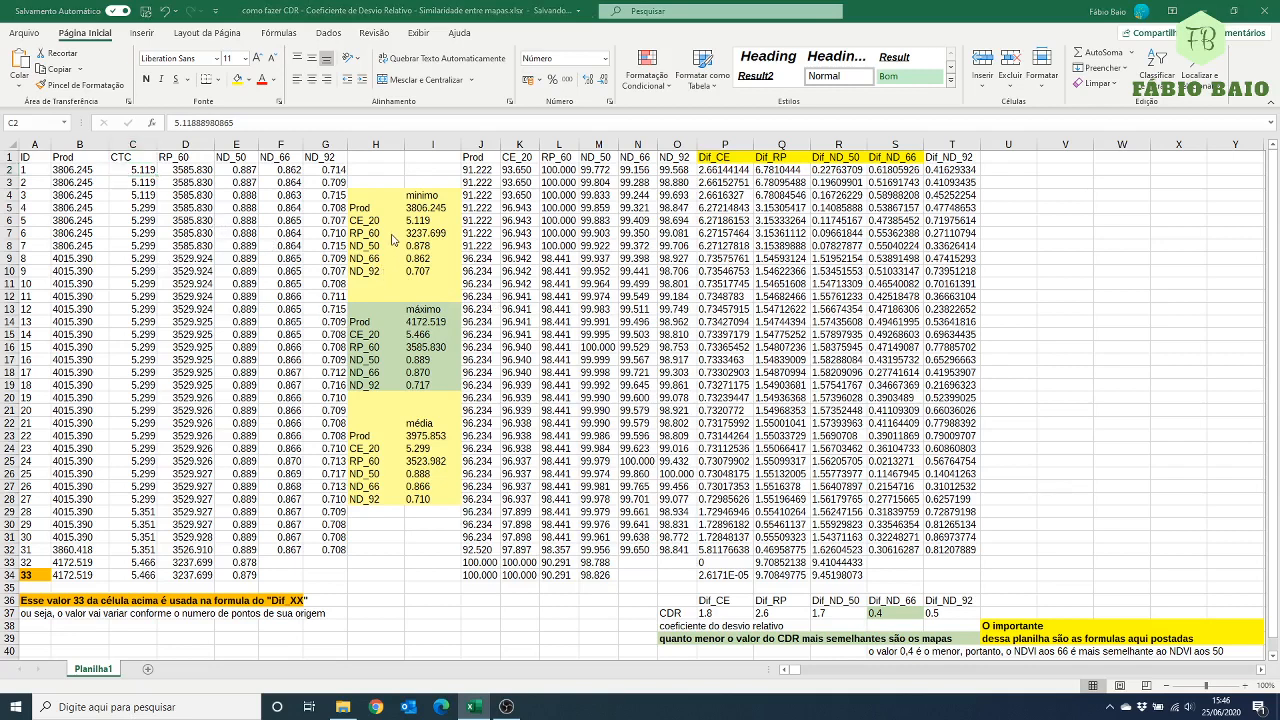
Review the data column headers from Prod to ND_92 and the first point ID.
left_click(84, 159)
left_click(129, 158)
left_click(179, 160)
left_click(247, 160)
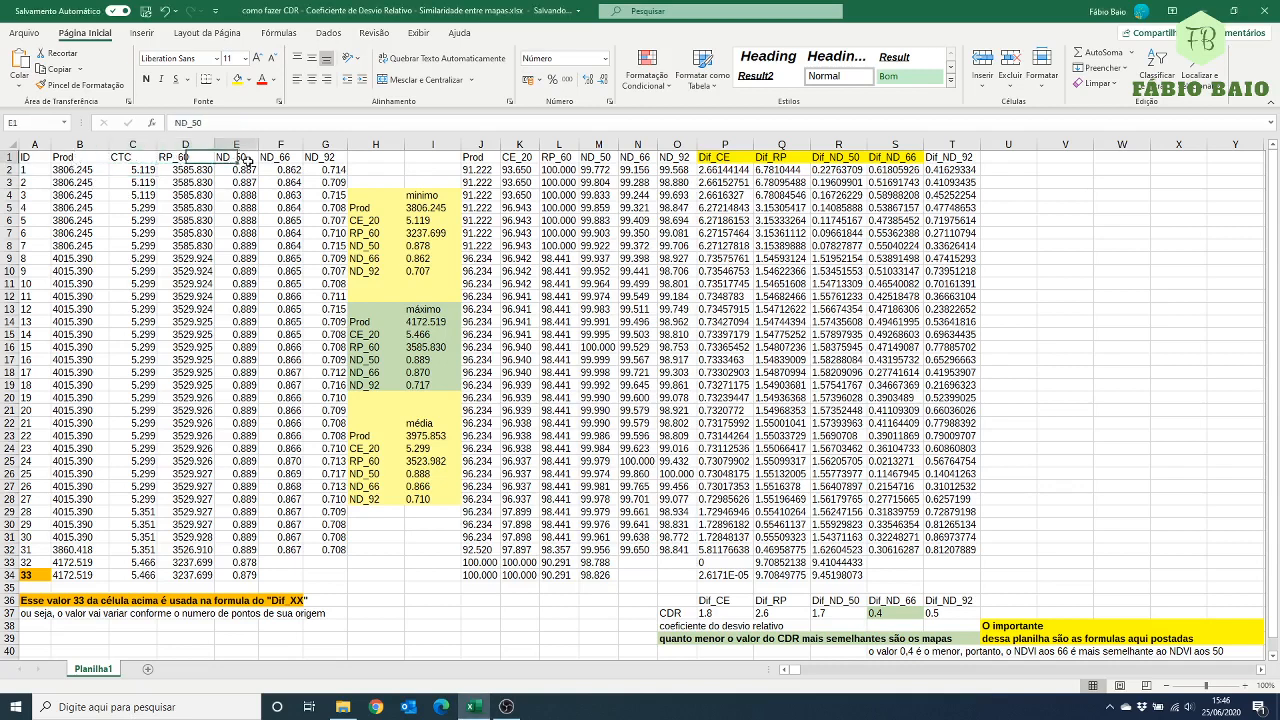
left_click(288, 158)
left_click(318, 158)
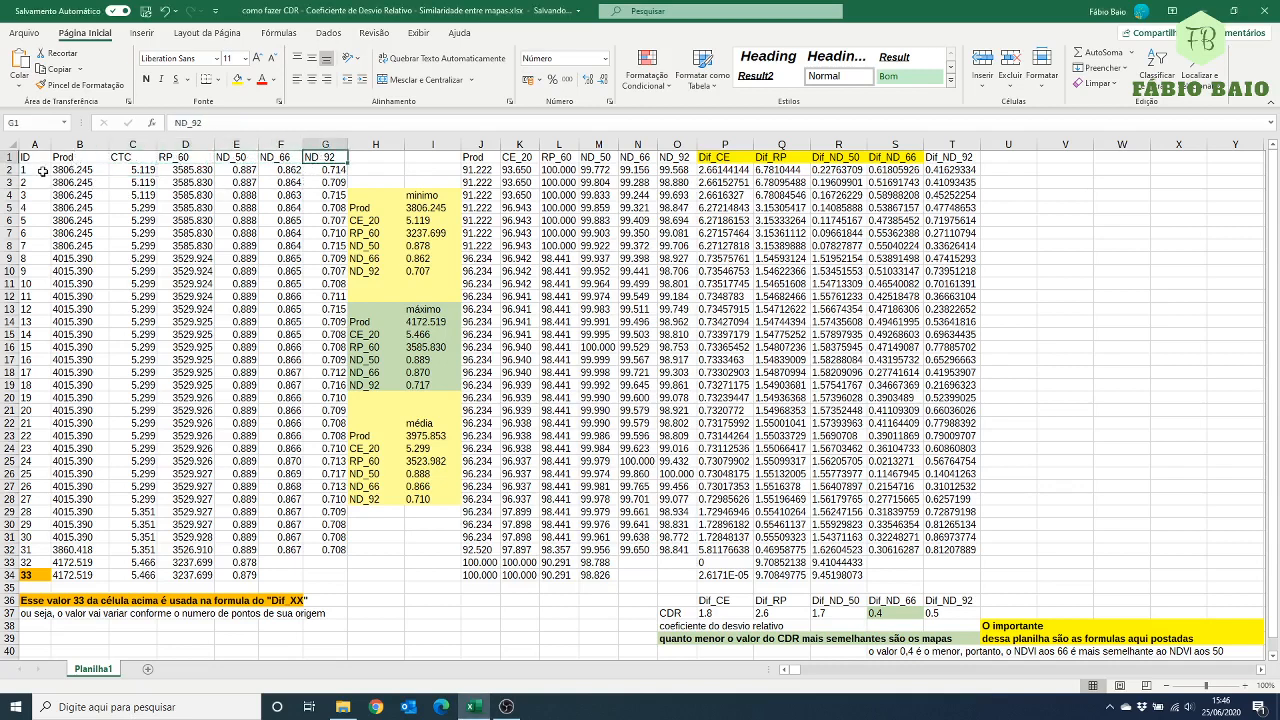
left_click(34, 169)
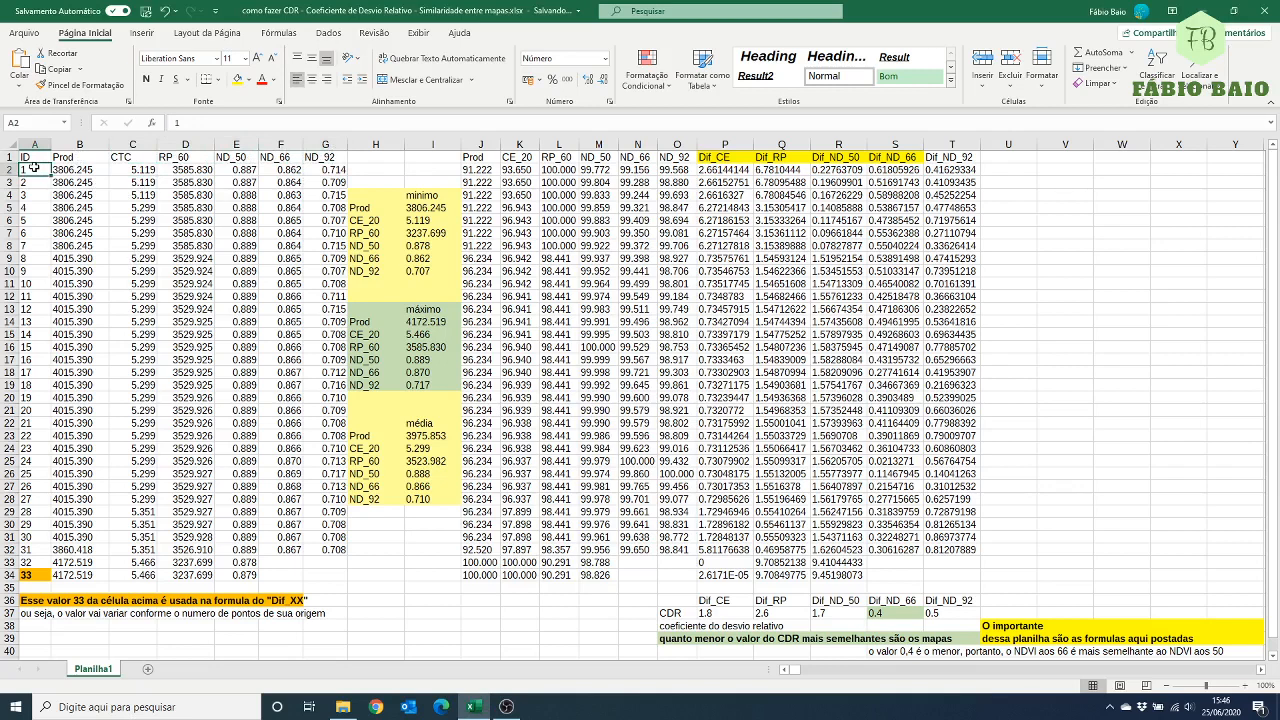
Check the minimum, maximum and mean summary blocks and the relative deviation coefficient label below the table.
left_click(430, 208)
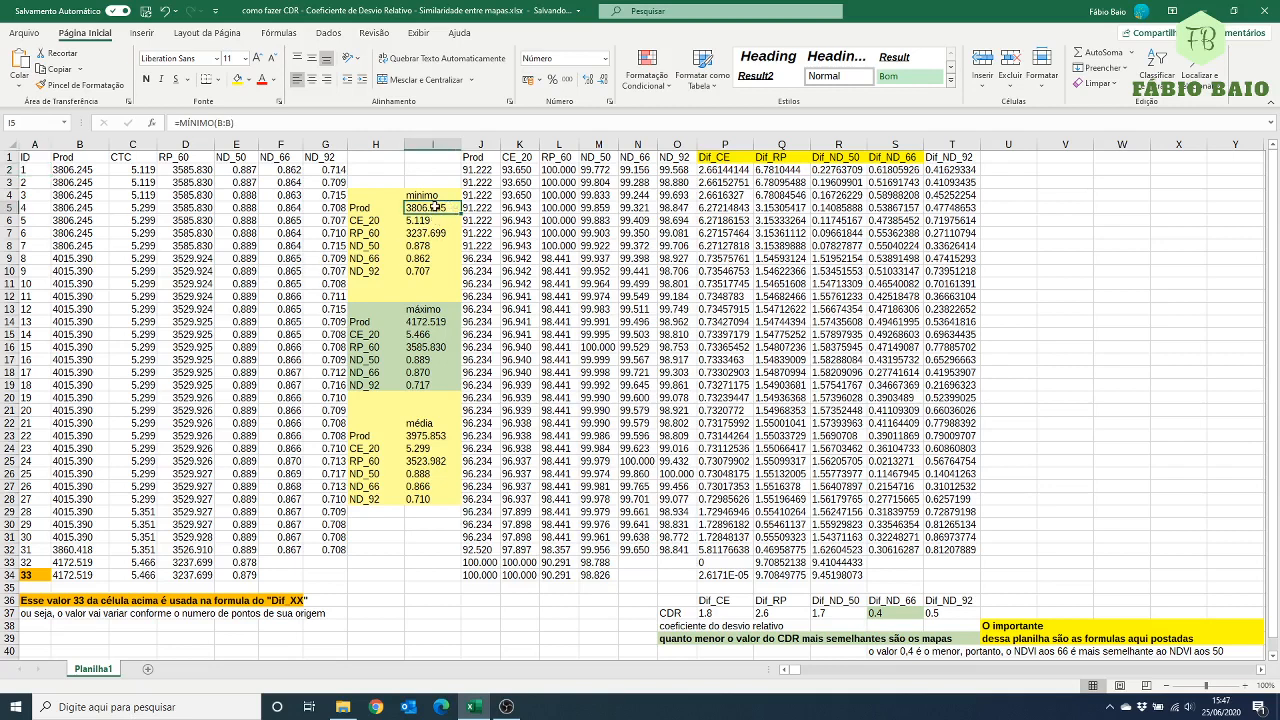
left_click(434, 309)
left_click(423, 421)
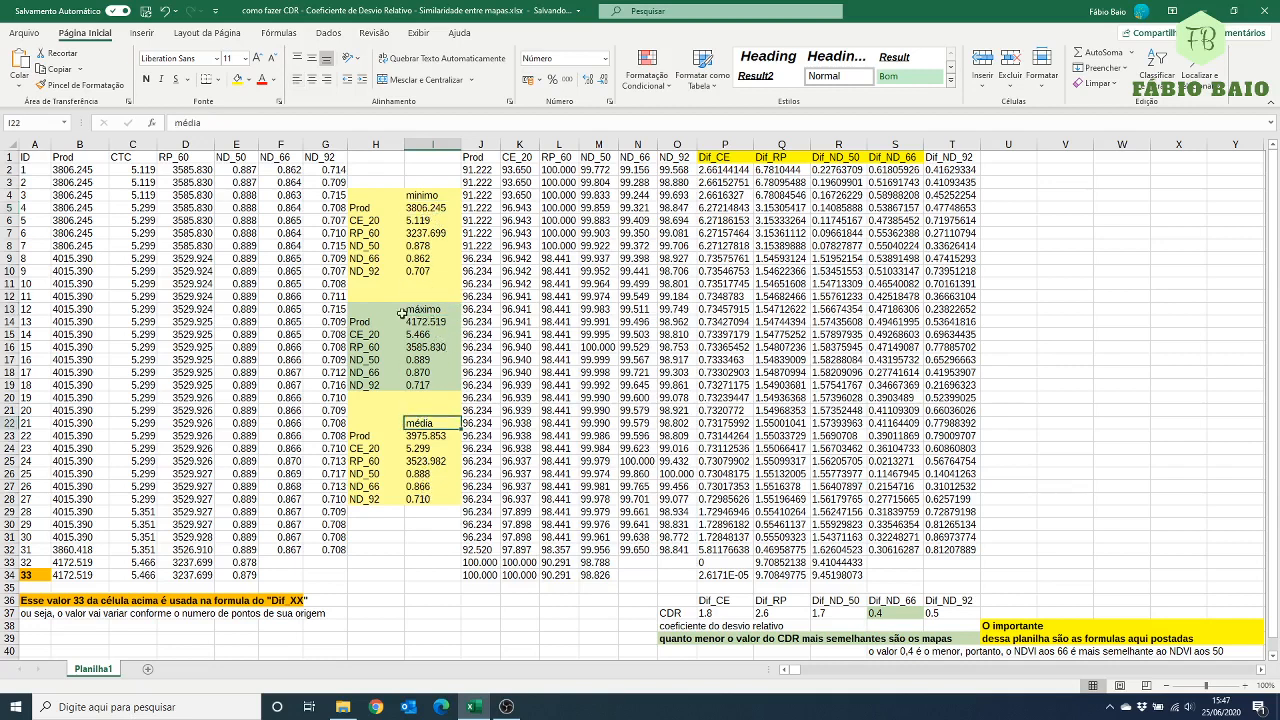
left_click_drag(370, 309, 428, 387)
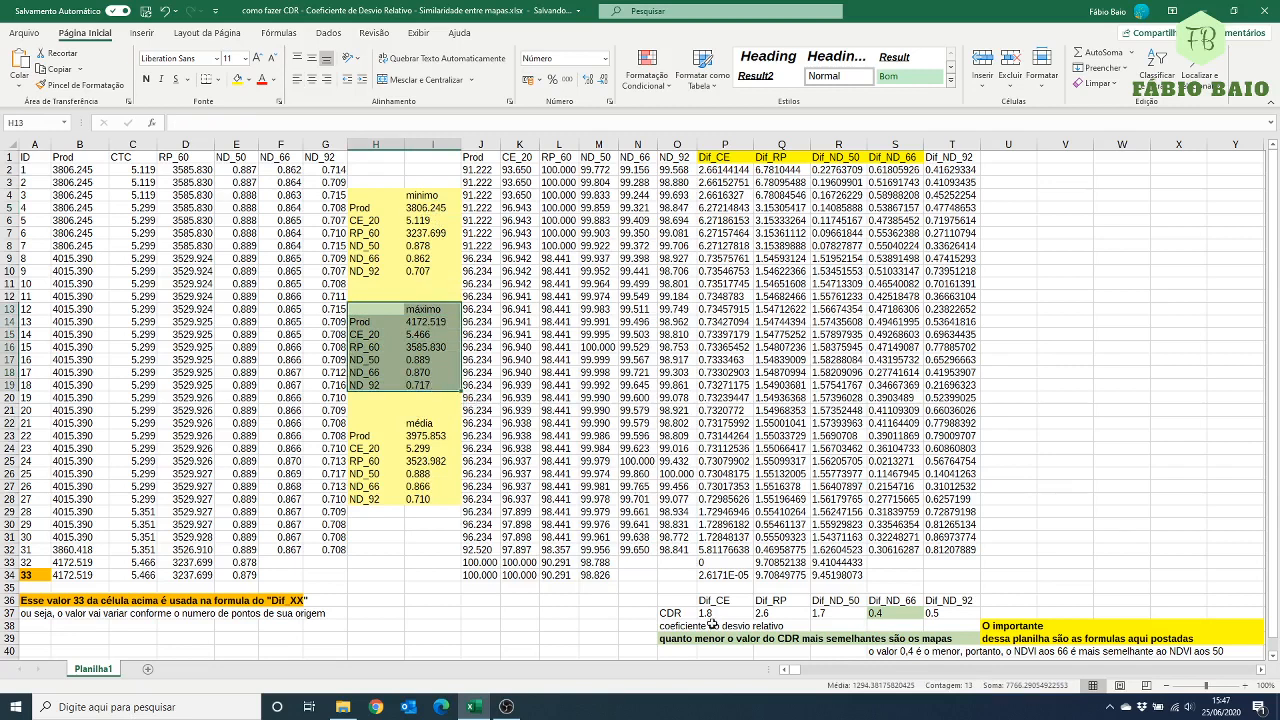
left_click(677, 627)
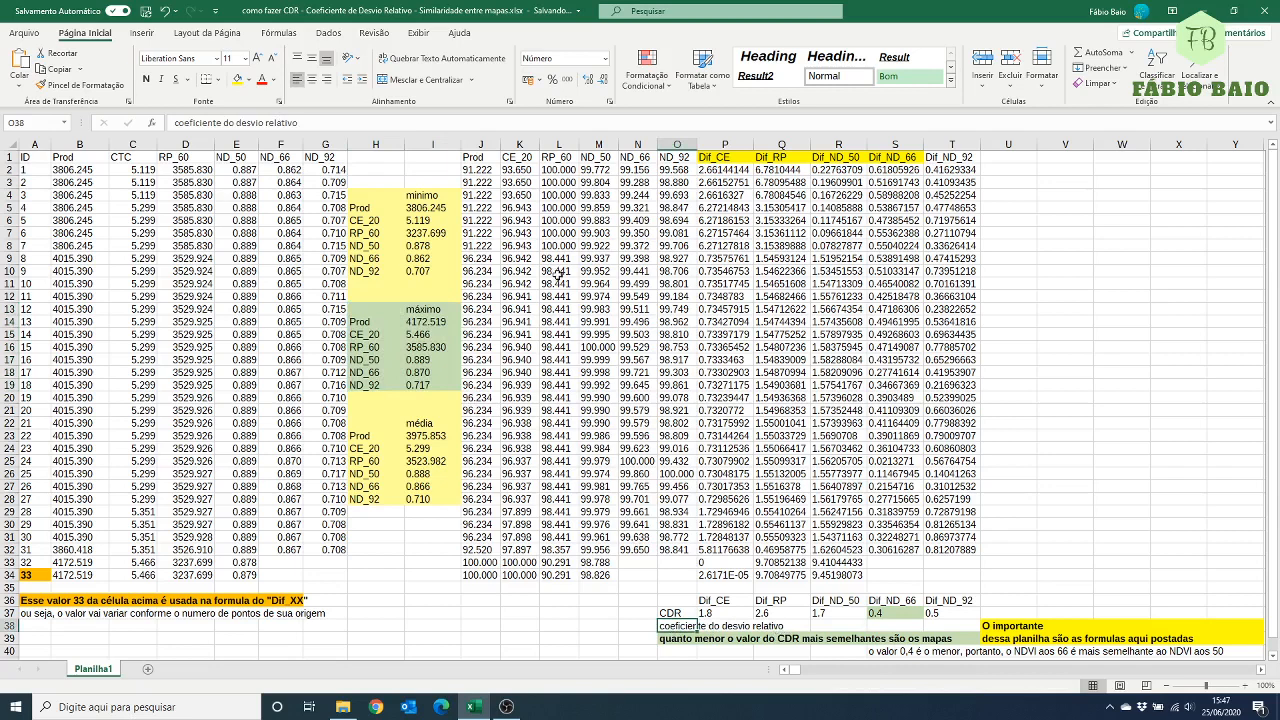
Examine the relative Prod values in column J, tracing the formula in J2 to the source value and the Prod maximum.
left_click_drag(480, 157, 480, 585)
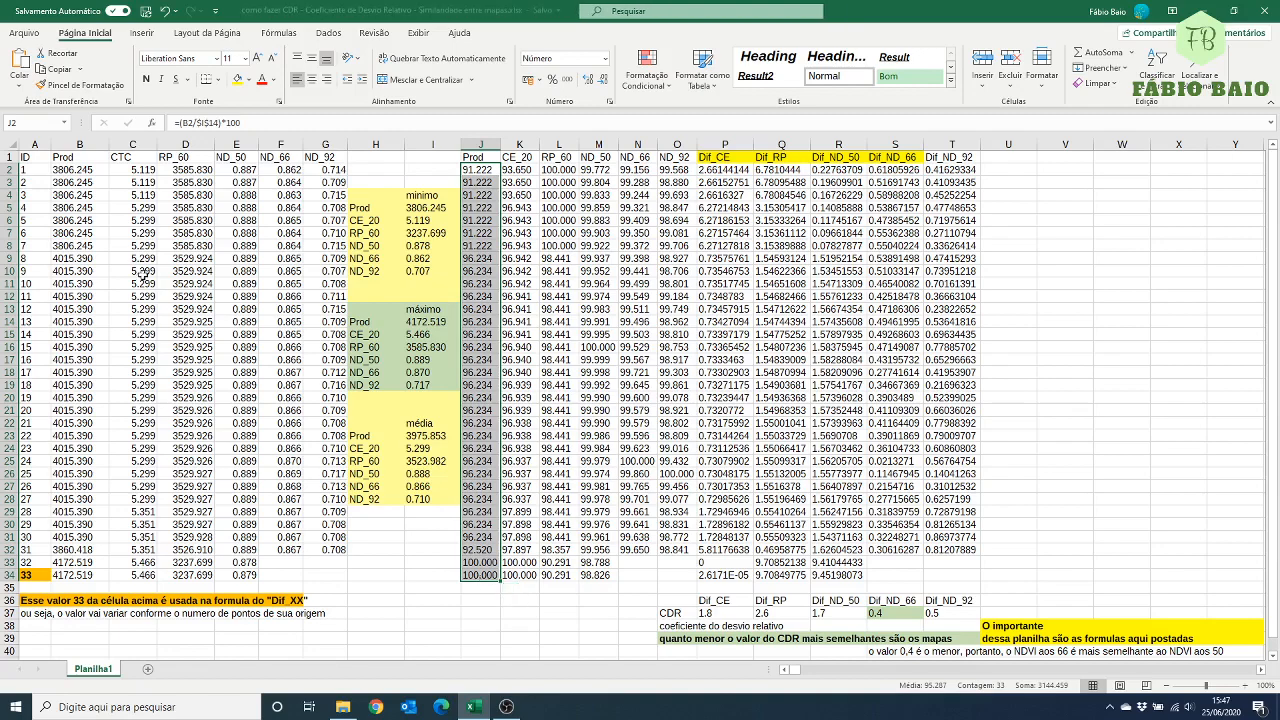
left_click(100, 169)
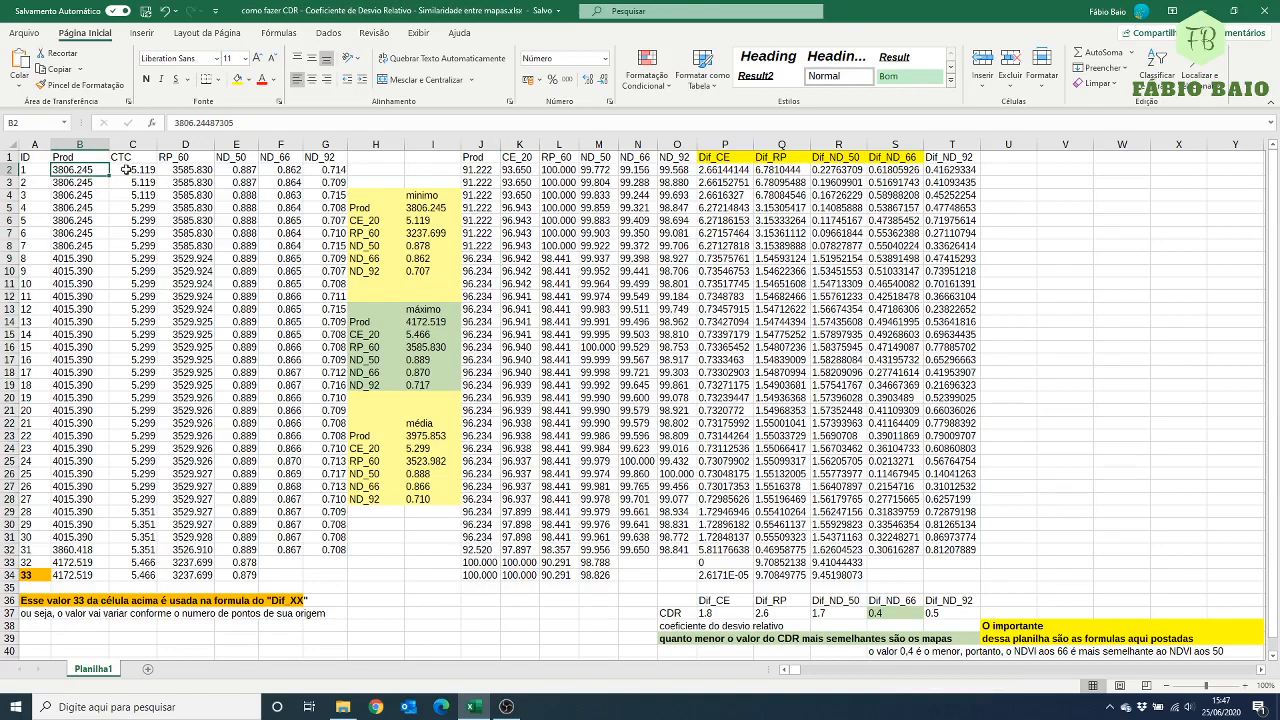
left_click(134, 170)
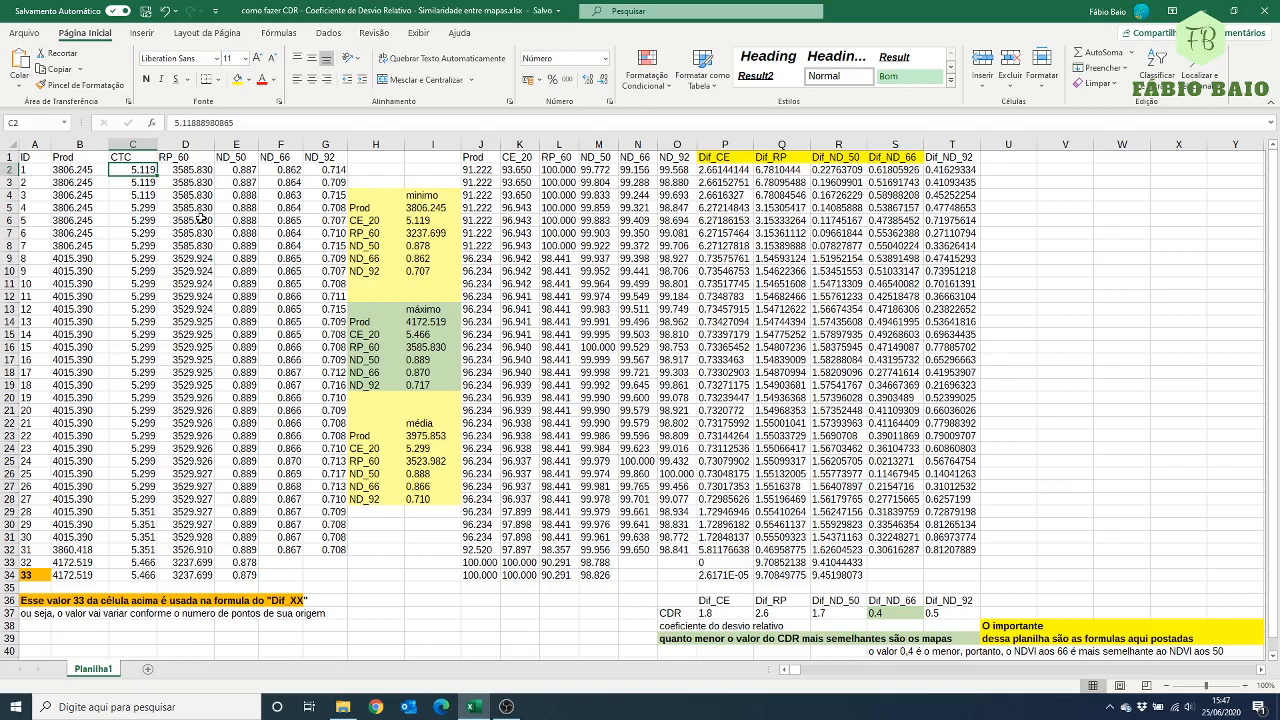
left_click_drag(480, 170, 478, 576)
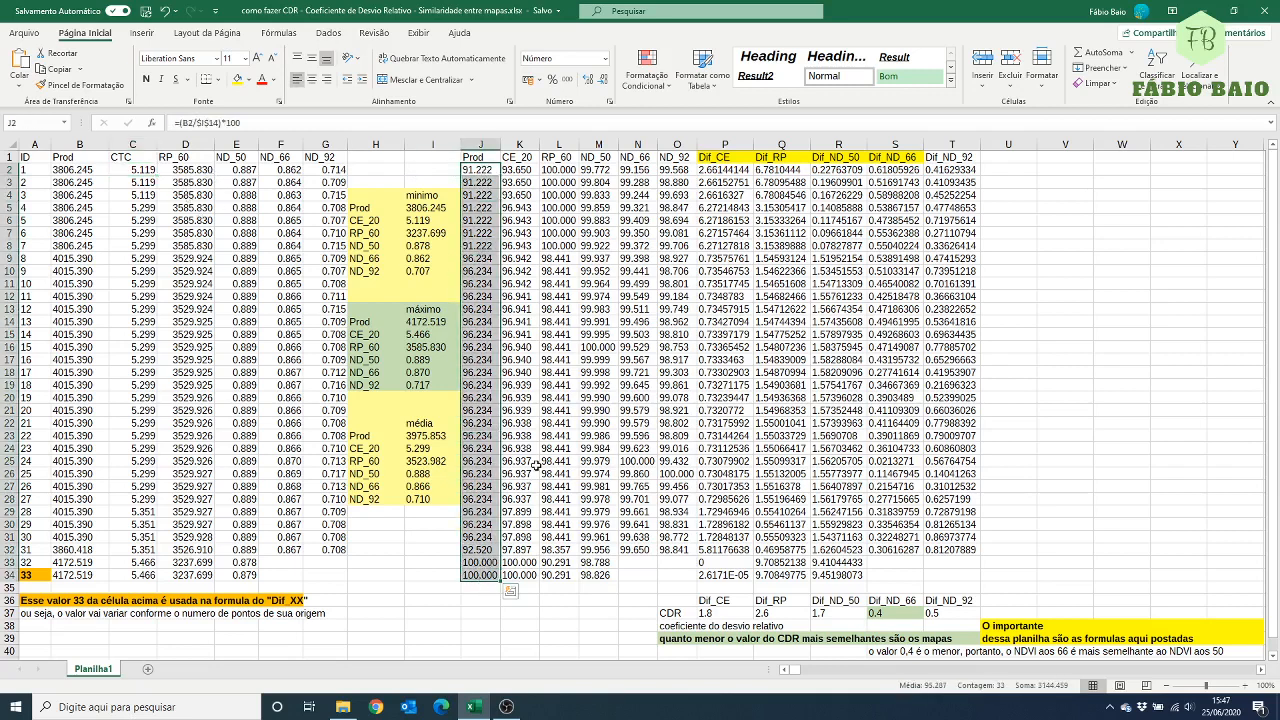
left_click(419, 327)
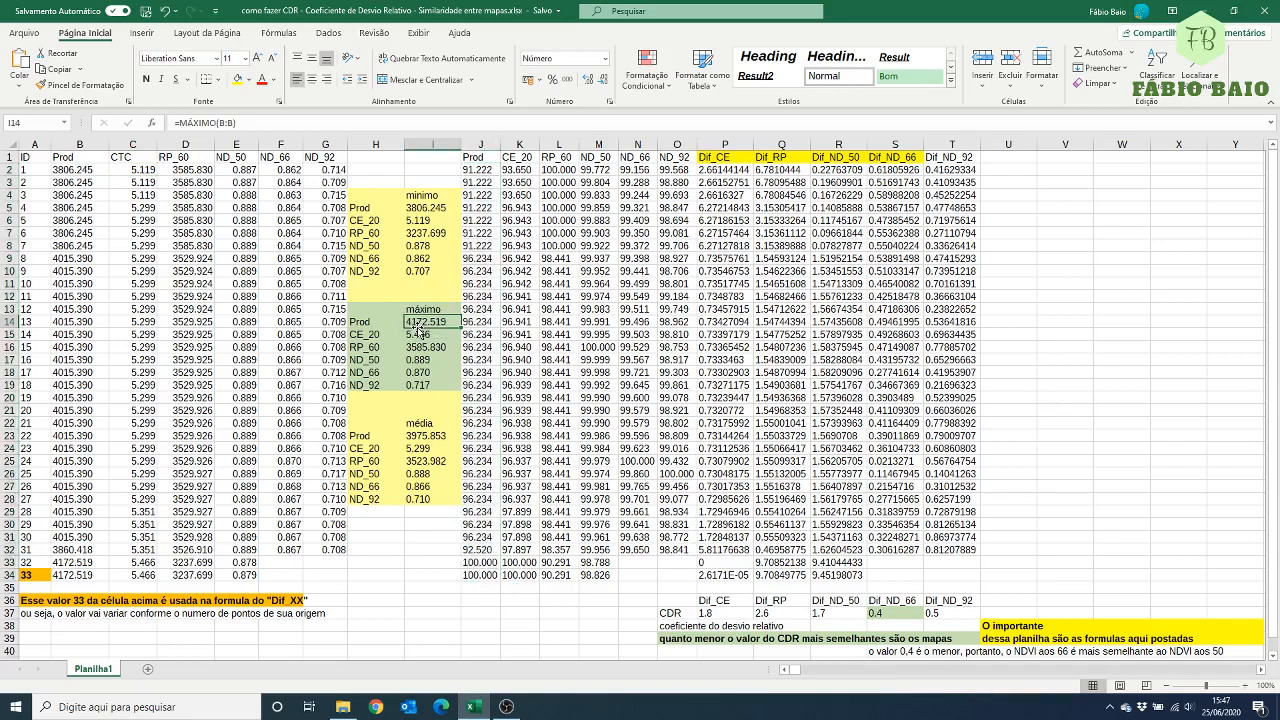
double_click(483, 169)
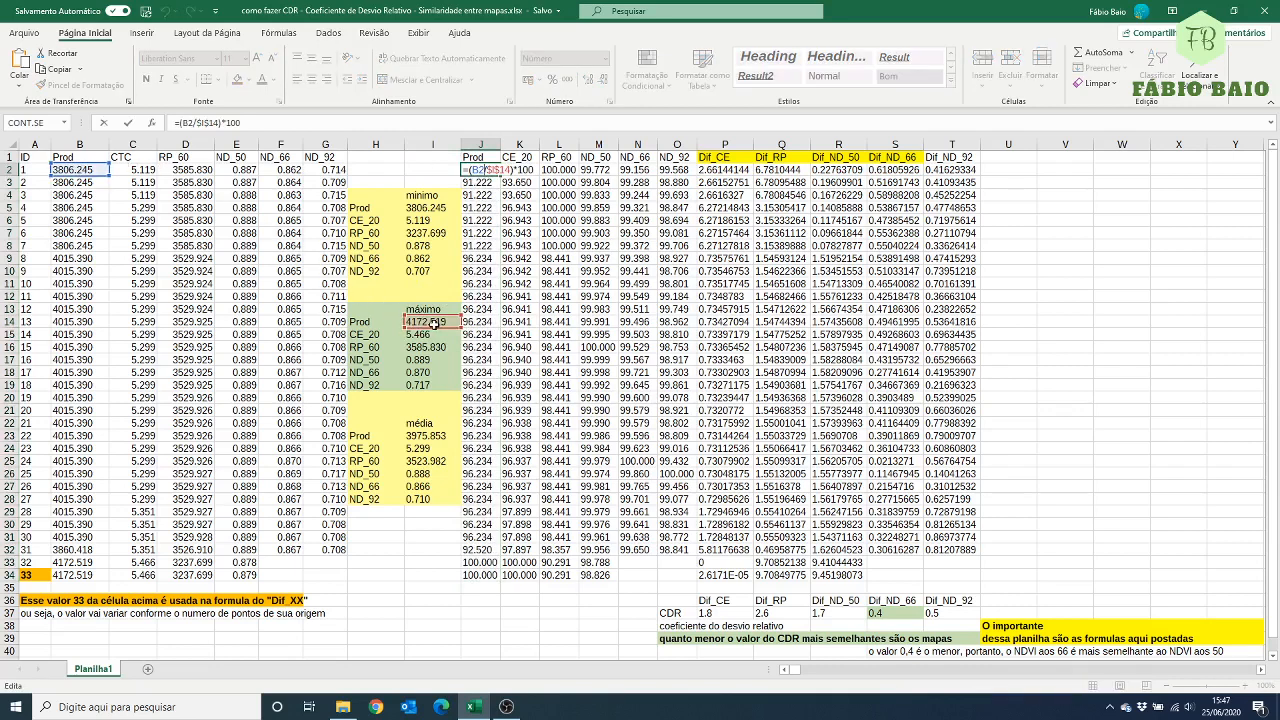
key("Escape")
Inspect the relative Prod formulas further down the column in cells J33, J6, J10 and J14.
double_click(480, 562)
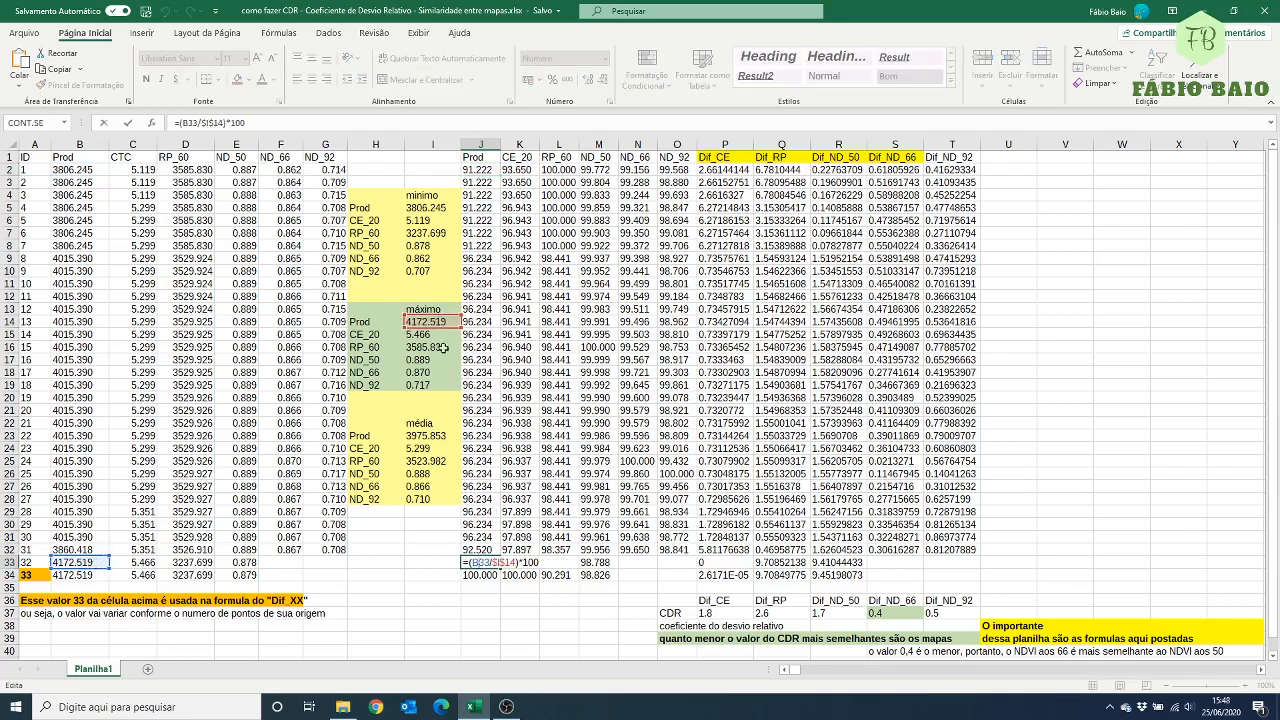
key("Escape")
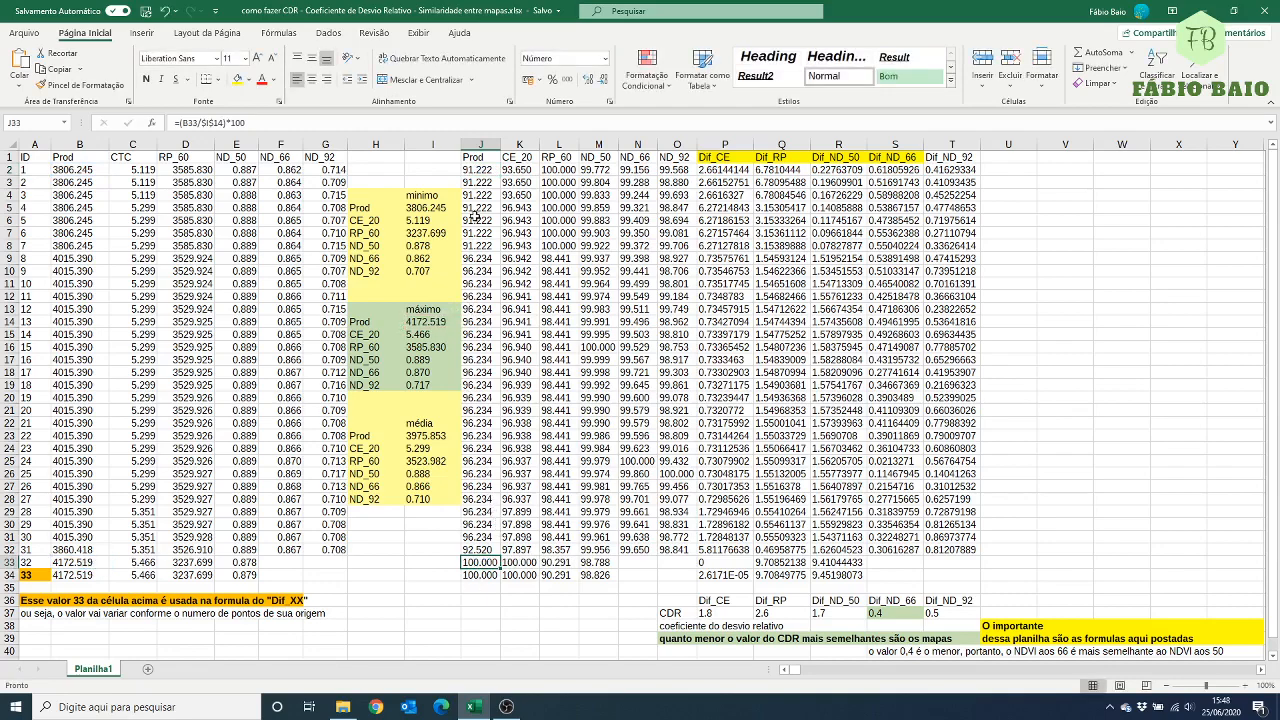
double_click(474, 219)
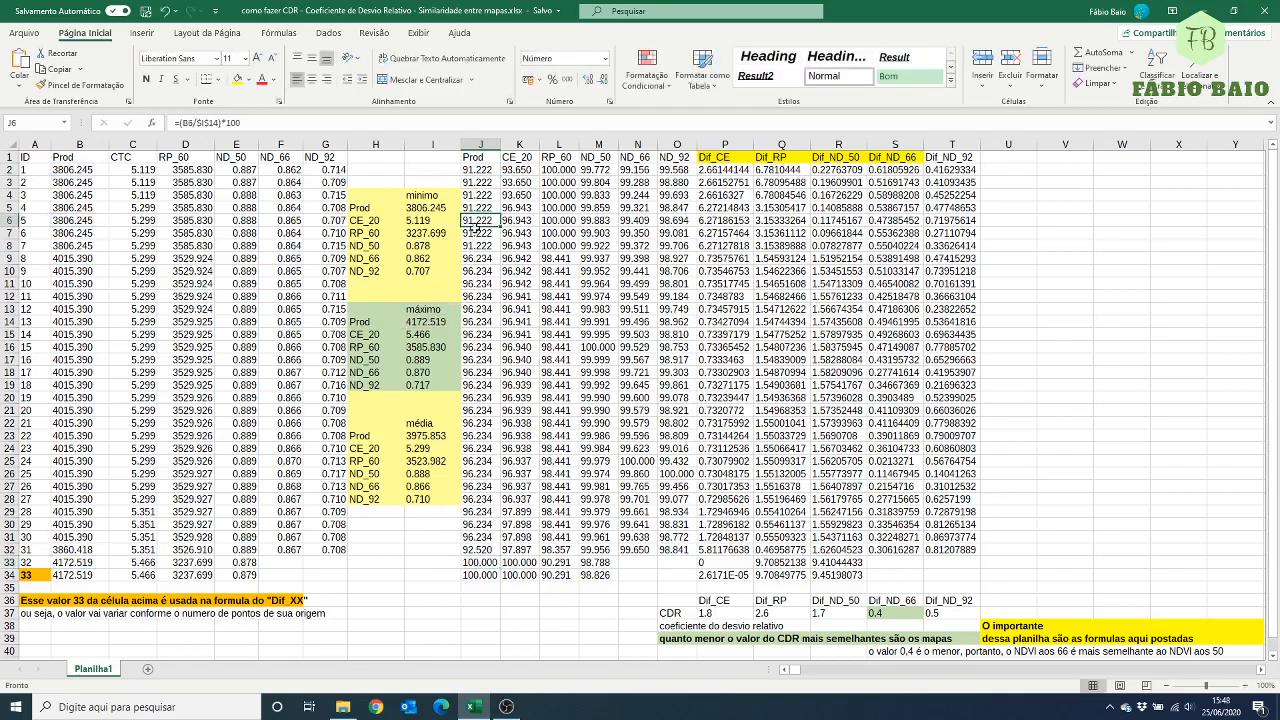
key("Escape")
double_click(478, 271)
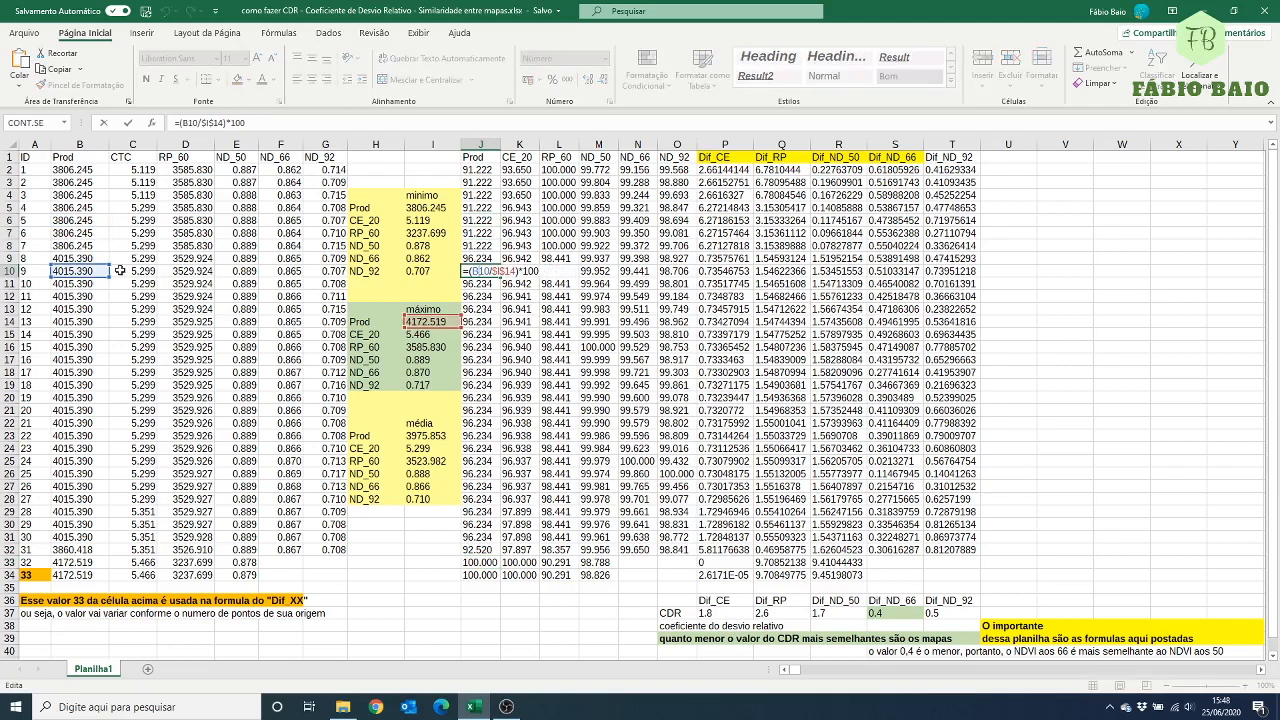
key("Escape")
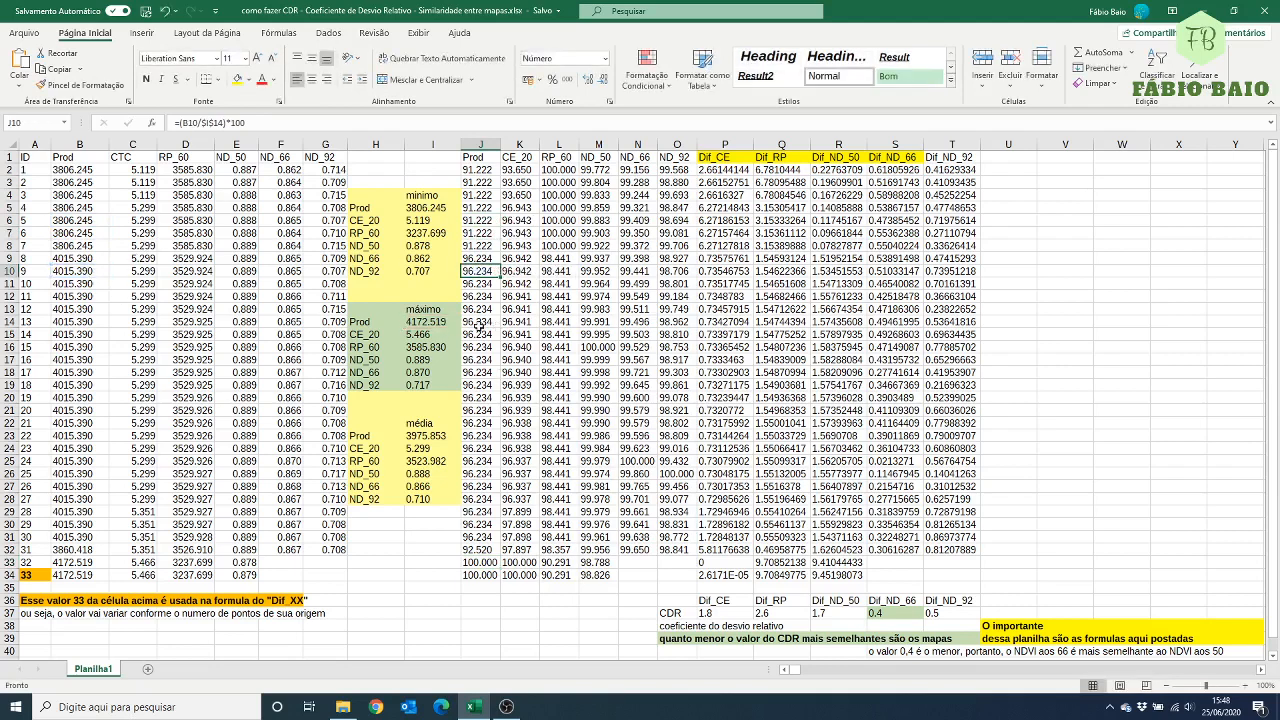
left_click(490, 322)
double_click(480, 322)
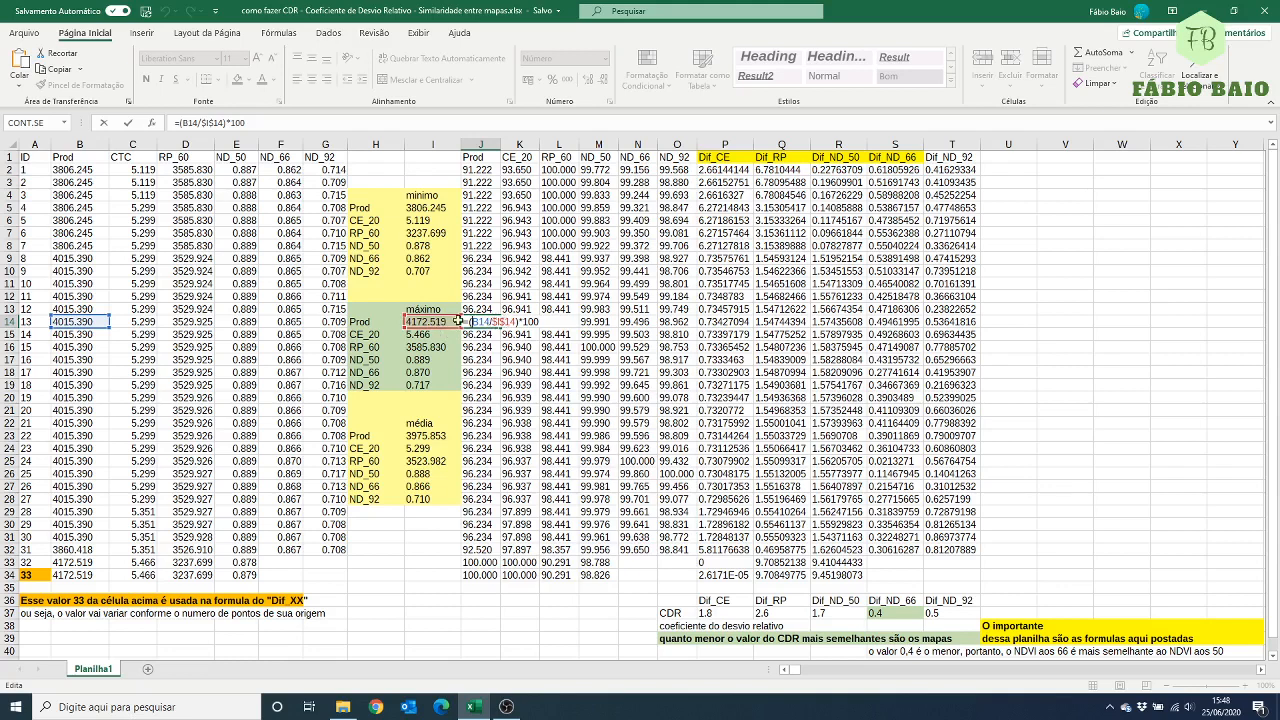
key("Escape")
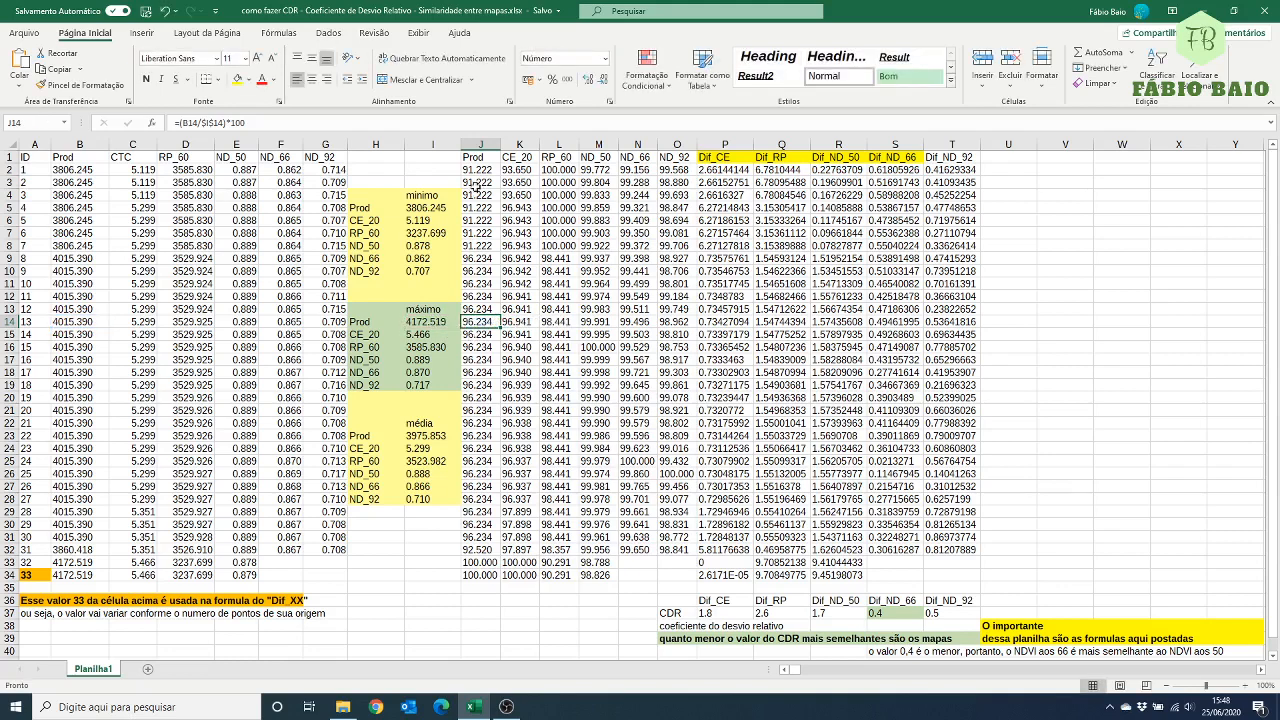
Examine the relative CE_20 formula in K2 and the Prod and CE_20 maximum formulas in I14 and I15.
left_click_drag(476, 170, 477, 210)
double_click(512, 170)
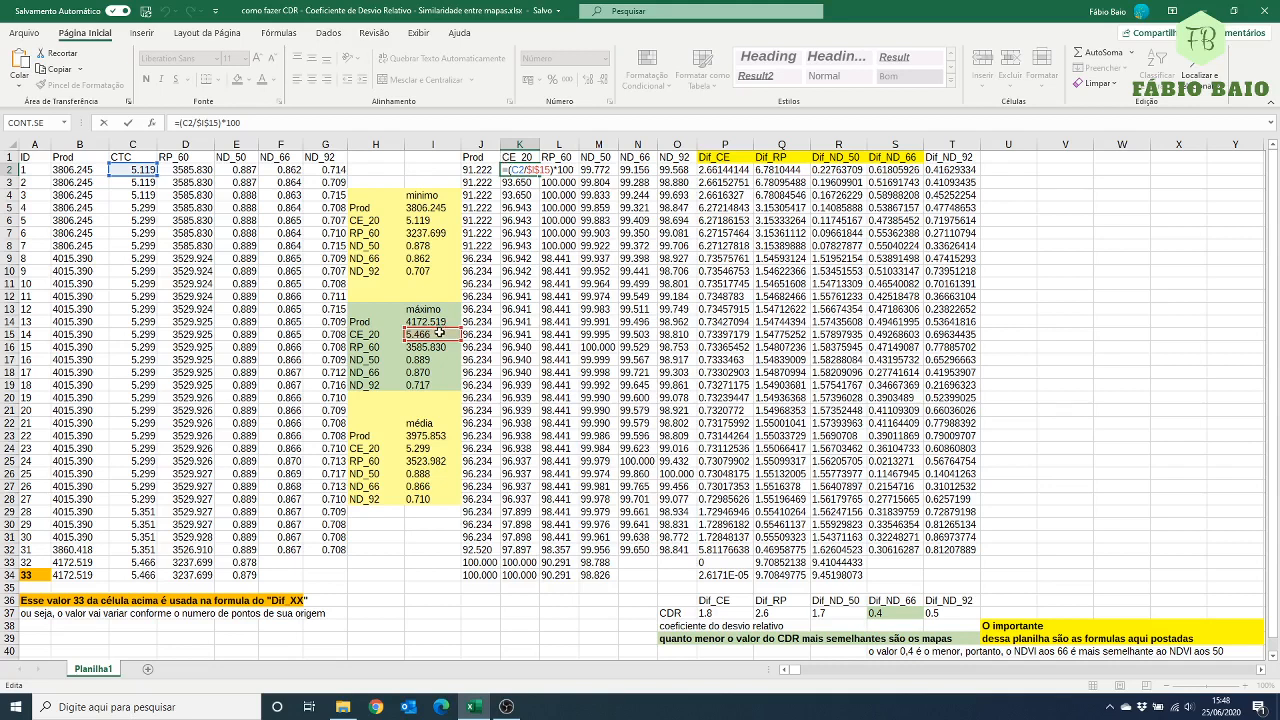
key("Escape")
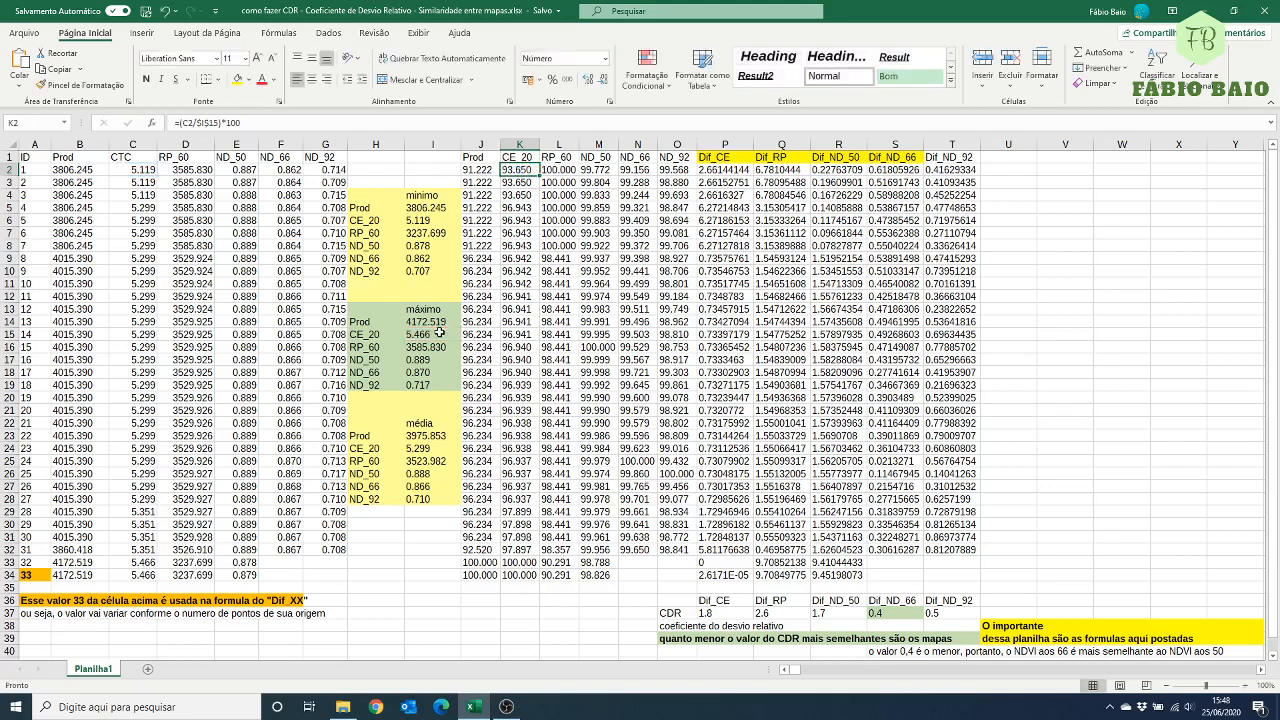
double_click(439, 333)
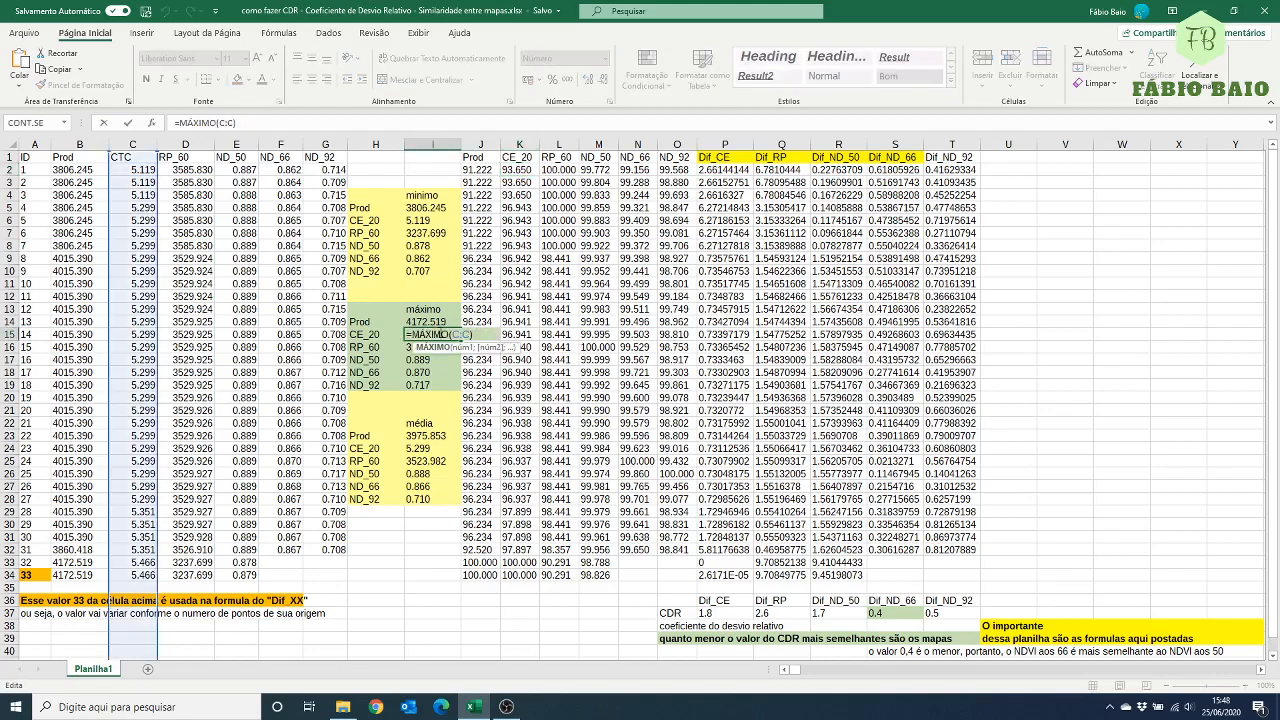
key("Escape")
double_click(432, 321)
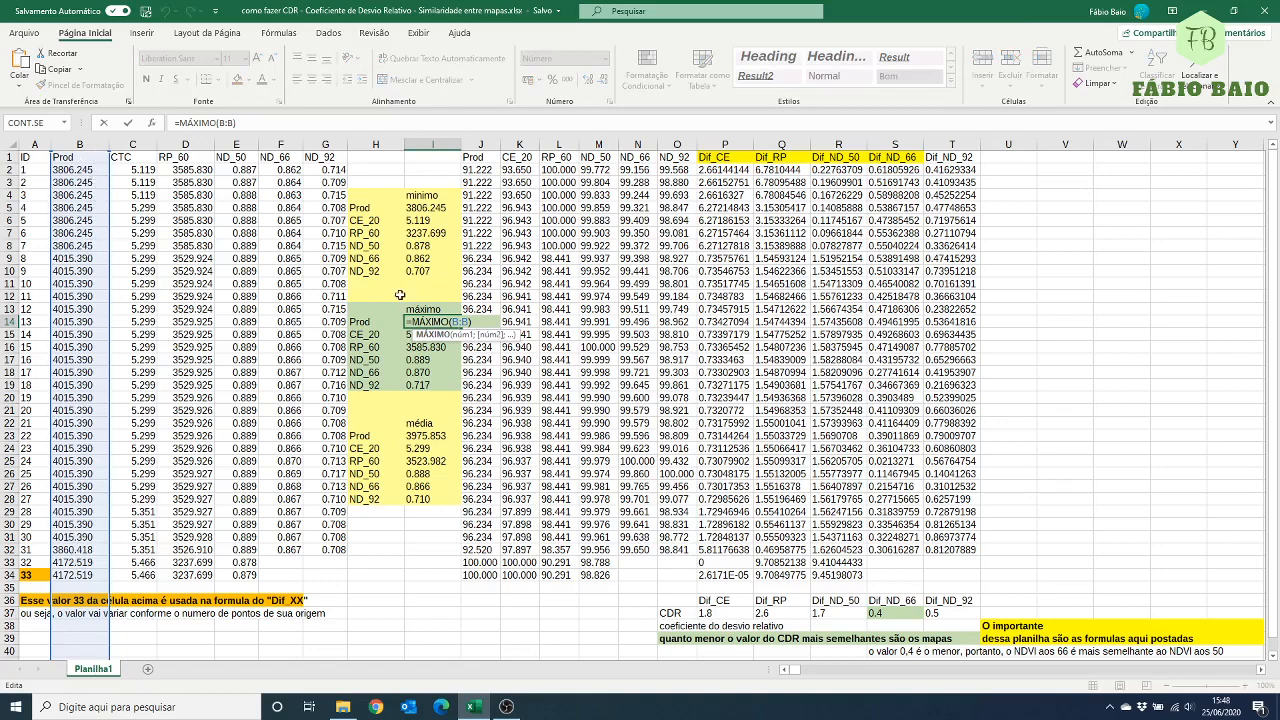
key("Escape")
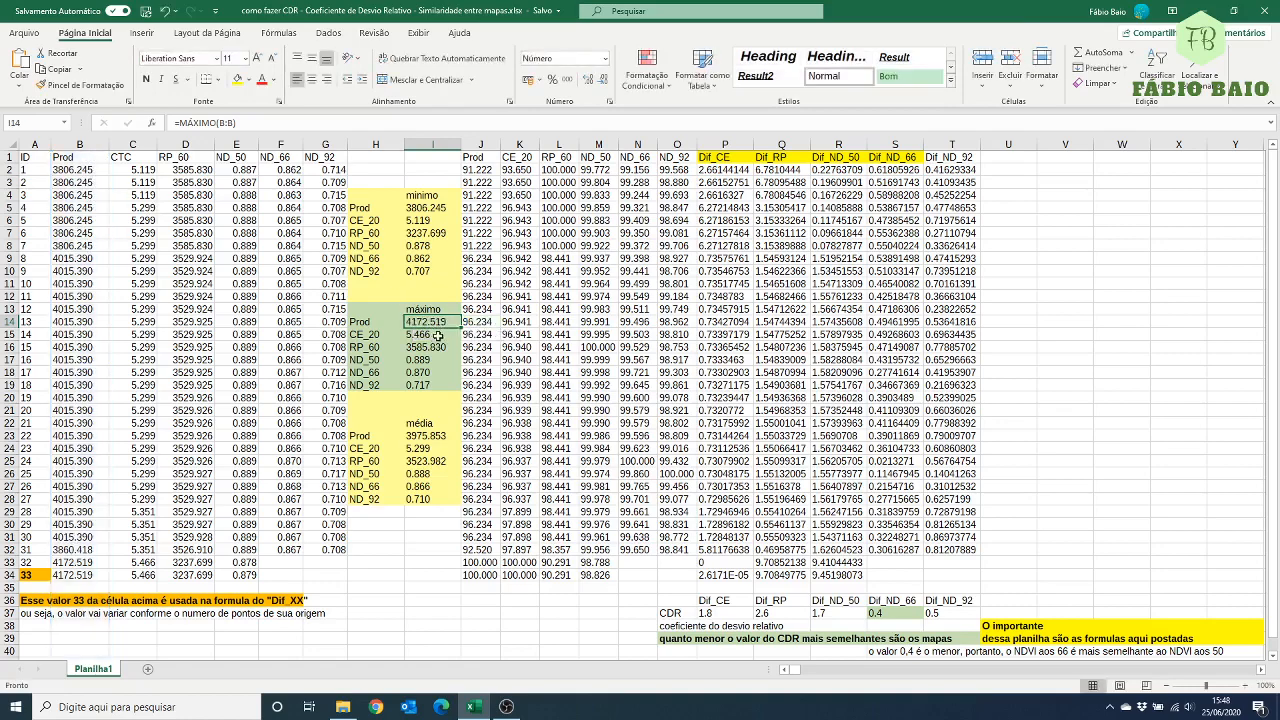
double_click(437, 336)
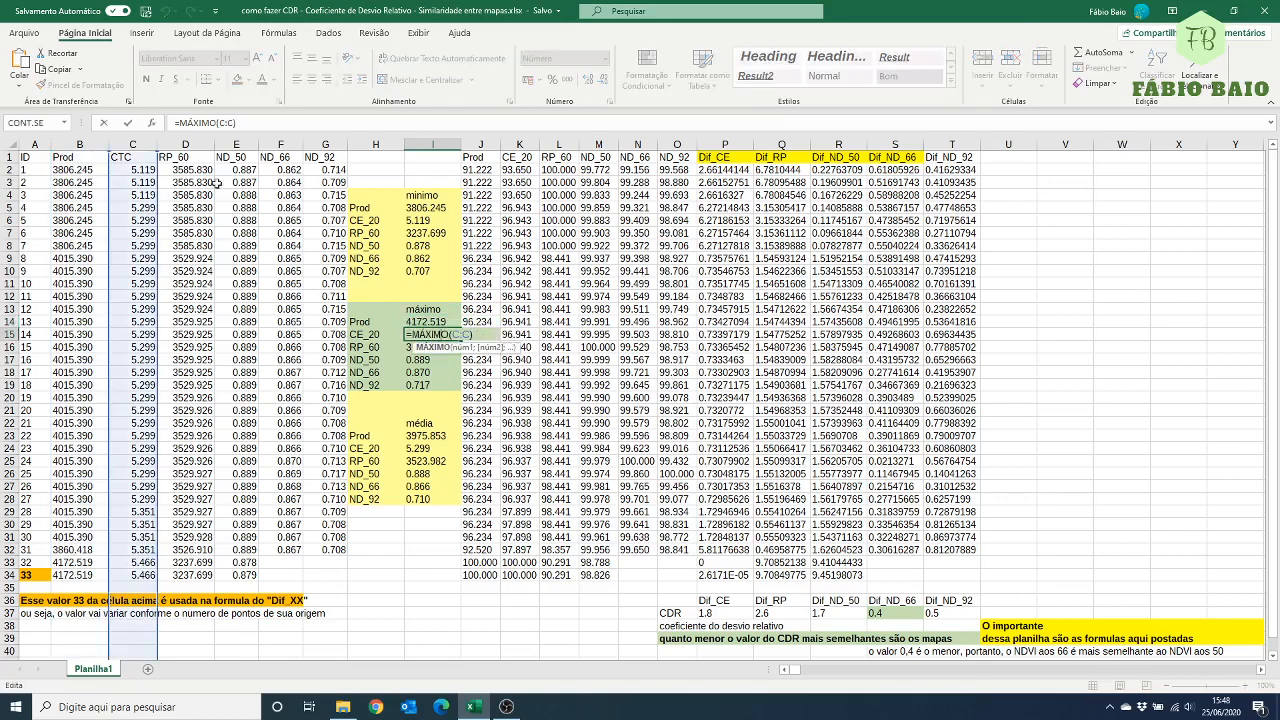
key("Escape")
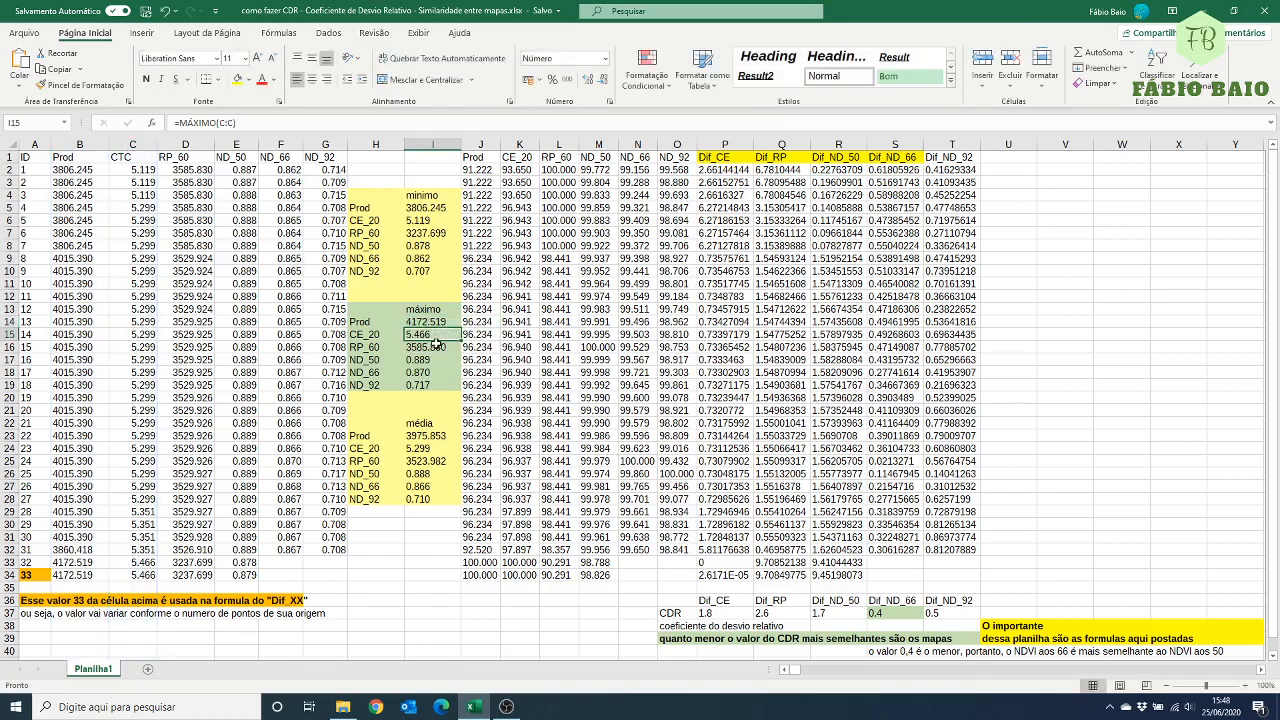
double_click(518, 172)
key("Escape")
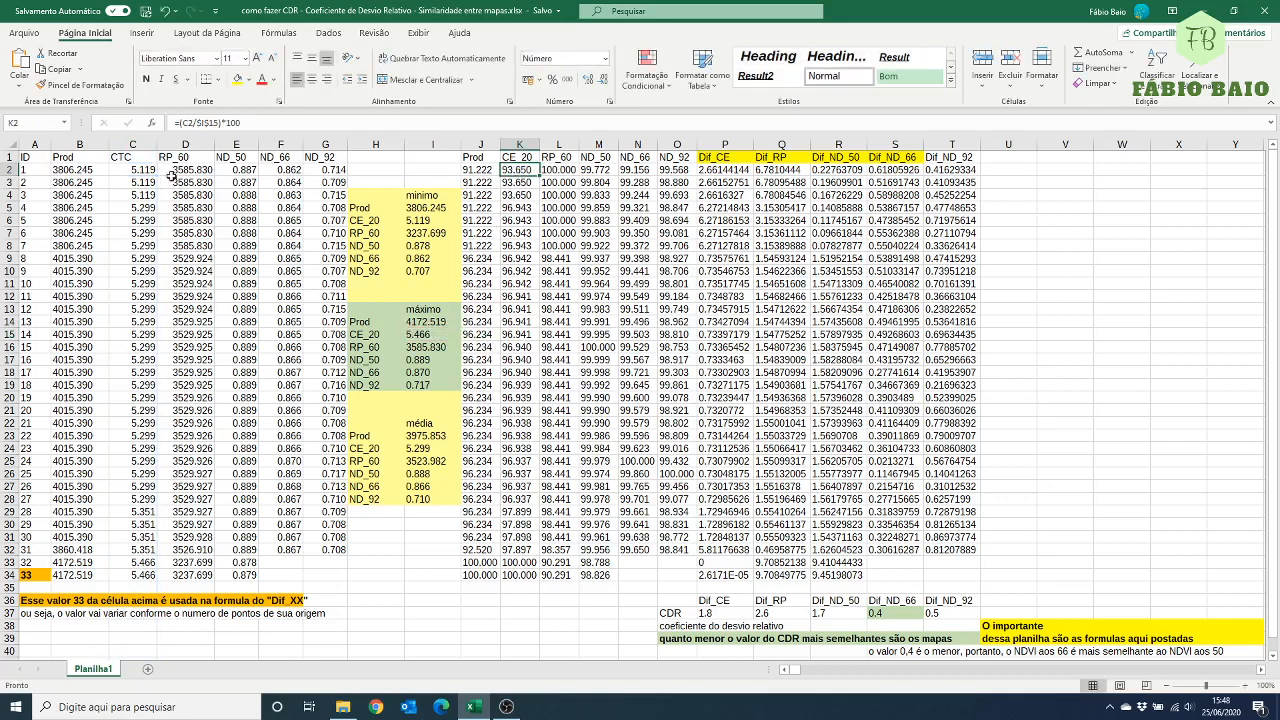
Compare the CTC source value in C2 with the relative Prod and CE_20 columns in J and K.
left_click(133, 172)
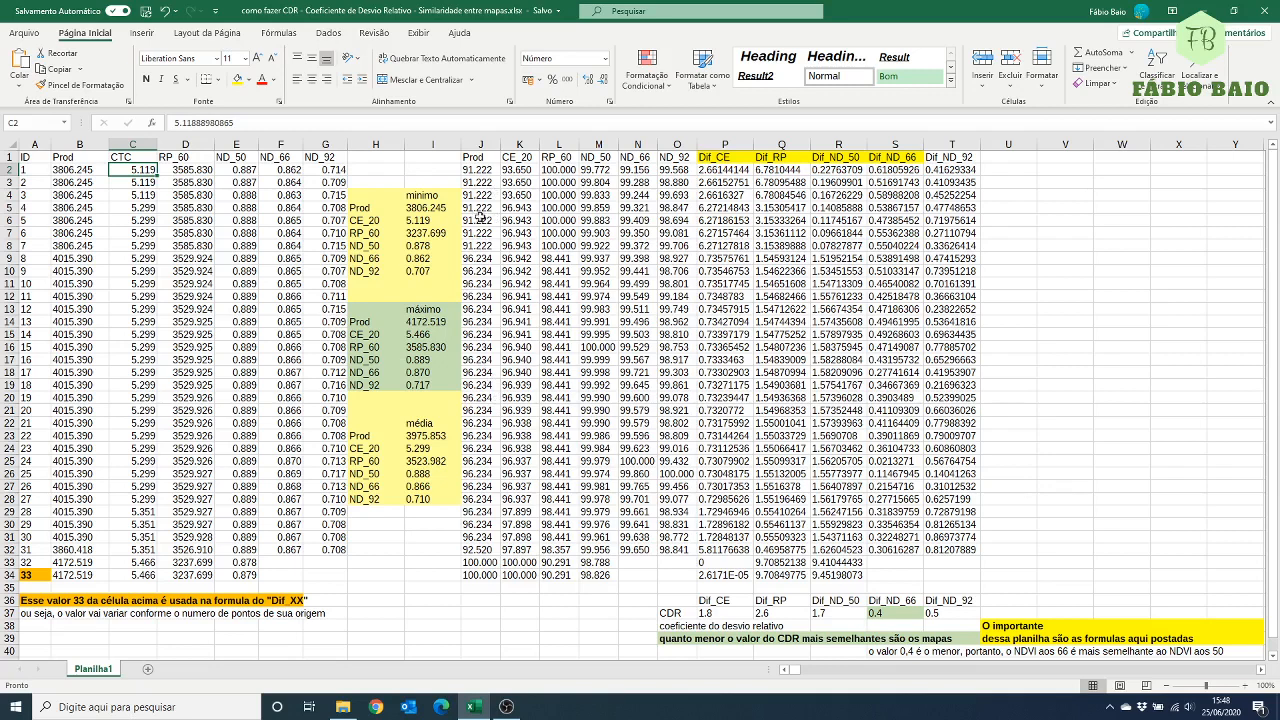
left_click_drag(480, 158, 521, 577)
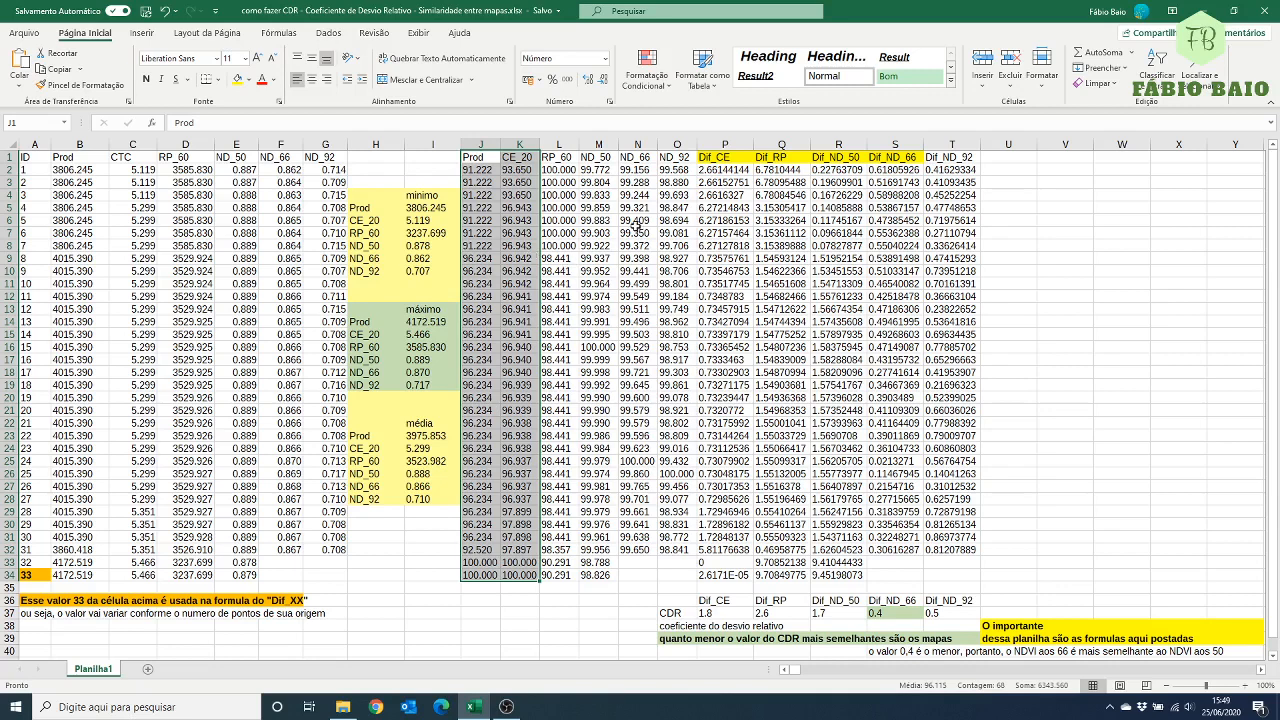
left_click(517, 170)
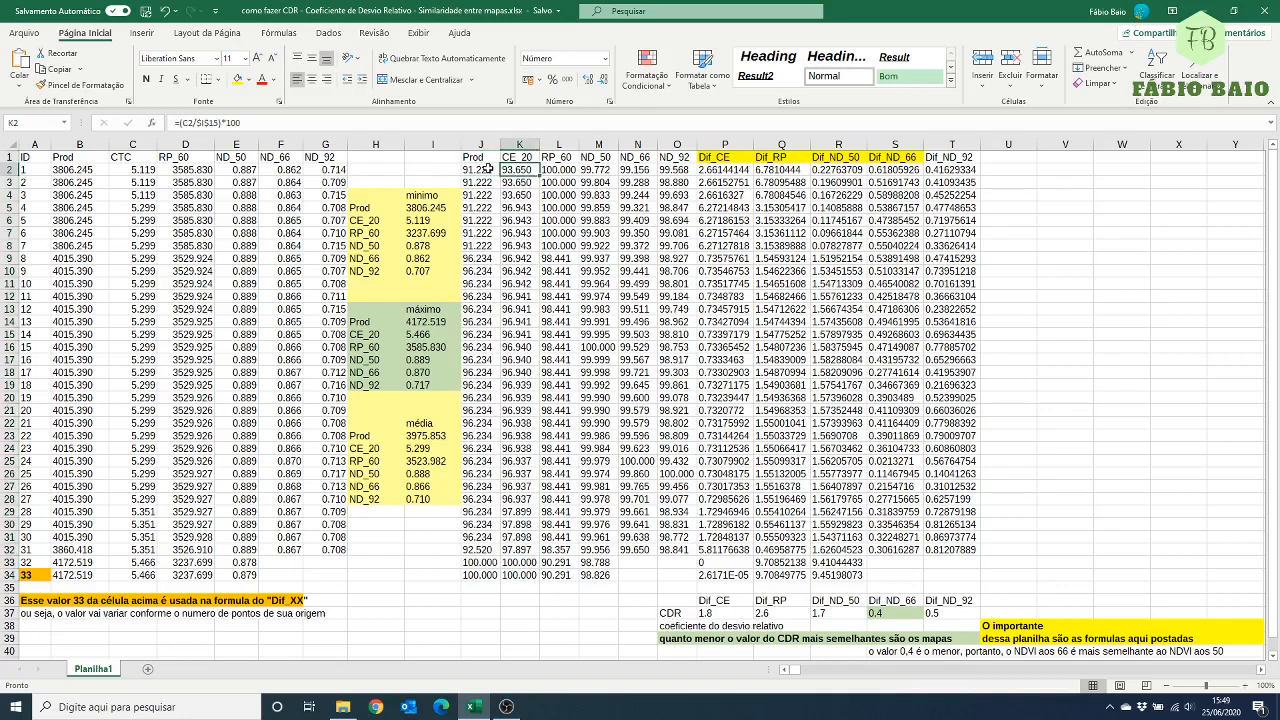
left_click_drag(487, 168, 495, 575)
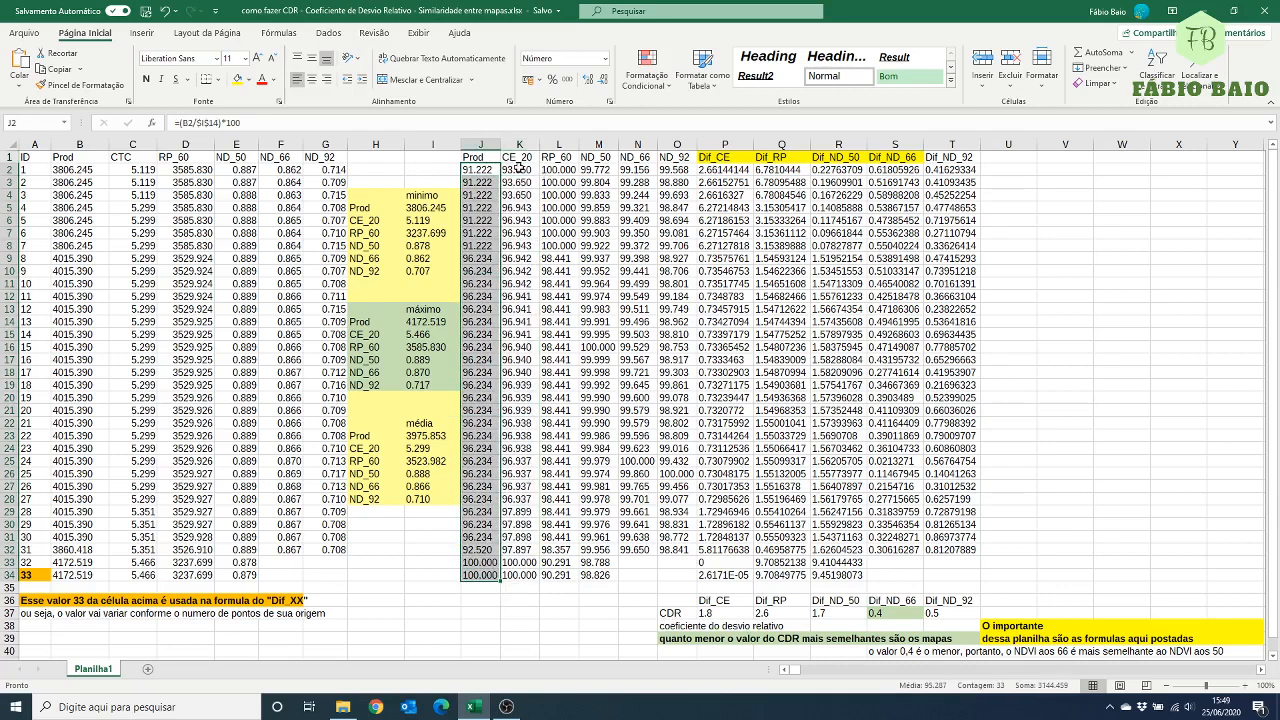
Examine the Dif_CE formula in P2 and trace its references to the relative Prod and CE_20 values.
double_click(733, 170)
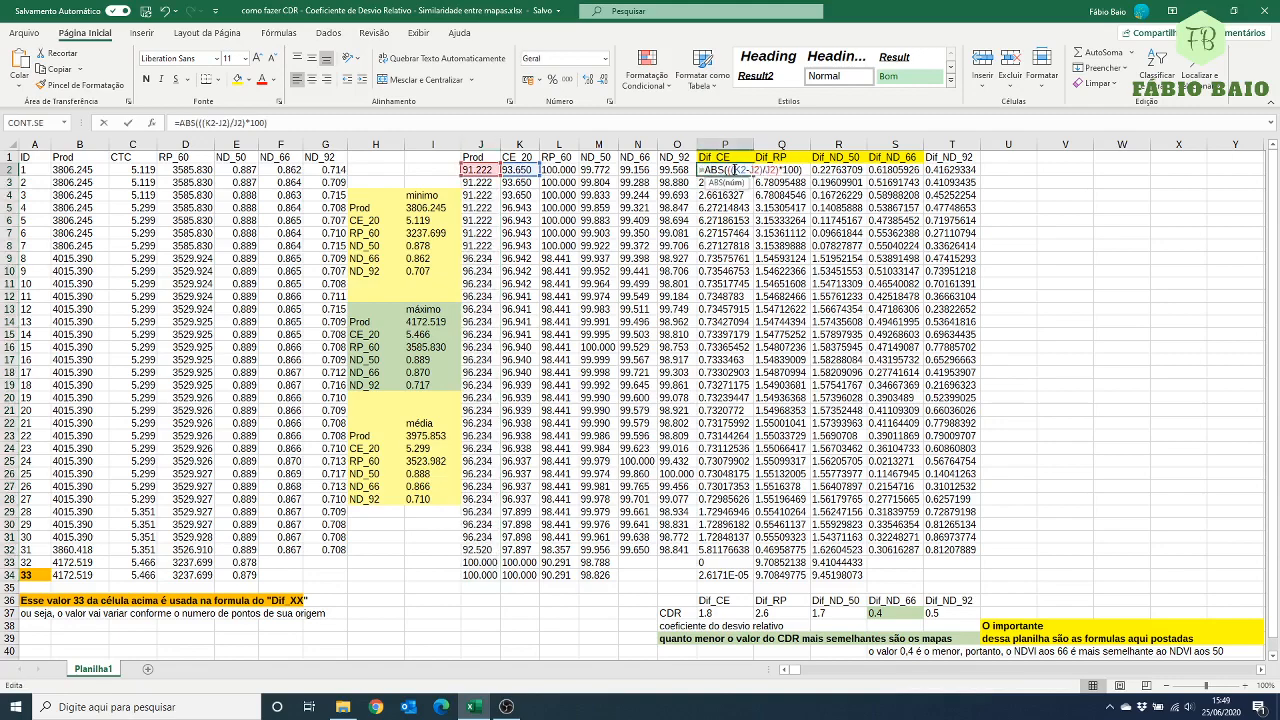
key("Escape")
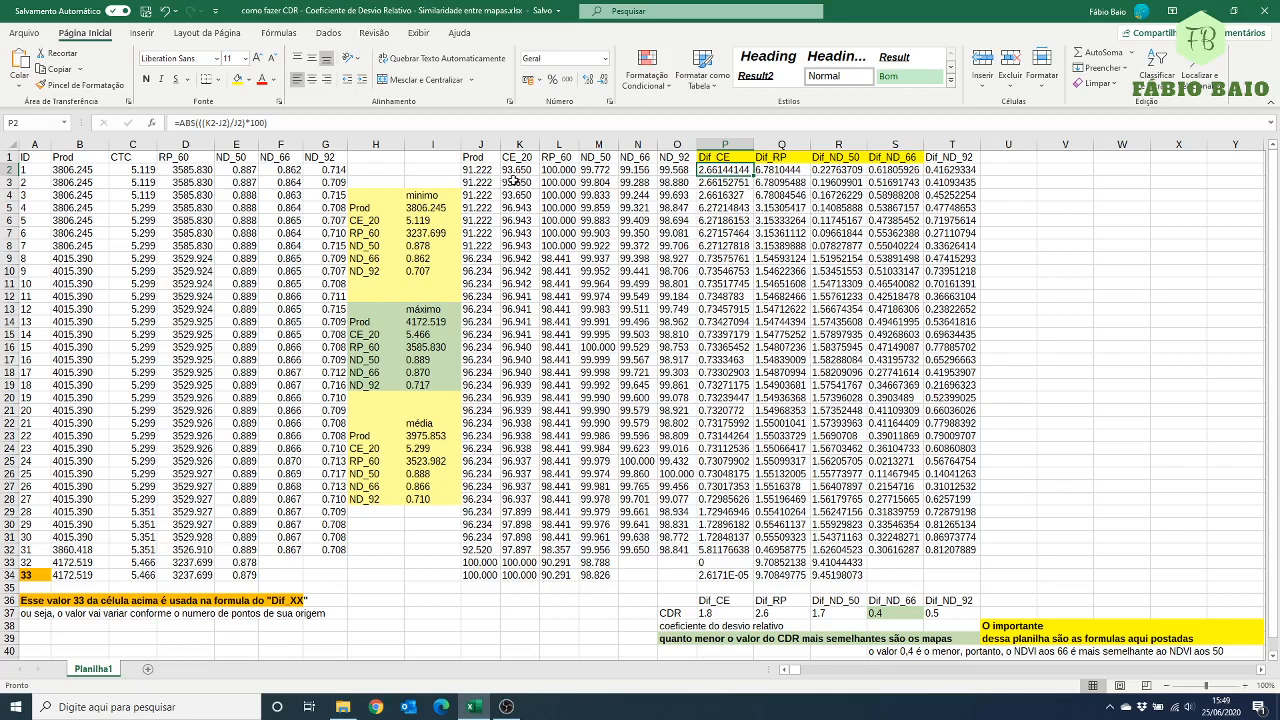
double_click(708, 170)
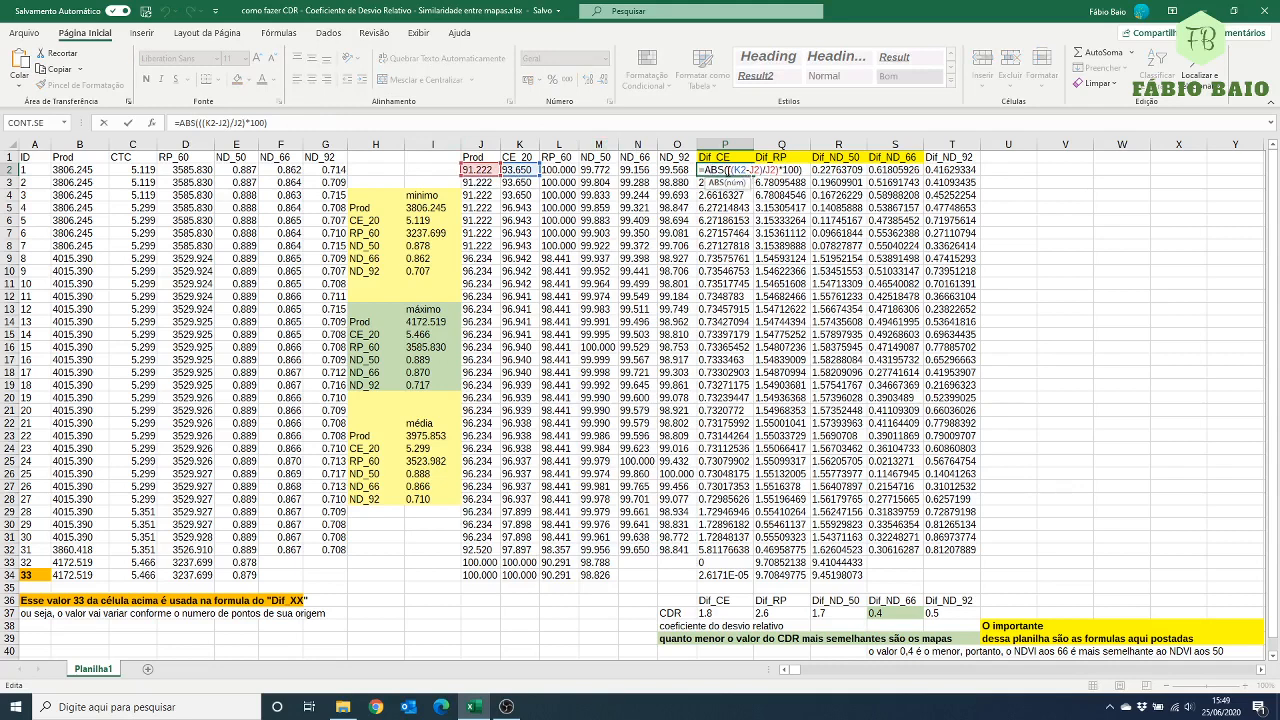
key("Escape")
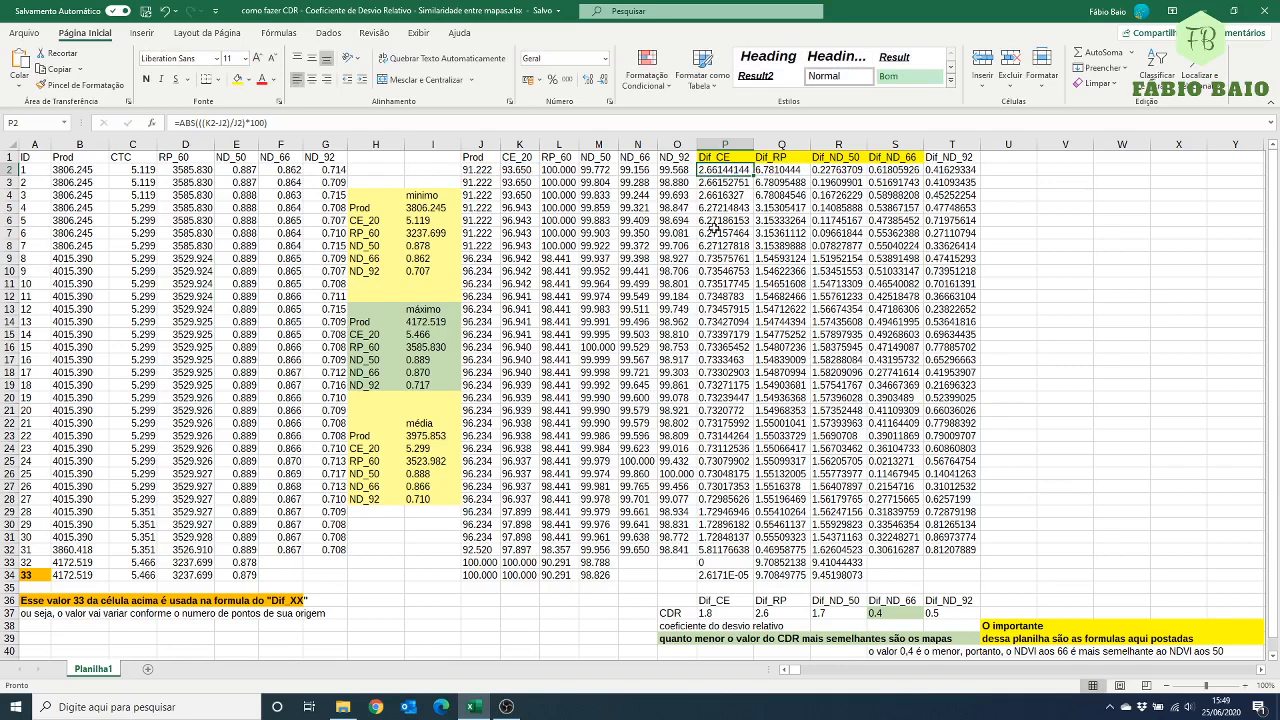
Examine the Dif_CE CDR formula in P37, including its summed range and divisor, and the deviation formula in P9.
double_click(726, 612)
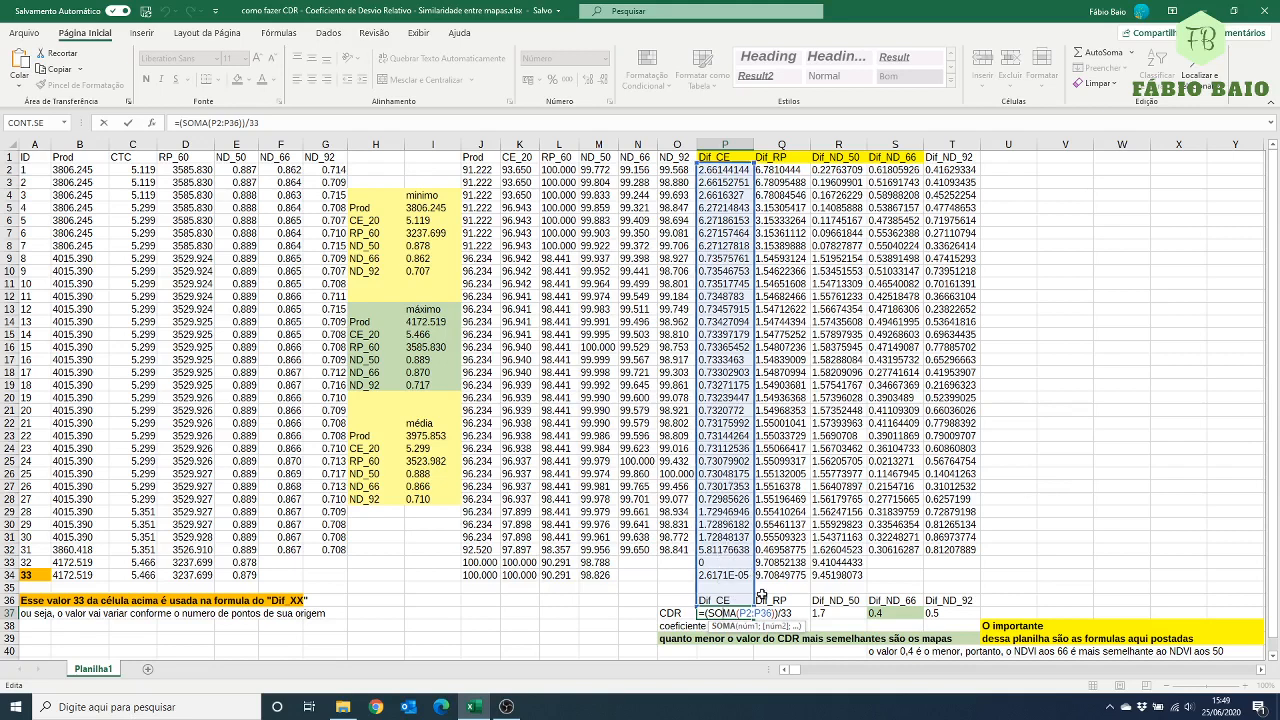
left_click_drag(790, 613, 779, 613)
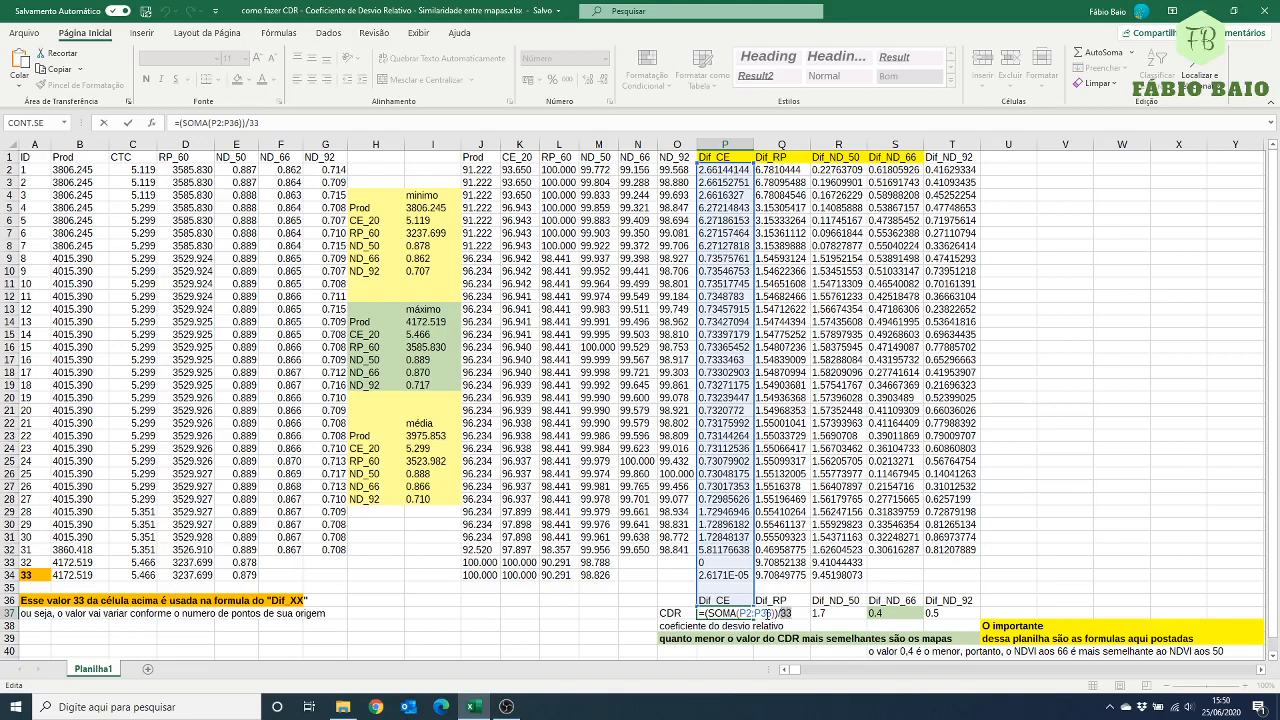
key("Return")
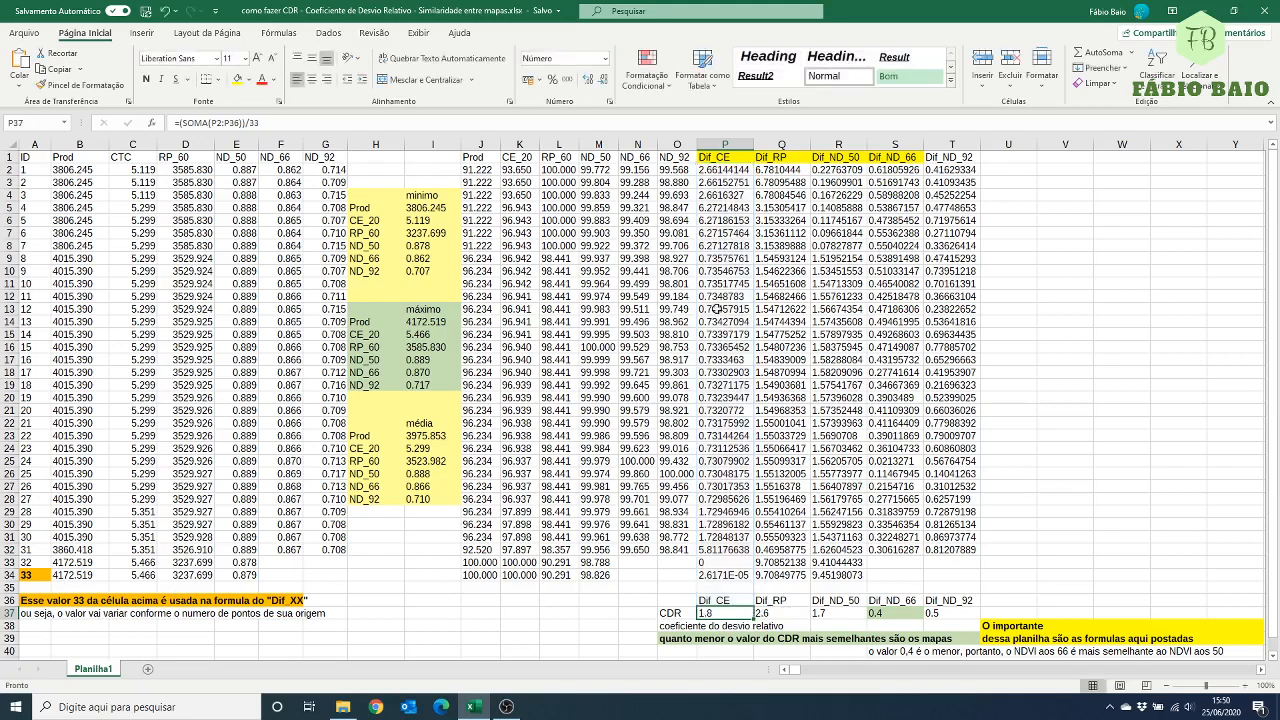
left_click(716, 260)
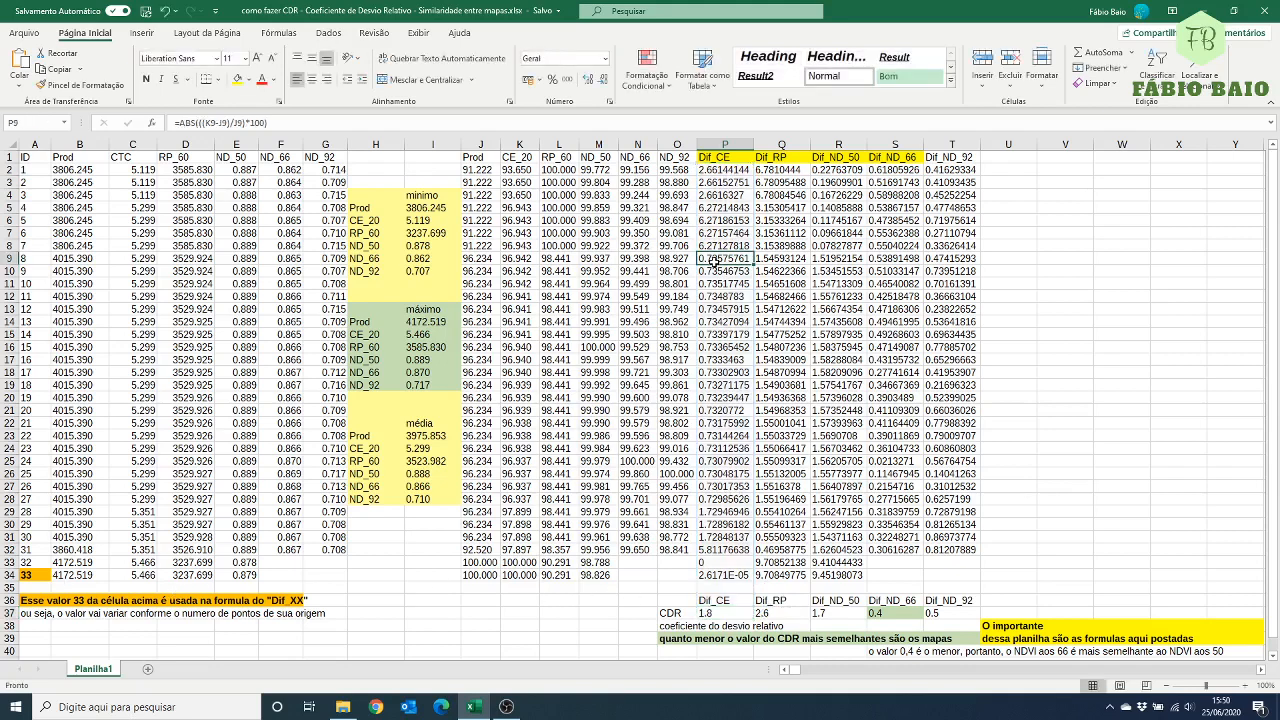
double_click(722, 612)
key("Escape")
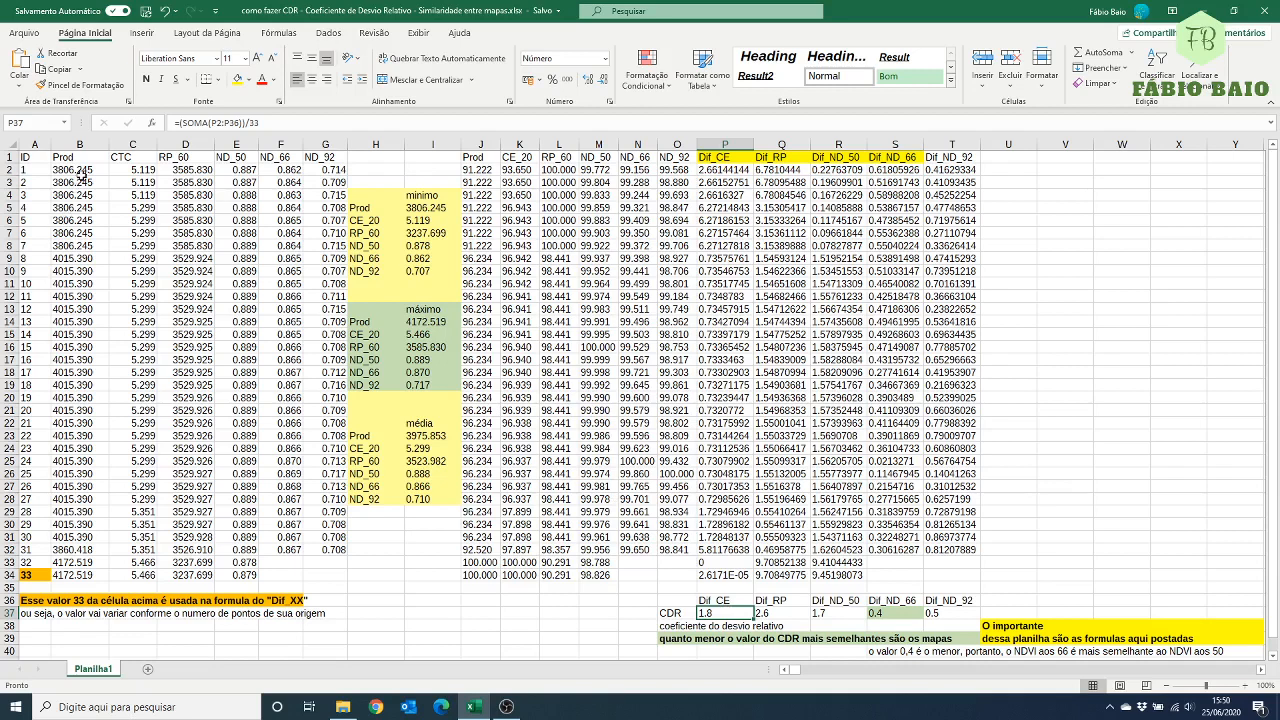
Review the Prod and CTC source columns against the Dif_CE coefficient formula in P37.
left_click_drag(86, 157, 88, 210)
left_click_drag(130, 157, 130, 208)
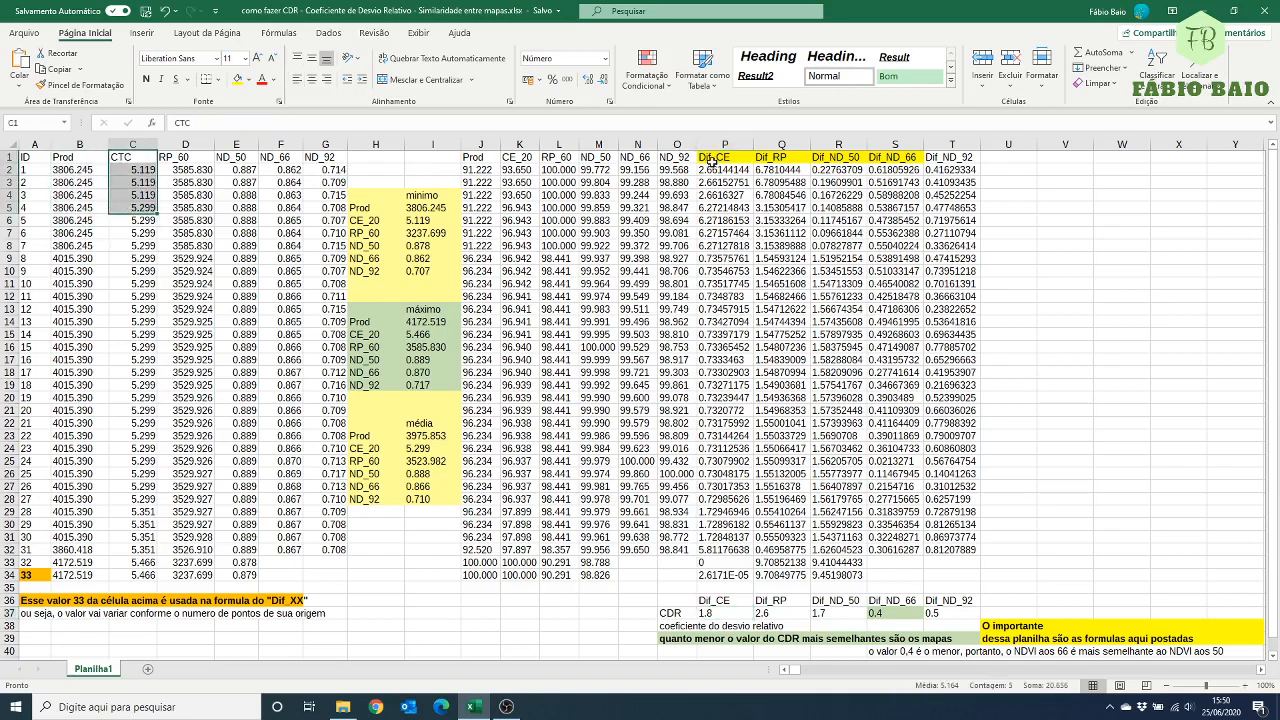
left_click(731, 614)
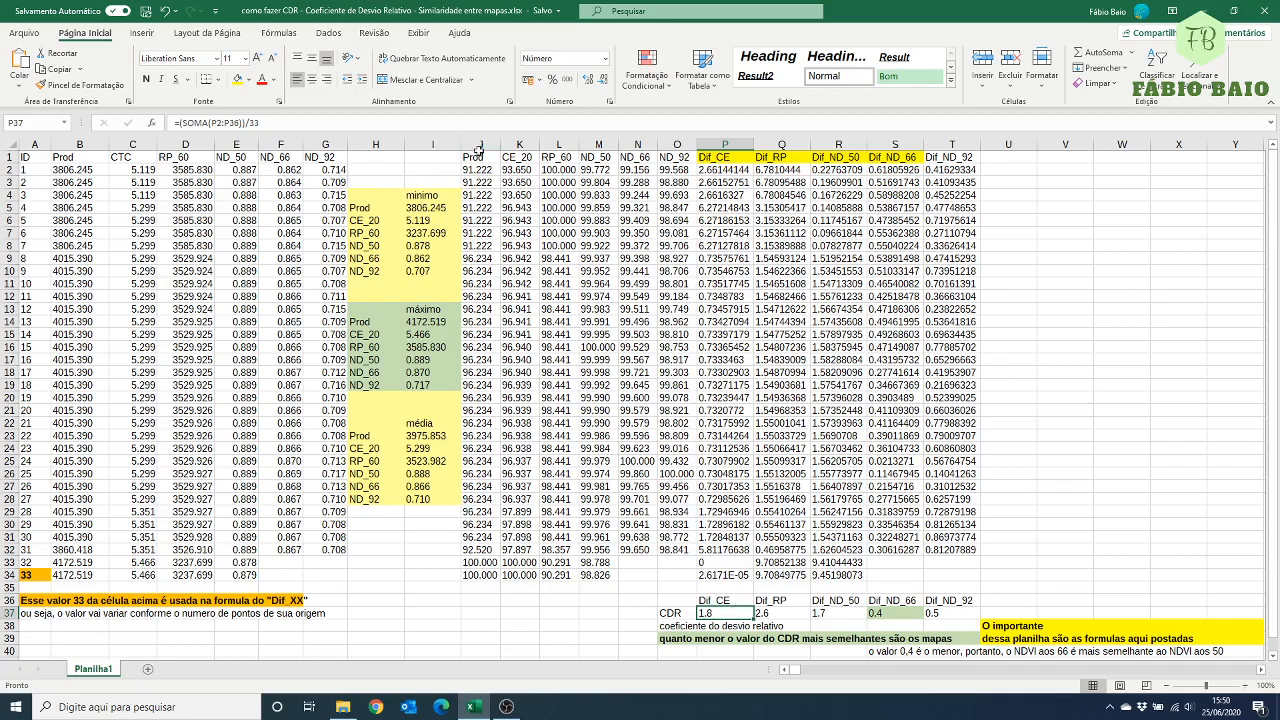
double_click(718, 613)
key("Escape")
Compare the deviation formulas in P2, Q2 and T2 to see which map each one uses as its reference.
double_click(728, 170)
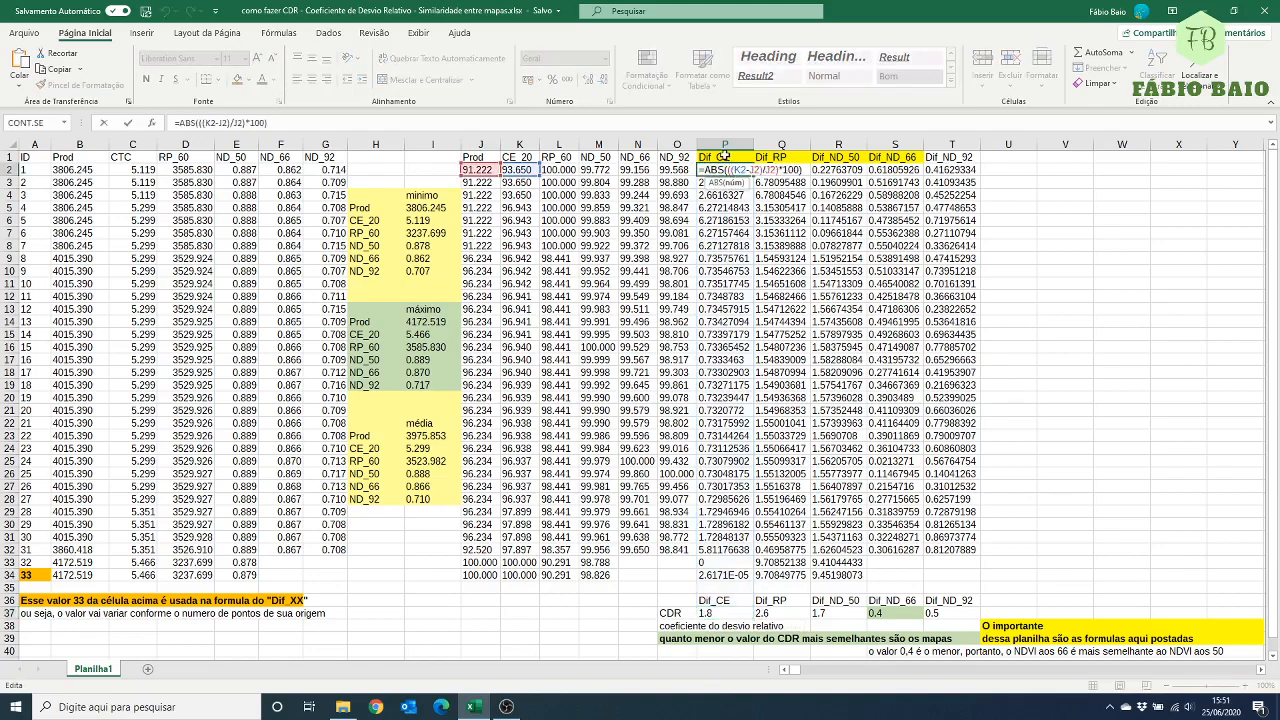
key("Tab")
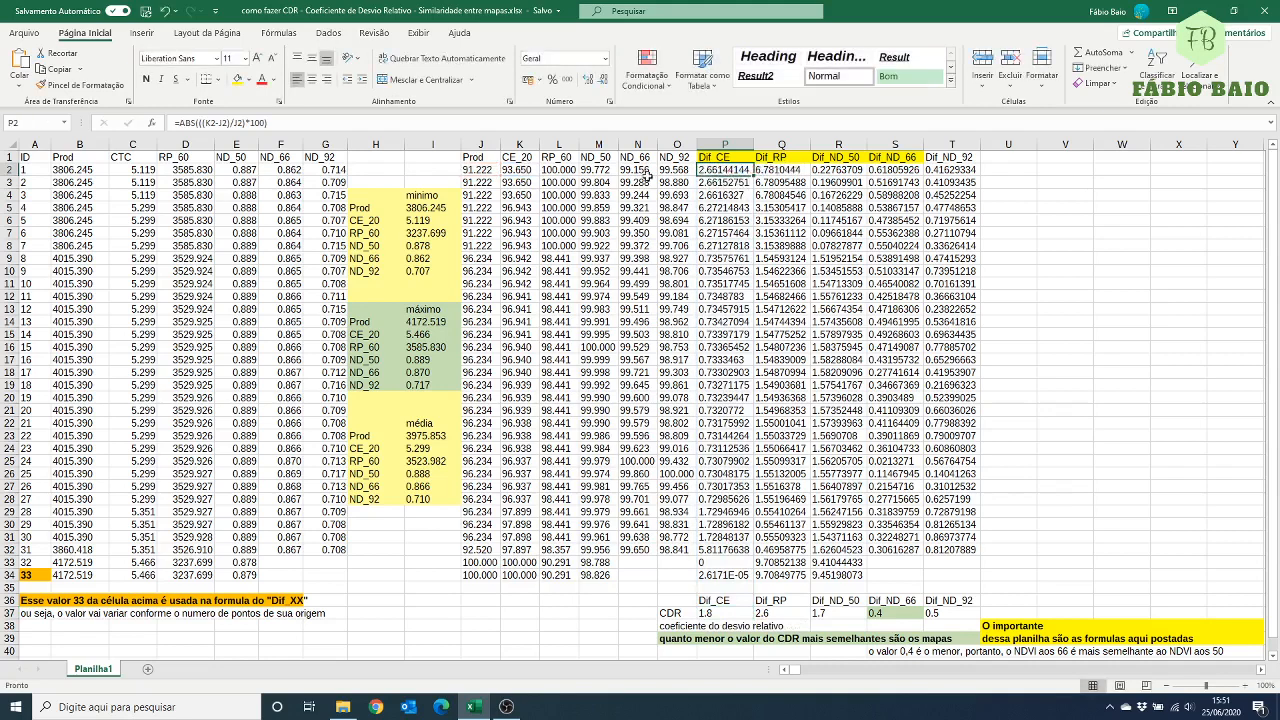
key("F2")
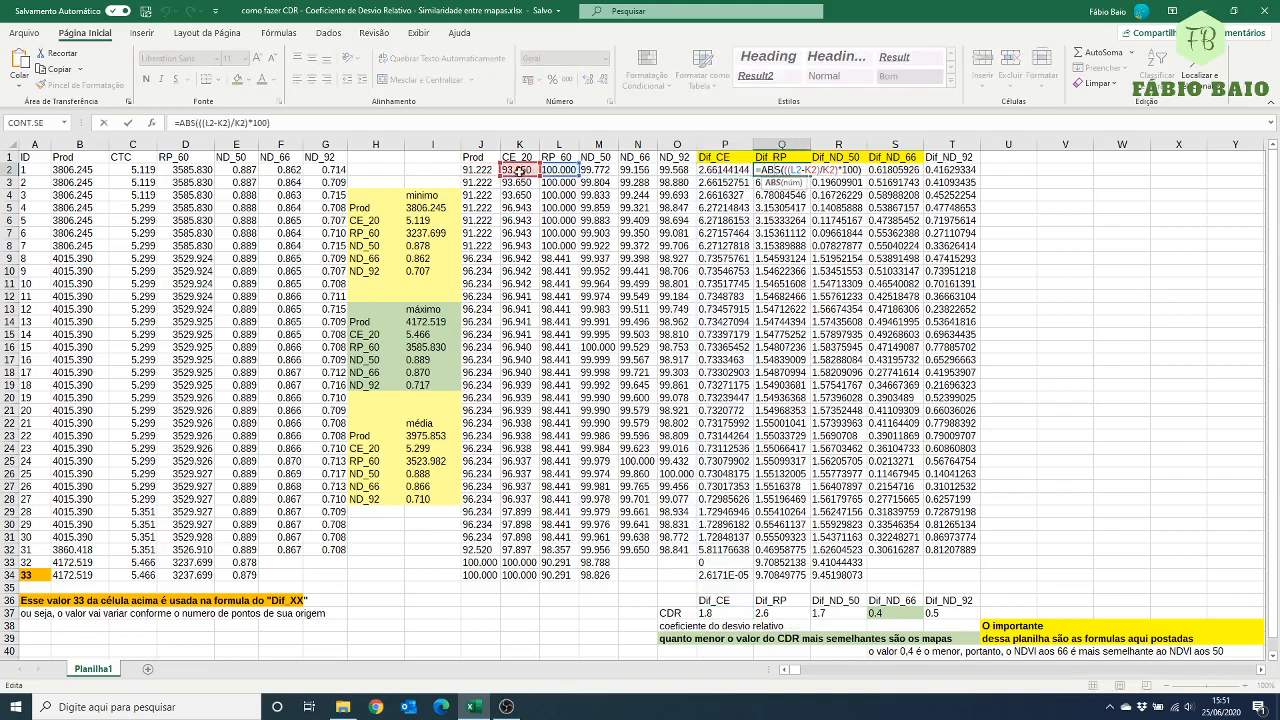
key("Escape")
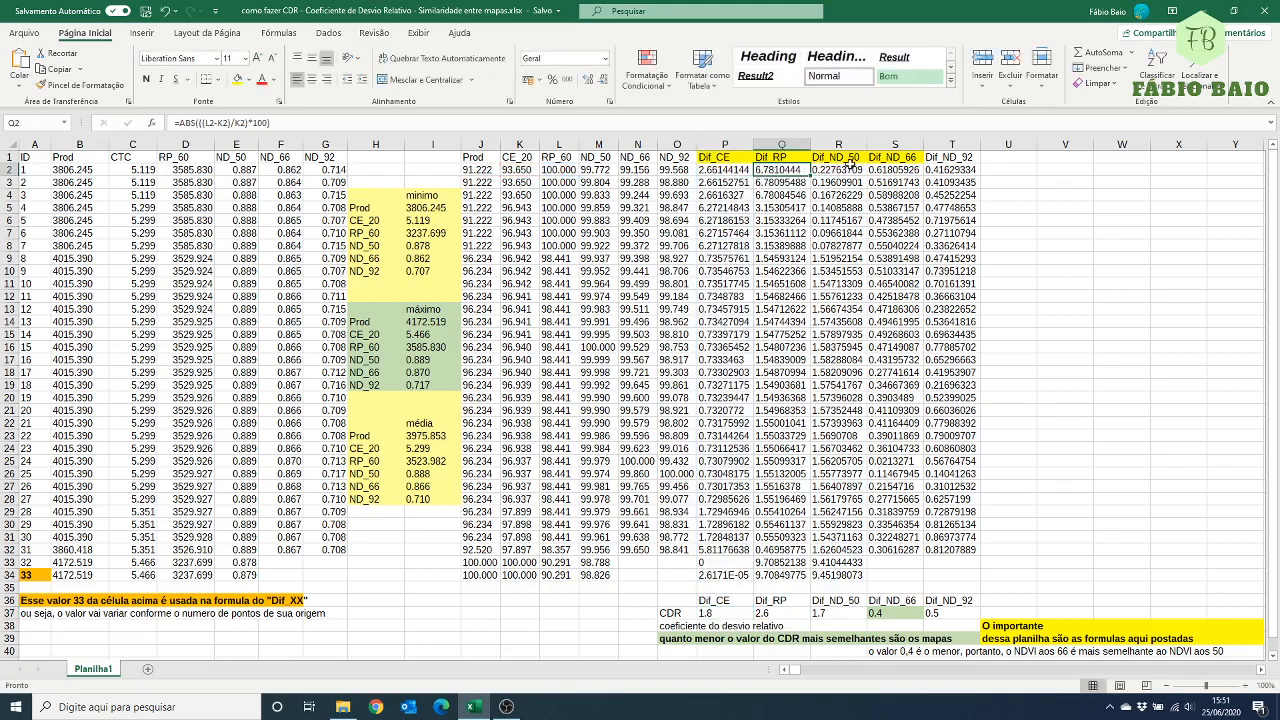
double_click(962, 170)
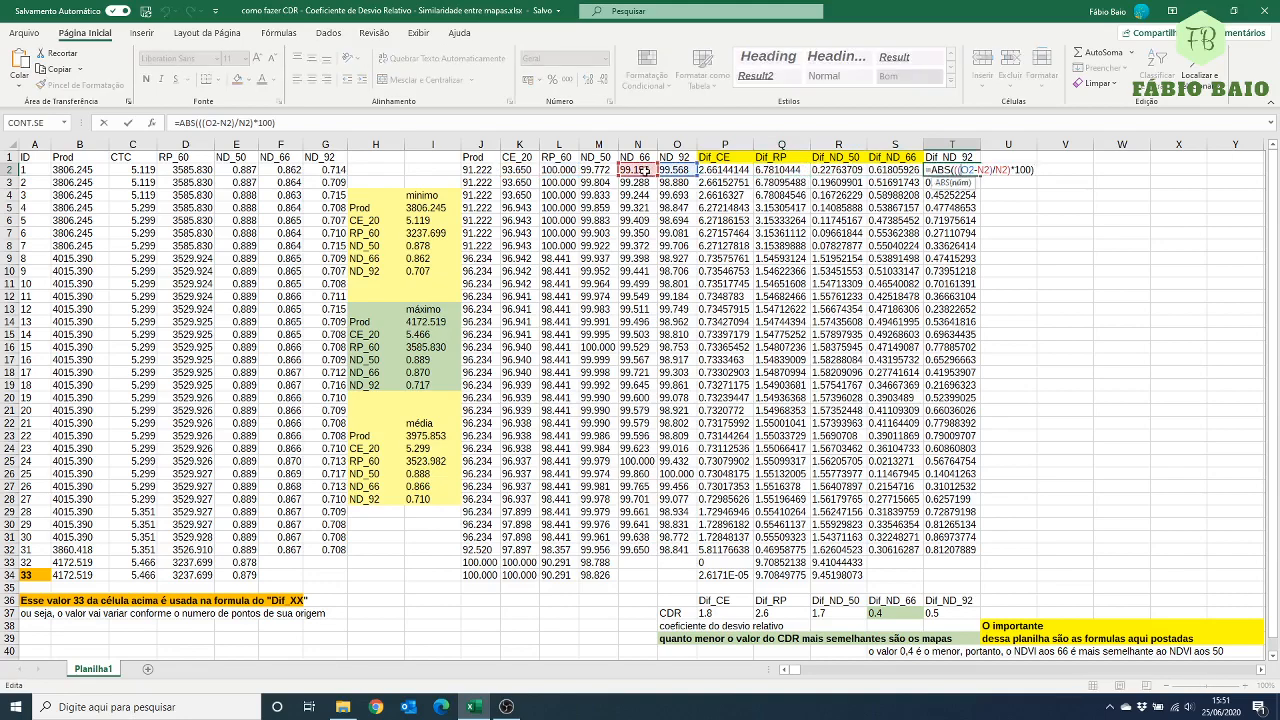
key("Escape")
left_click(779, 171)
double_click(779, 171)
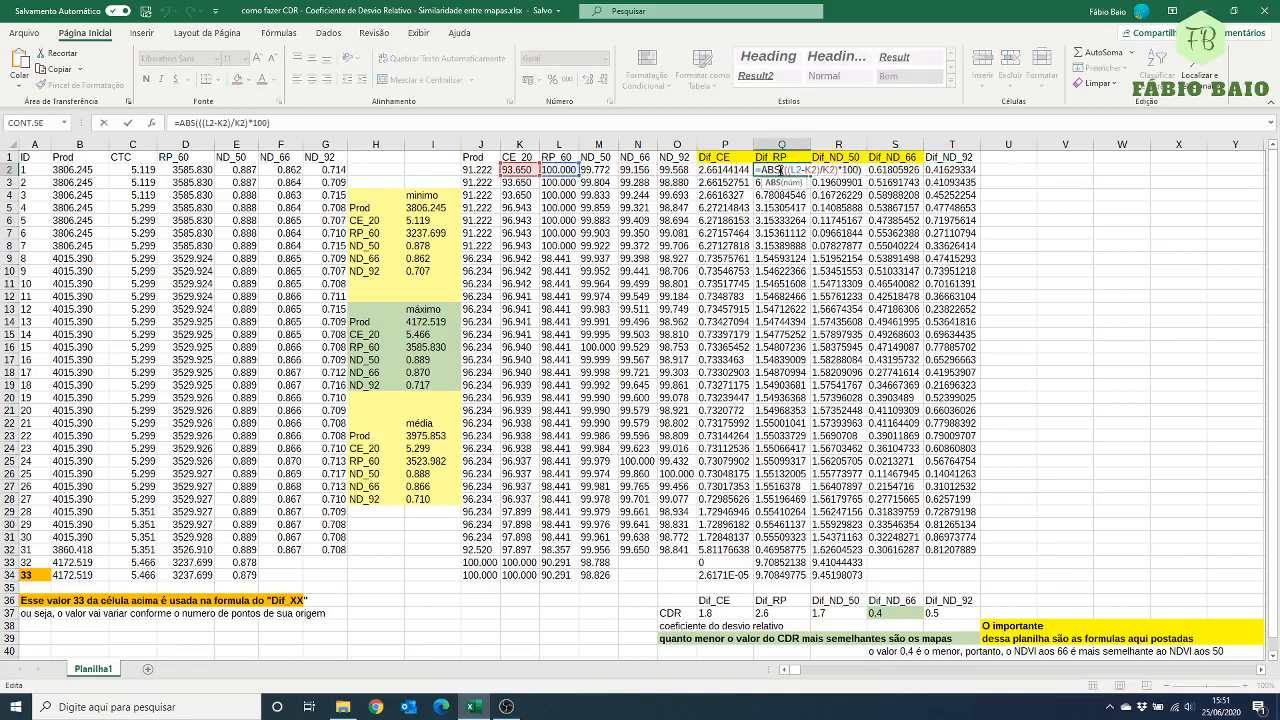
key("Escape")
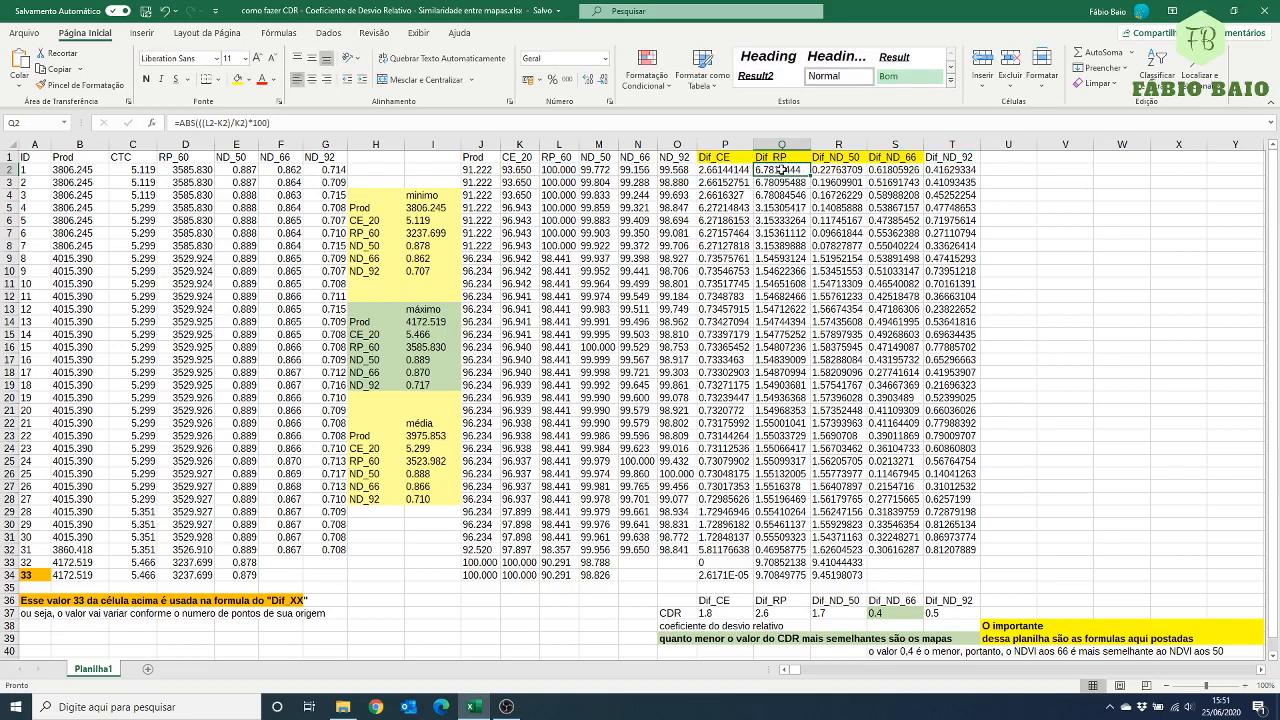
Change the subtracted reference in the Dif_RP formula in Q2 to J2 and fill the formula down to row 34.
double_click(781, 171)
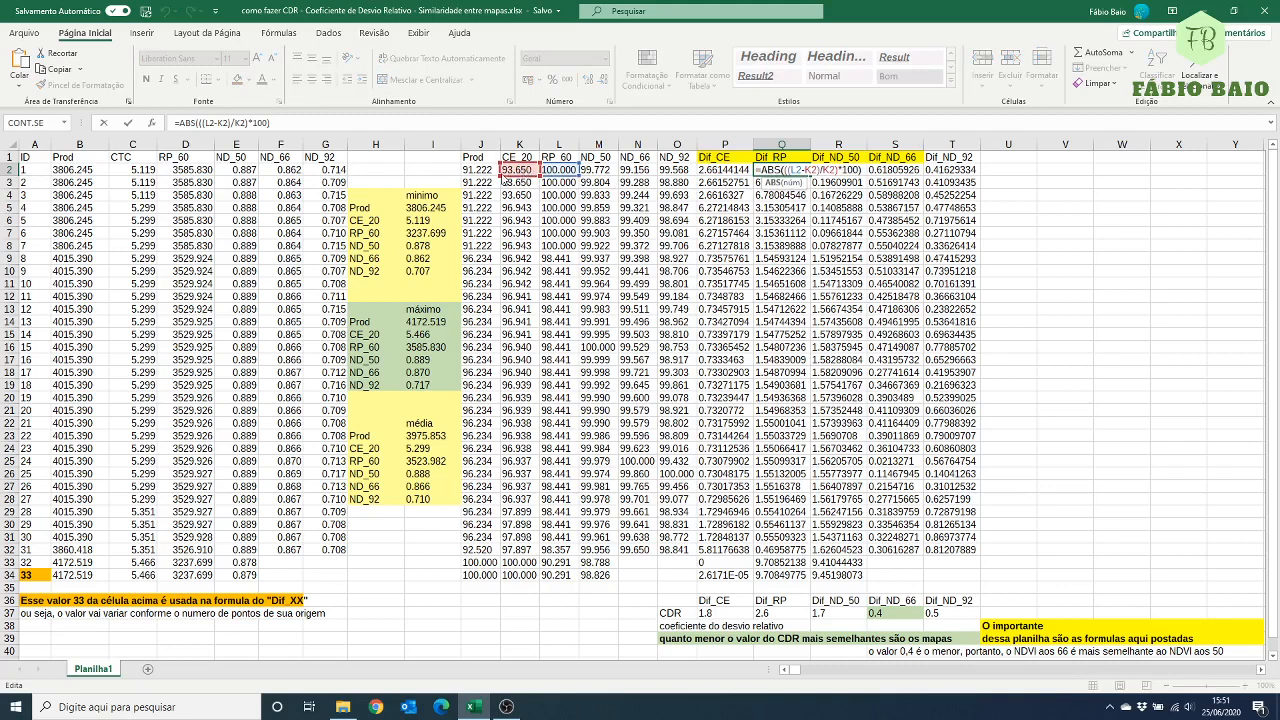
left_click(490, 172)
key("ctrl+Return")
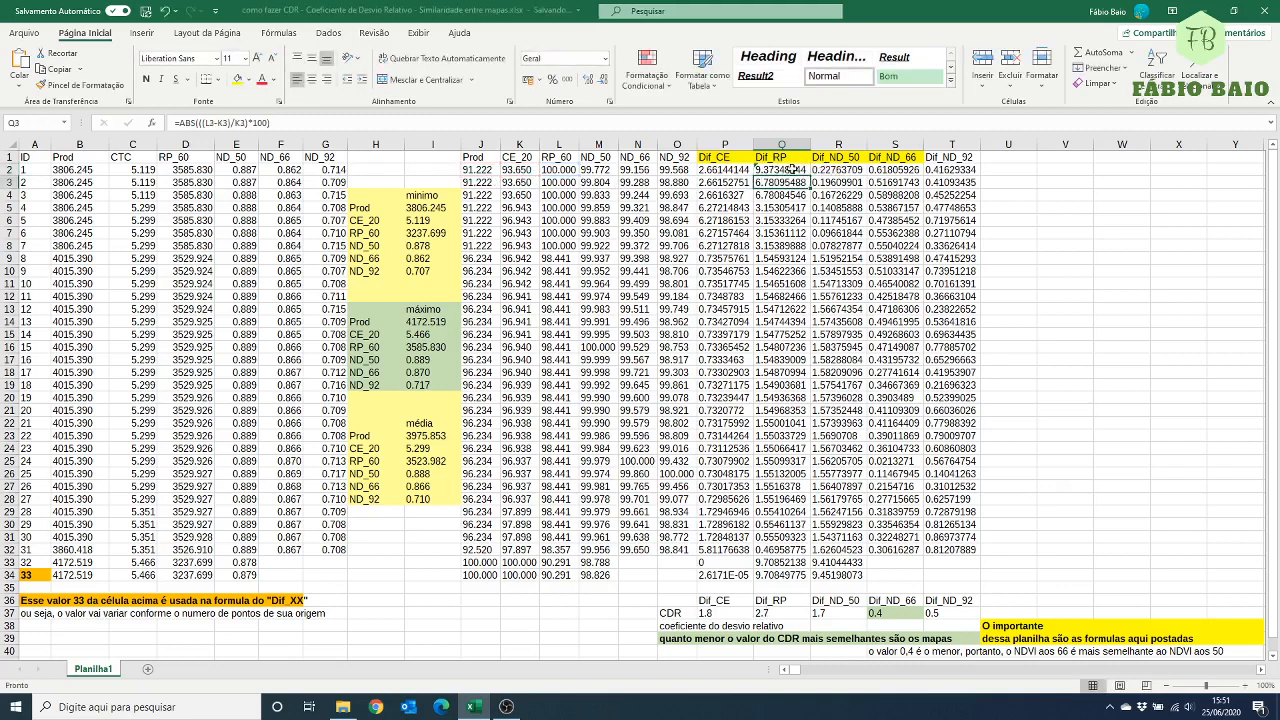
left_click_drag(810, 174, 805, 577)
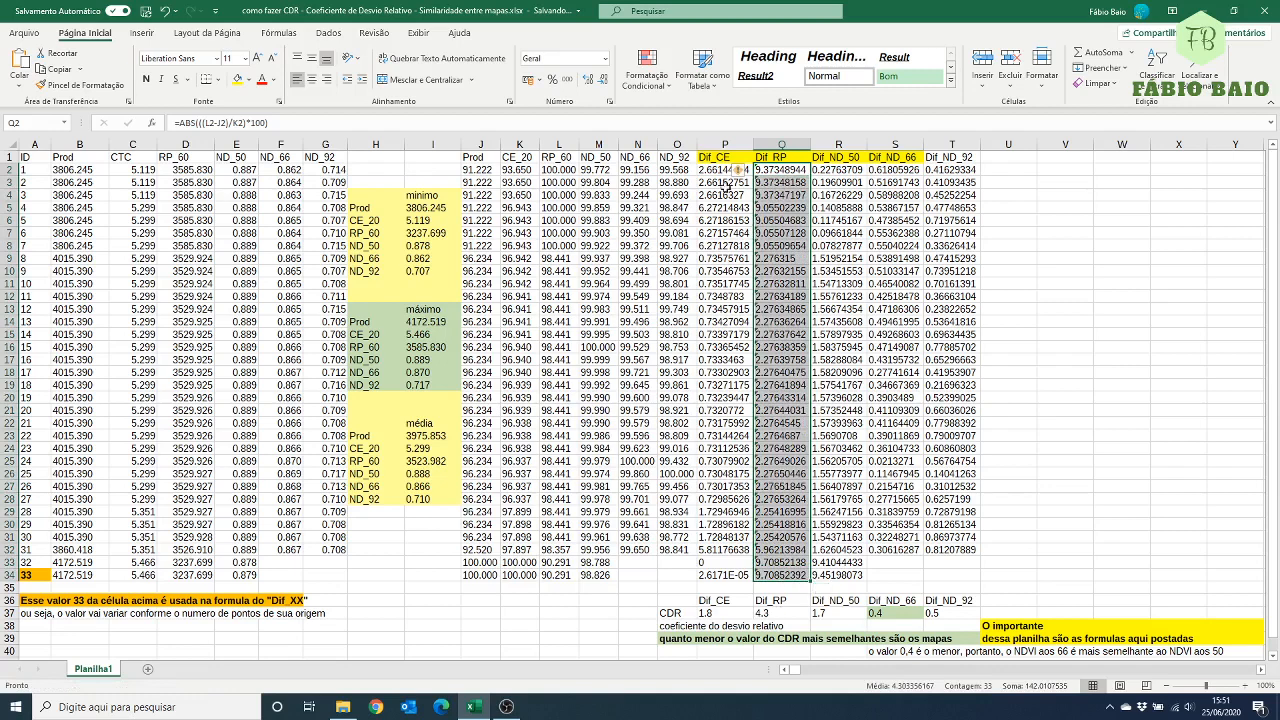
Check the Dif_CE and Dif_RP coefficient formulas in P37 and Q37.
left_click(727, 614)
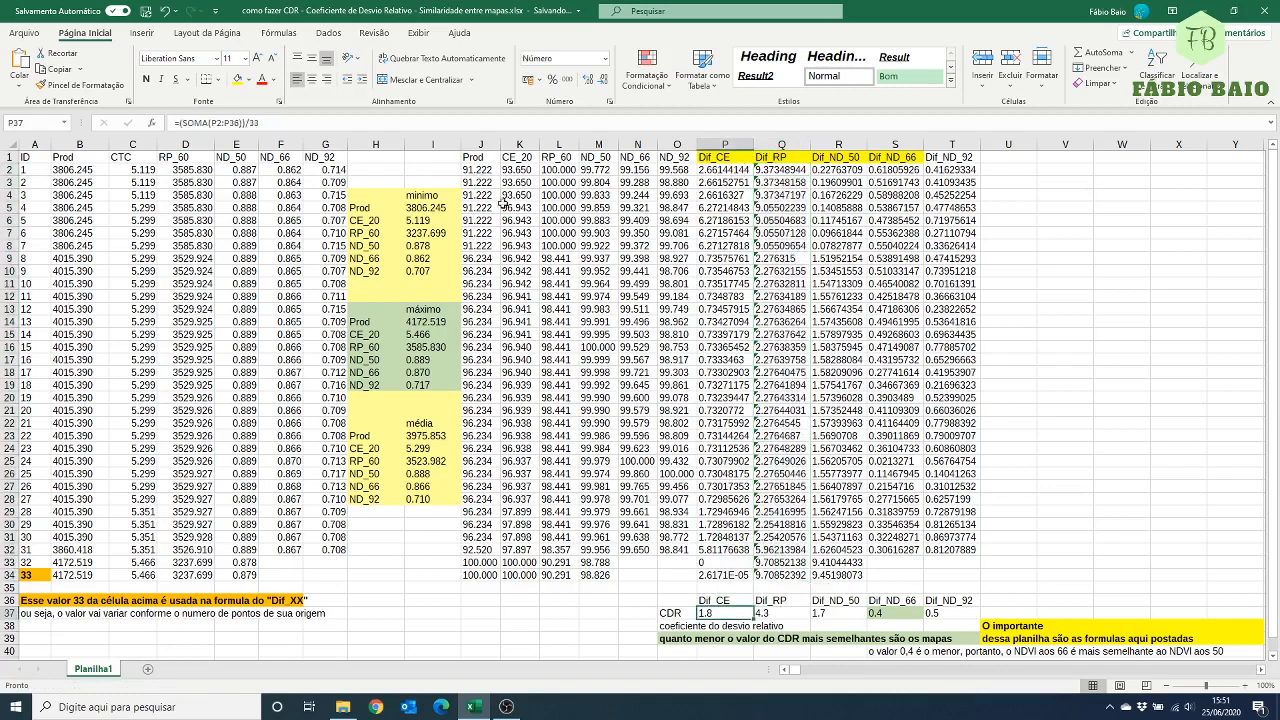
left_click(784, 613)
double_click(784, 613)
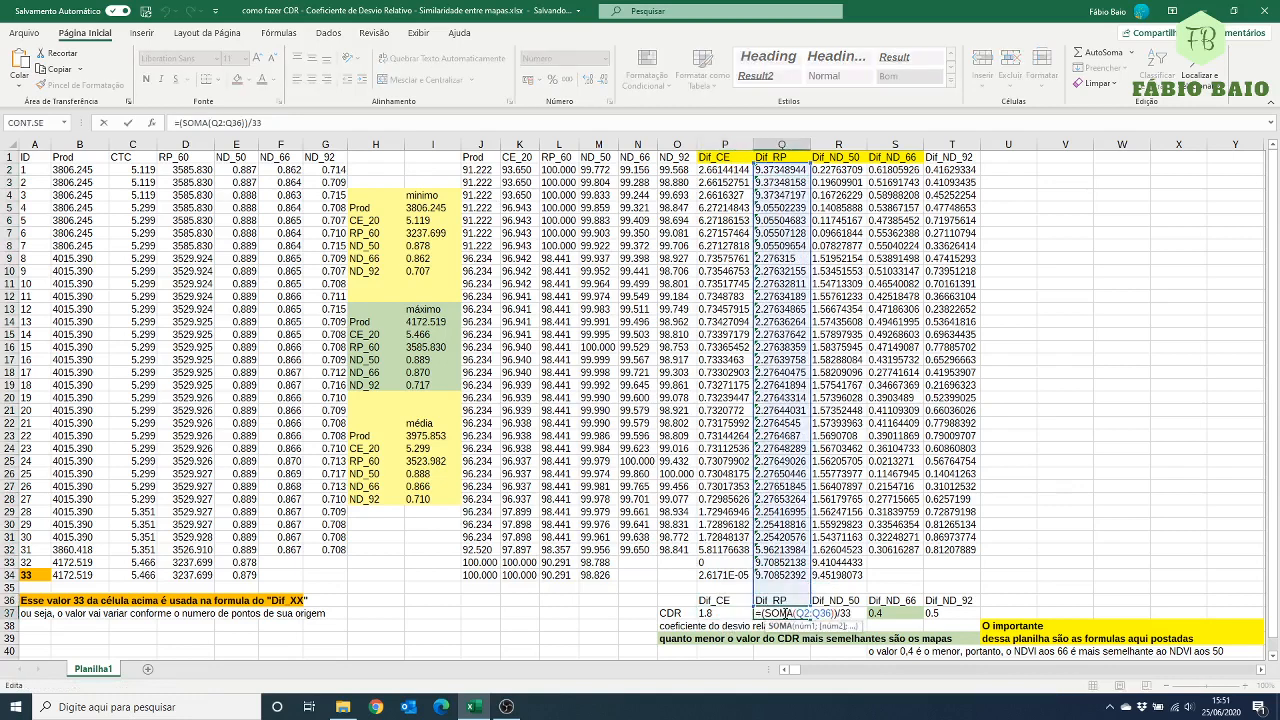
key("Escape")
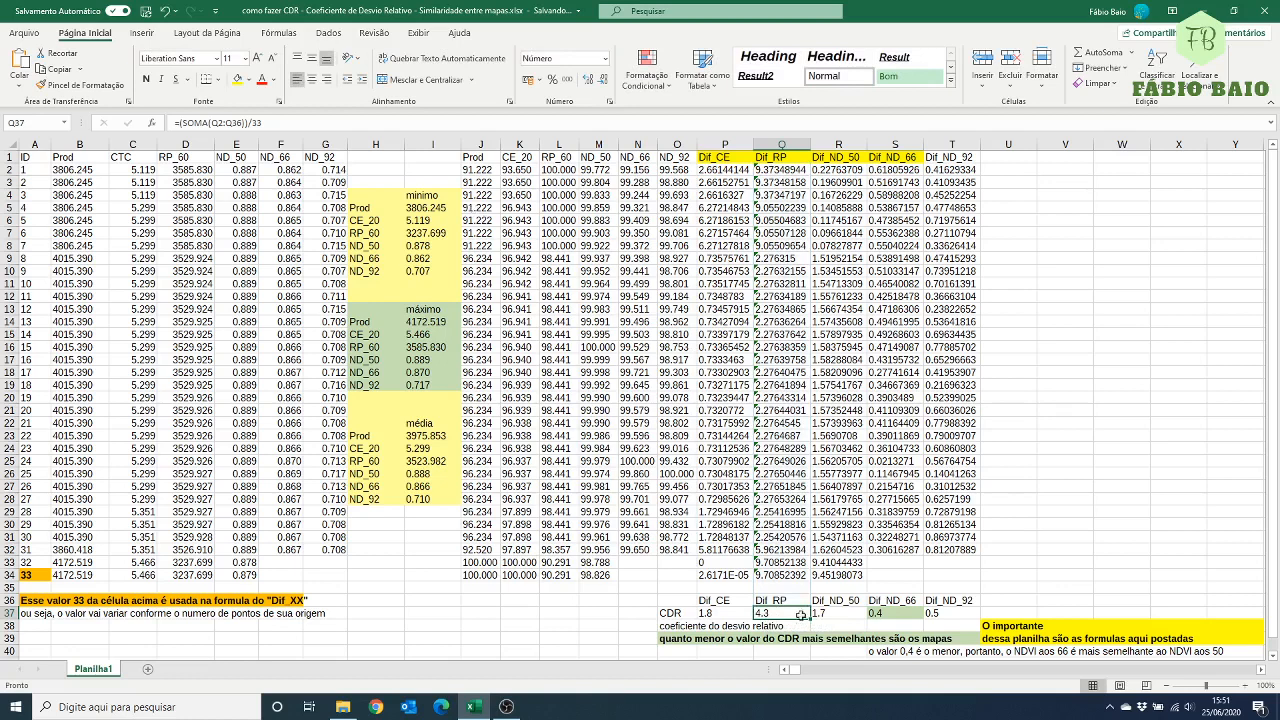
left_click_drag(725, 613, 775, 613)
Enter the label PROD in cell M37, beside the CDR row.
left_click(612, 613)
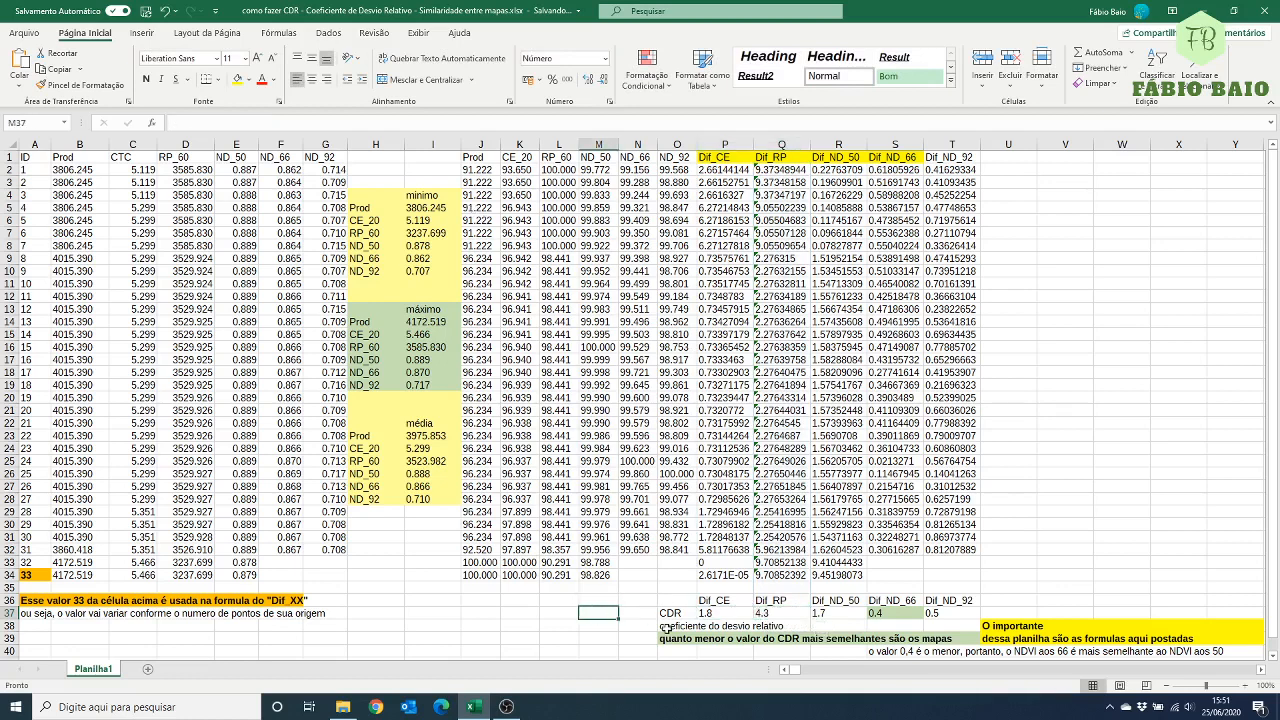
type("PROF")
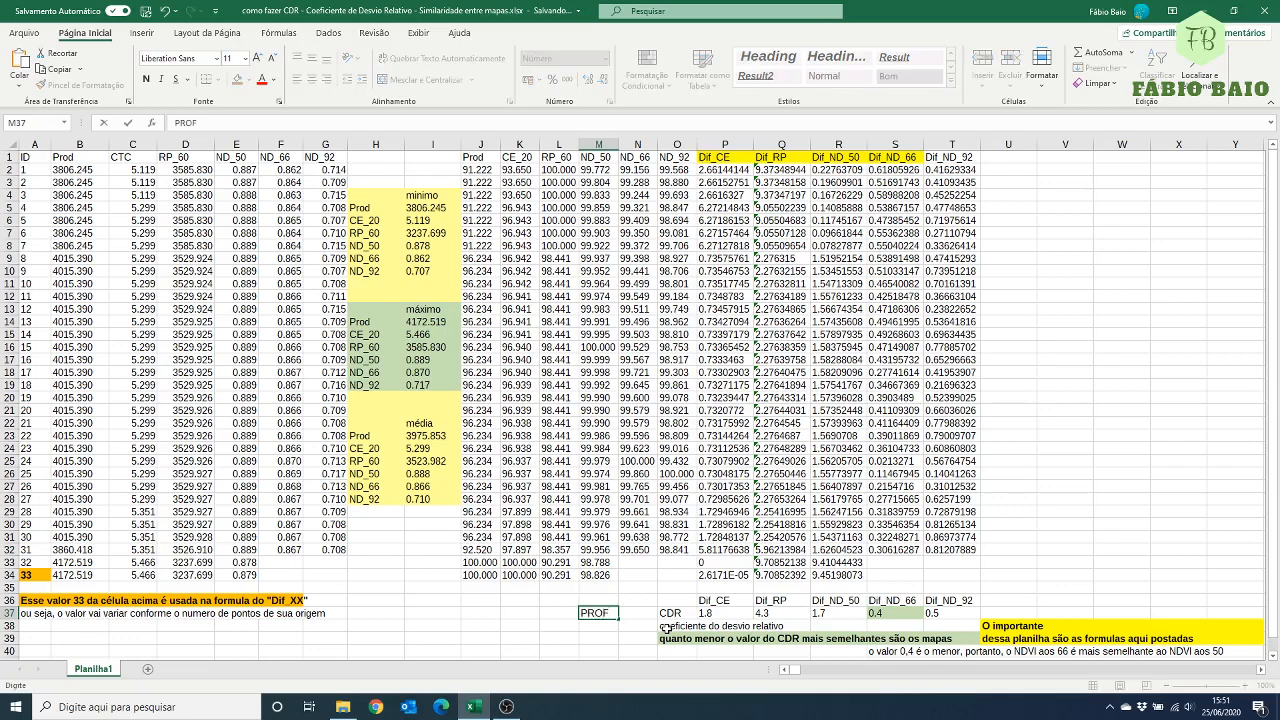
key("Return")
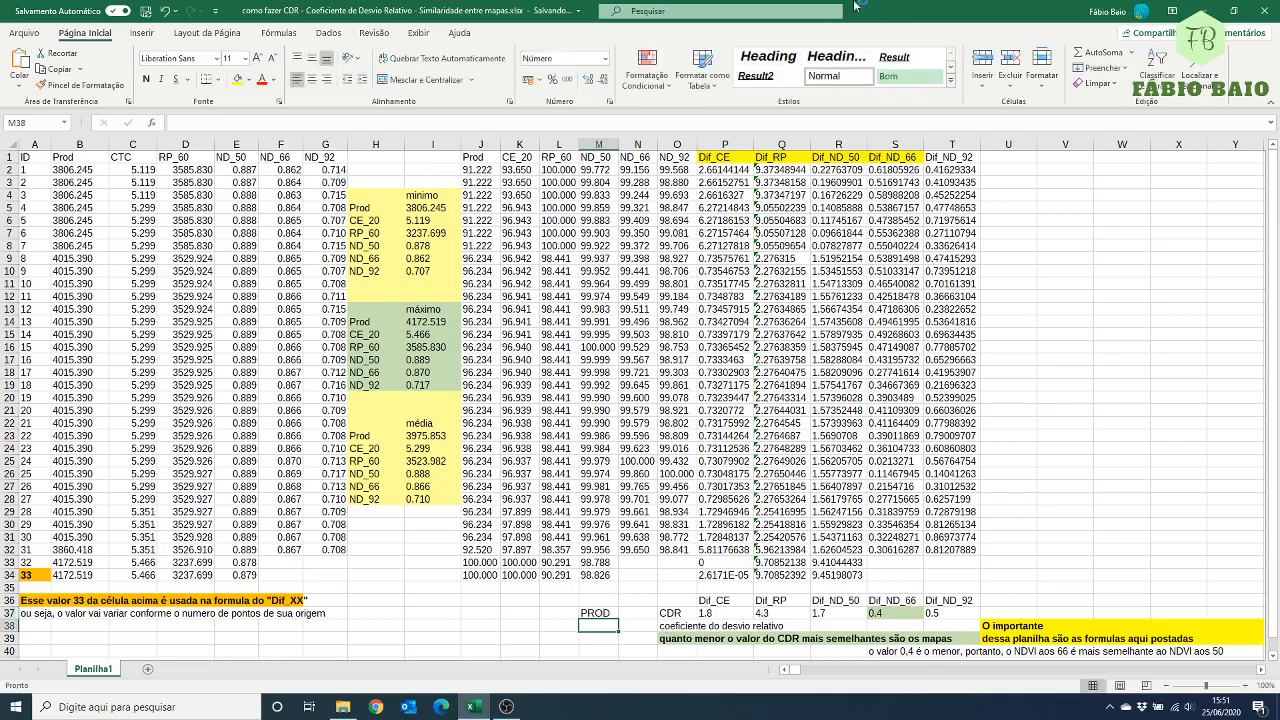
Change the divisor in the Dif_RP formula in Q2 to J2, giving =ABS(((L2-J2)/J2)*100), and fill it down to row 34.
left_click(719, 168)
double_click(719, 168)
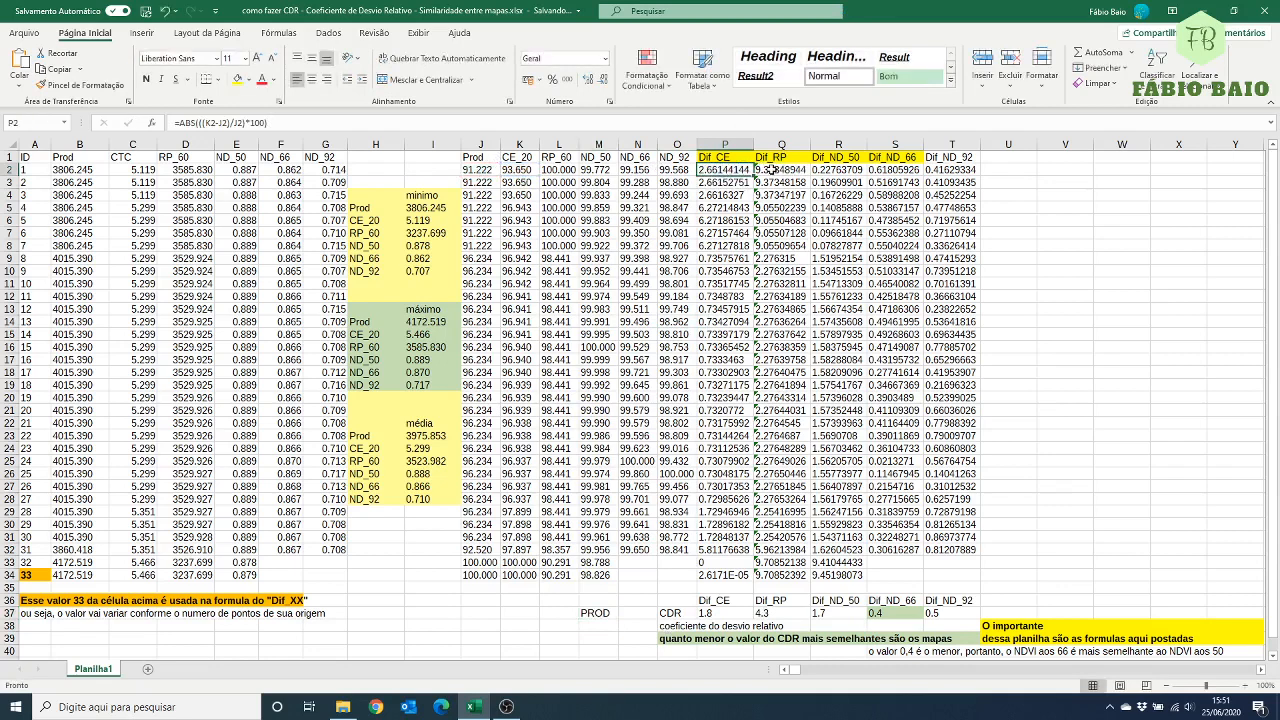
key("Tab")
key("F2")
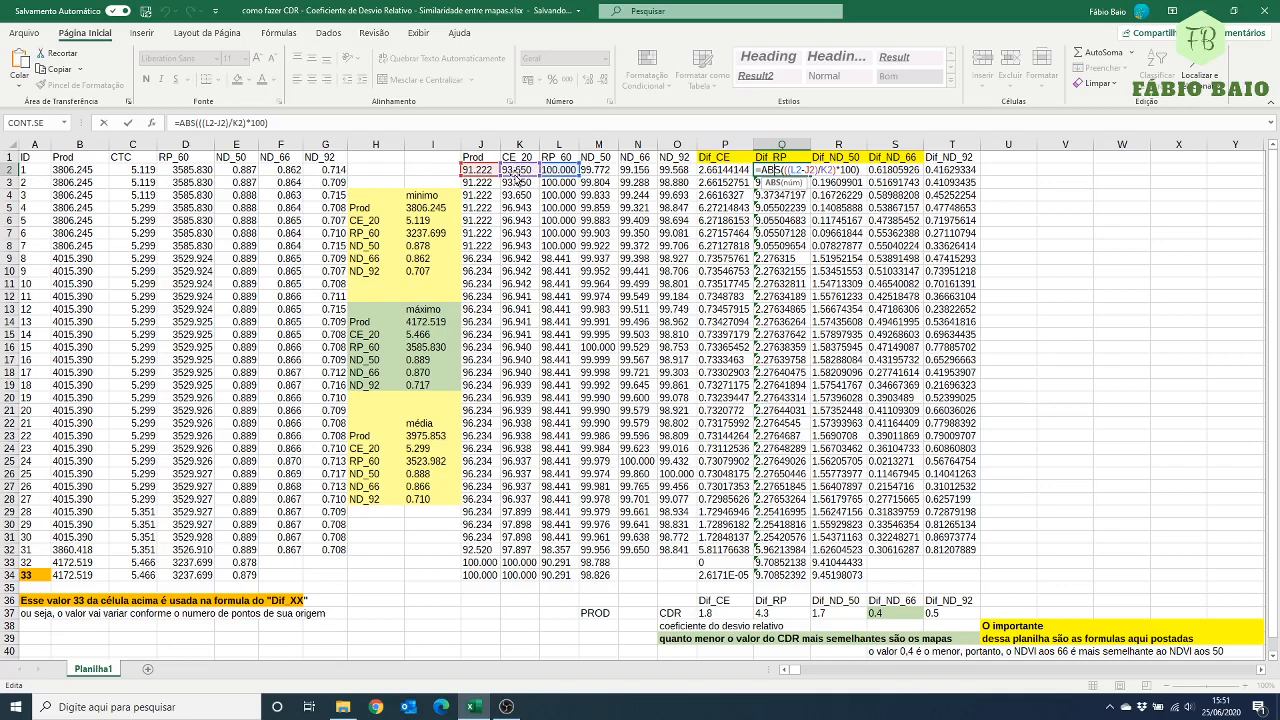
key("Return")
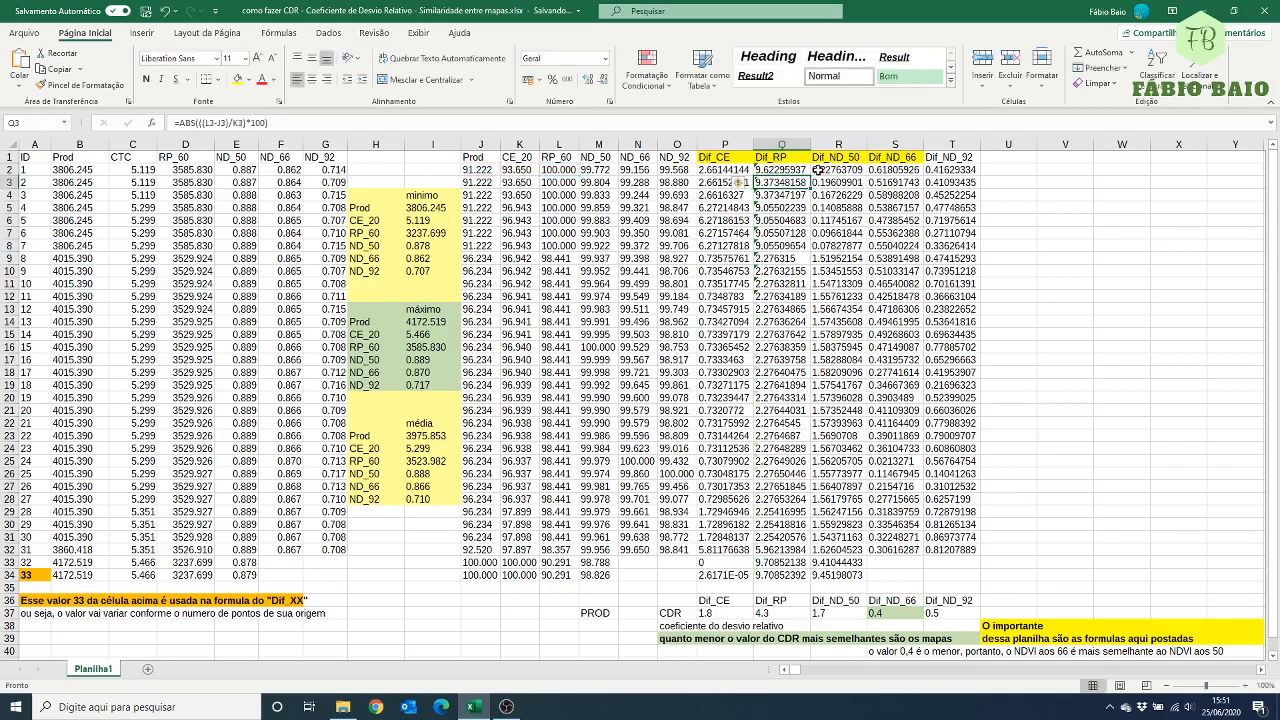
left_click(800, 170)
double_click(810, 176)
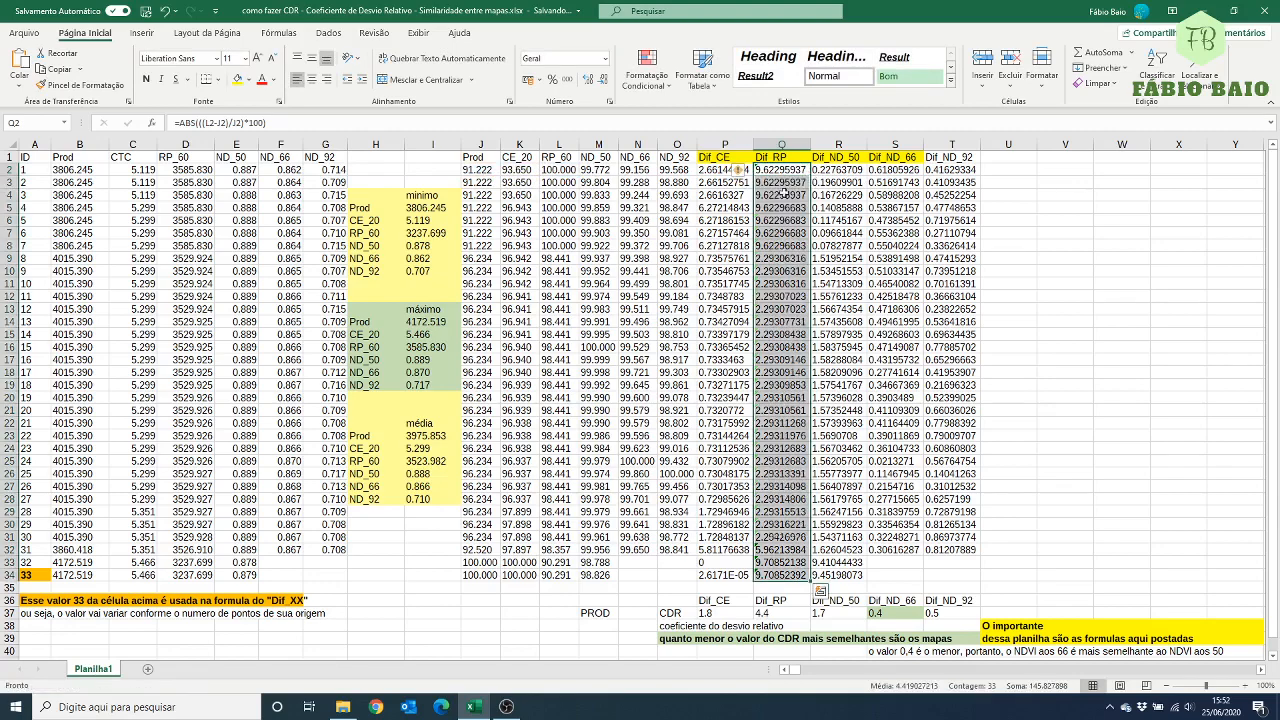
Inspect the Dif_RP and Dif_CE formulas in Q2 and P2 to verify which columns they reference.
left_click(786, 178)
double_click(785, 170)
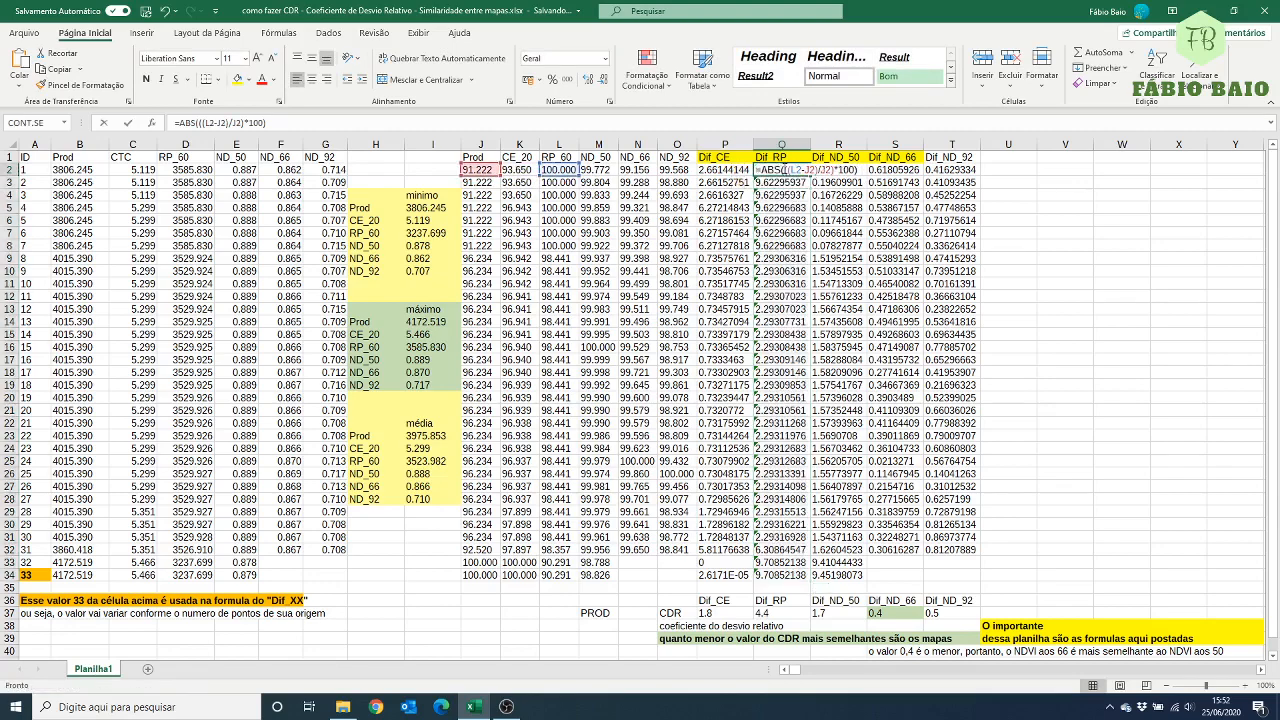
left_click(712, 170)
double_click(712, 170)
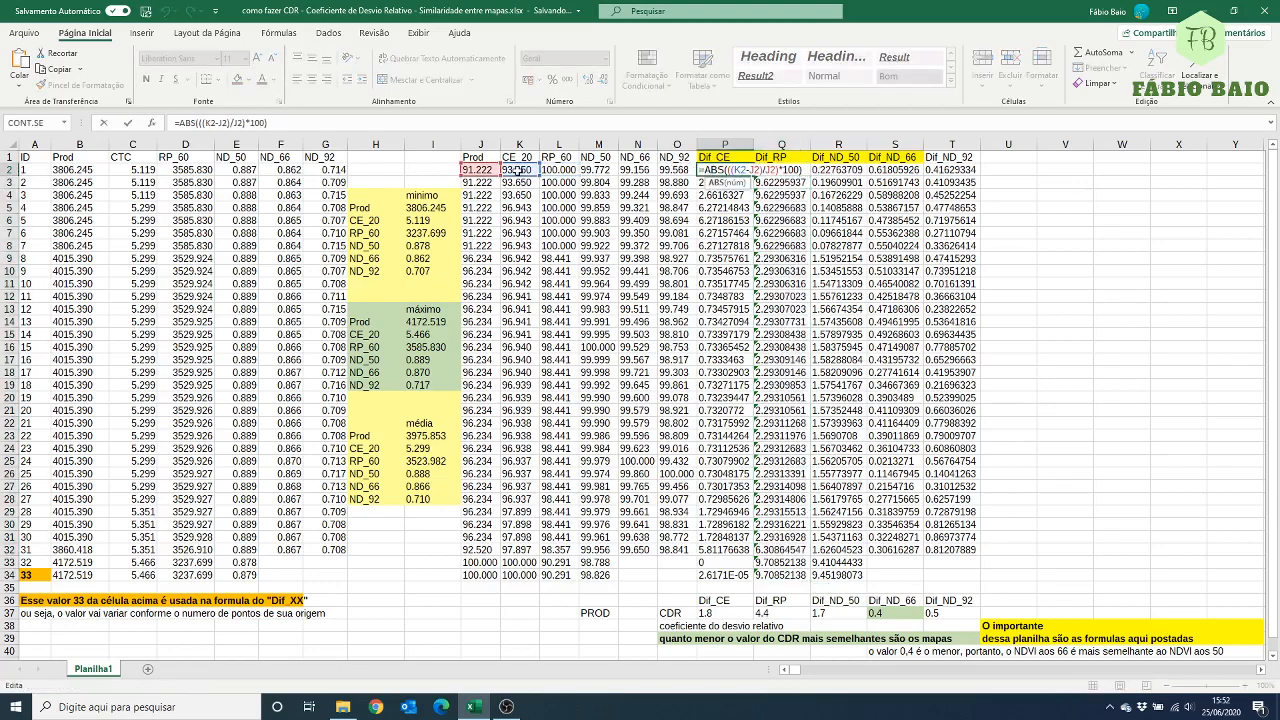
key("Escape")
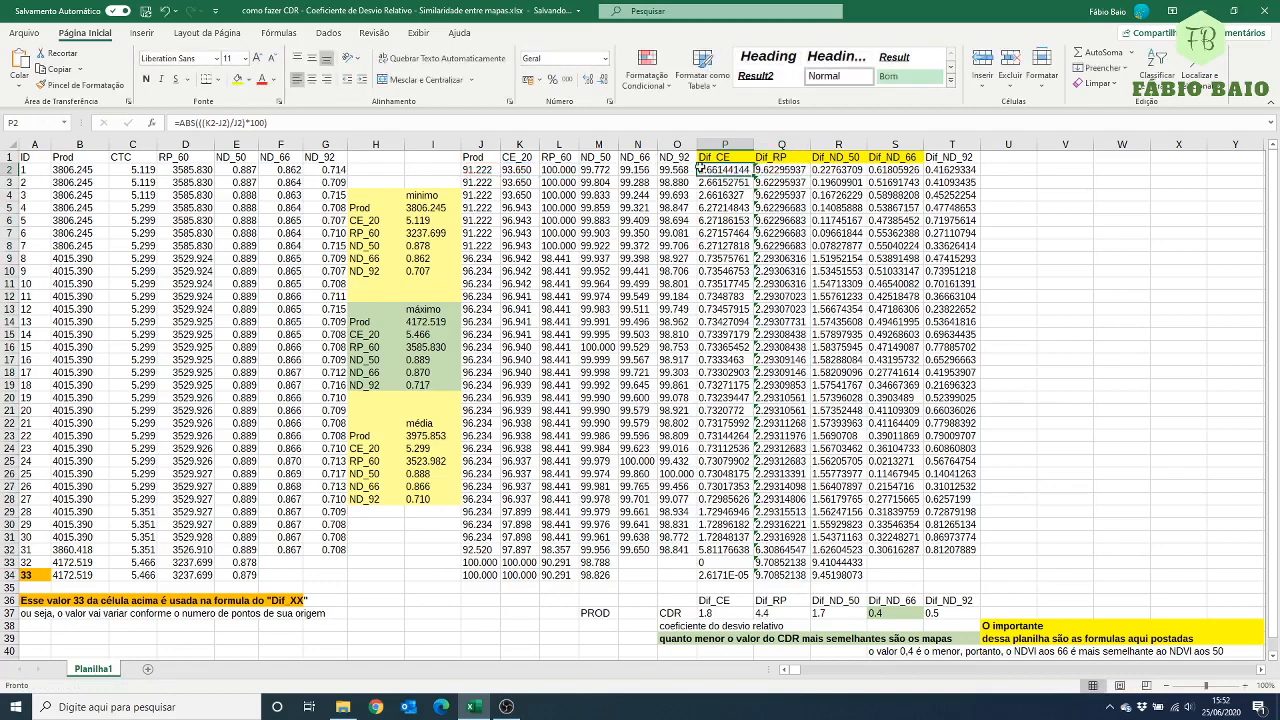
double_click(776, 170)
key("Escape")
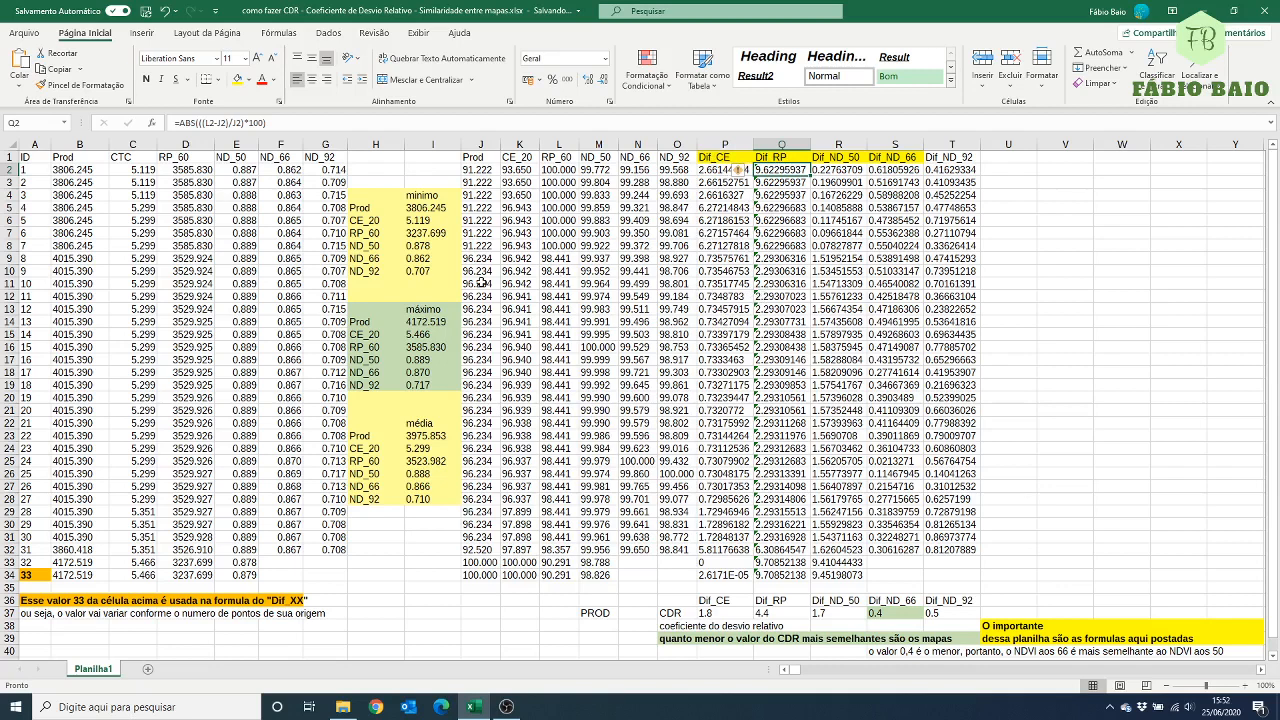
Review the Dif_CE and Dif_RP coefficients in row 37 against the PROD label, and inspect the Dif_ND_50 formula in R2.
left_click(717, 613)
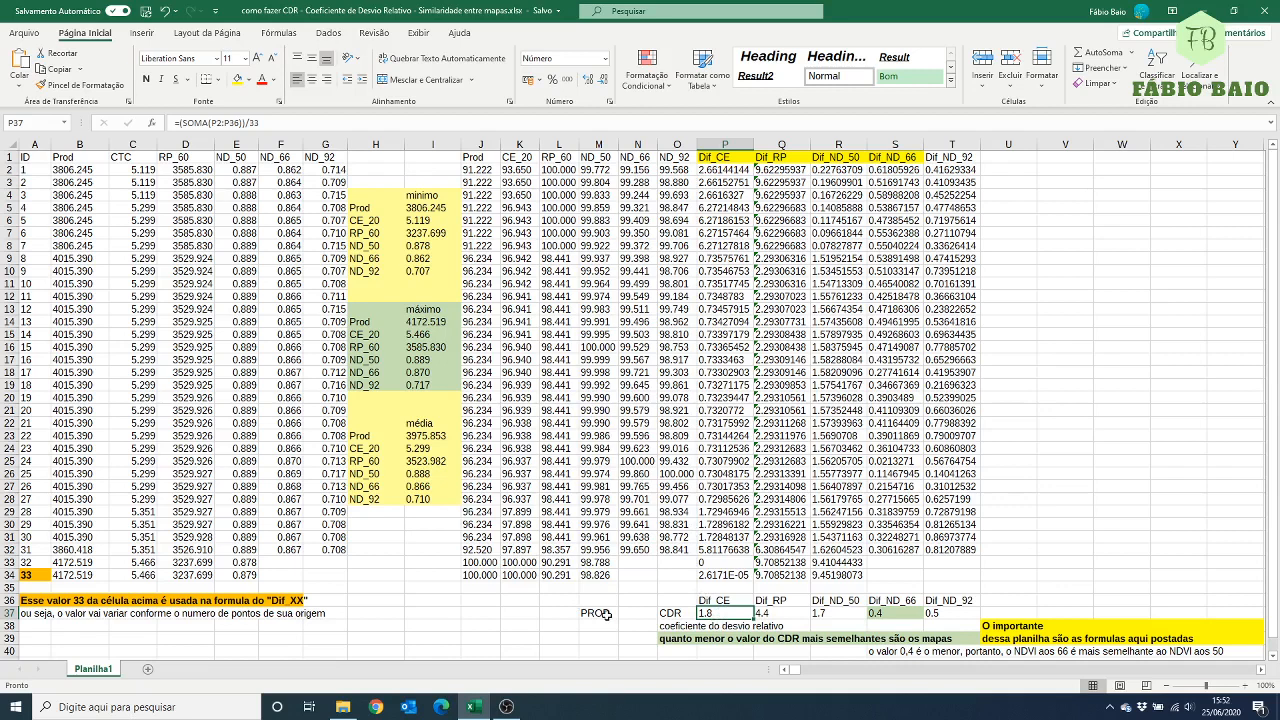
left_click(776, 613)
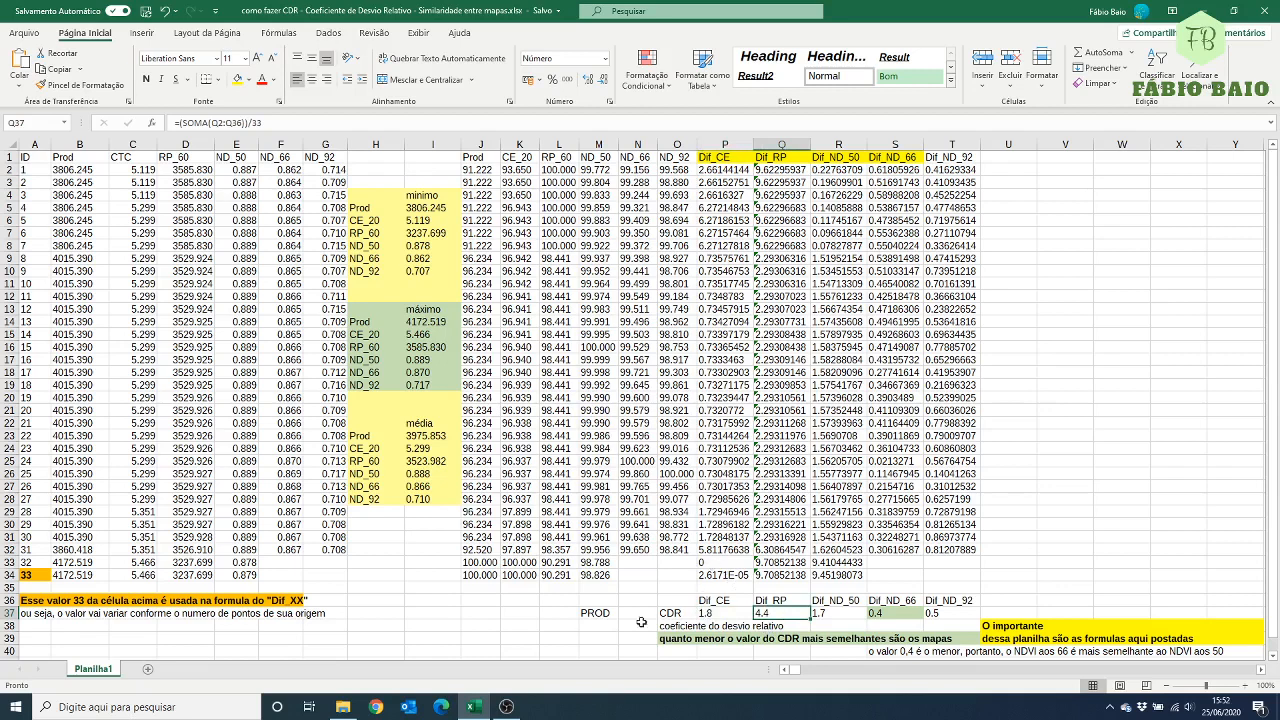
left_click(587, 613)
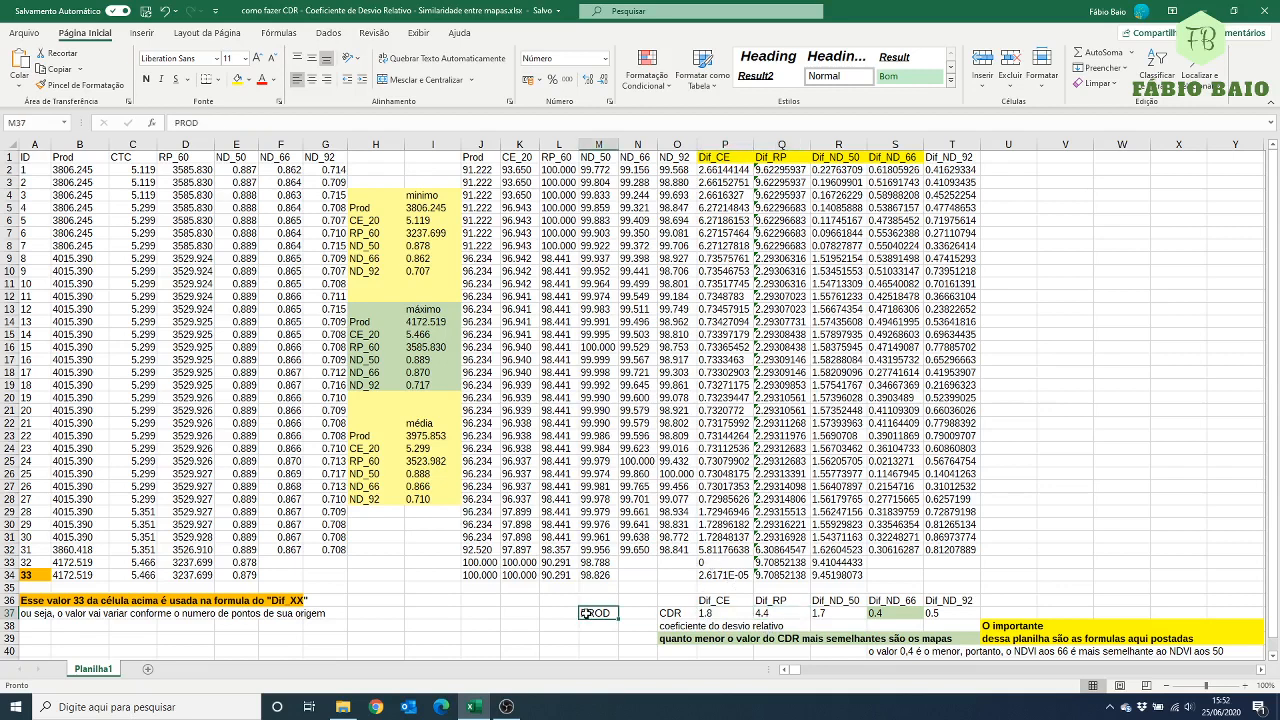
left_click(704, 613)
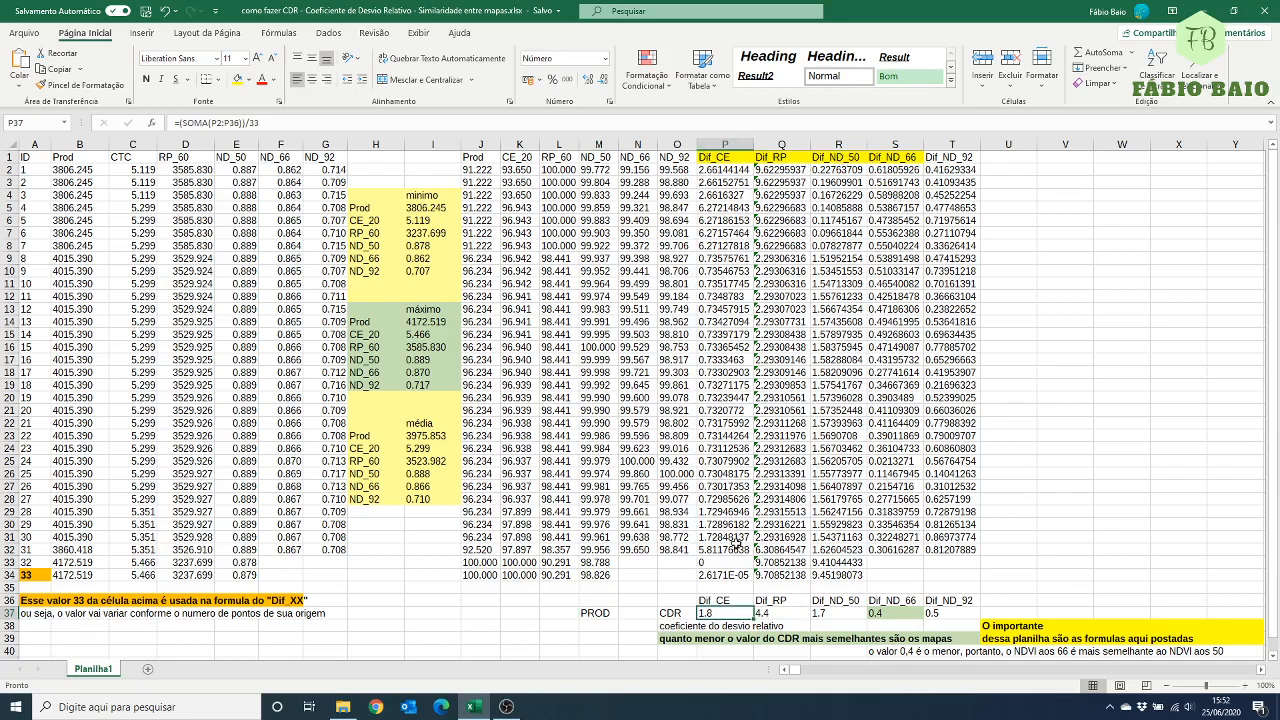
left_click(830, 612)
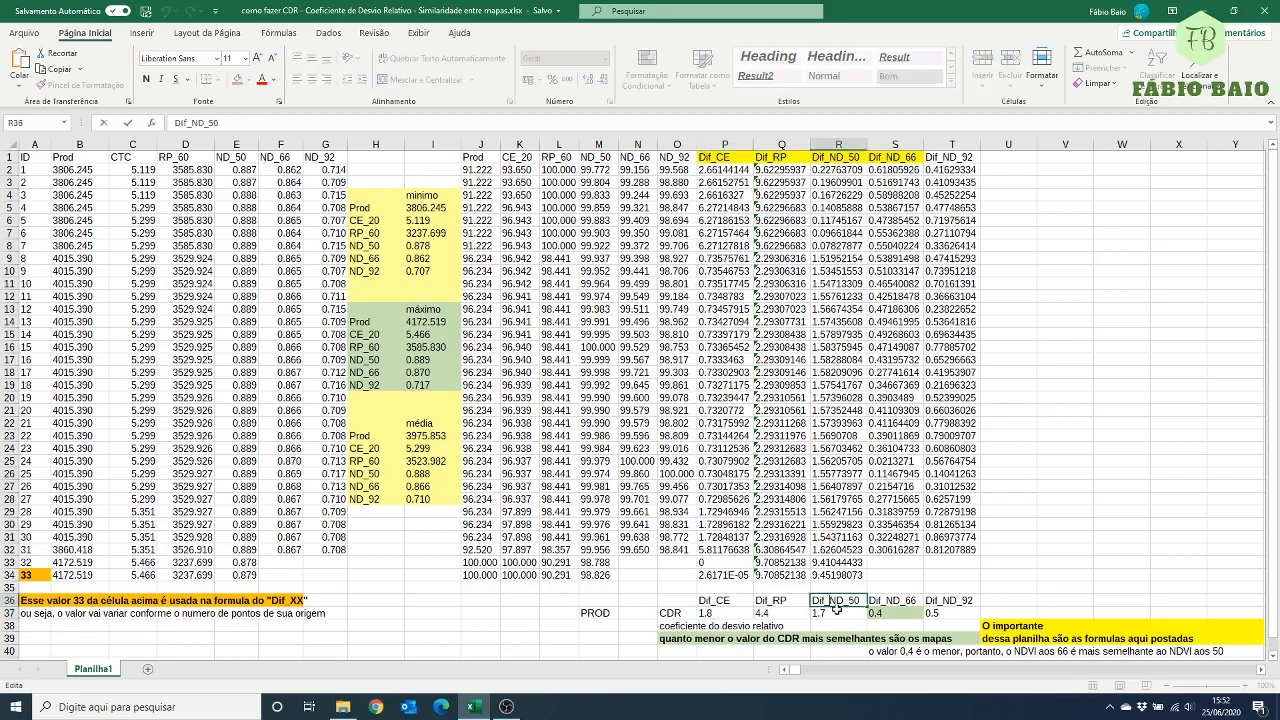
double_click(848, 170)
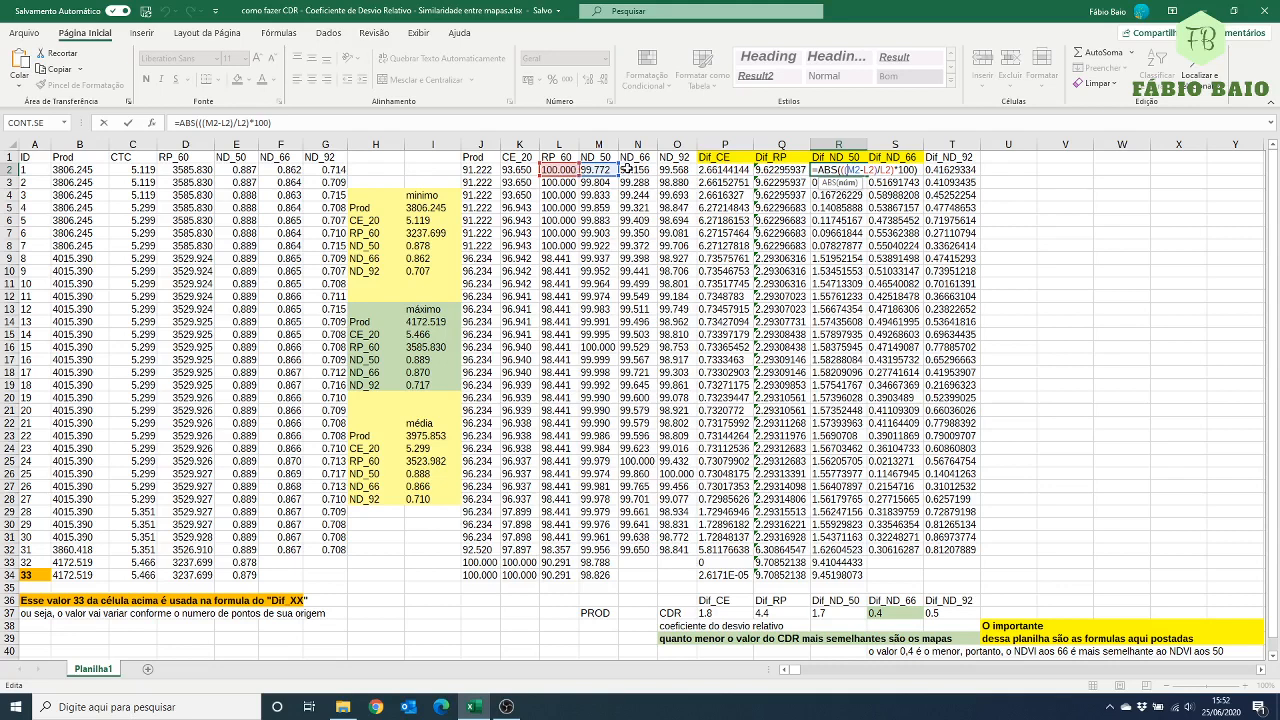
key("Escape")
Change both M2 references in the Dif_ND_66 formula in S2 to J2, giving =ABS(((N2-J2)/J2)*100), and fill it down to row 32.
double_click(894, 168)
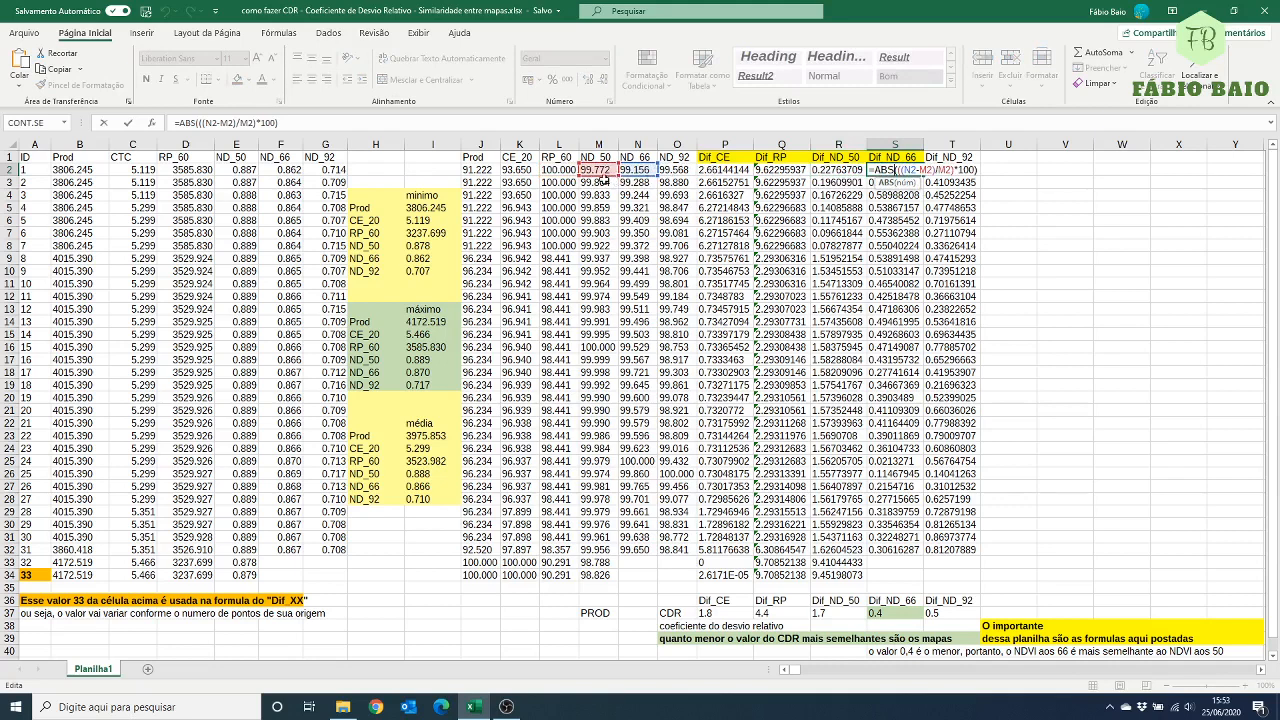
left_click_drag(601, 176, 499, 174)
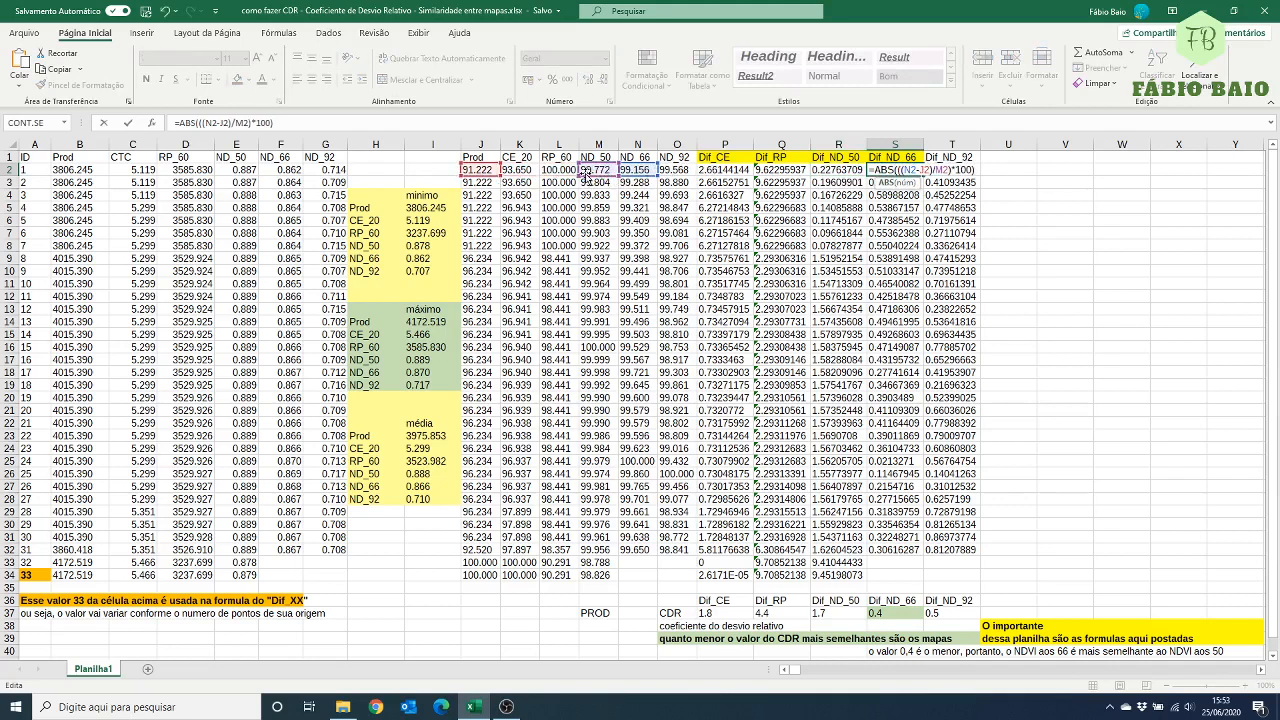
left_click_drag(584, 172, 480, 170)
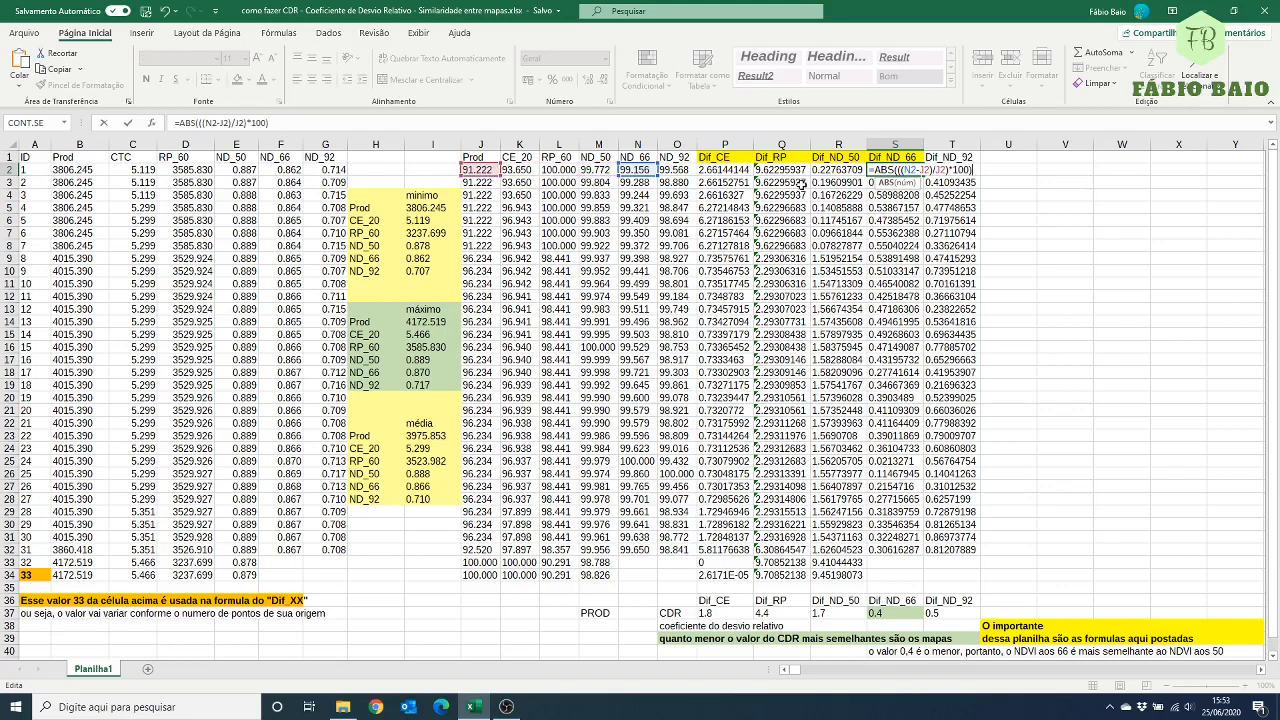
key("ctrl+Return")
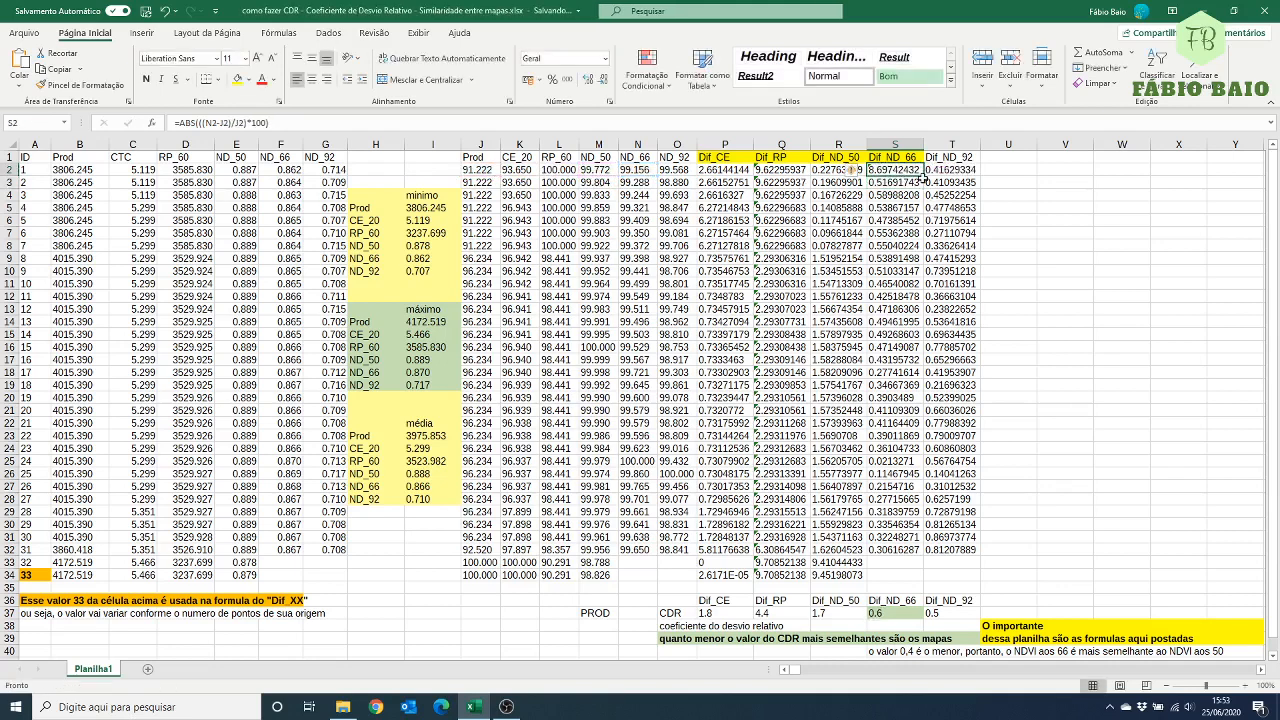
double_click(922, 176)
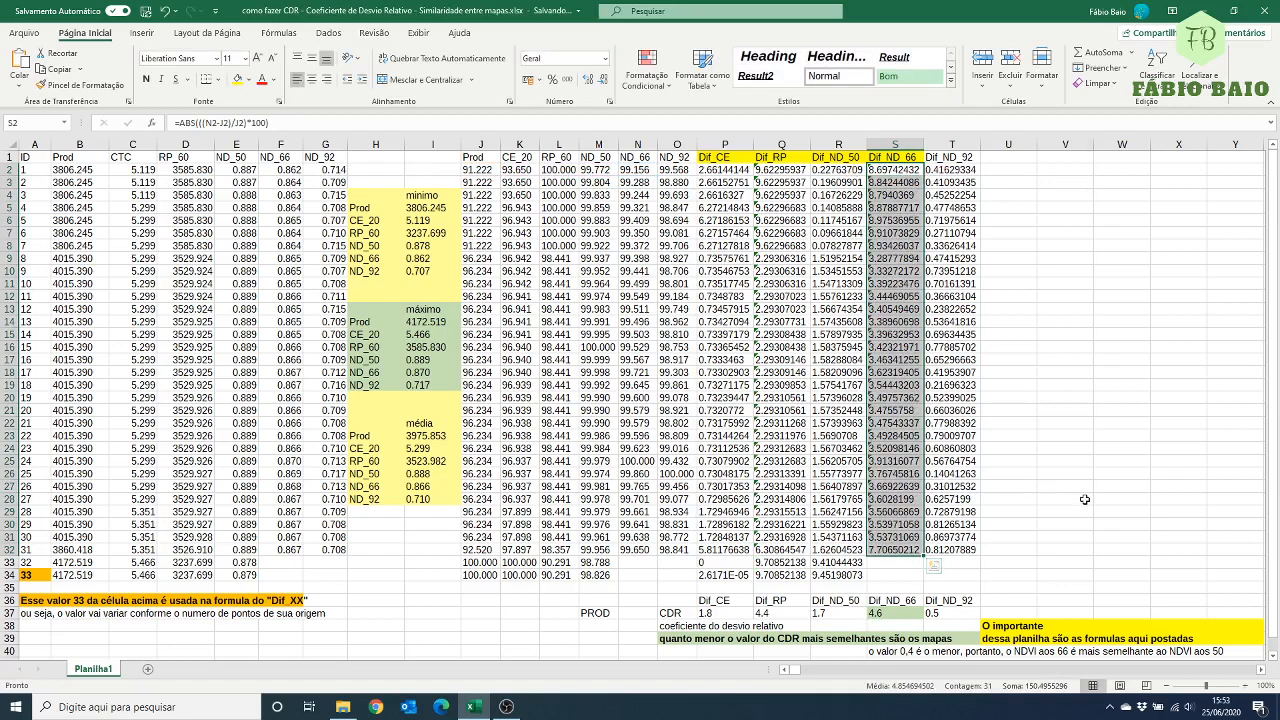
left_click(1084, 499)
Compare the CDR results in row 37 for Dif_ND_66, Dif_RP and Dif_CE, and check the Dif_ND_50 coefficient formula in R37.
left_click(912, 613)
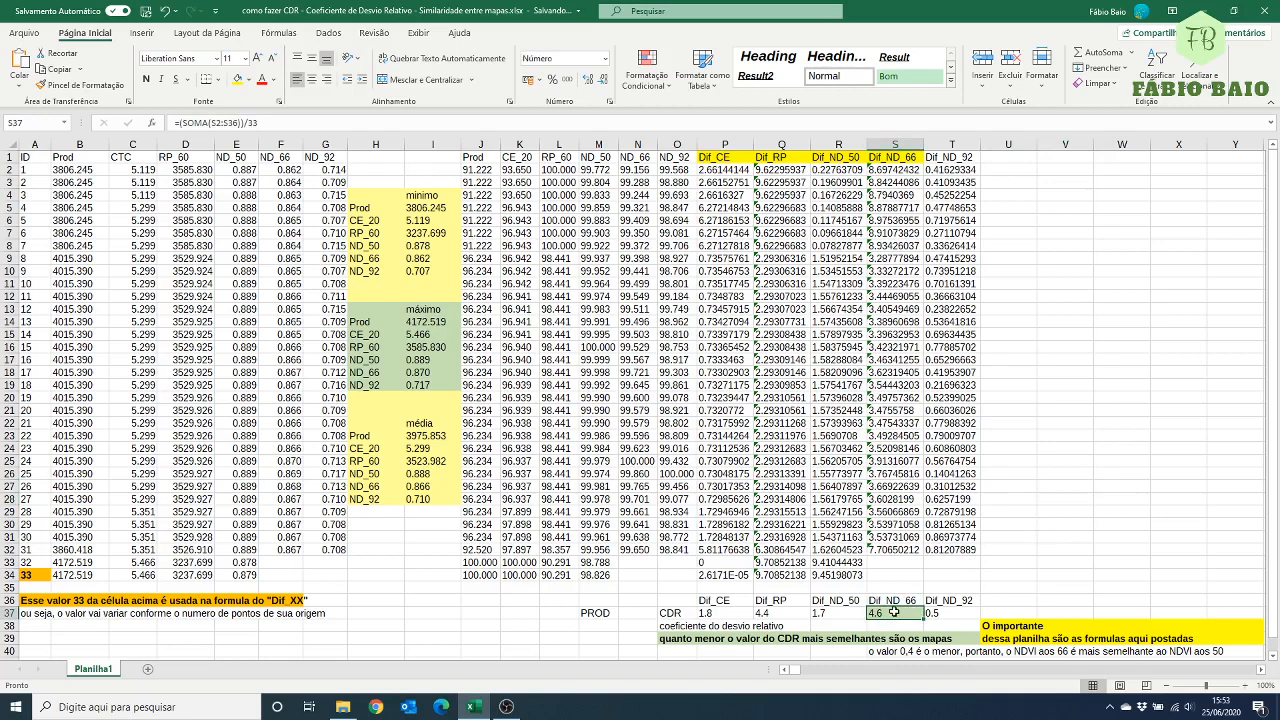
left_click(796, 613)
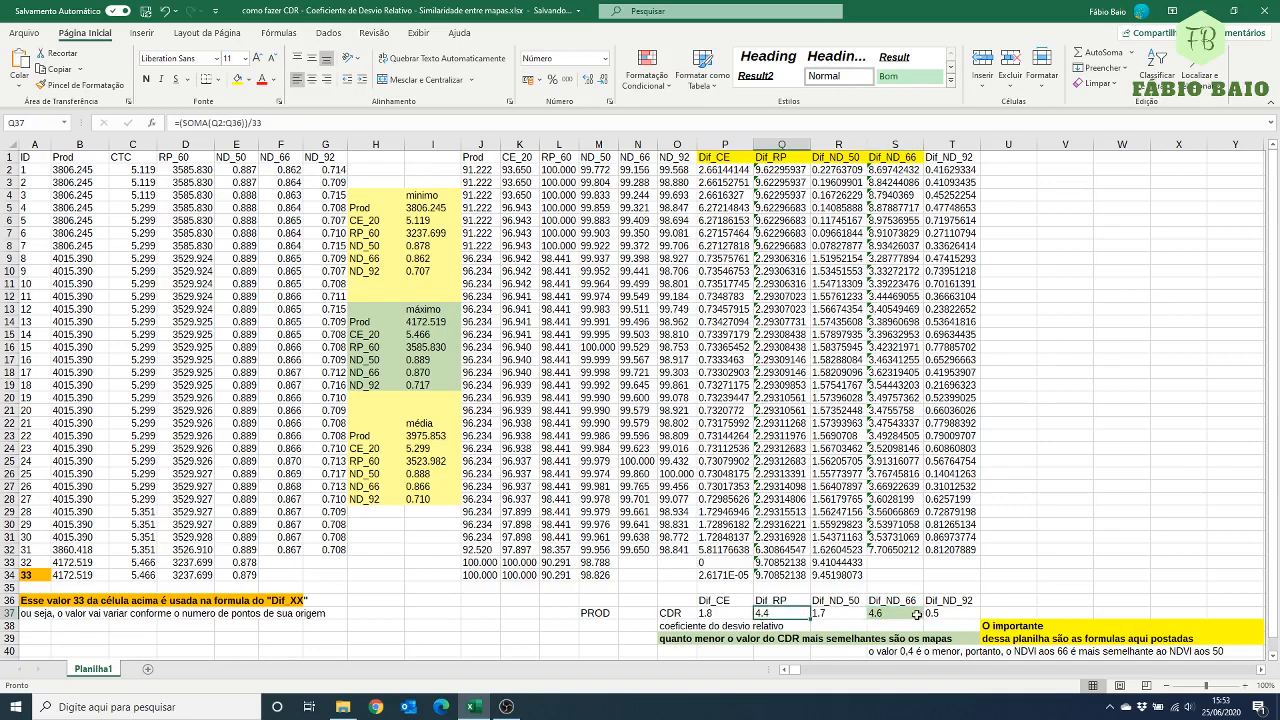
left_click(732, 613)
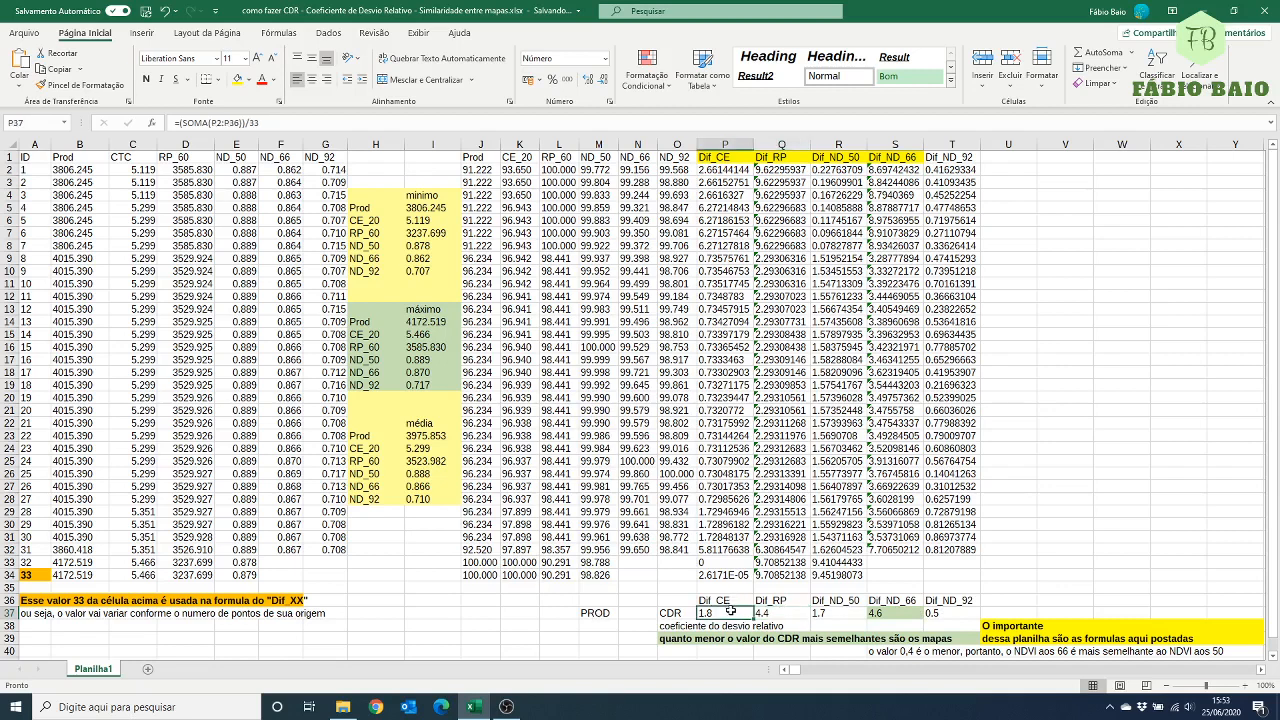
left_click(790, 613)
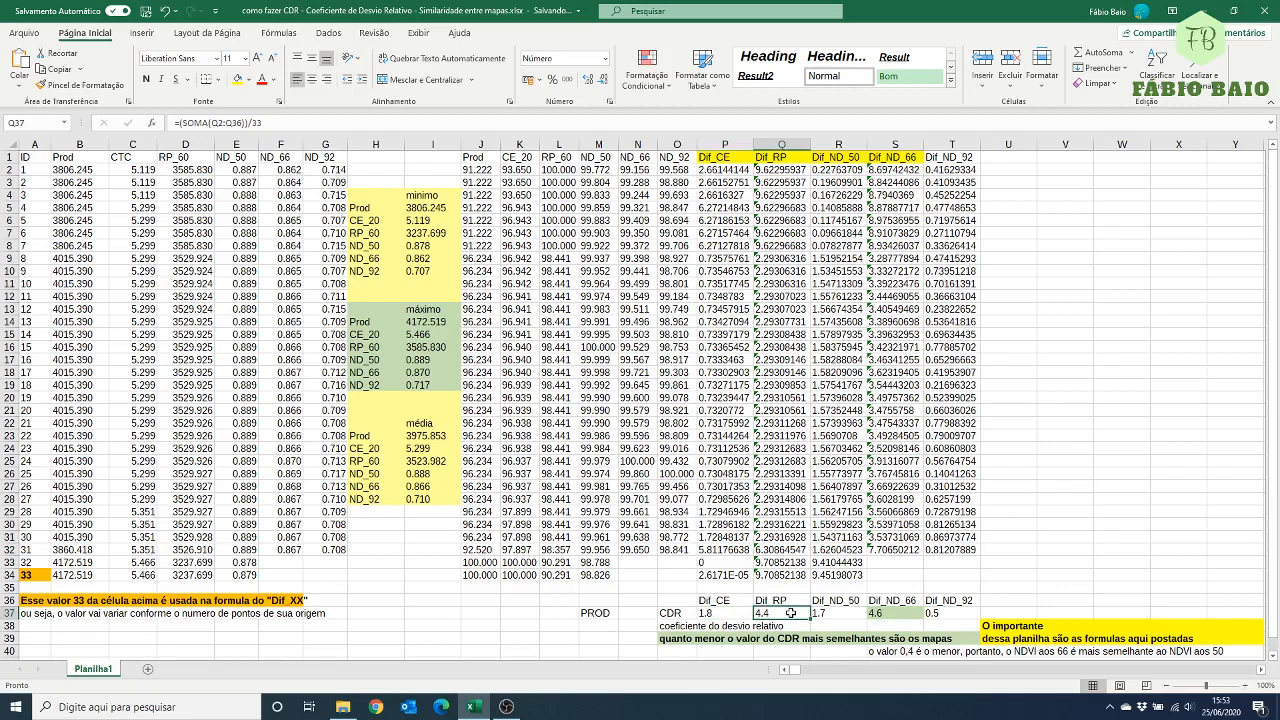
left_click(880, 612)
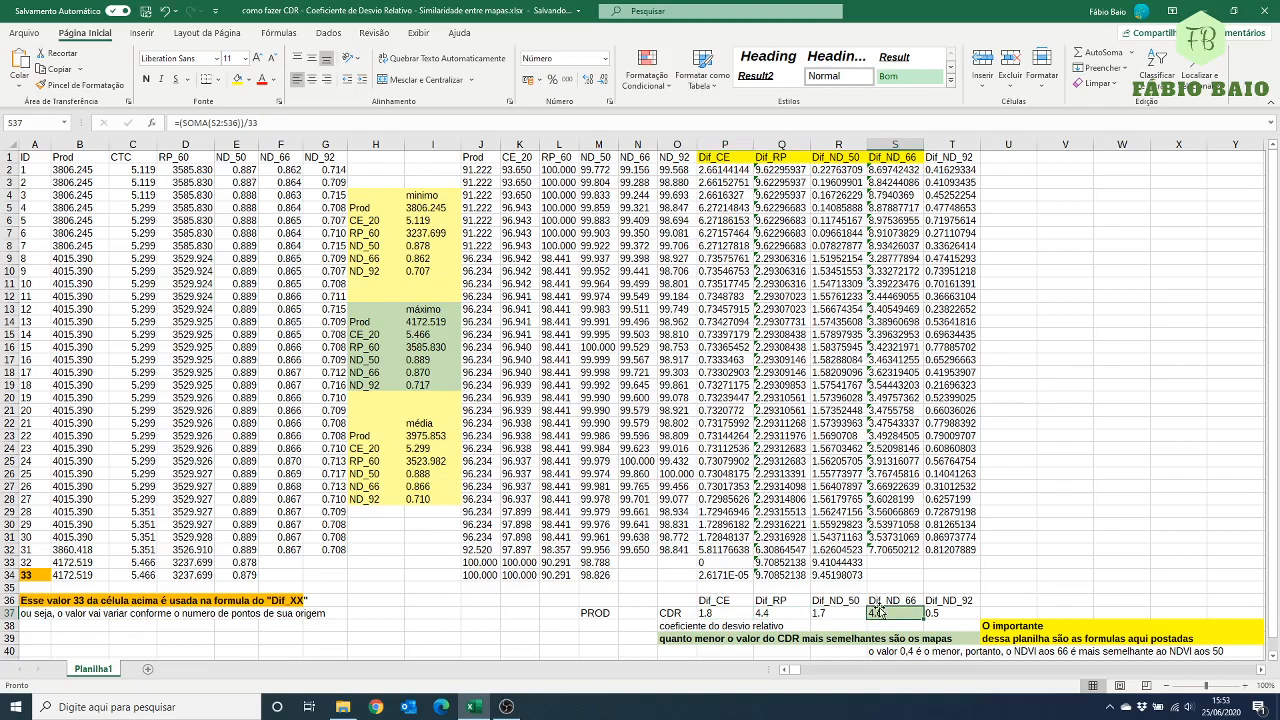
double_click(842, 612)
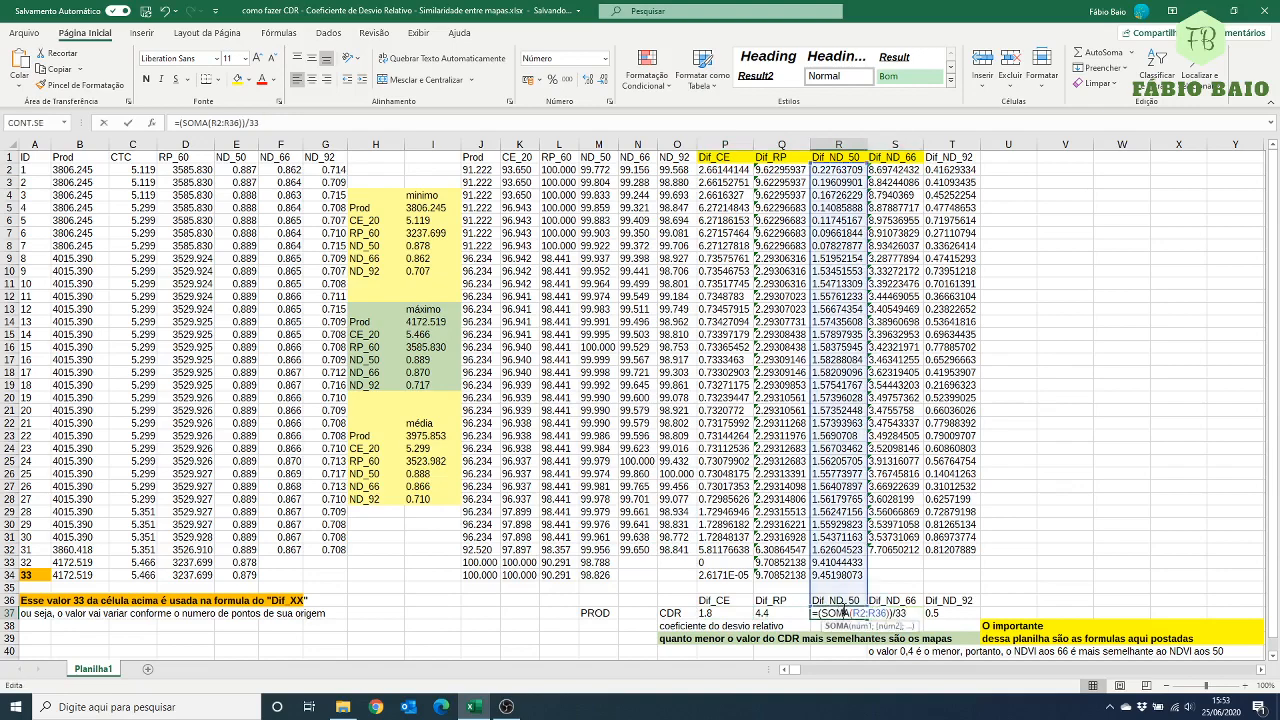
key("Escape")
Change both L2 references in the Dif_ND_50 formula in R2 to J2, giving =ABS(((M2-J2)/J2)*100), and fill it down to row 34.
double_click(840, 170)
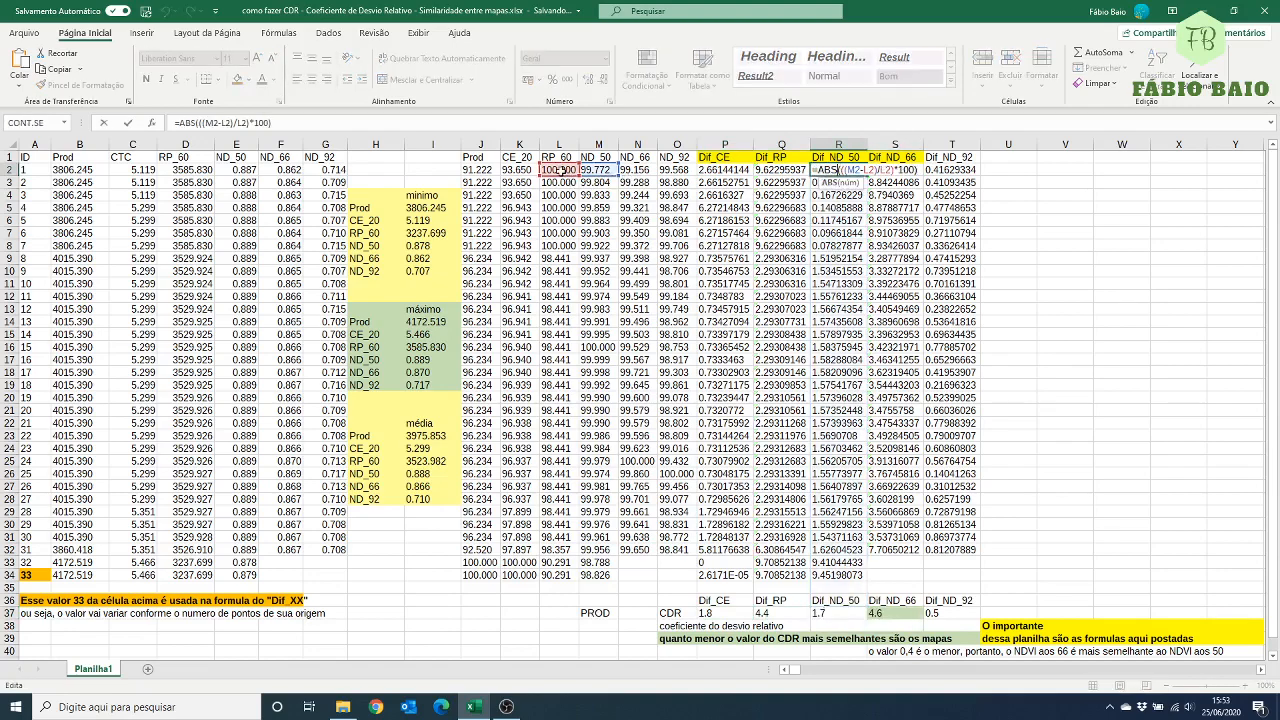
left_click_drag(561, 170, 476, 170)
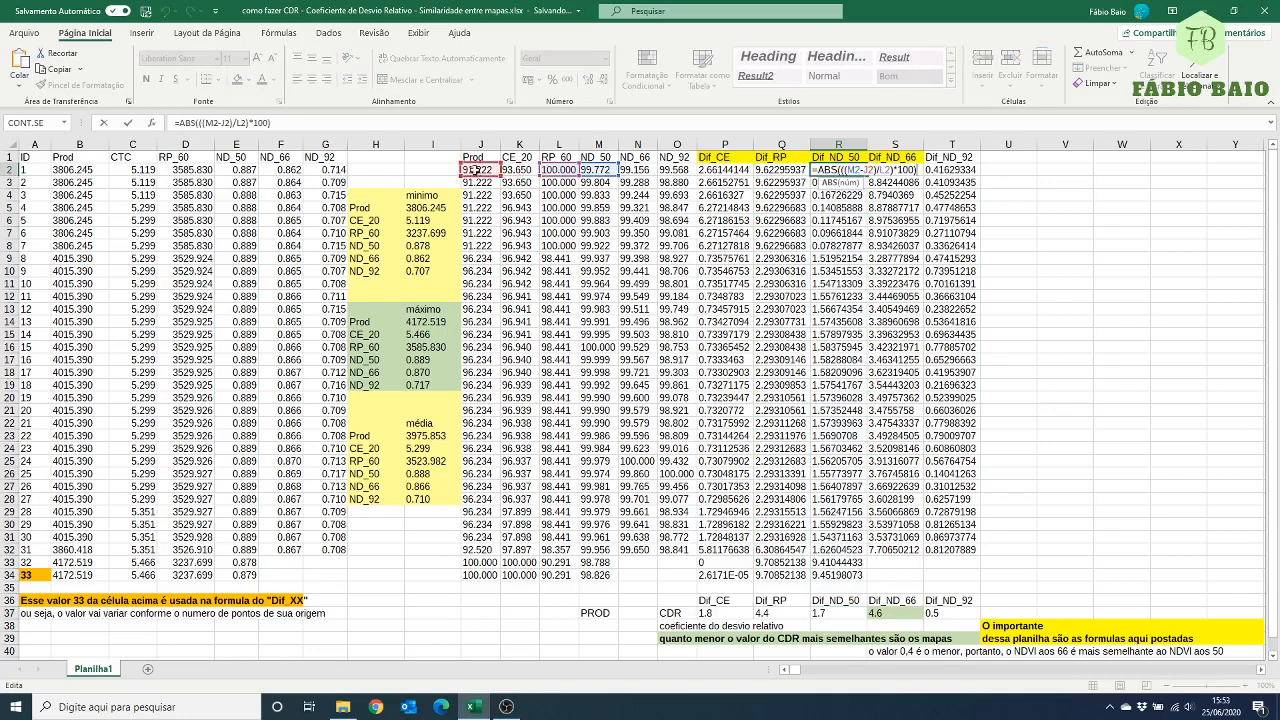
left_click_drag(584, 178, 493, 177)
key("Return")
left_click(848, 171)
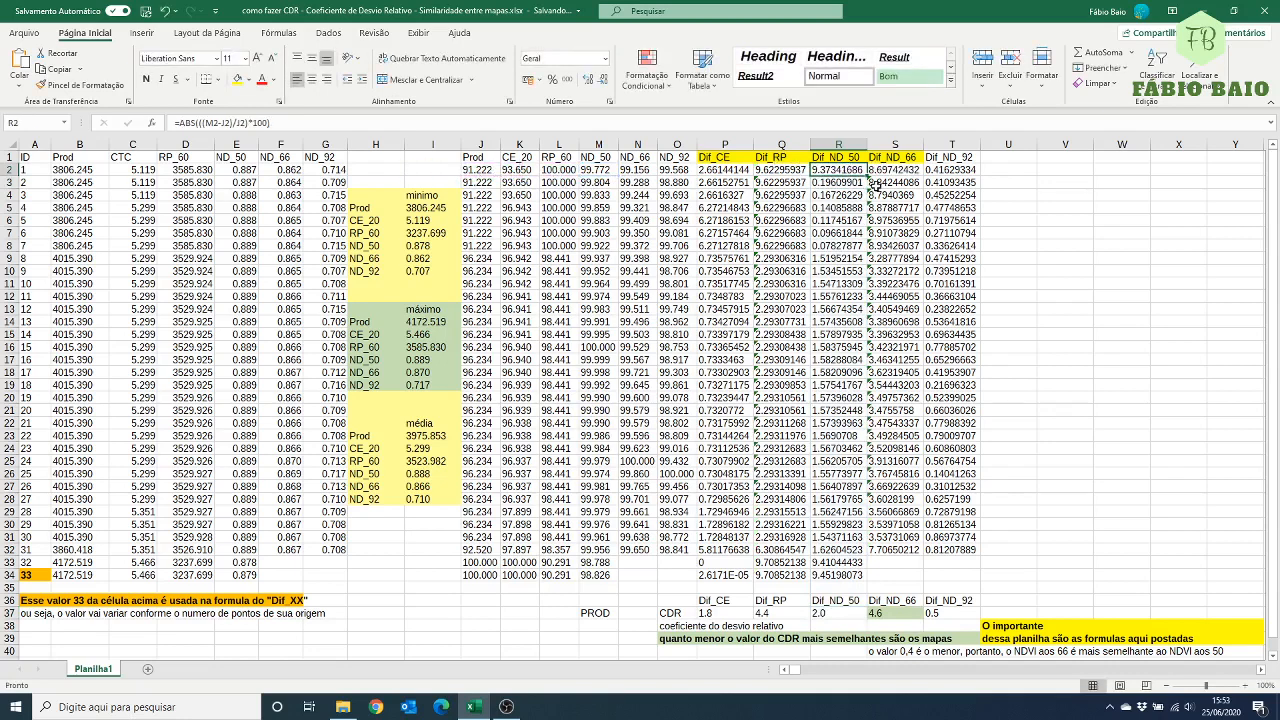
double_click(866, 174)
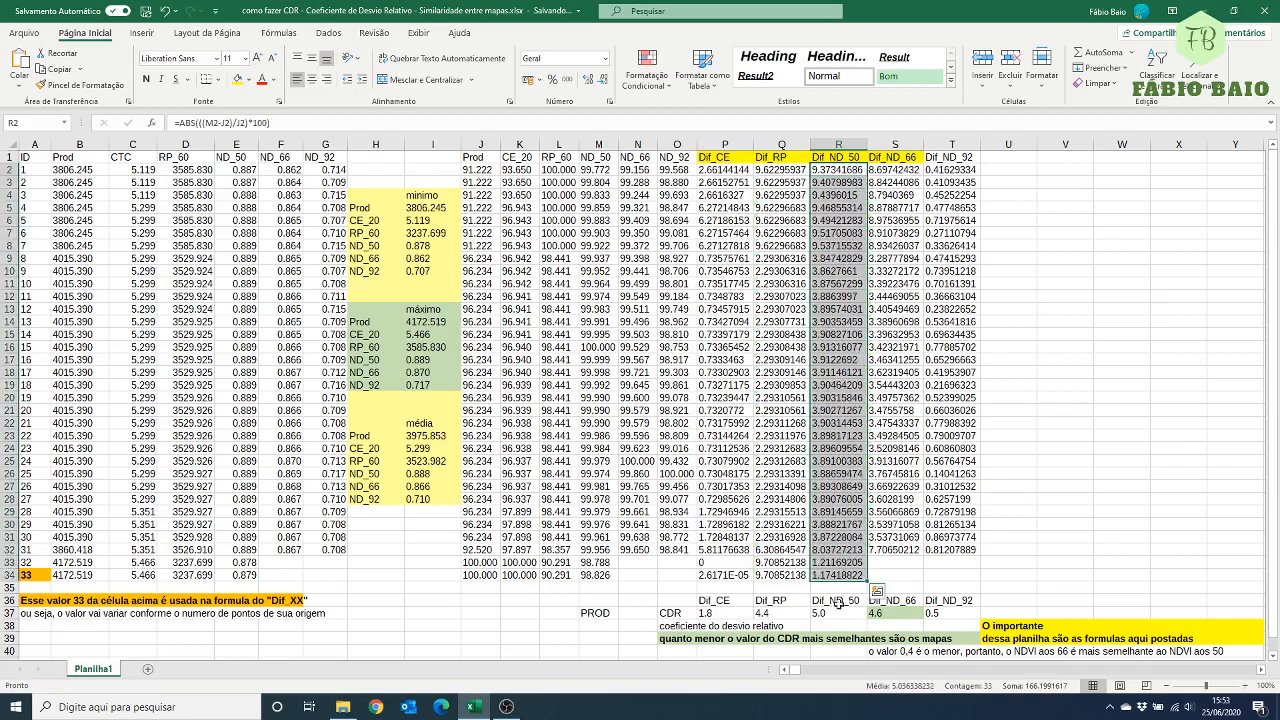
left_click(990, 587)
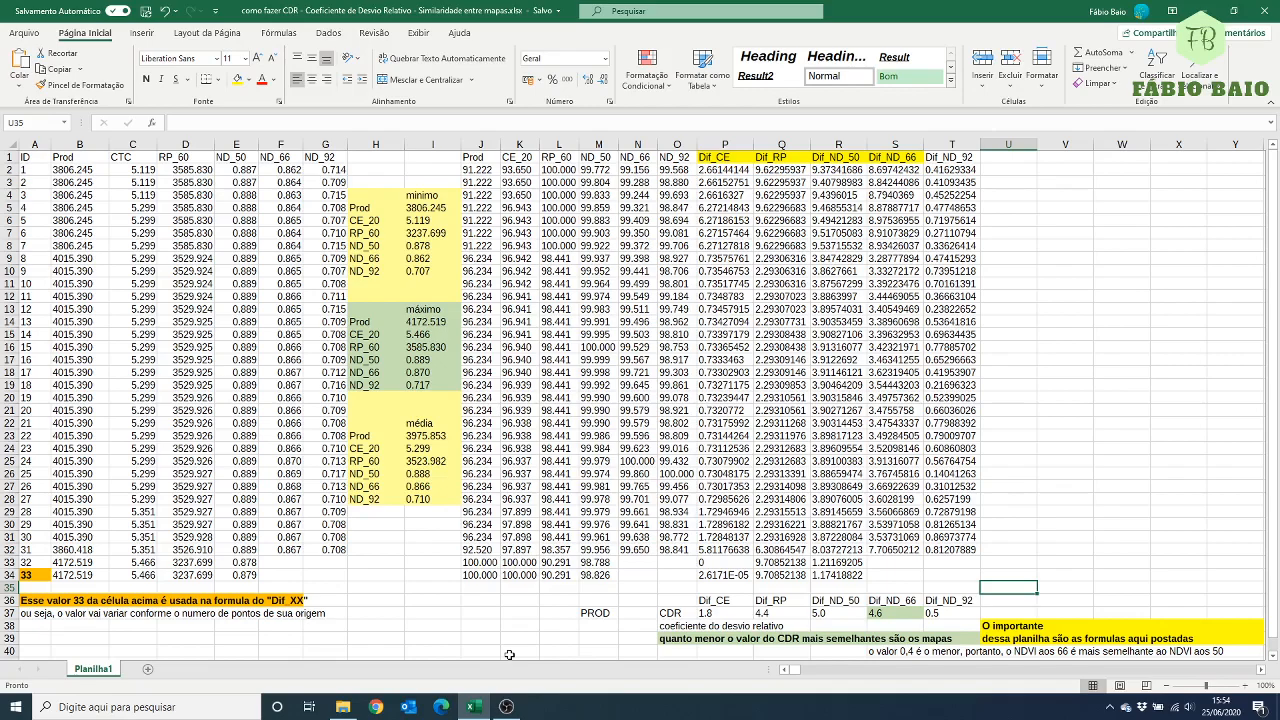
left_click(506, 707)
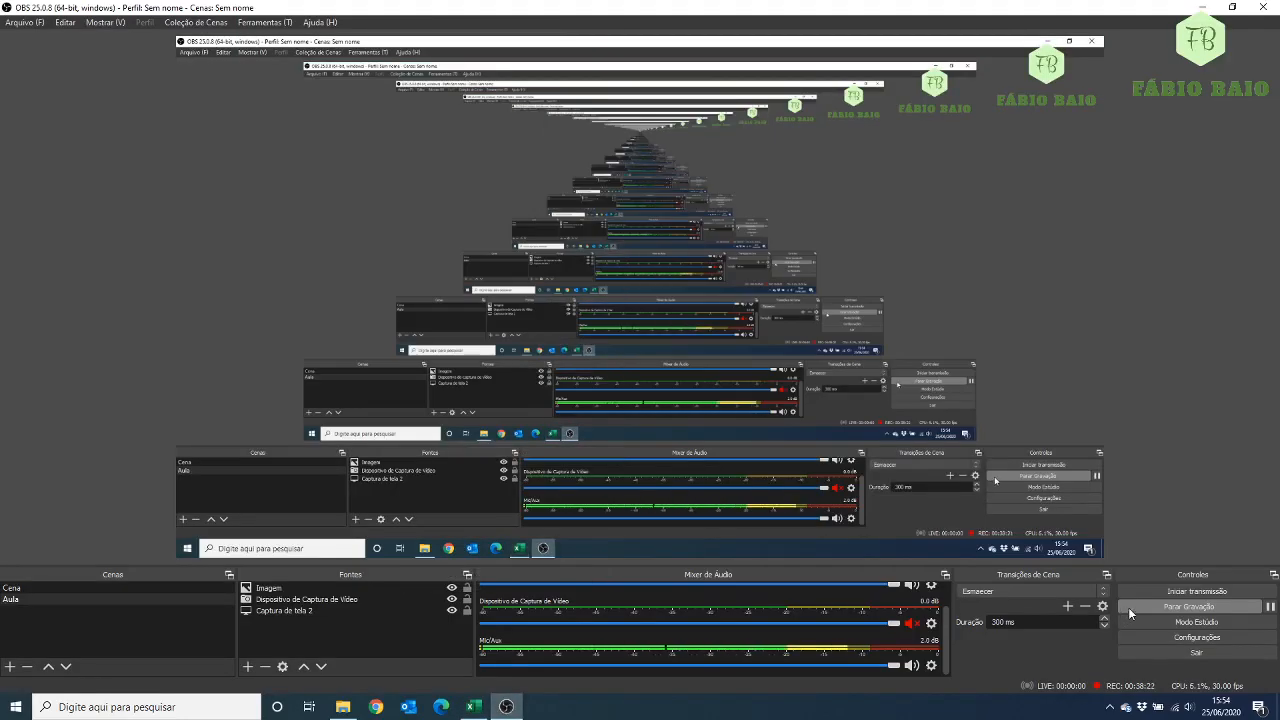